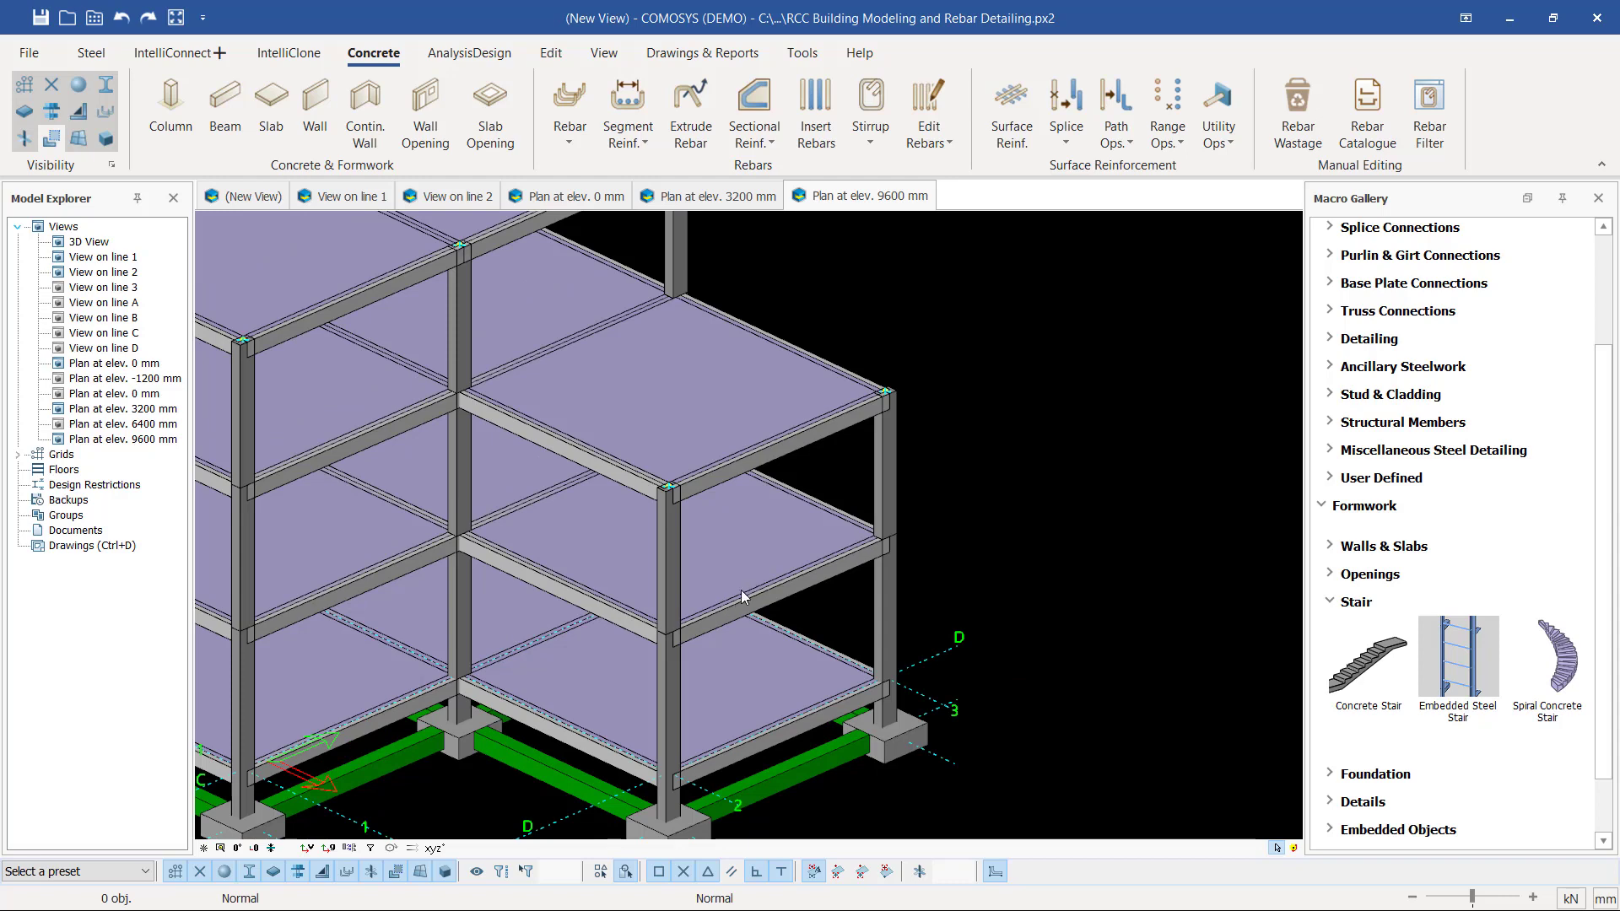
- Examine the building frame and its slabs around the lower corner bay between grid lines C–D and 2–3
scroll(760, 595, "down", 1)
left_click(859, 472)
left_click(681, 558)
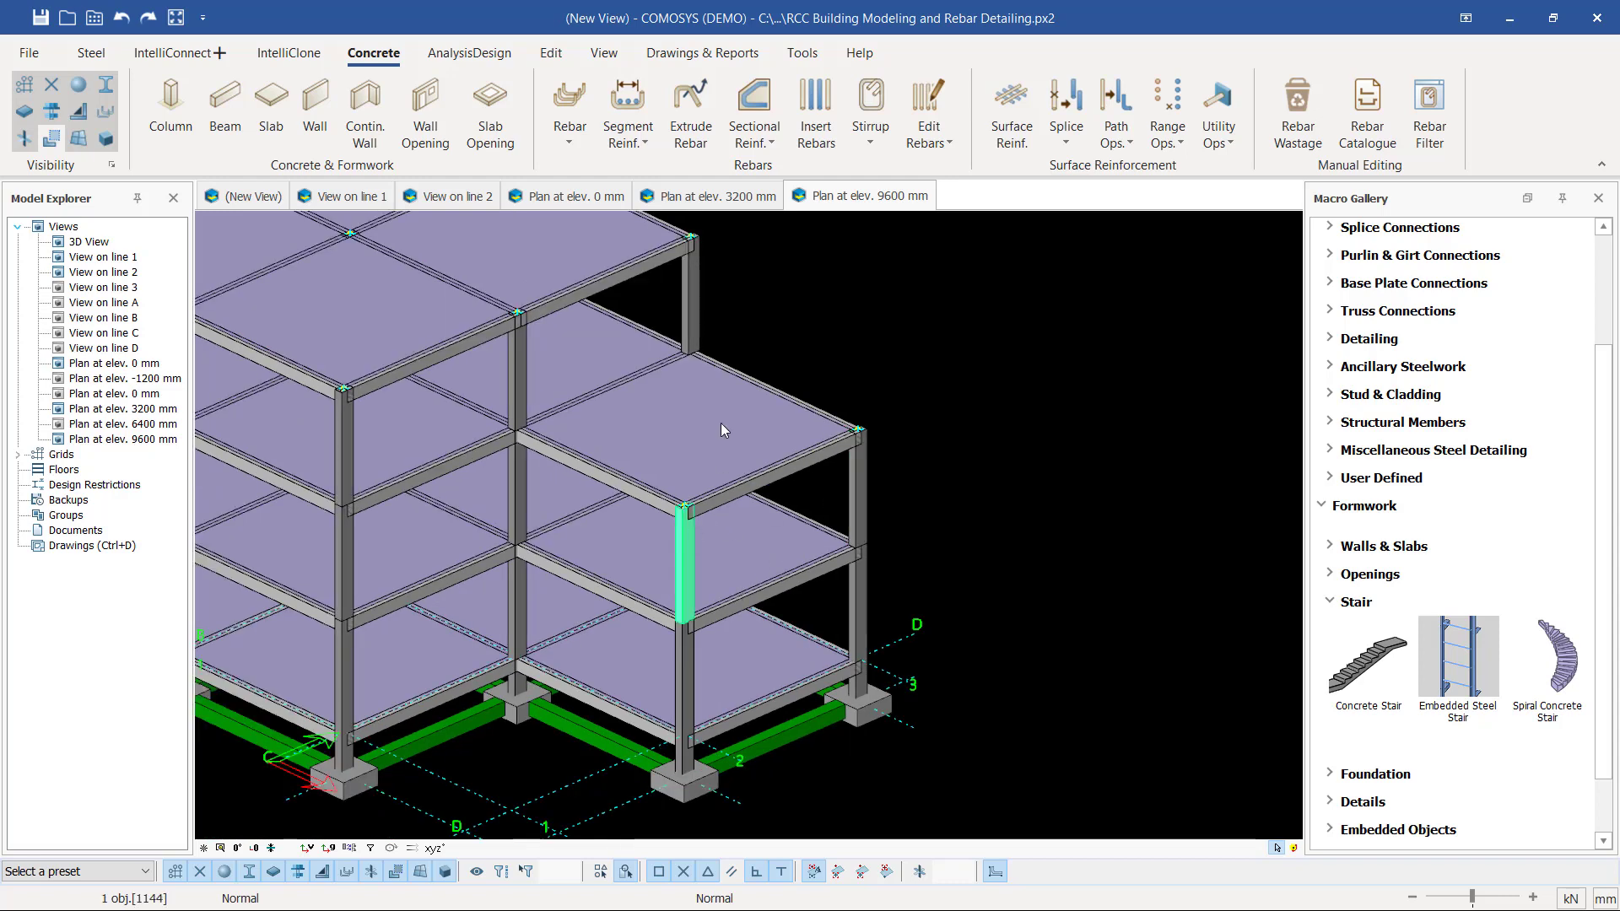
scroll(844, 434, "down", 2)
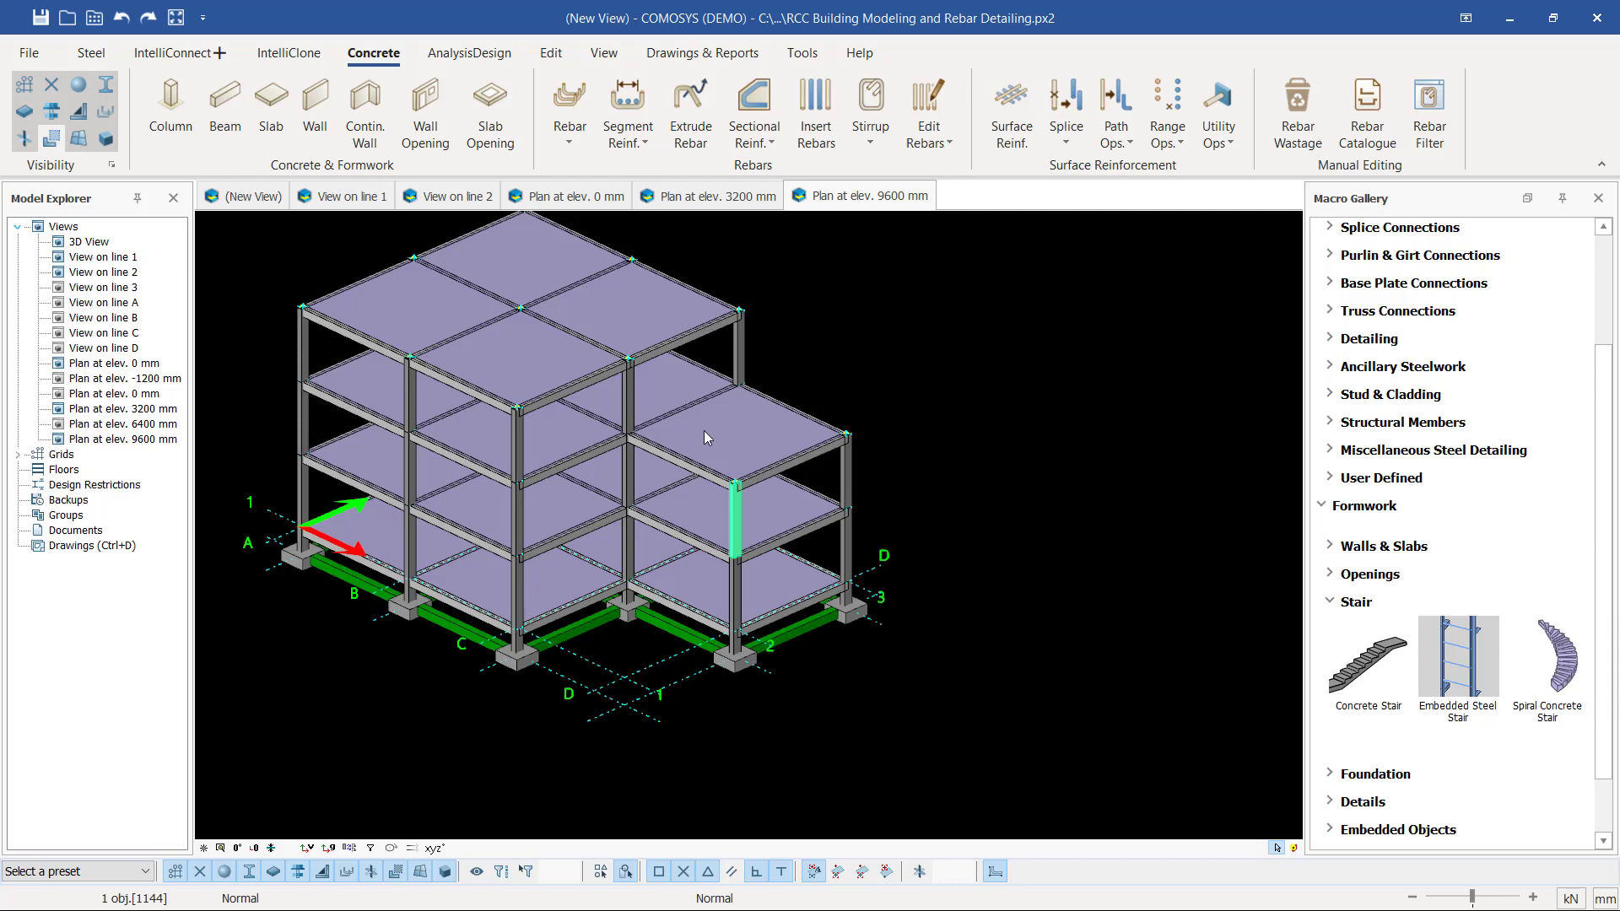
scroll(726, 434, "up", 3)
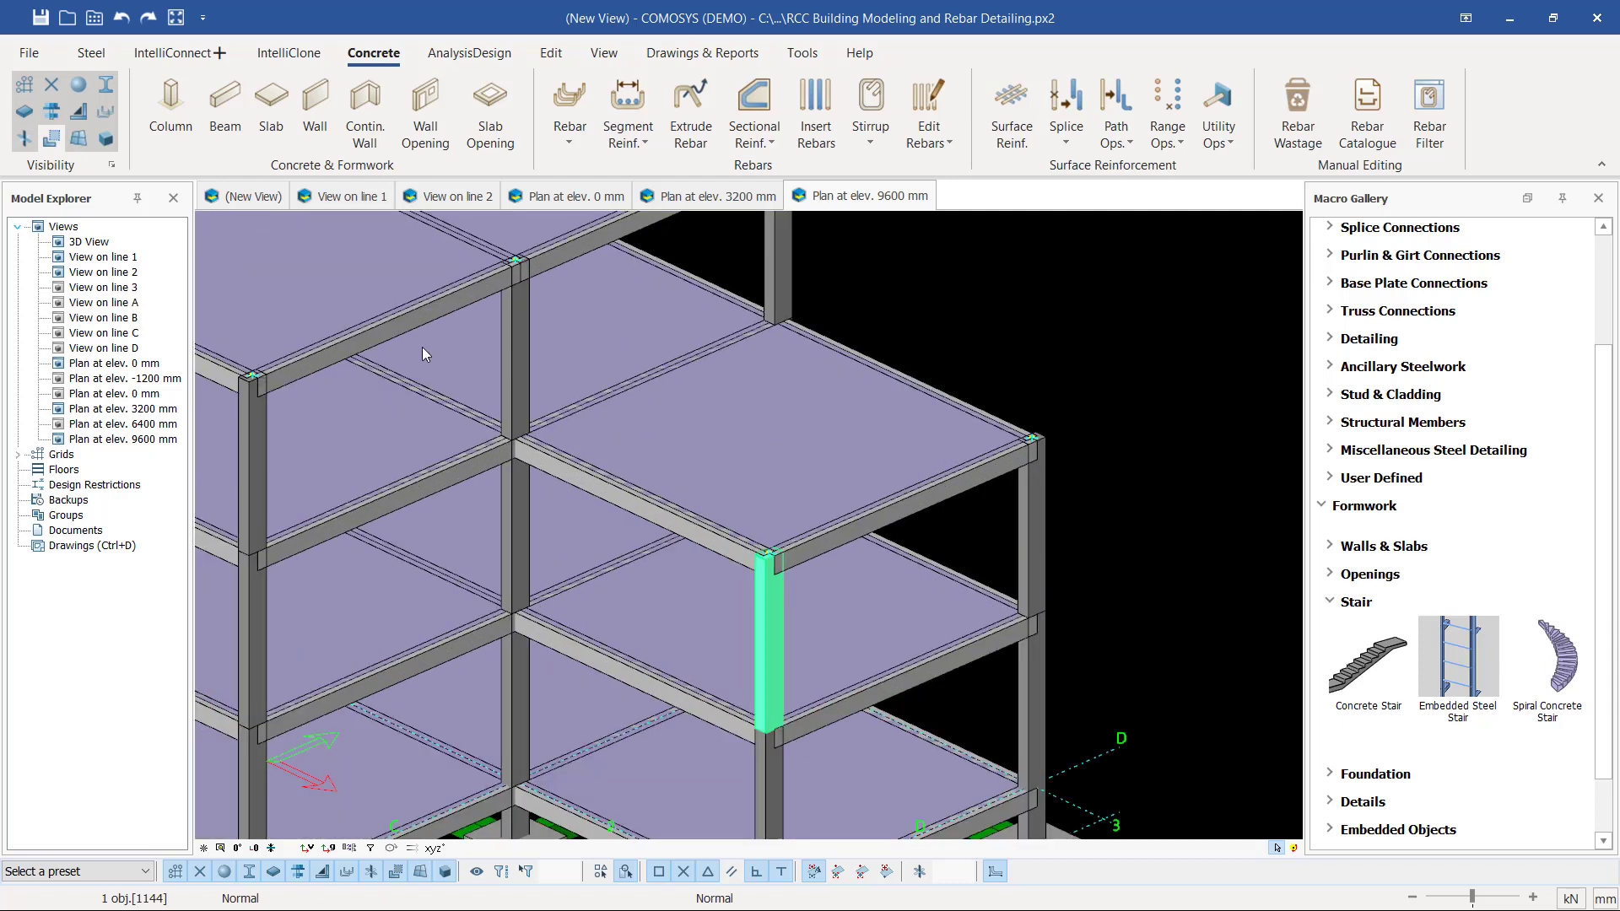
scroll(721, 428, "down", 2)
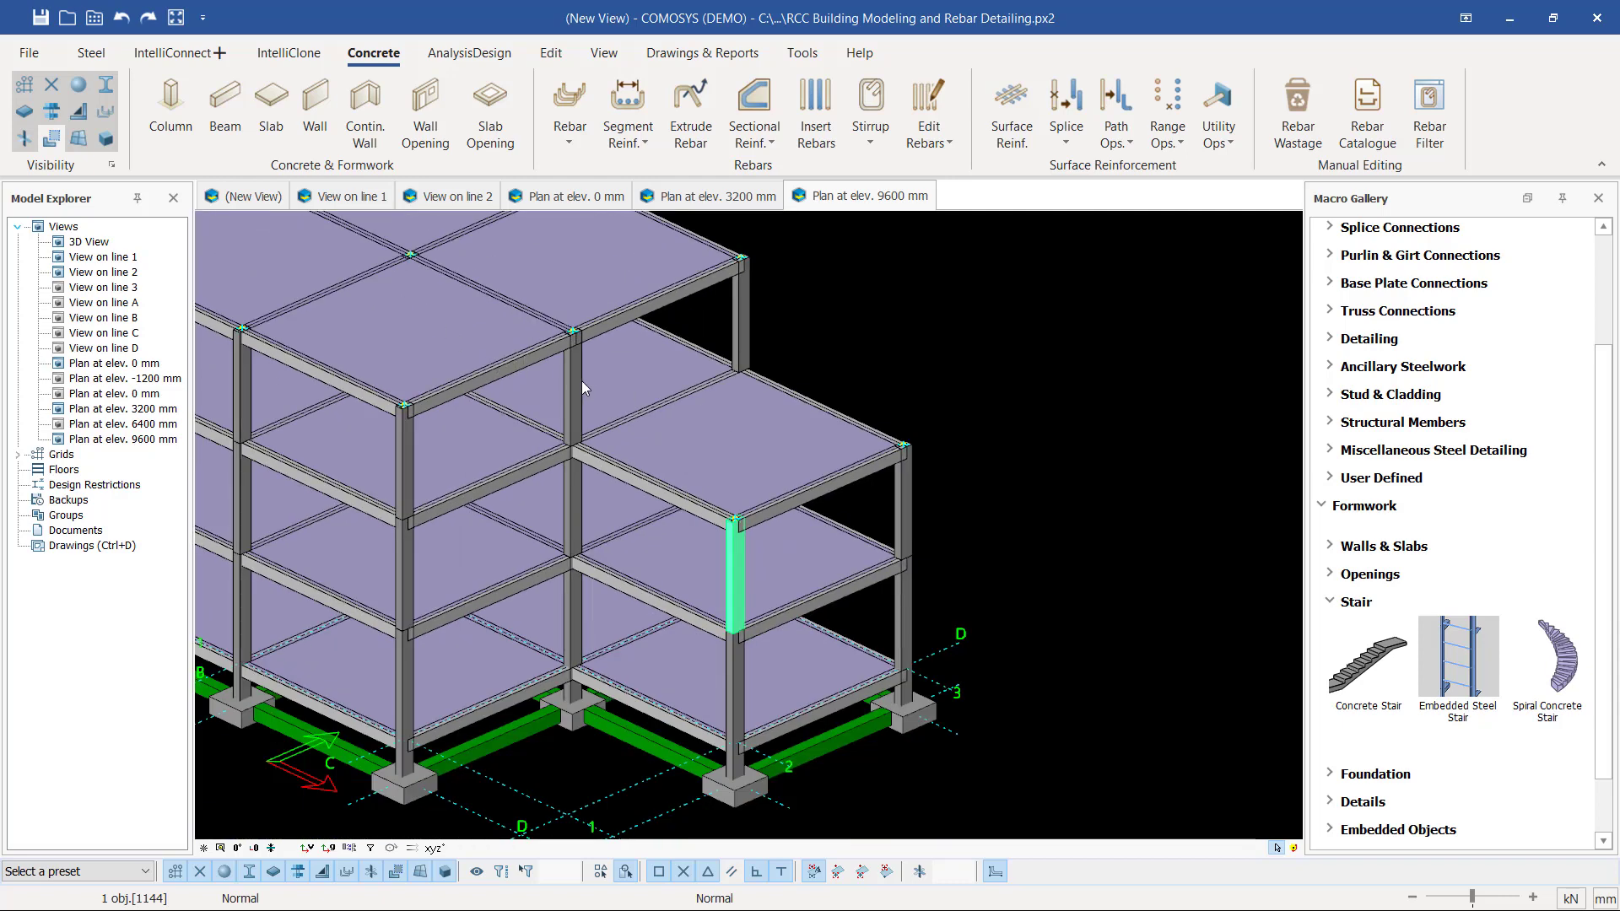
middle_click_drag(838, 545, 810, 578)
scroll(701, 650, "up", 3)
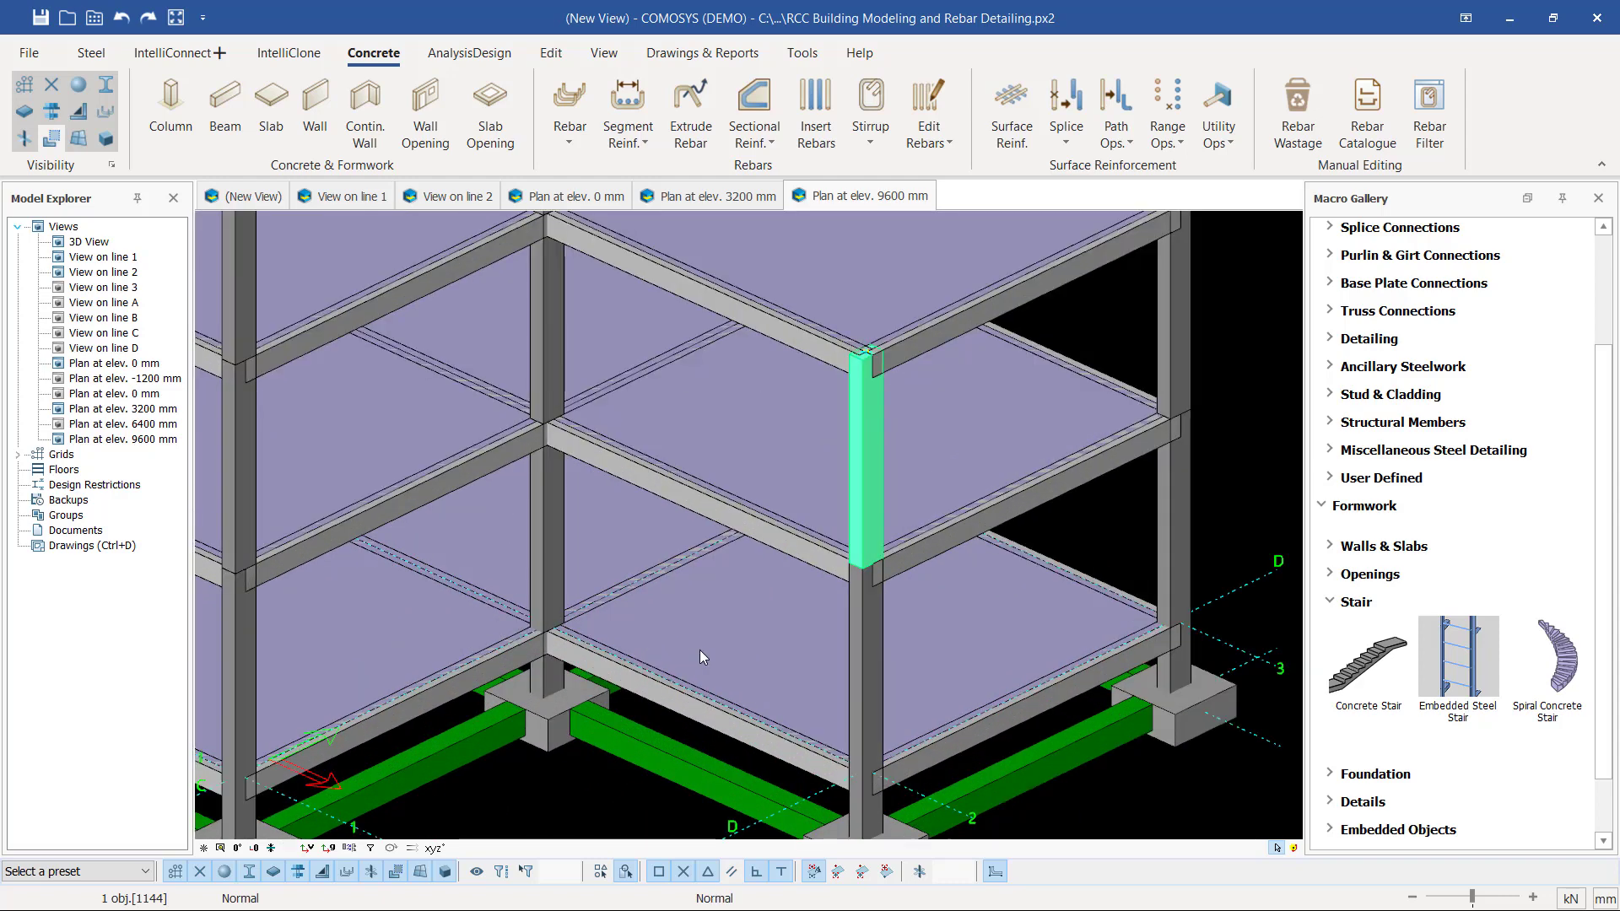
- Delete the ground-level slab in the corner bay between grid lines C–D and 2–3
left_click(763, 637)
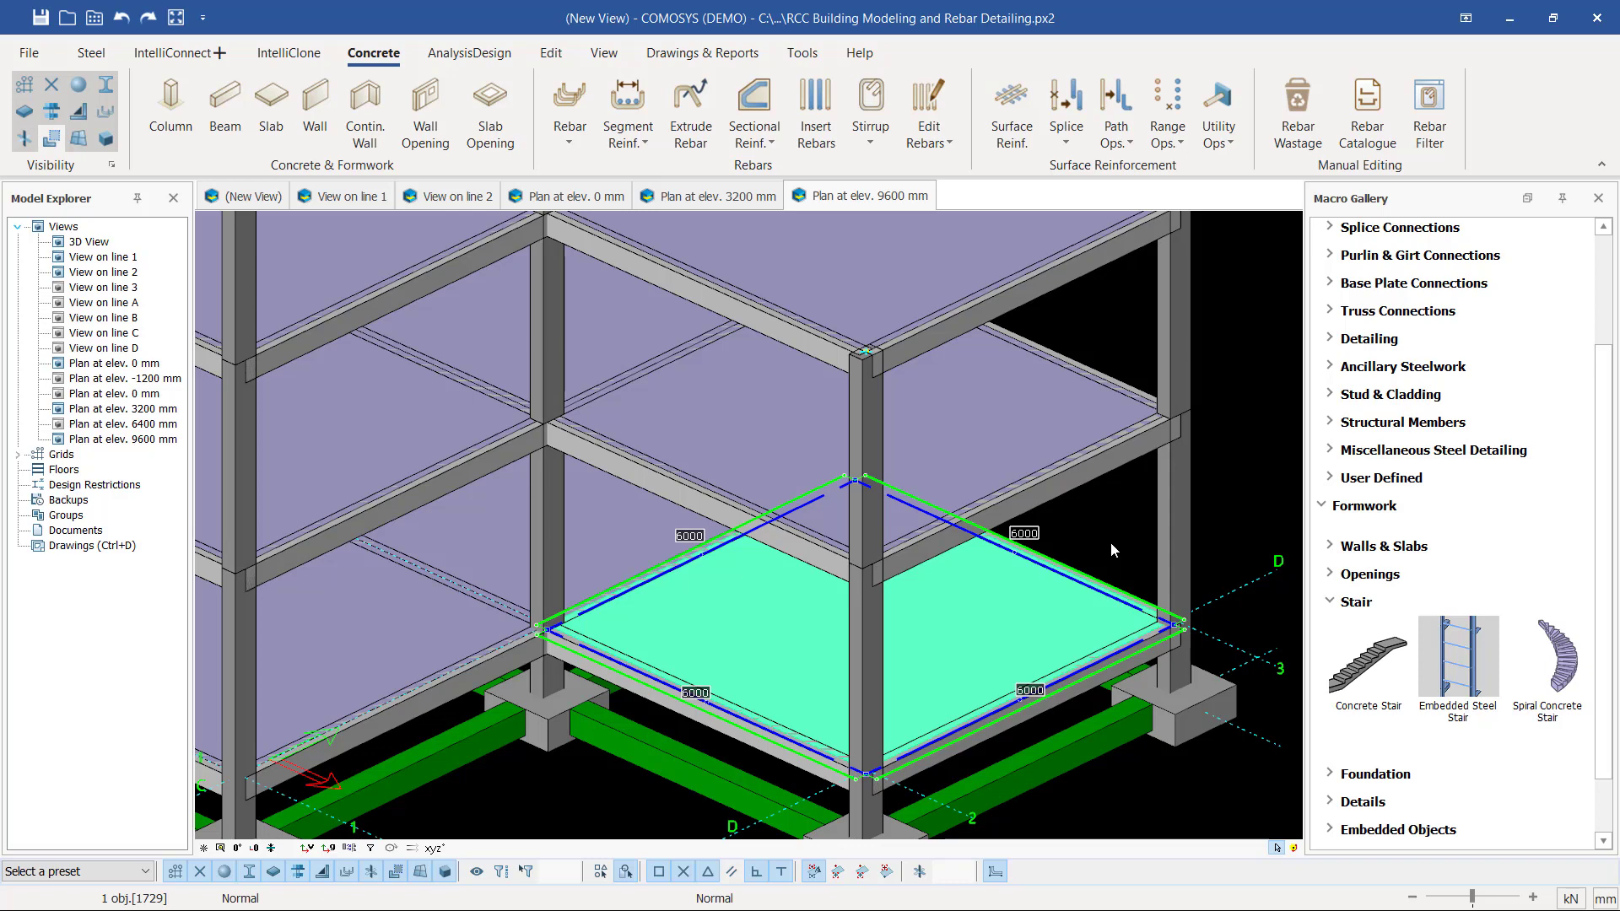
right_click(1110, 541)
left_click(1129, 498)
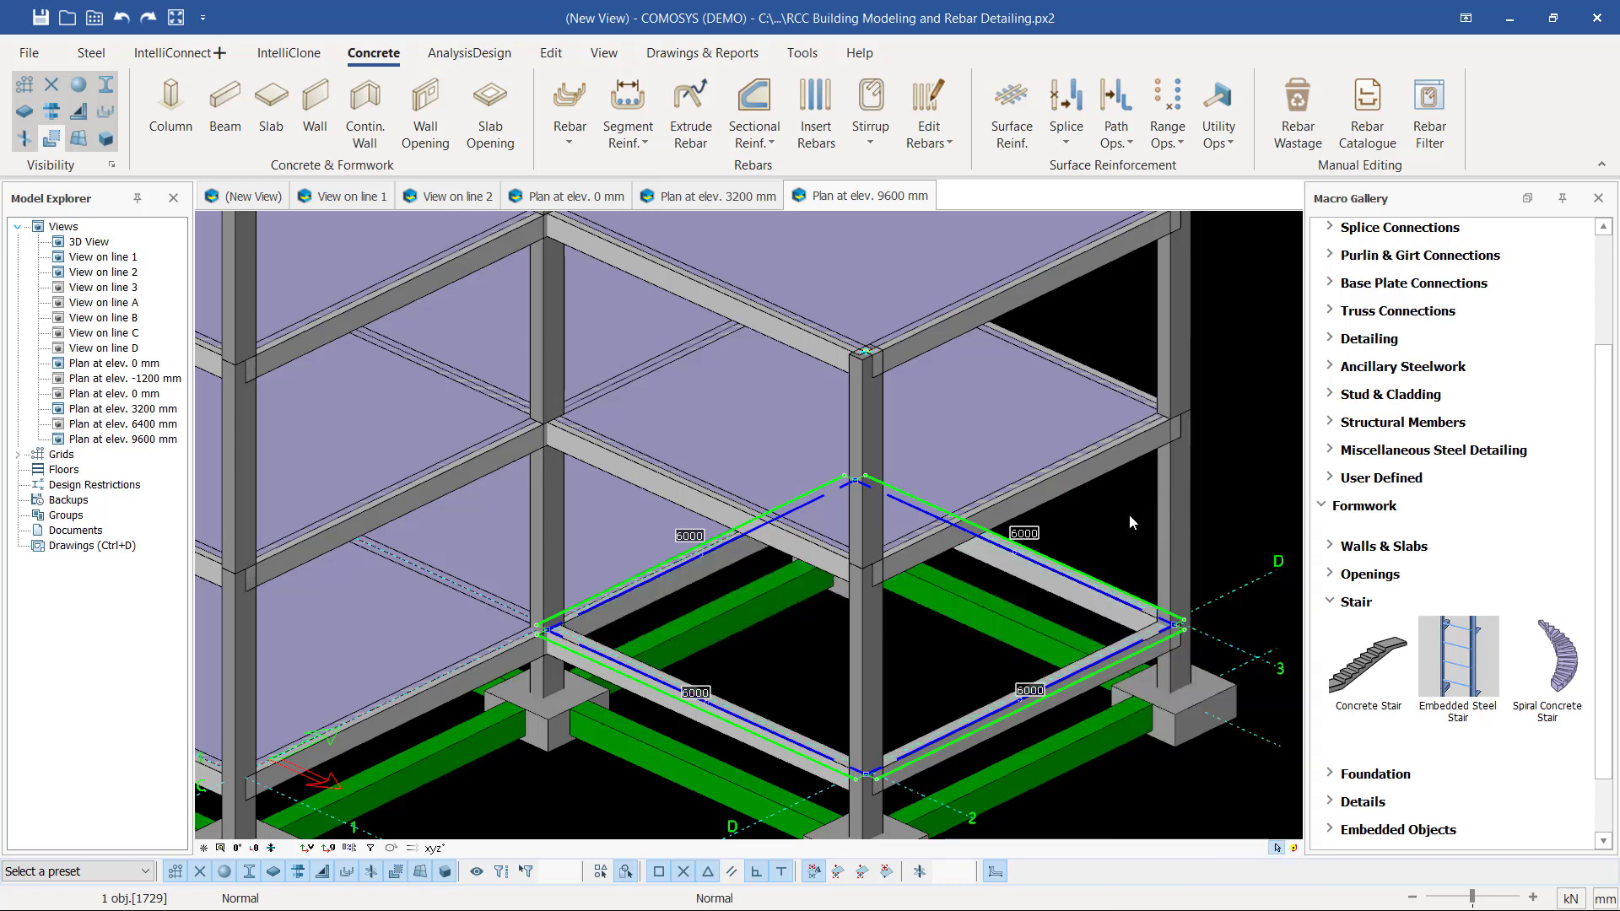
left_click(1129, 514)
scroll(920, 552, "down", 2)
- Show the Stair macros of the Formwork category in the macro gallery
scroll(639, 620, "up", 5)
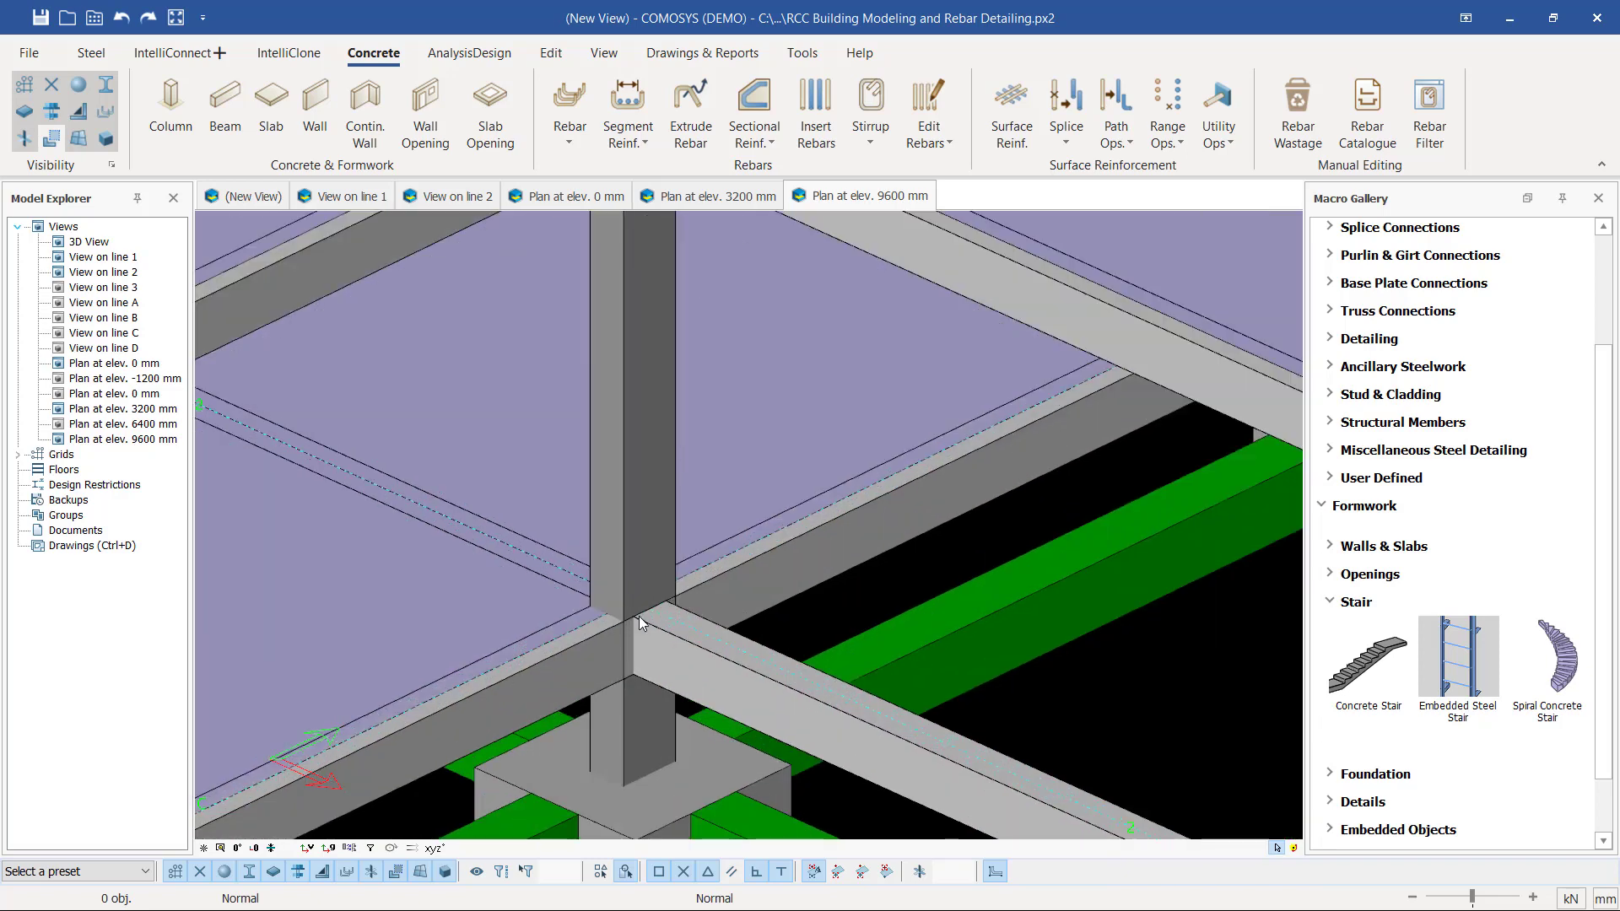
left_click(1332, 602)
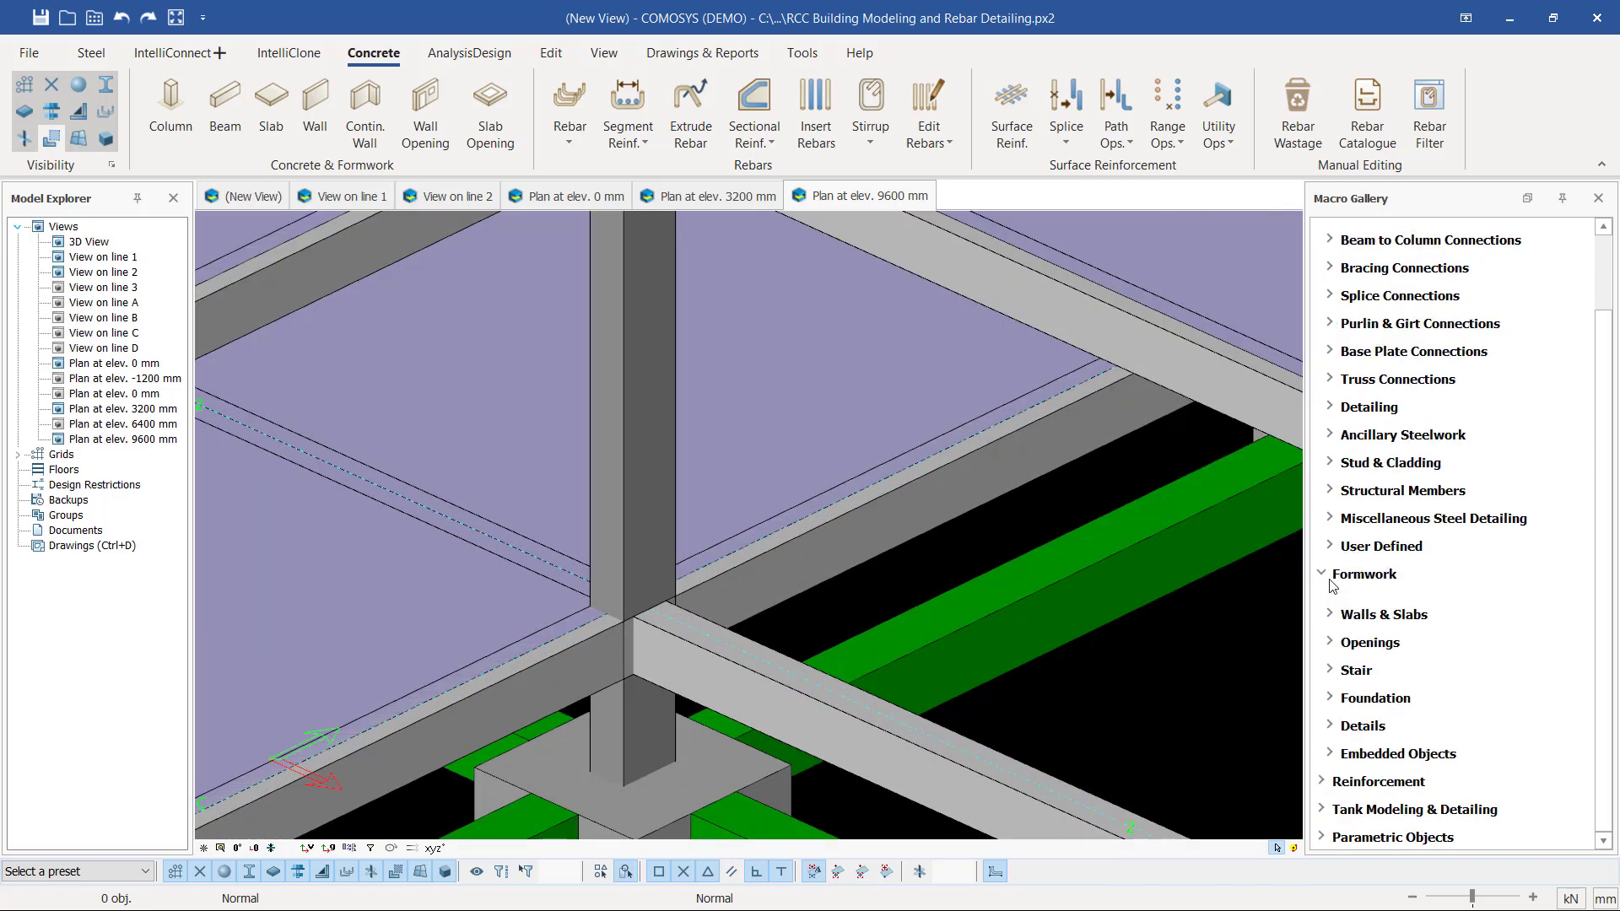
left_click(1323, 575)
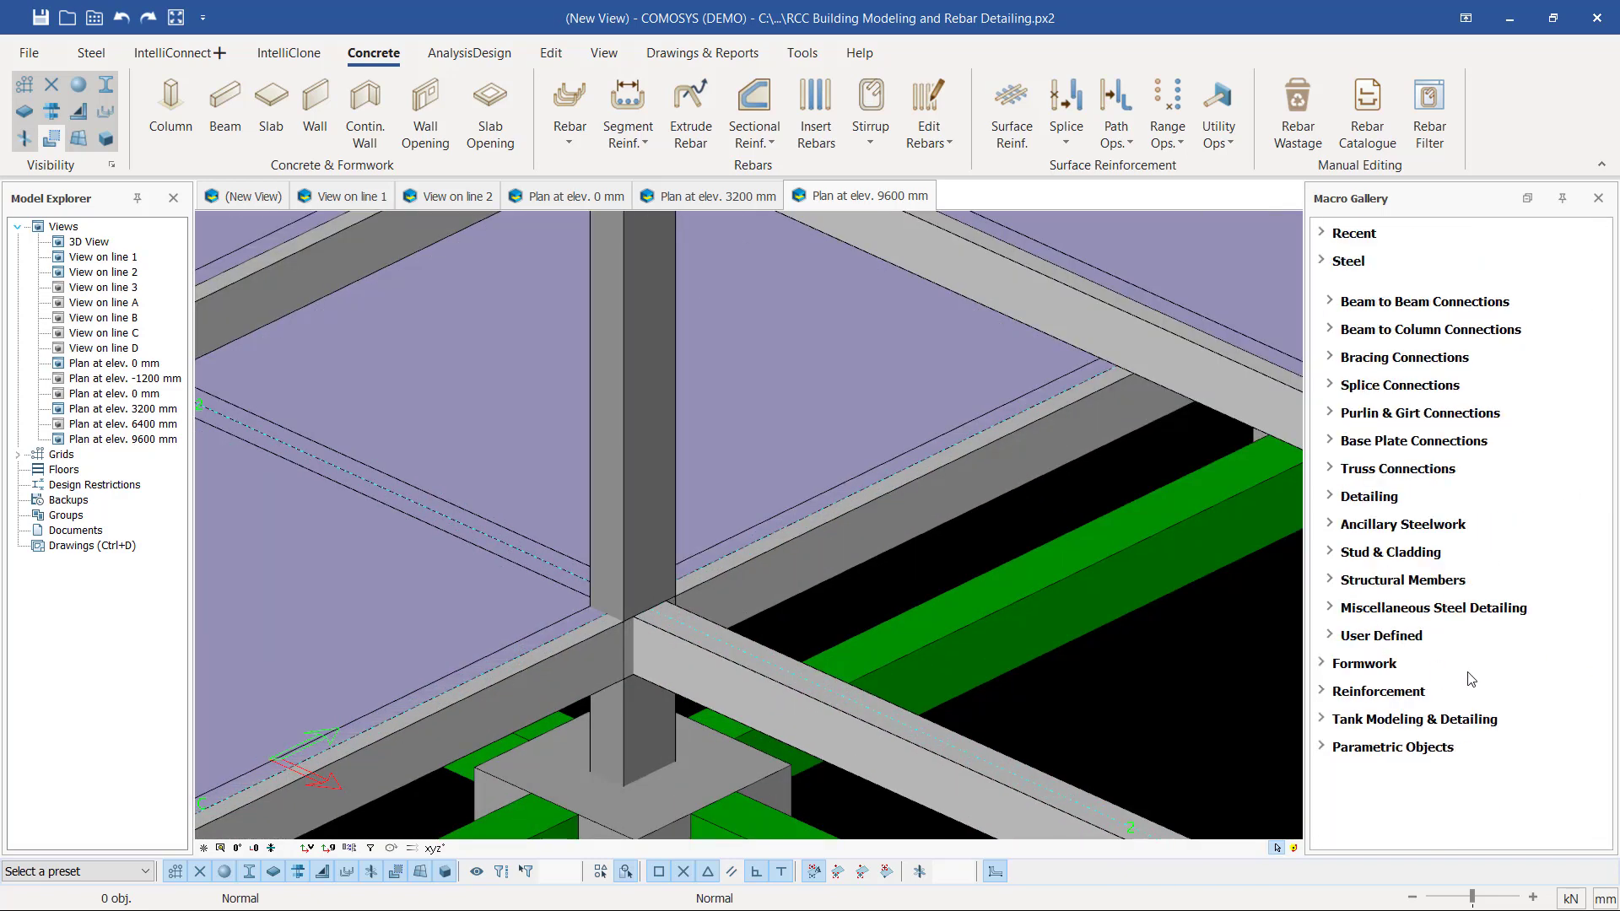
left_click(1323, 664)
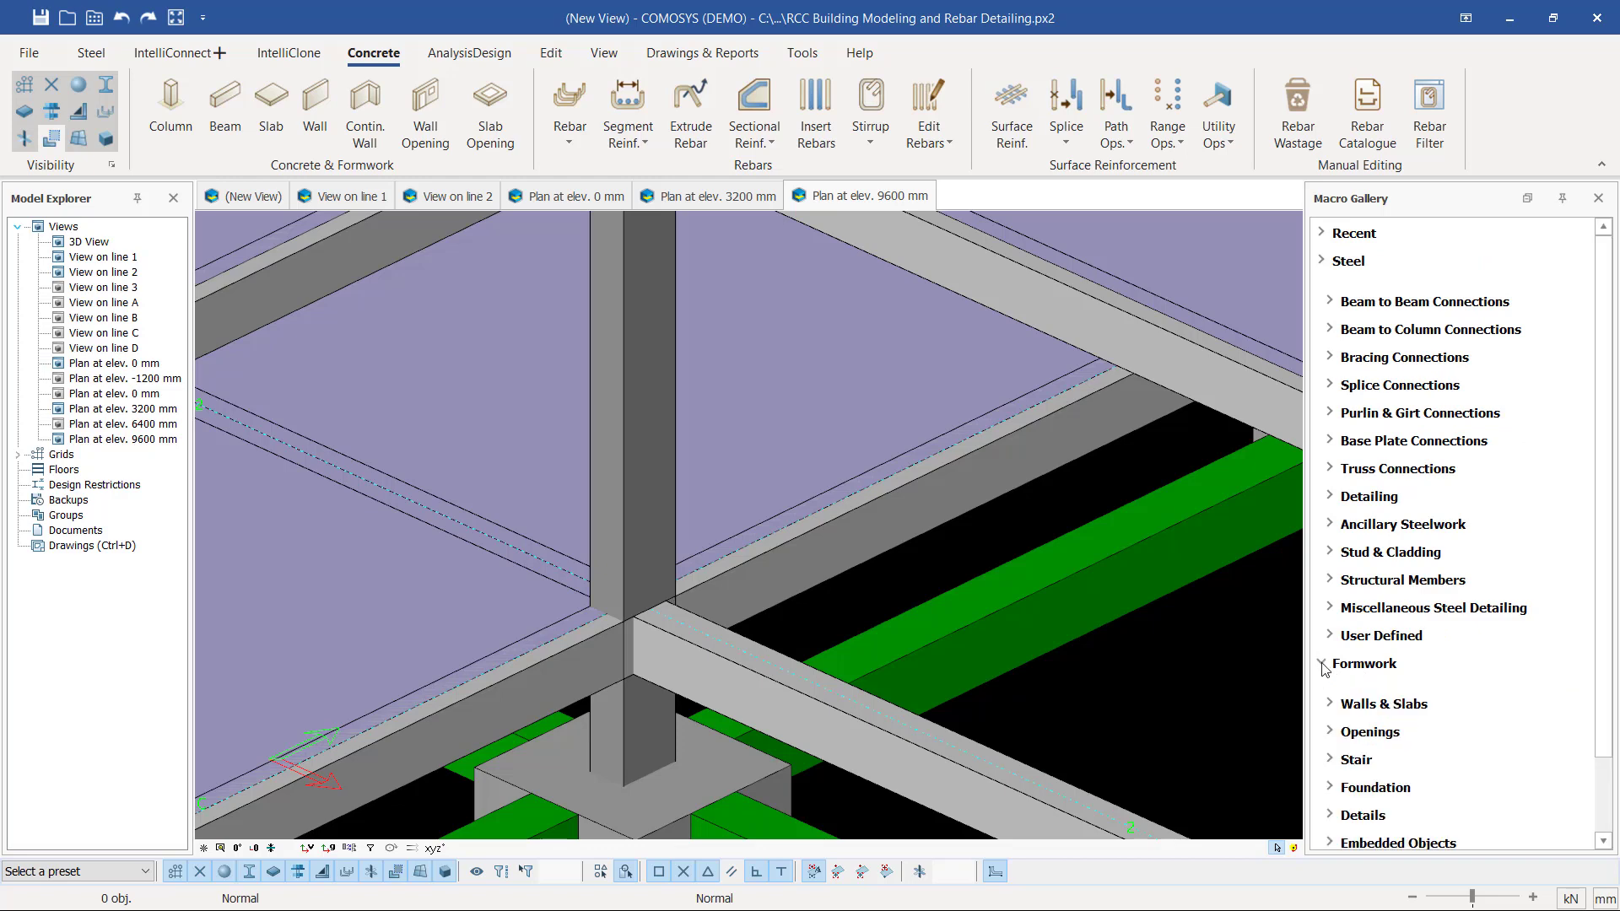
left_click(1331, 760)
scroll(1387, 571, "down", 3)
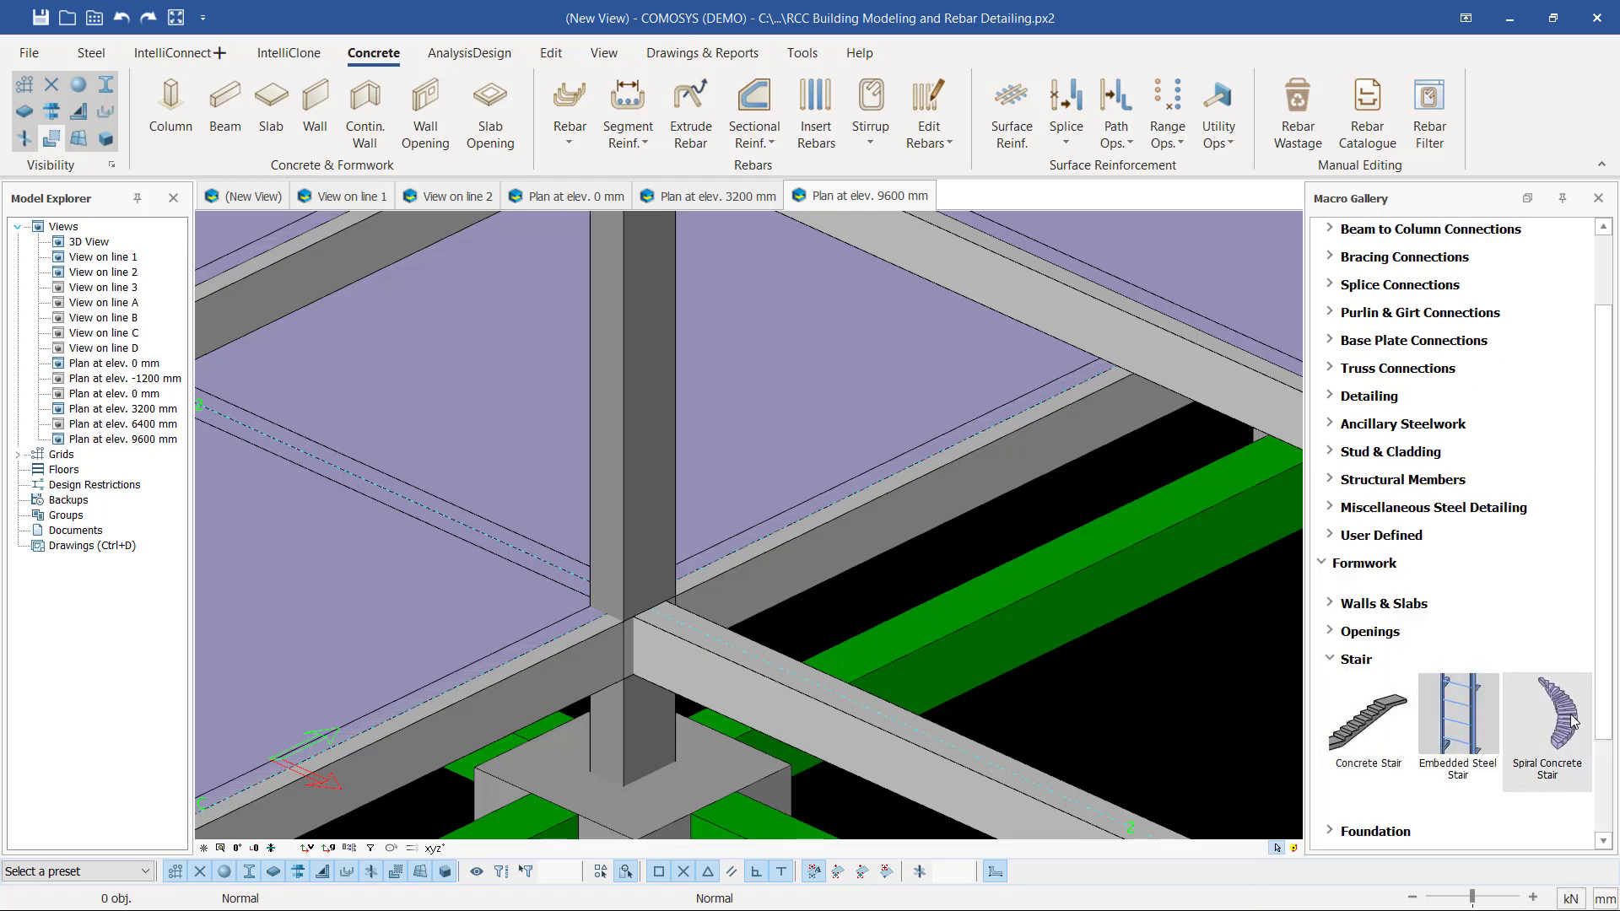
- Insert a Concrete Stair starting at the column corner on the ground-level slab, with the second point offset dx2340 from the column's outer corner
mouse_move(1394, 747)
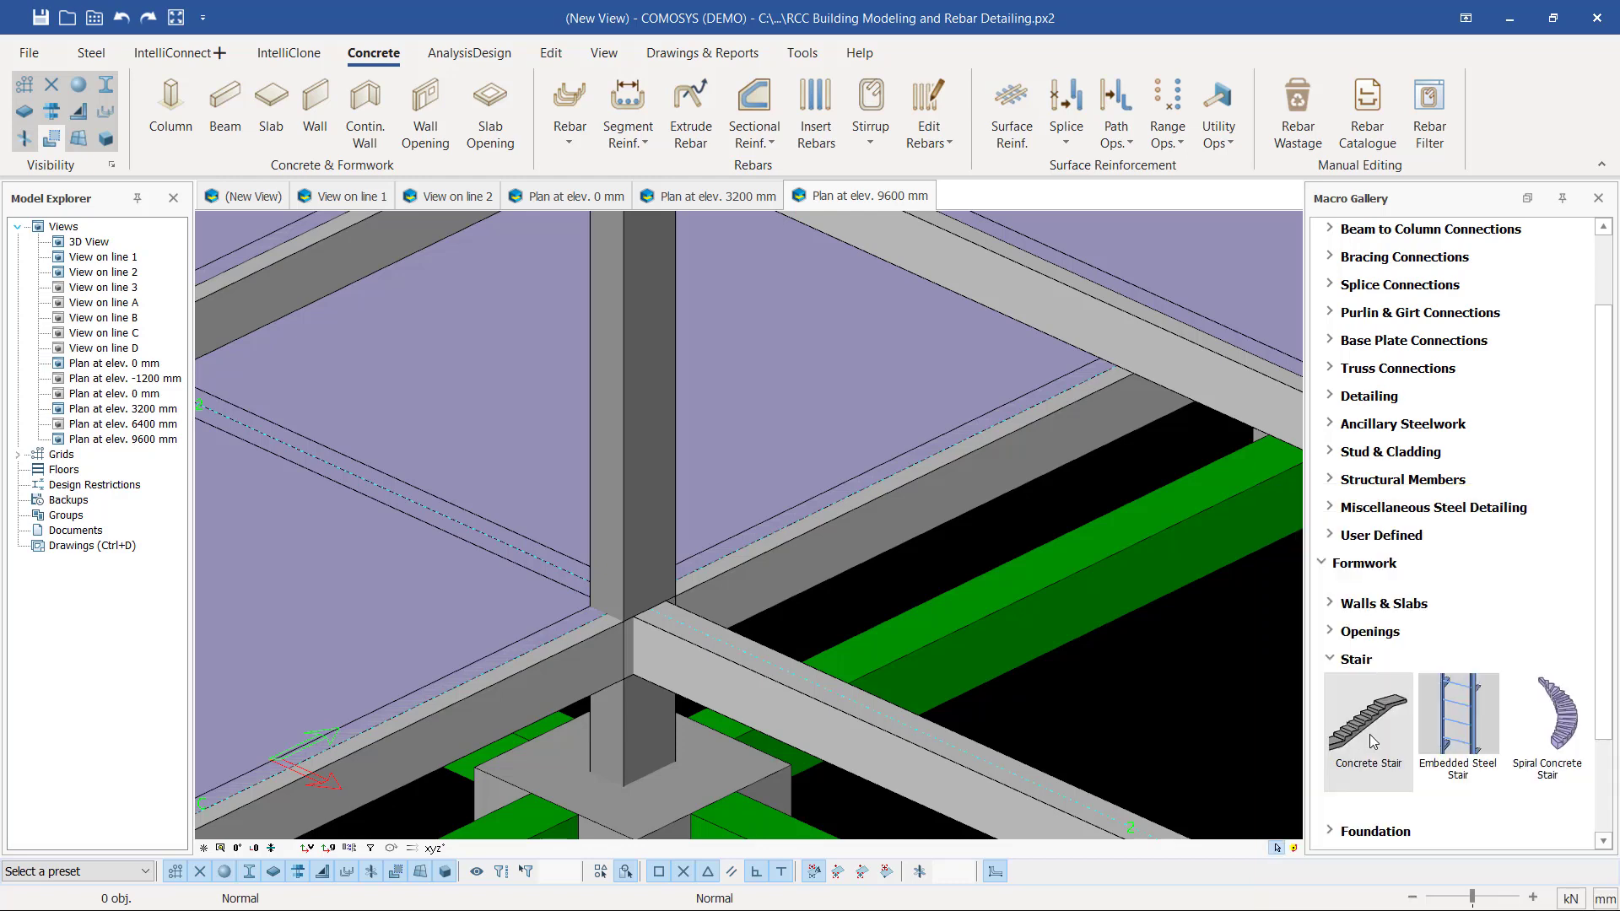
left_click(1369, 734)
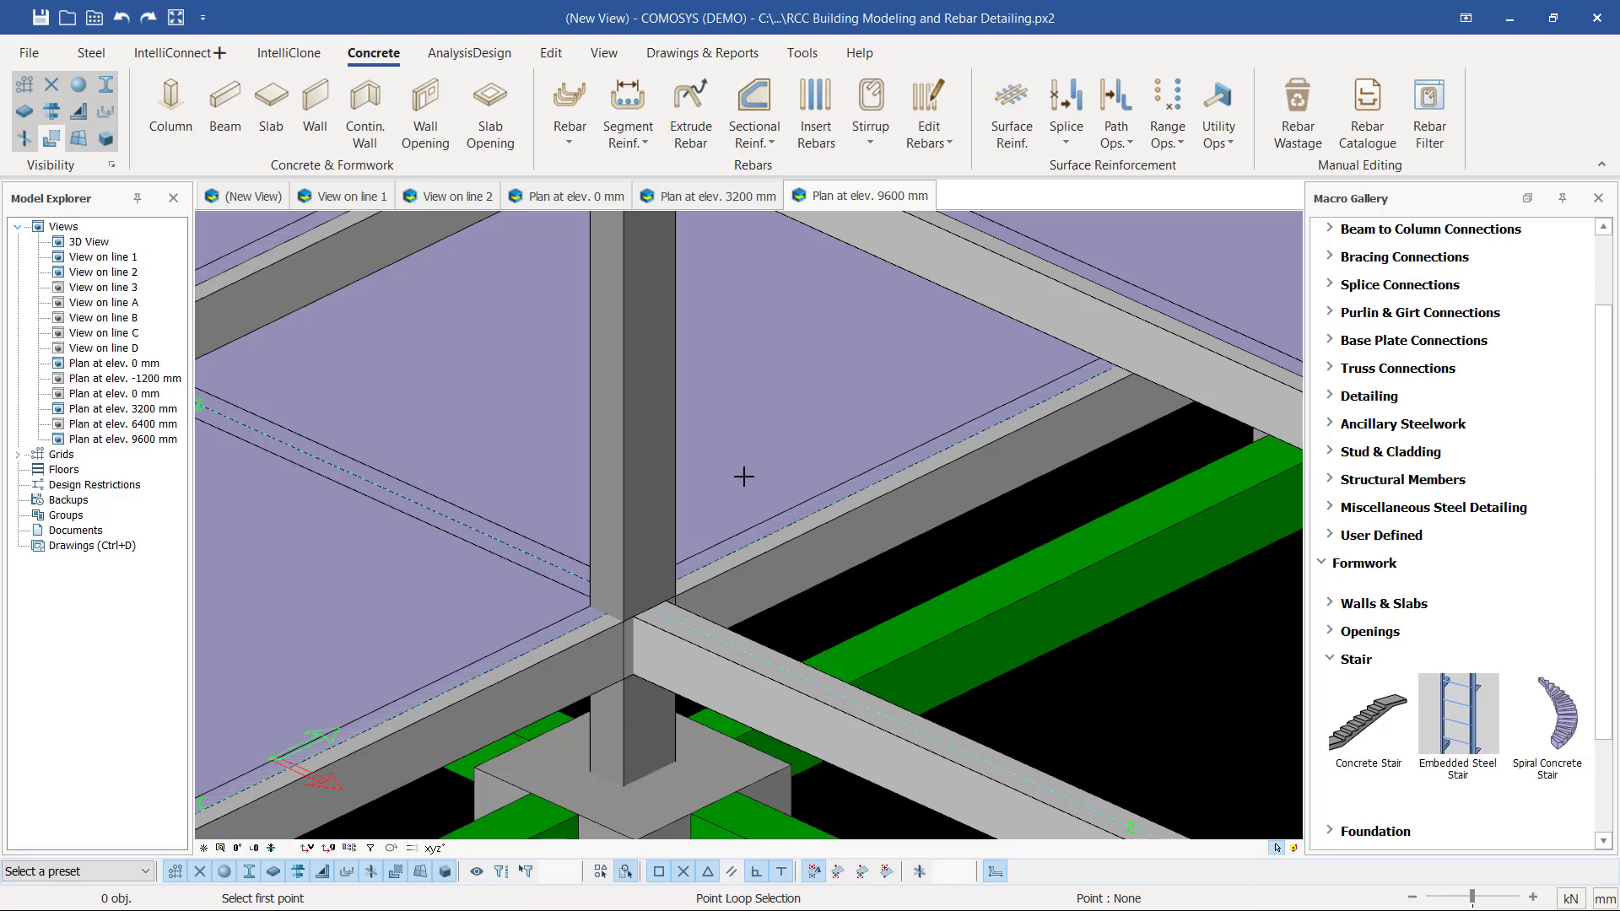
left_click(1347, 724)
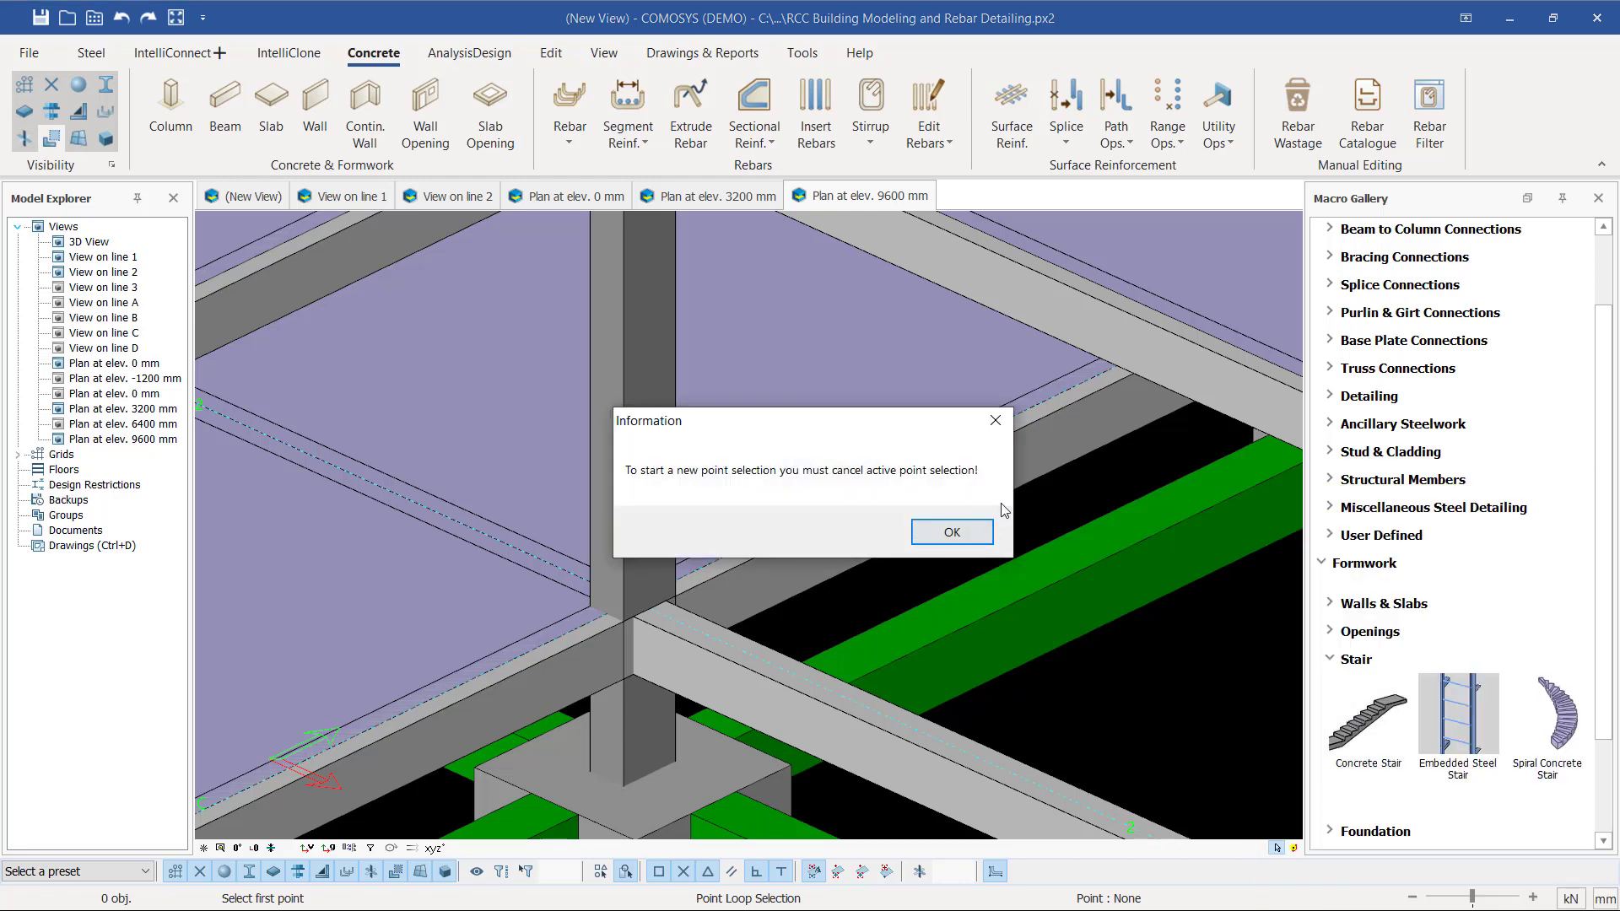
left_click(995, 420)
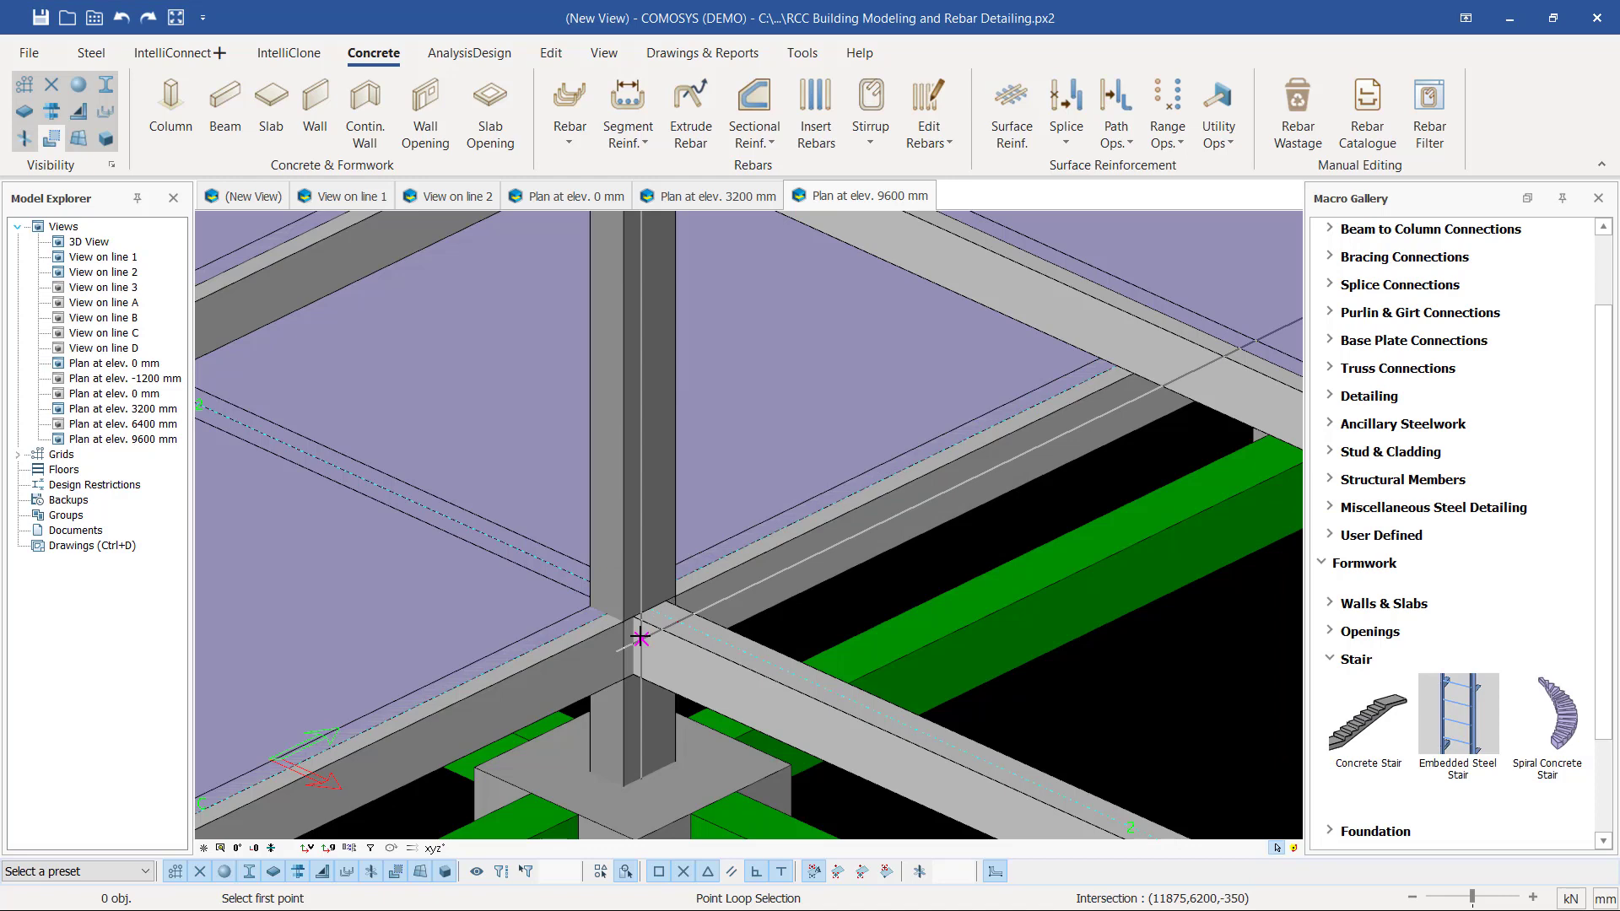
scroll(579, 625, "up", 3)
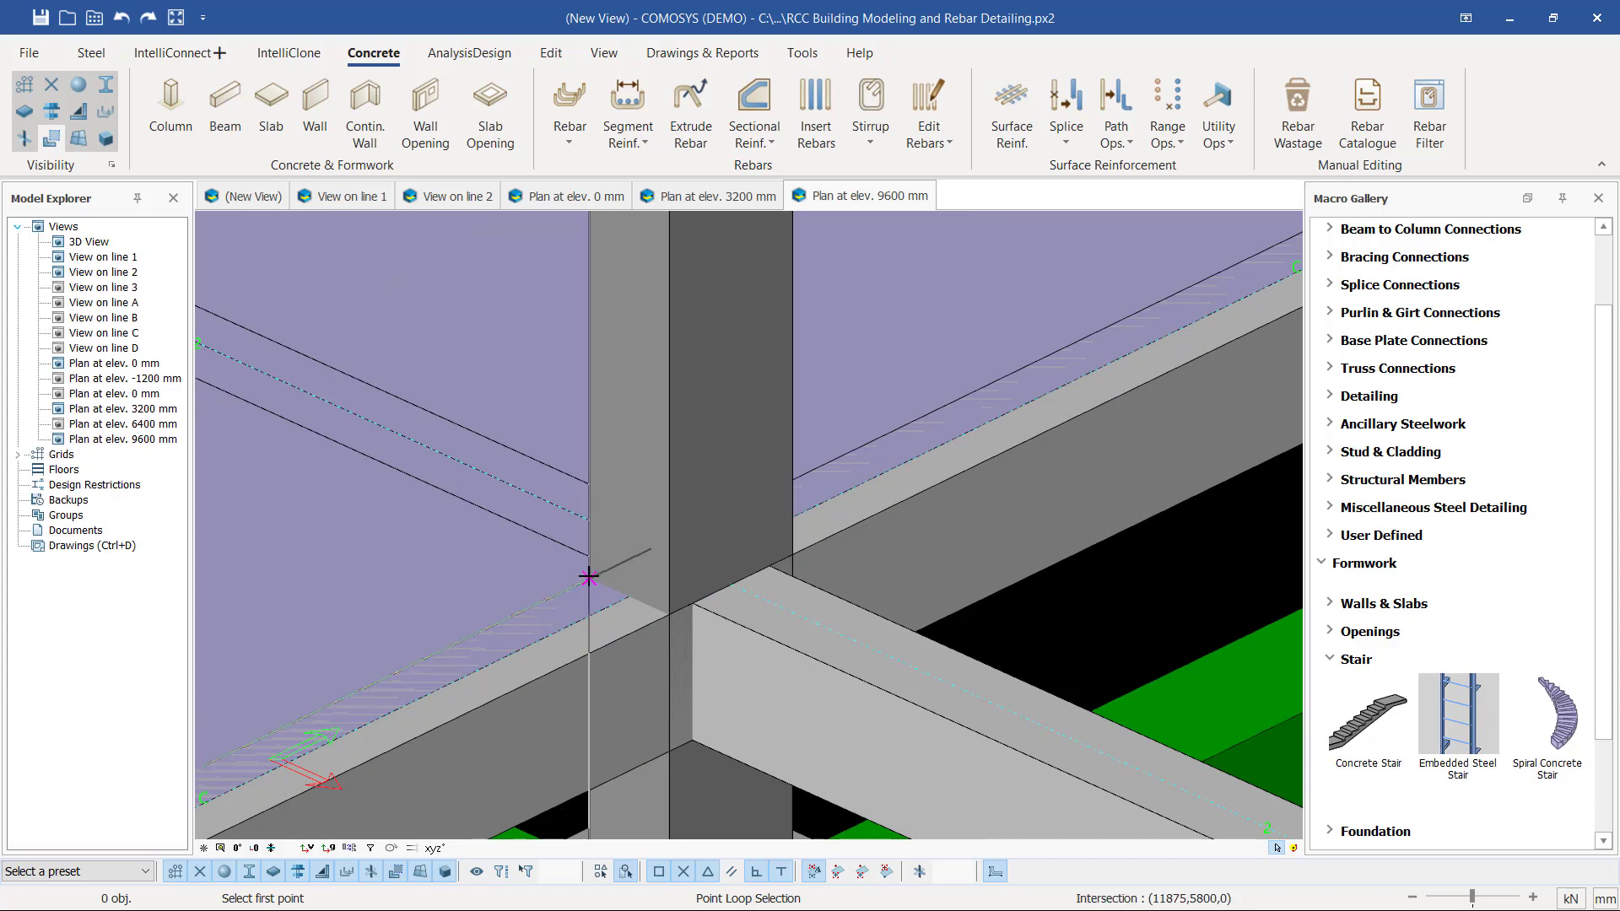
left_click(589, 577)
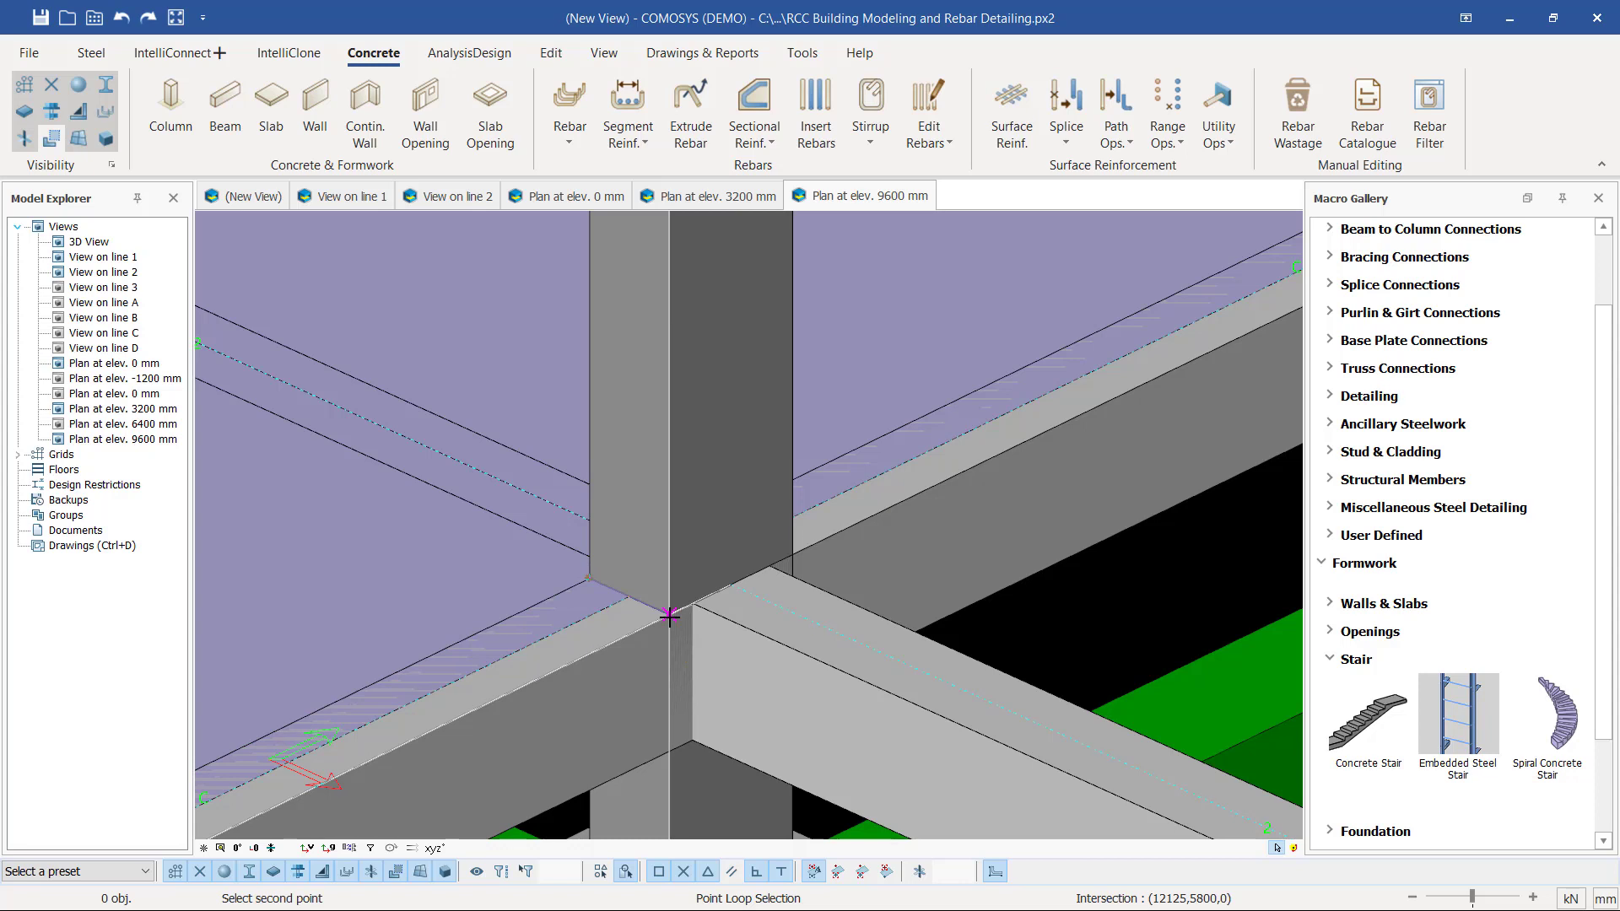
key("space")
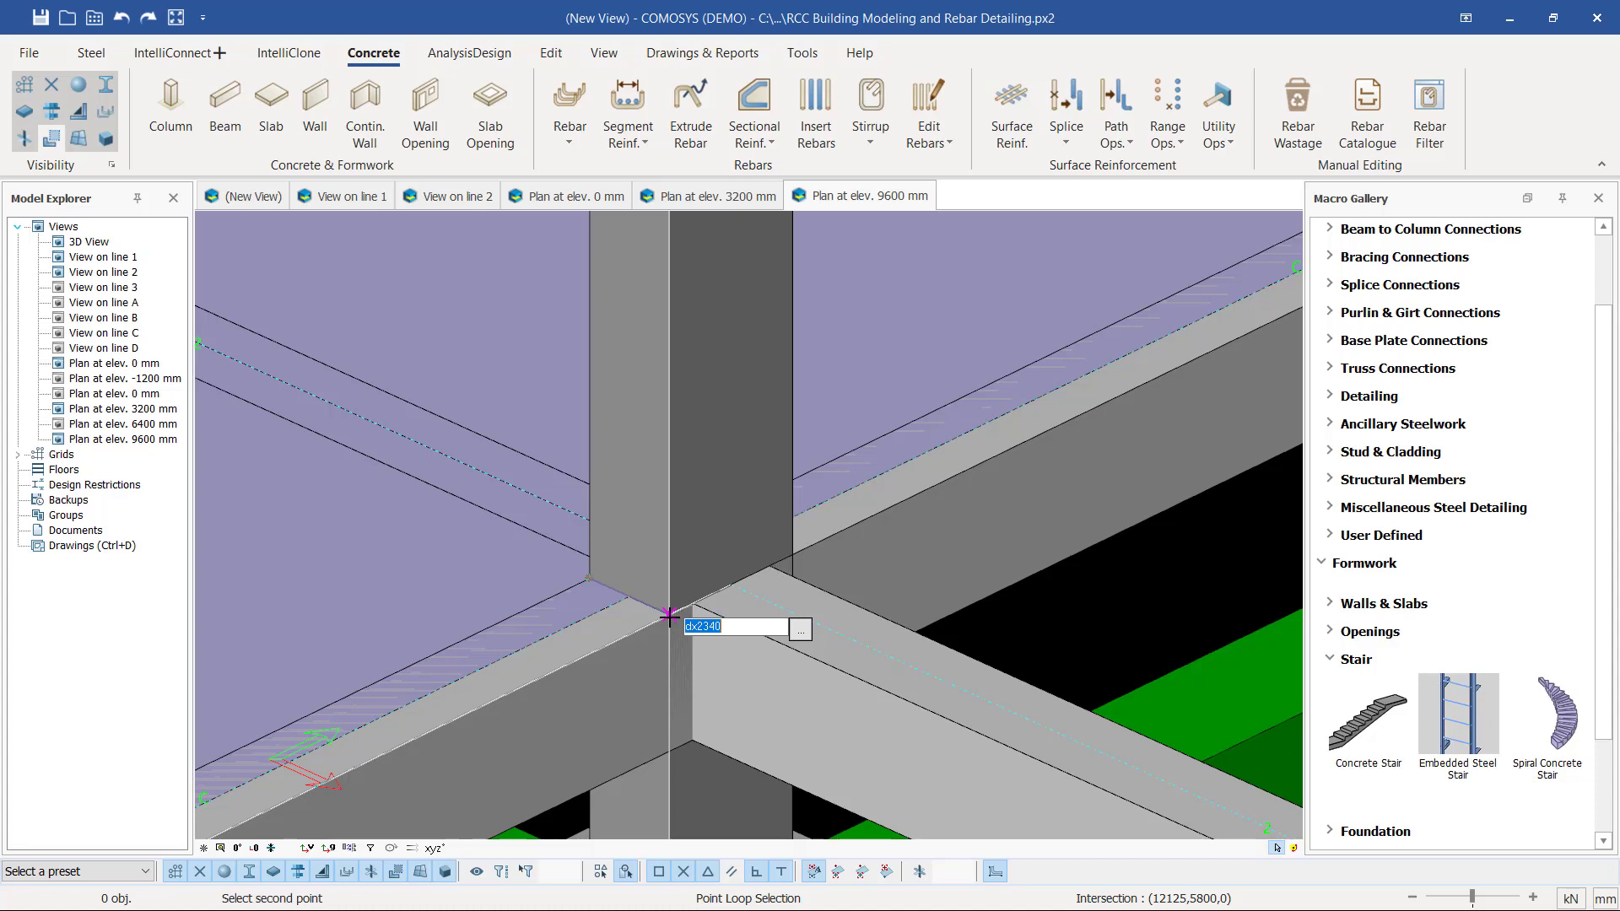
type("dx2340")
key("Return")
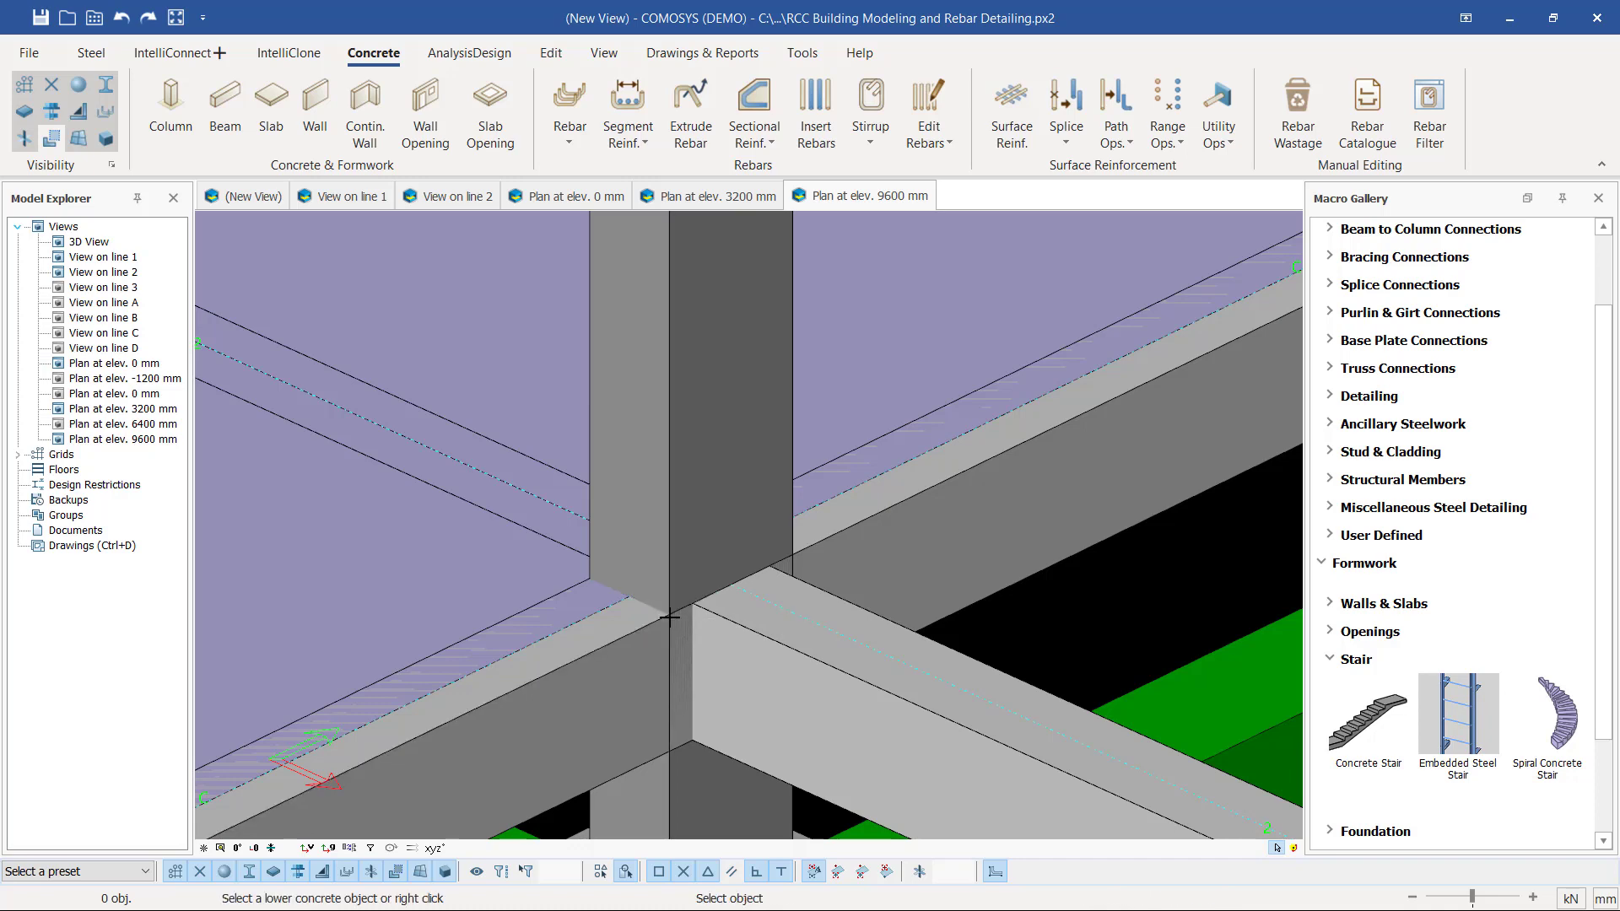
scroll(671, 532, "down", 5)
scroll(680, 528, "down", 6)
right_click(745, 523)
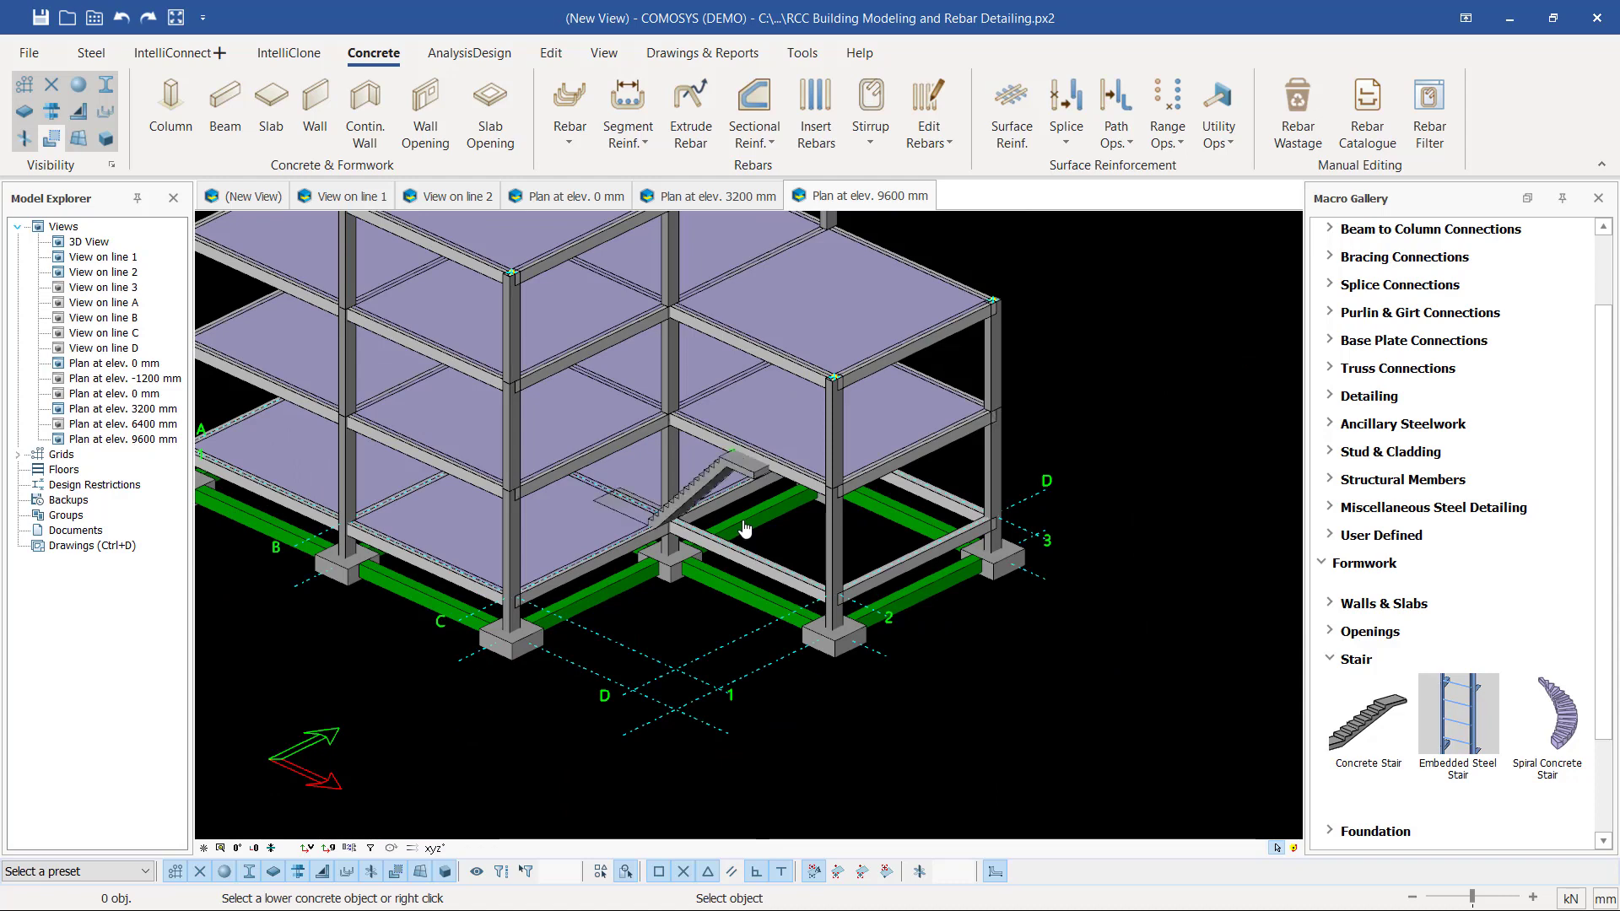
- Open the properties of the concrete stair placed beside the column
scroll(727, 475, "up", 5)
scroll(715, 452, "up", 2)
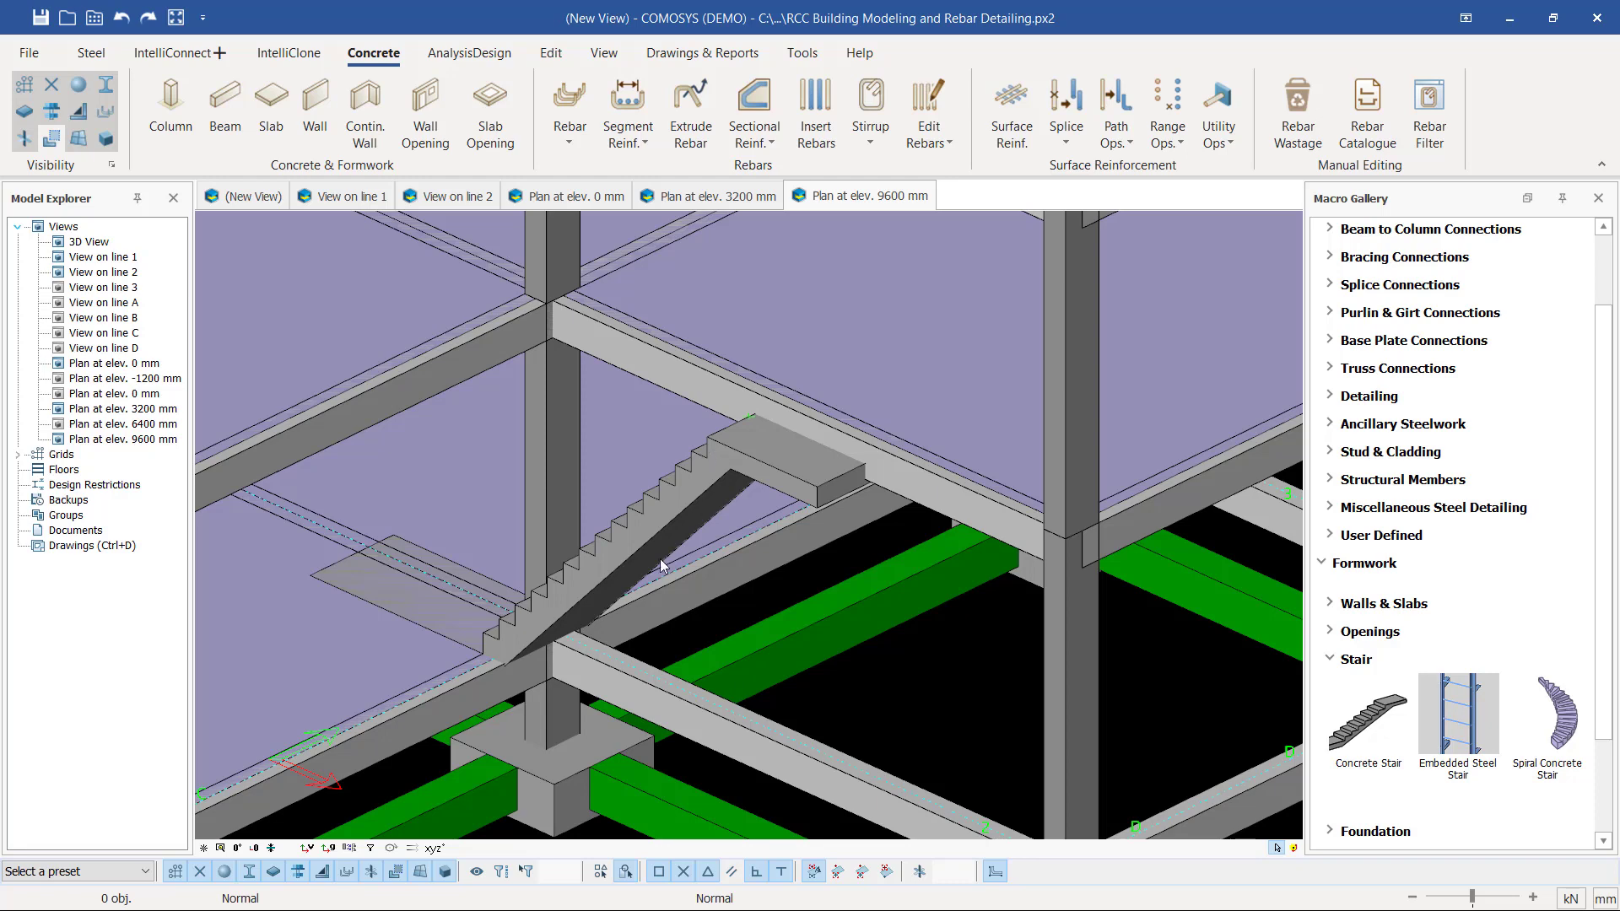
left_click(642, 530)
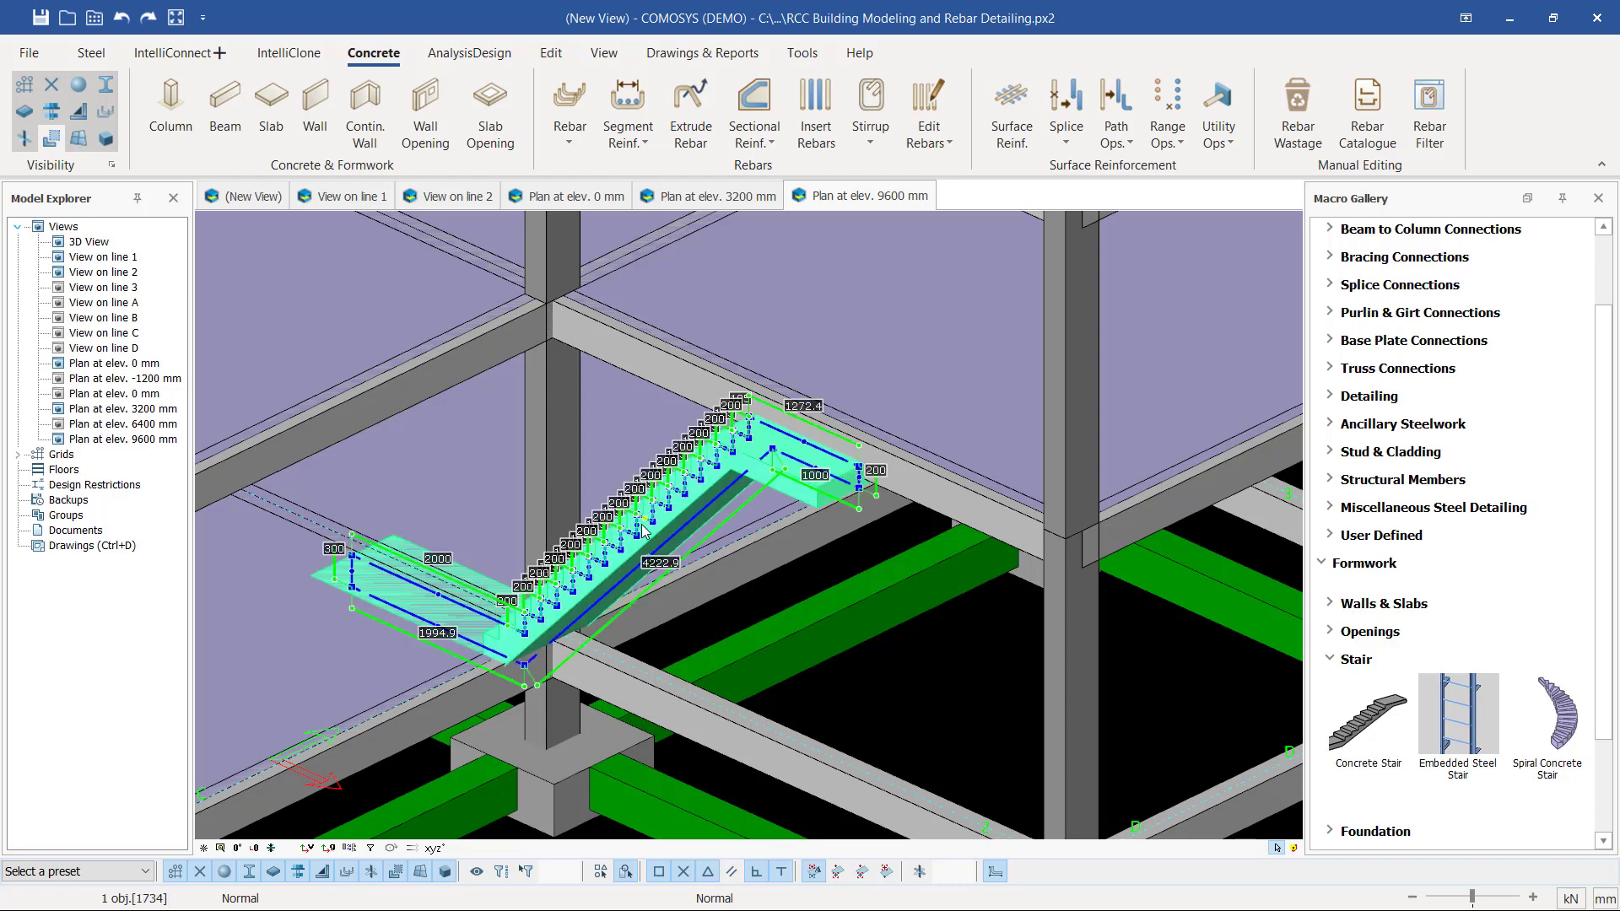
middle_click_drag(643, 529, 766, 477)
key("Escape")
double_click(766, 459)
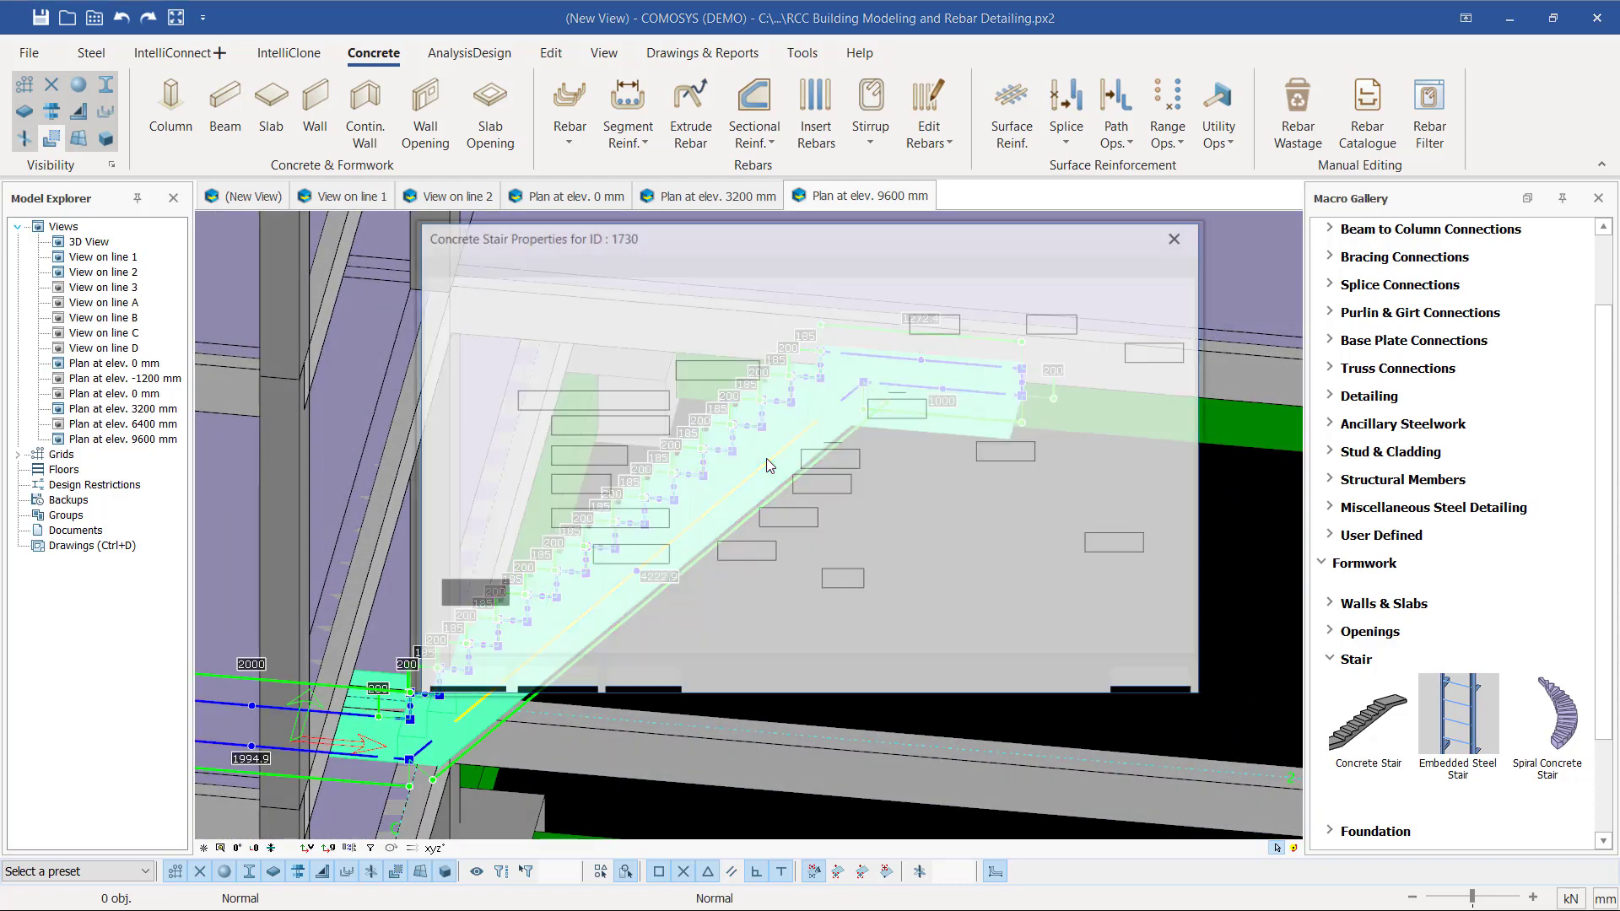
left_click_drag(772, 254, 922, 247)
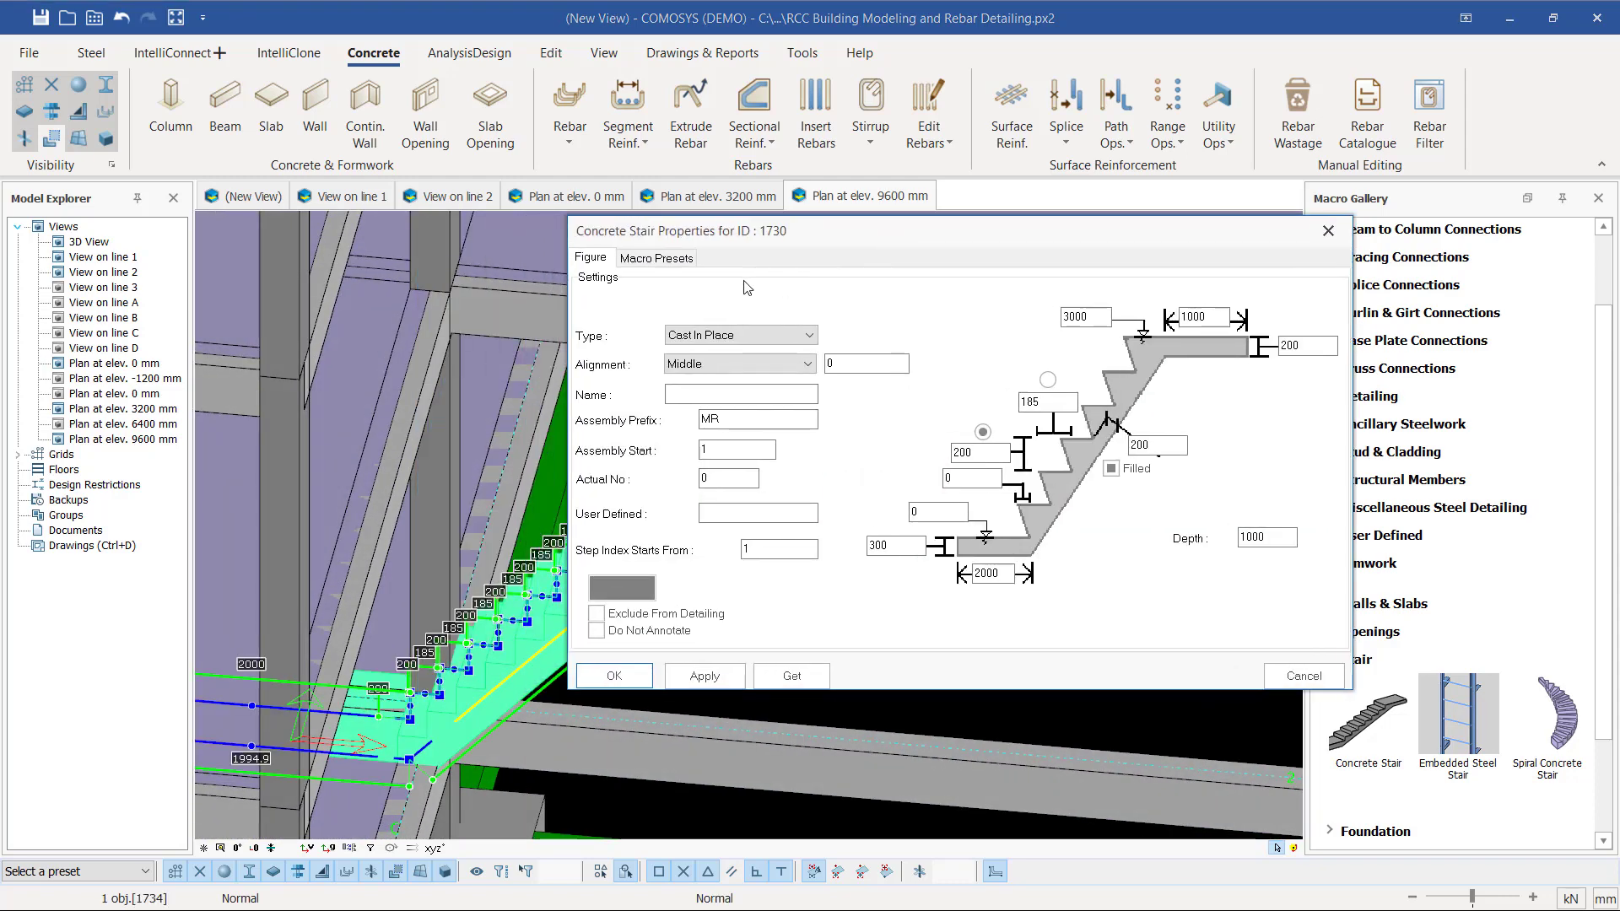
- Load the Staircase1 macro preset into the concrete stair and apply it
left_click(688, 260)
left_click(858, 313)
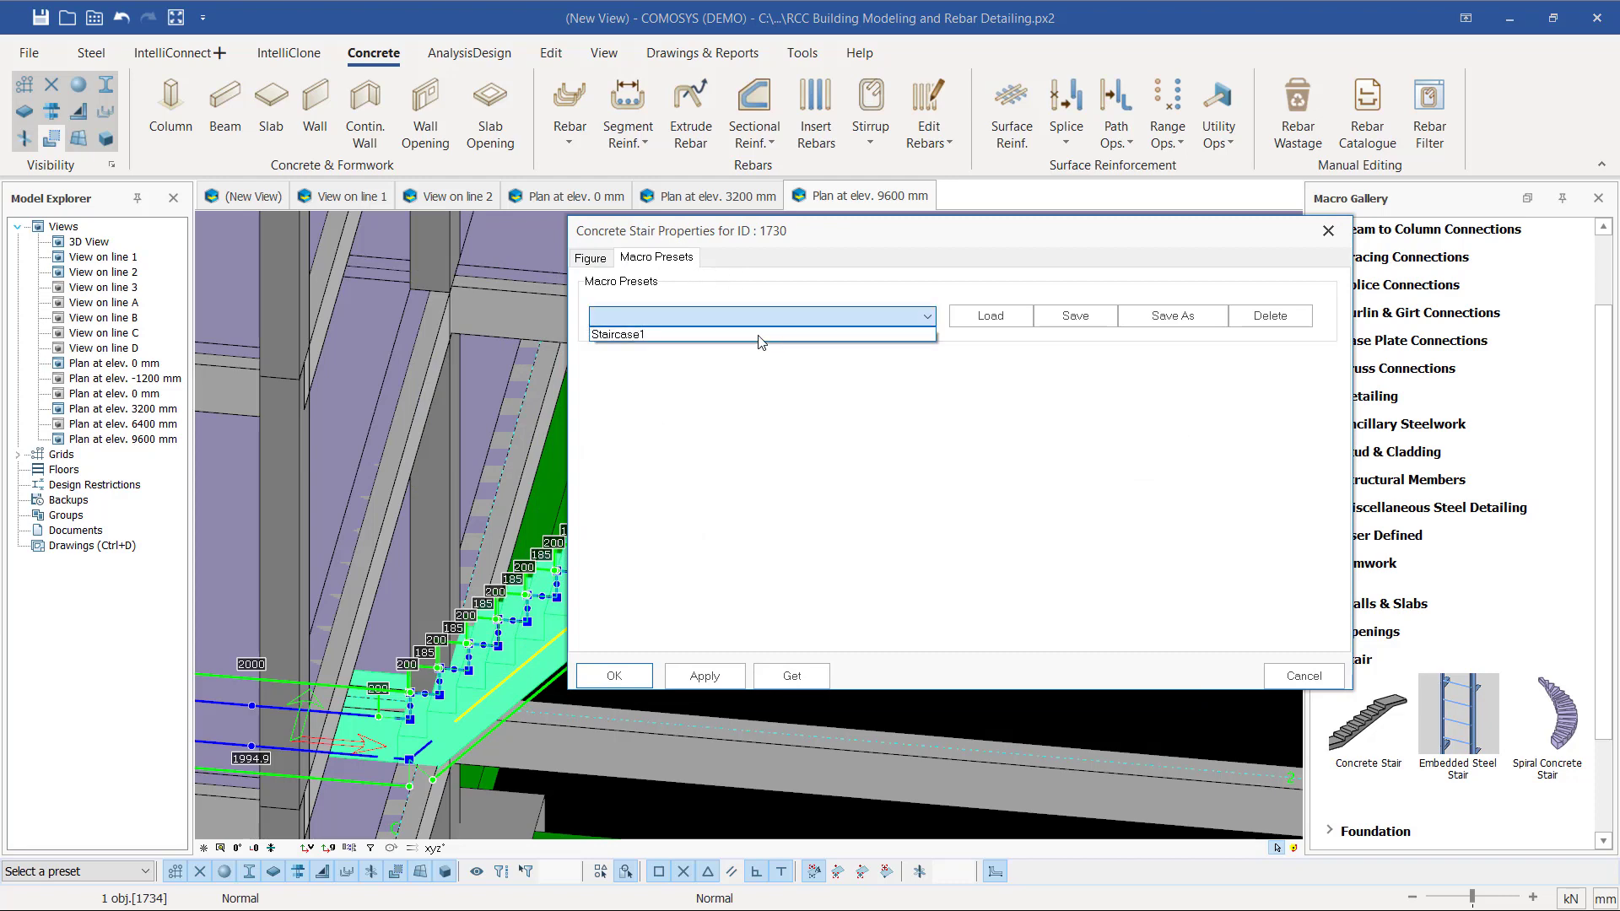
left_click(663, 337)
left_click(962, 319)
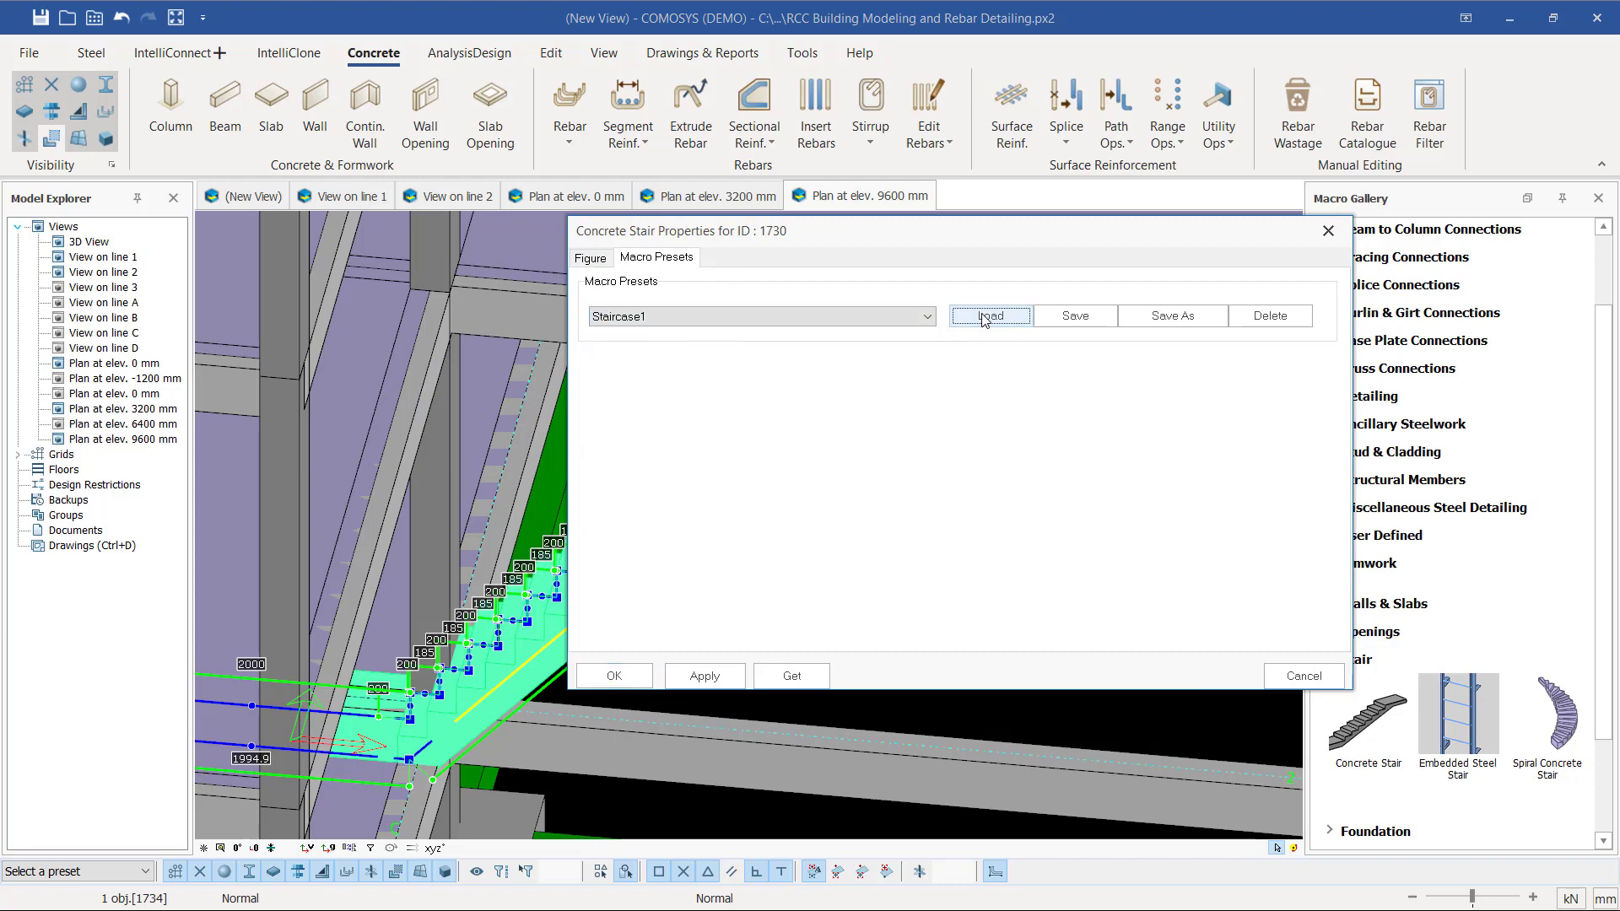
left_click(706, 676)
left_click(623, 671)
key("Escape")
- Set the concrete stair's upper landing level to 1600 and apply the change
scroll(838, 415, "down", 3)
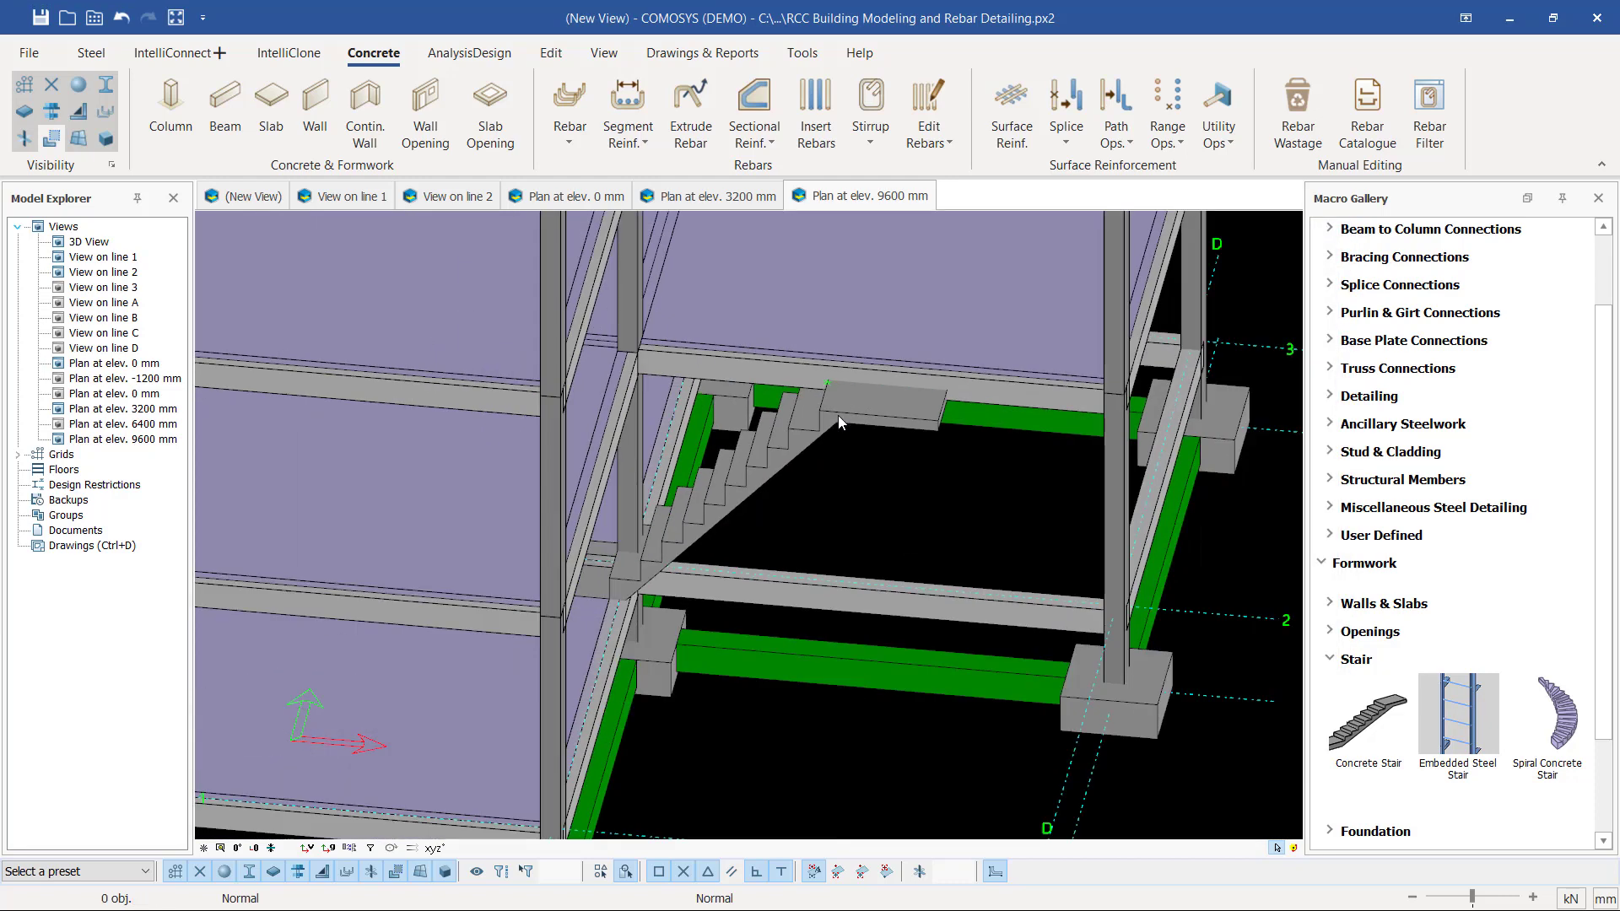
mouse_move(826, 401)
middle_mouse_down()
mouse_move(813, 391)
mouse_move(827, 376)
mouse_move(813, 385)
middle_mouse_up()
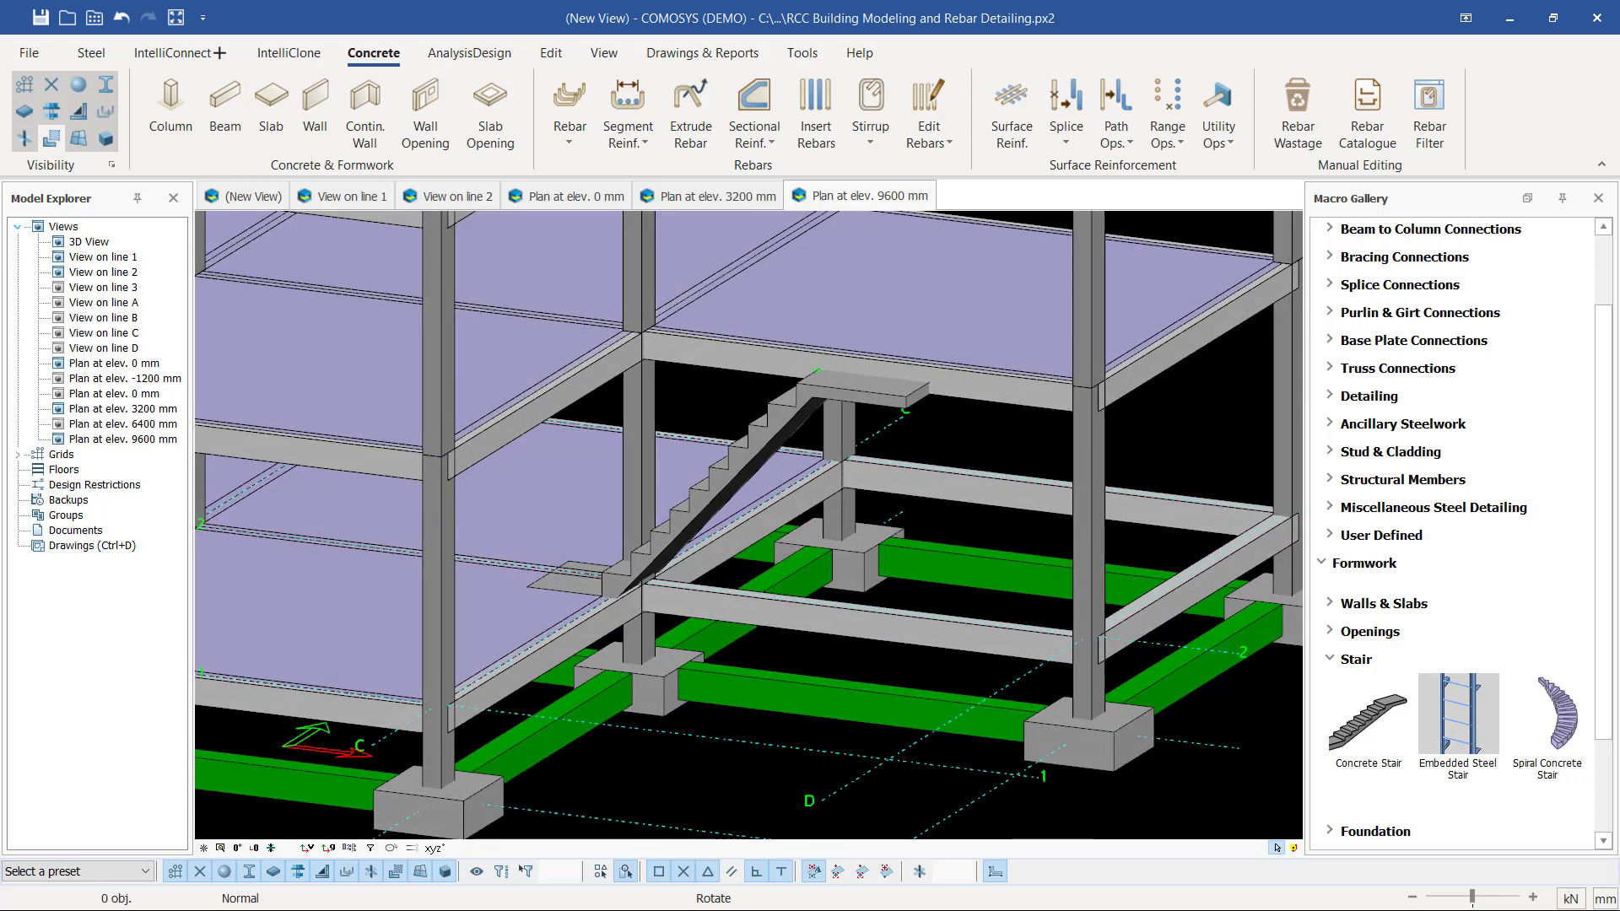
middle_click_drag(813, 386, 823, 398)
left_click(799, 408)
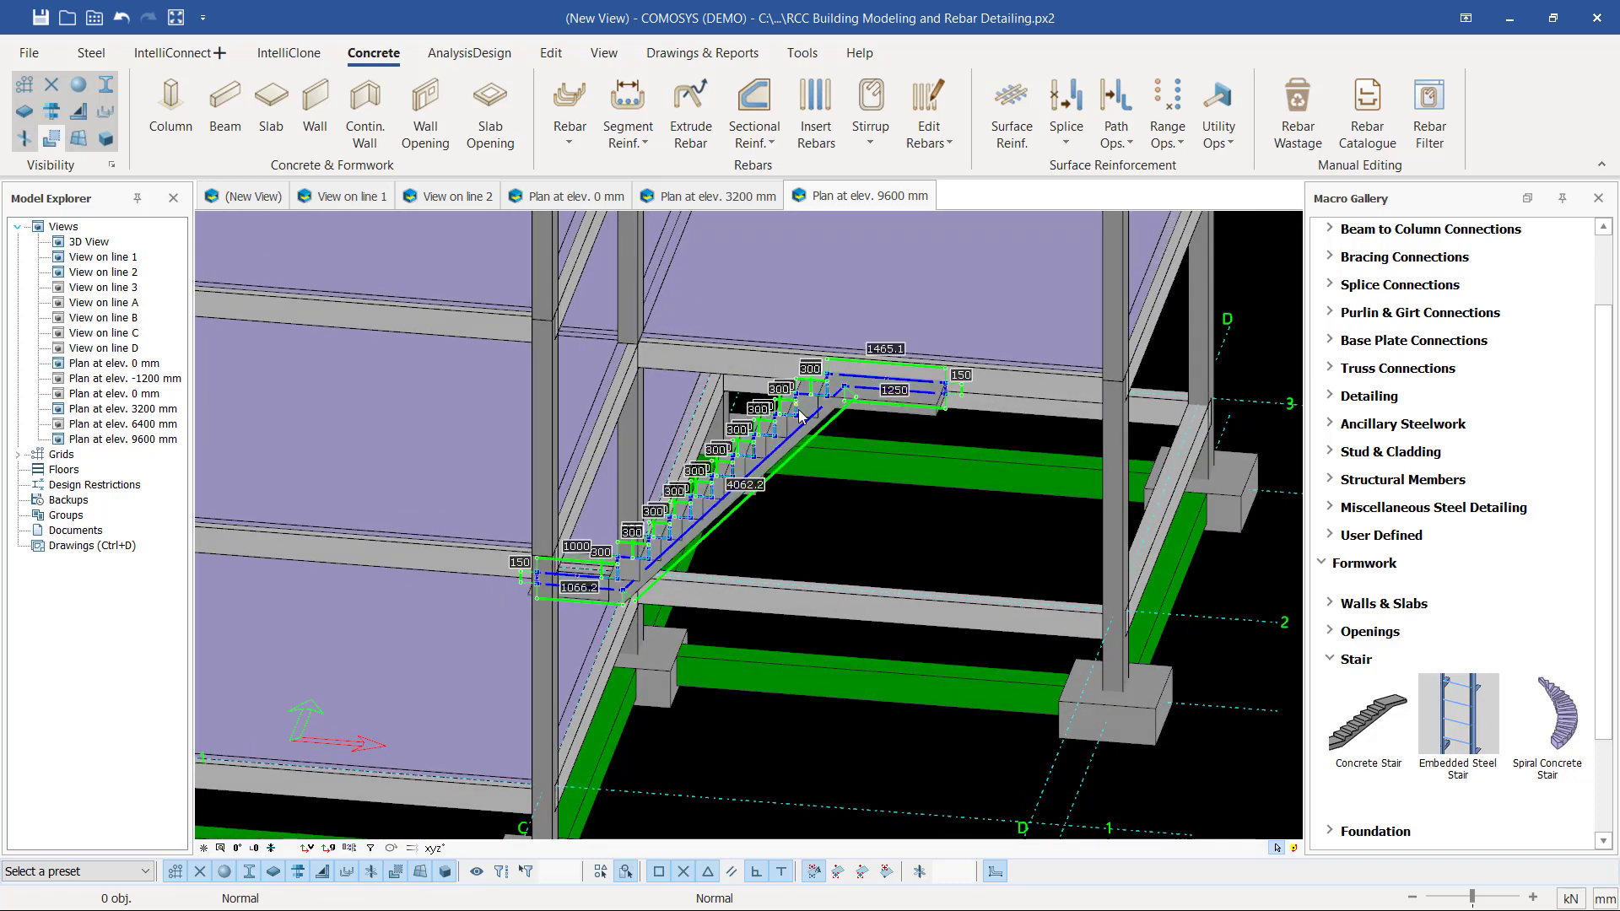
double_click(798, 409)
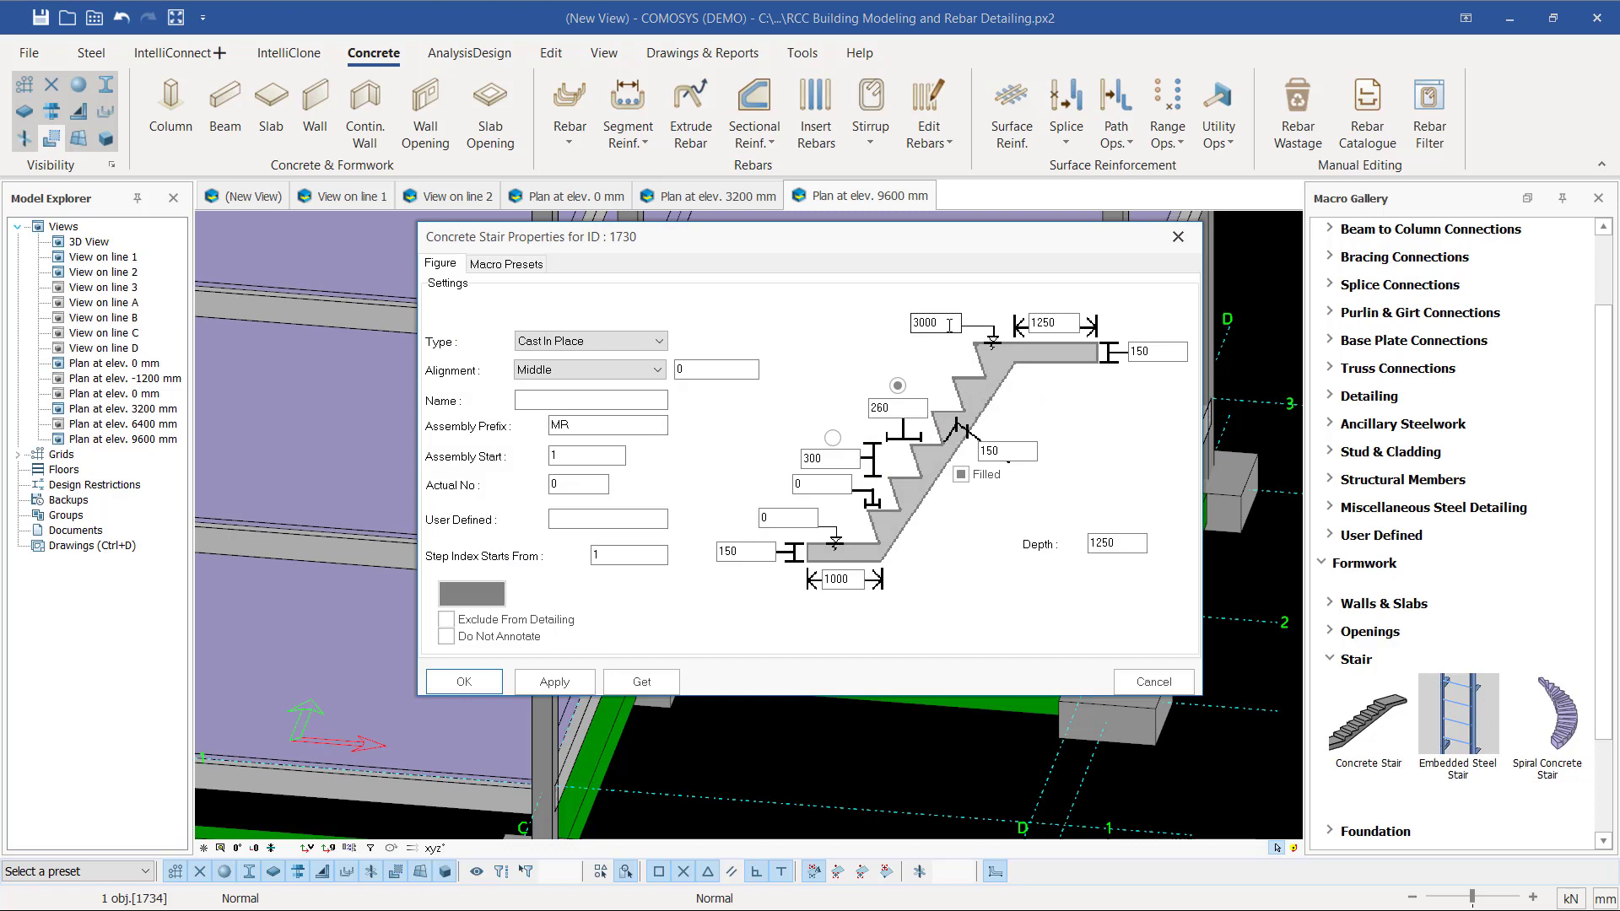
left_click_drag(949, 325, 899, 315)
type("160")
left_click(564, 684)
left_click(465, 683)
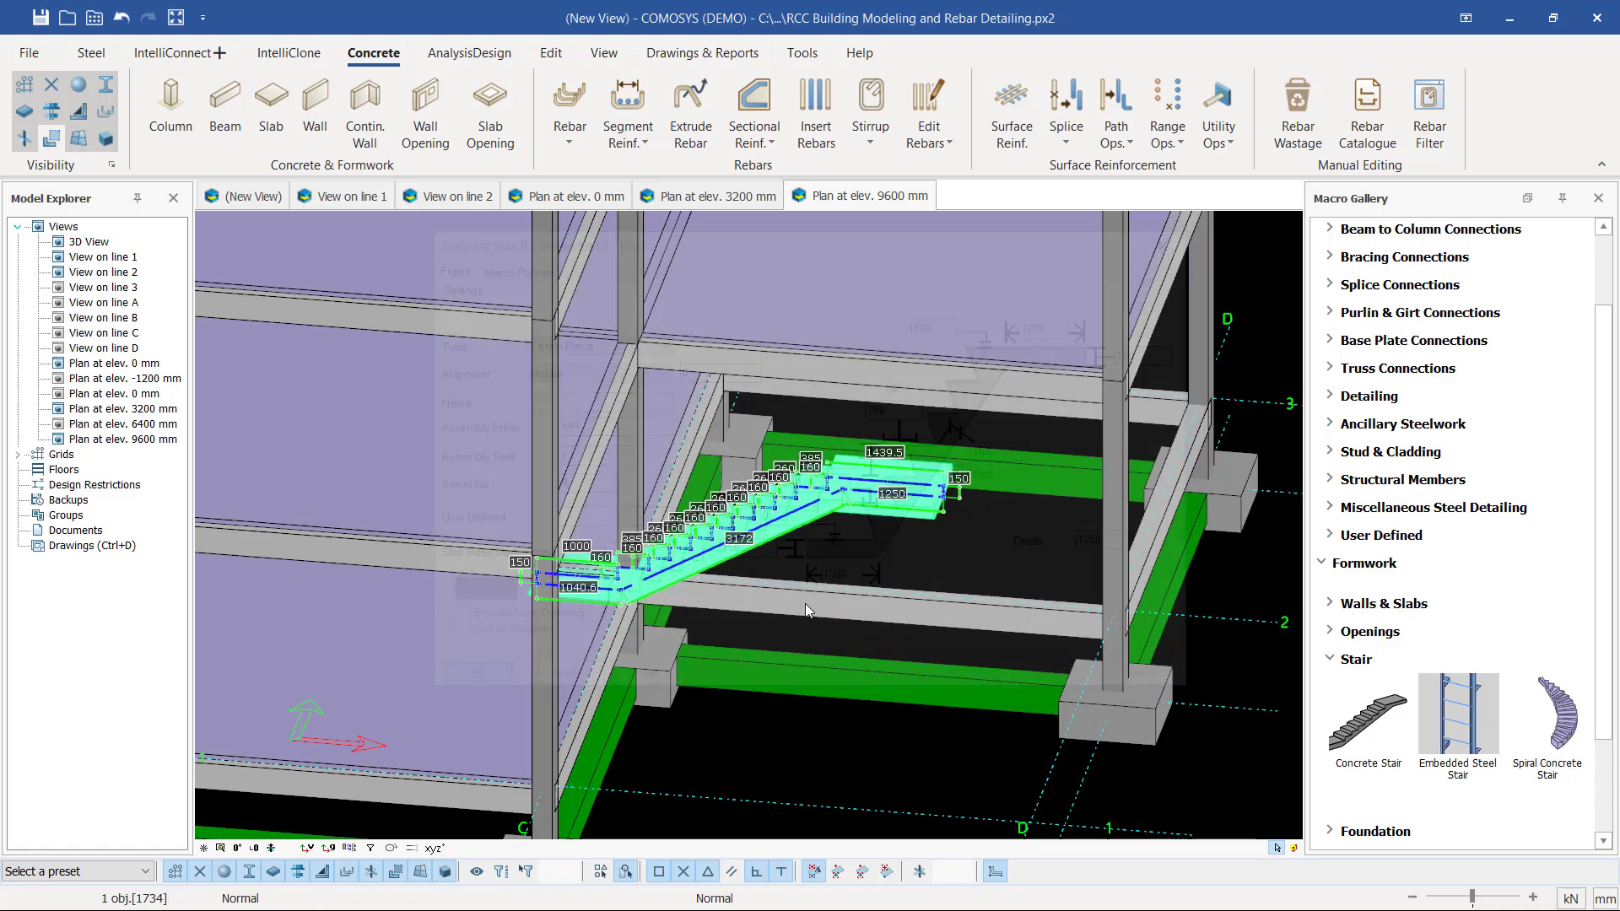
- Move the concrete stair so its lower landing's back corner sits at the inner corner where the ground-level beams meet by the column
middle_click_drag(800, 530, 957, 373)
scroll(793, 553, "up", 3)
scroll(642, 597, "up", 3)
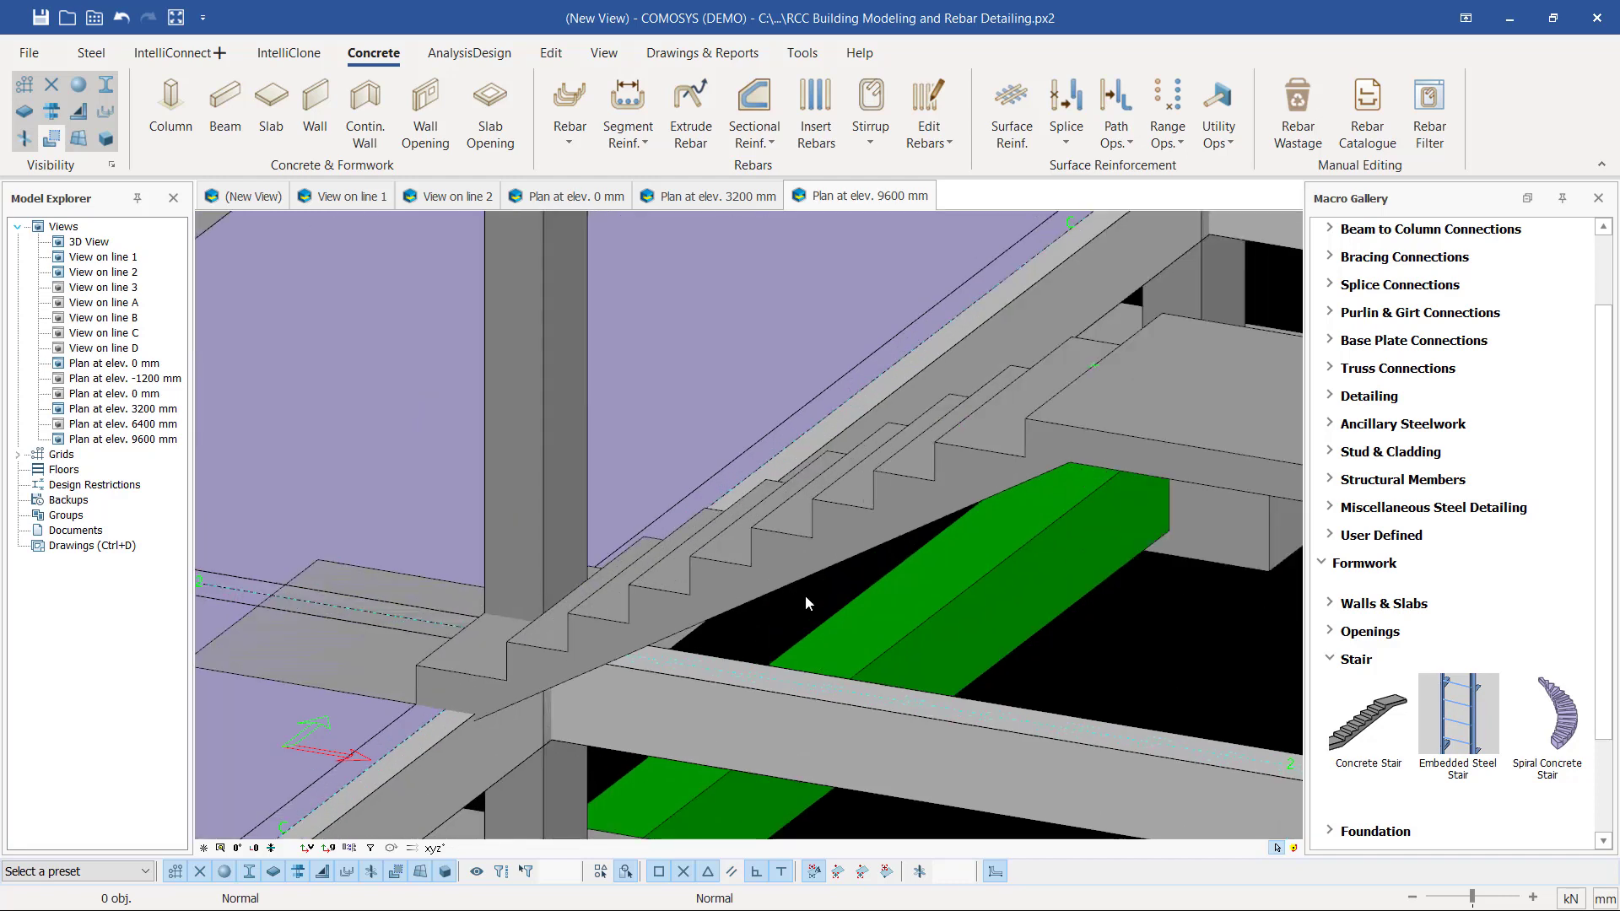
left_click(812, 545)
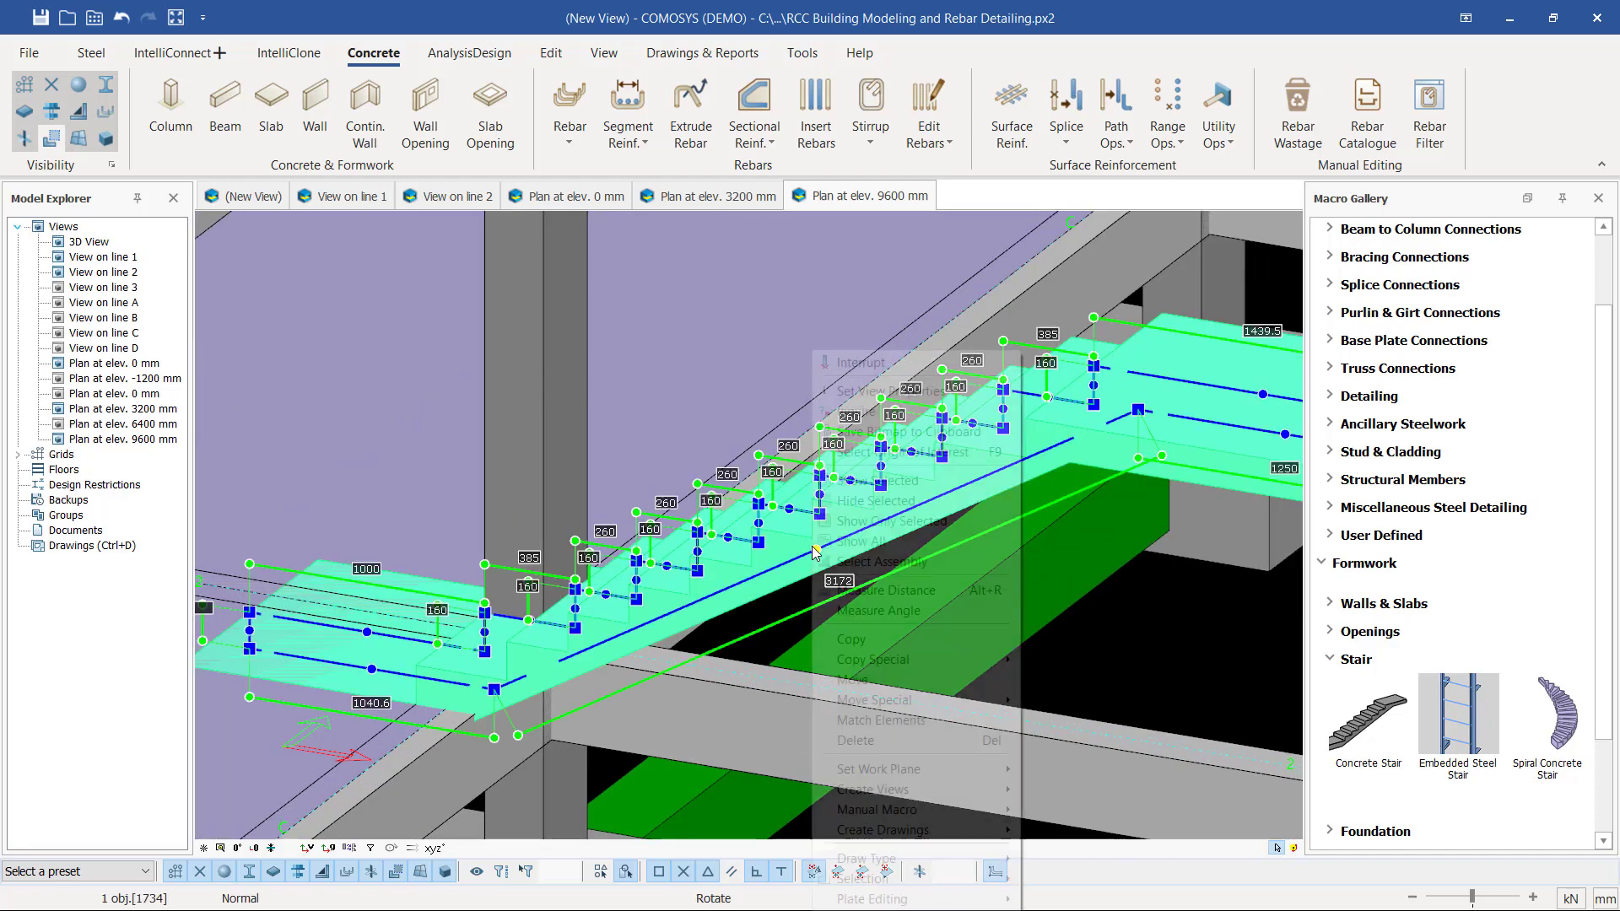
right_click(812, 545)
left_click(886, 590)
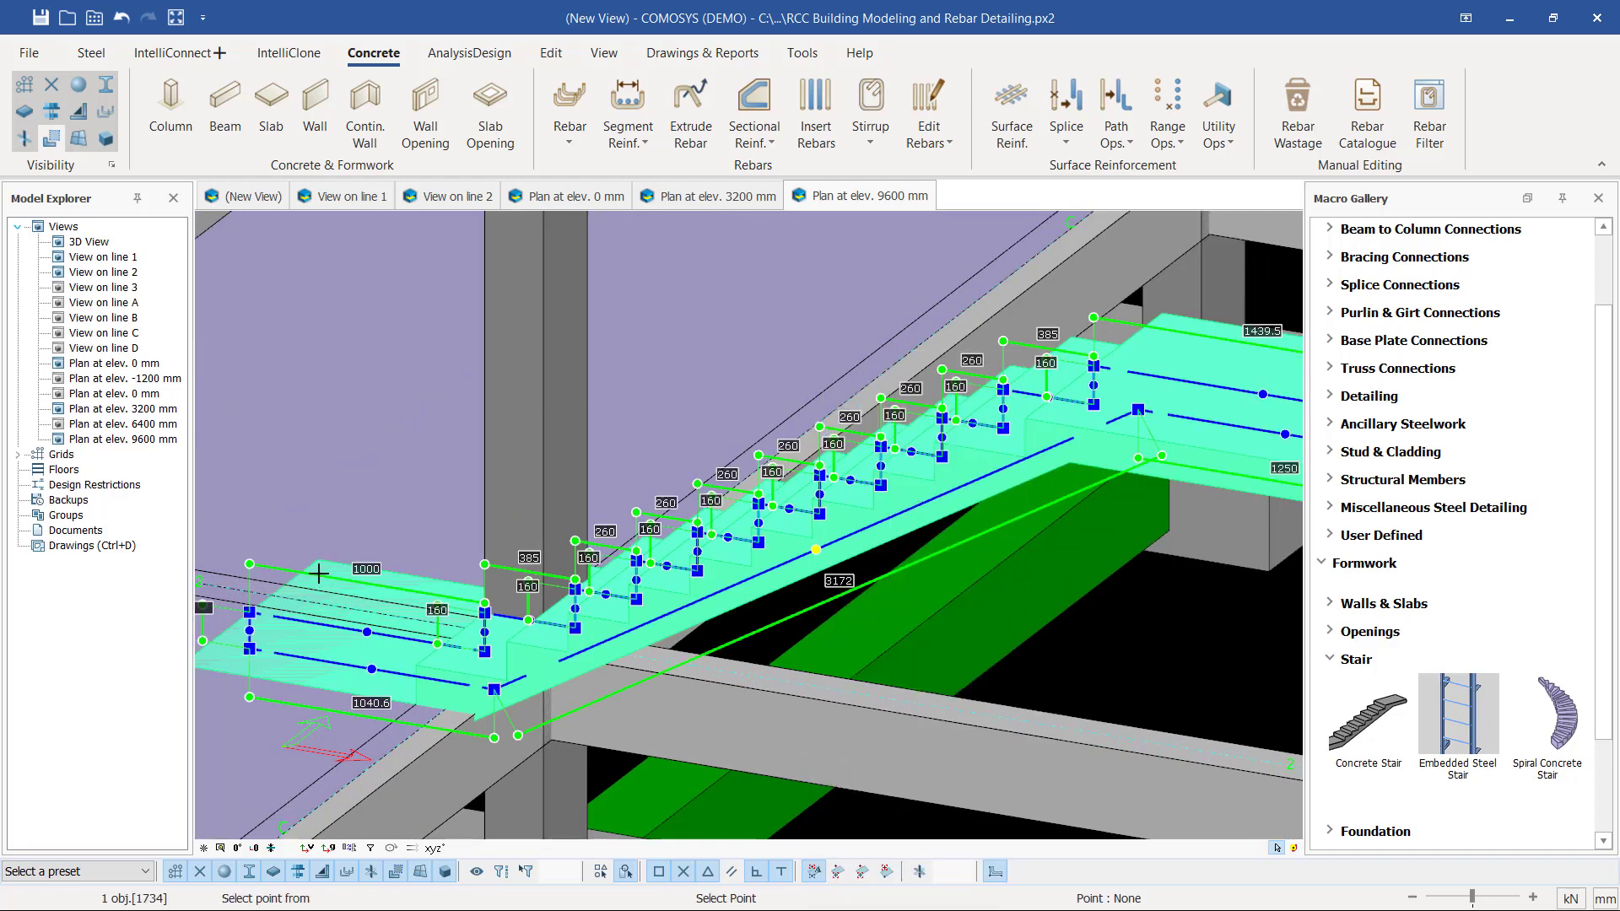
scroll(329, 554, "up", 2)
left_click(312, 563)
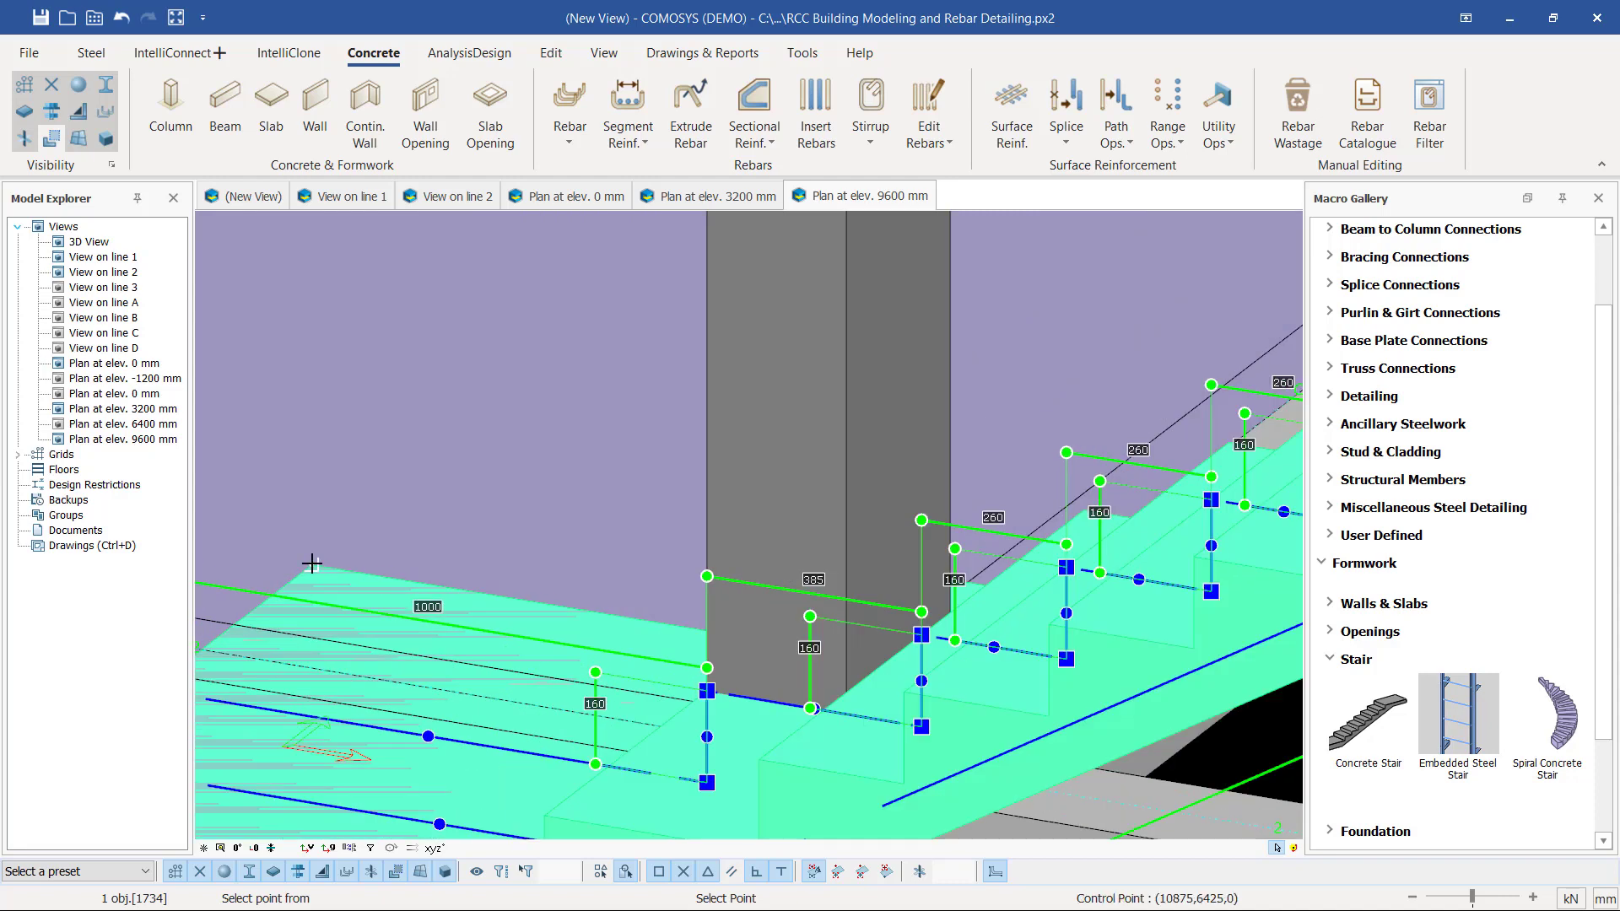
scroll(427, 670, "down", 3)
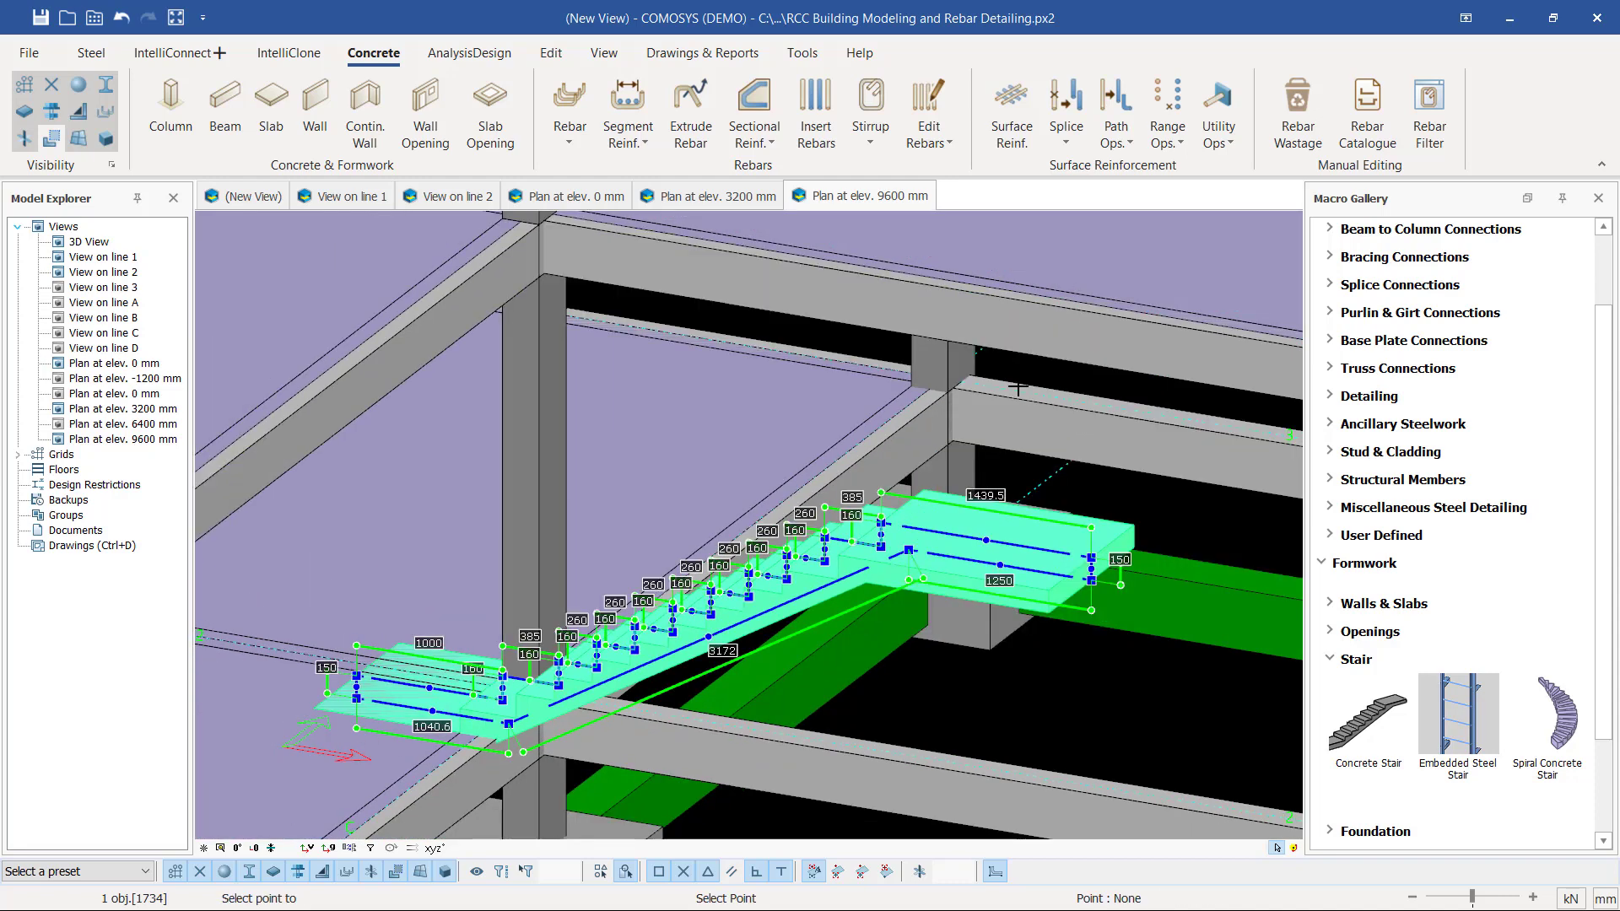
scroll(890, 398, "up", 5)
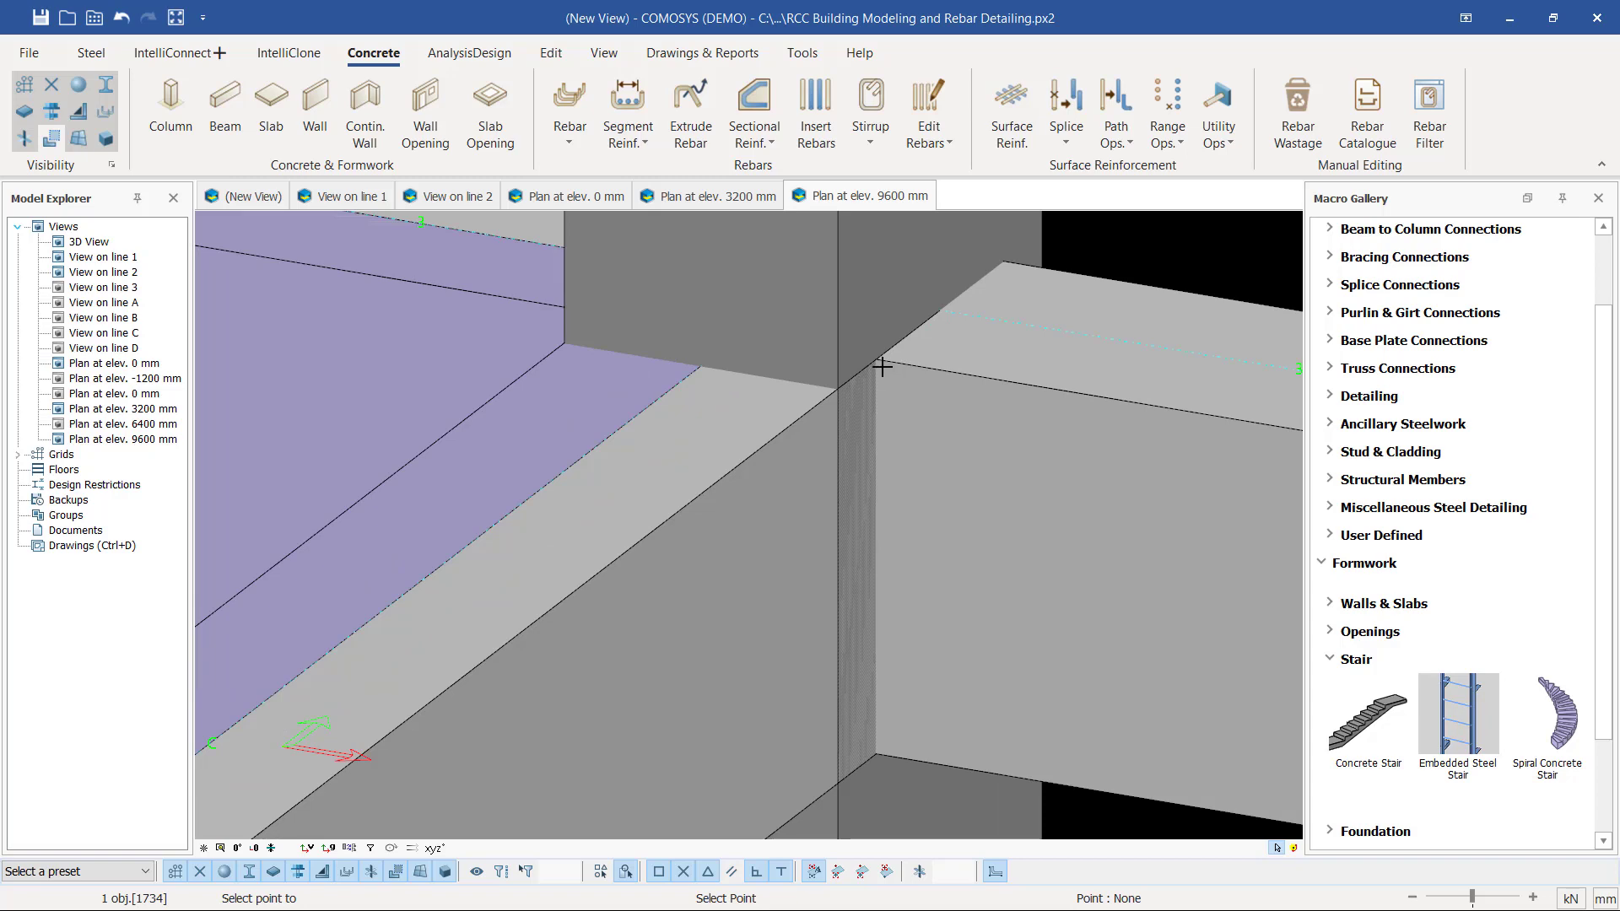
scroll(875, 361, "down", 5)
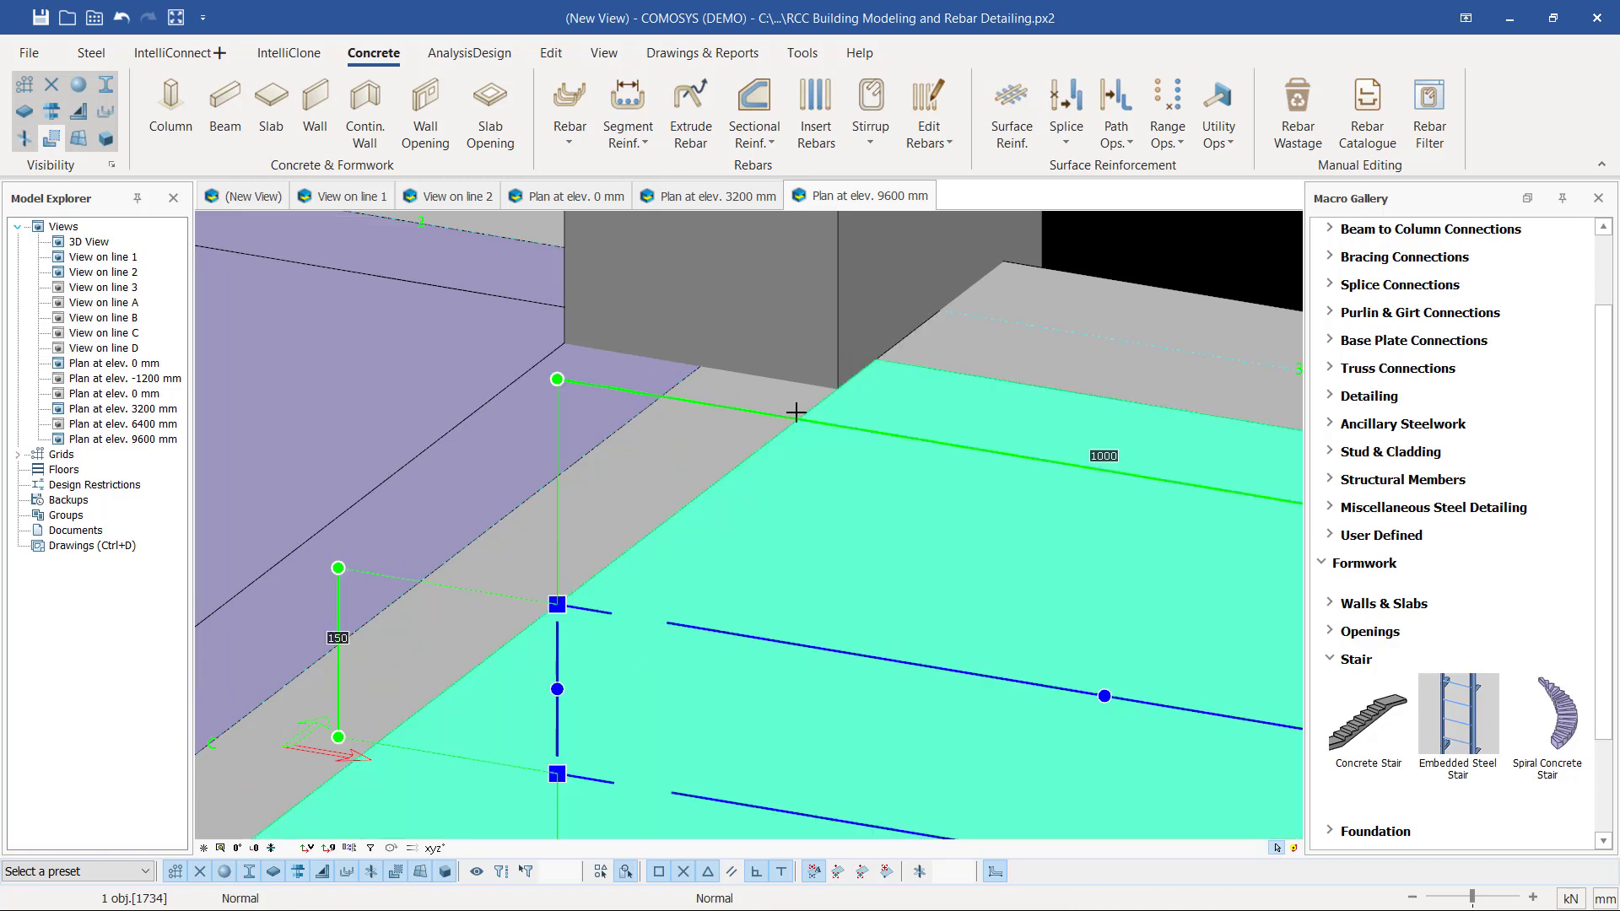
key("Escape")
key("Escape")
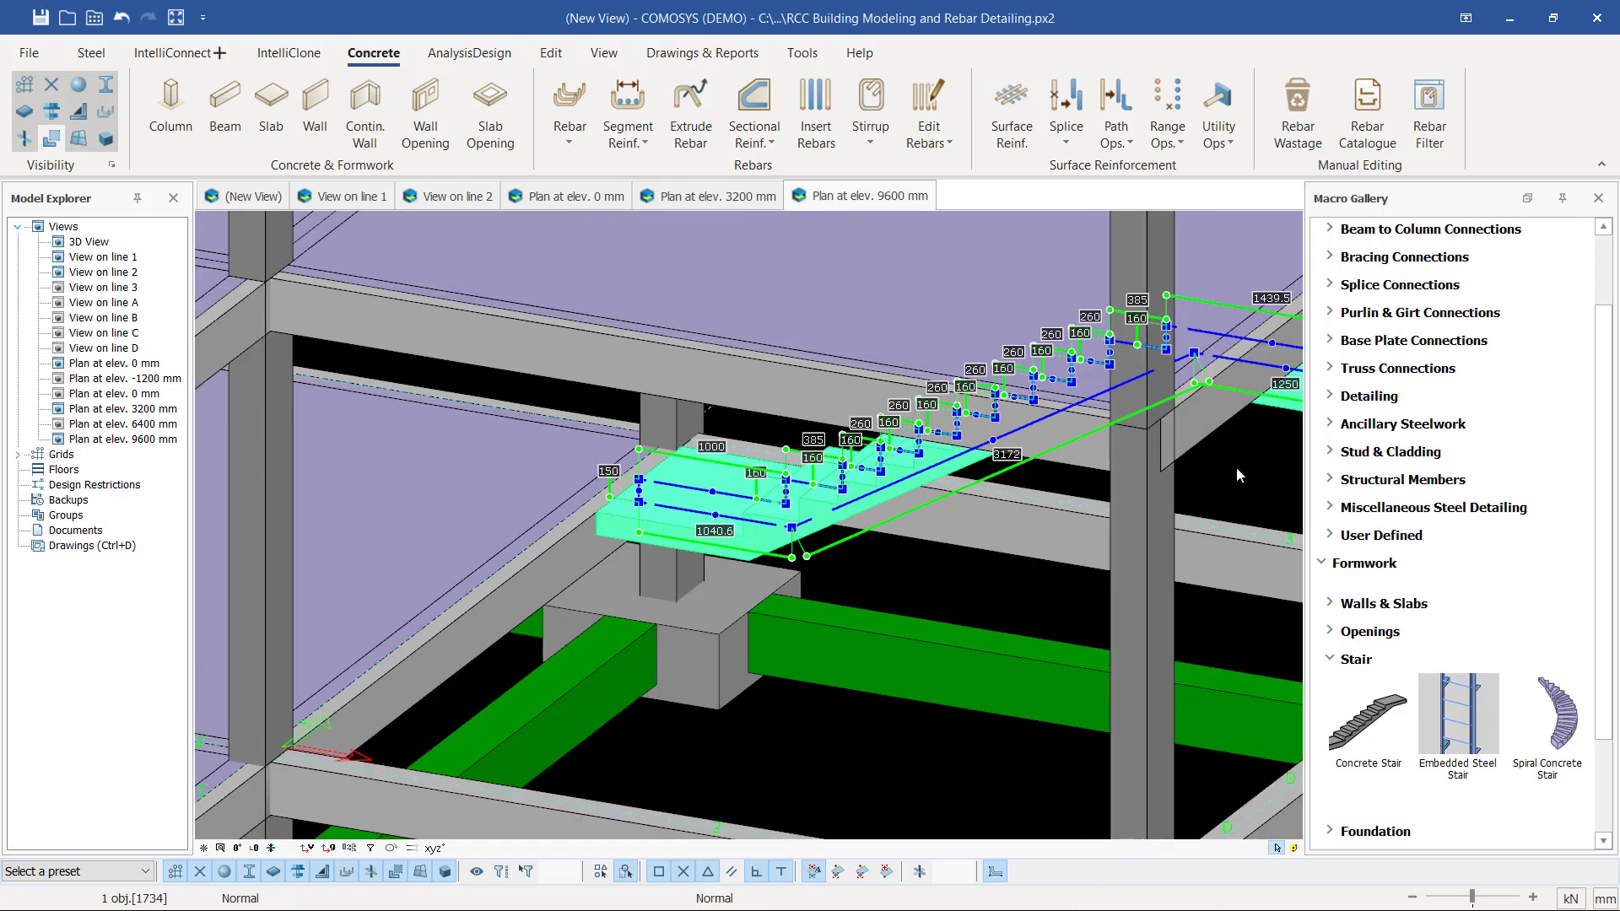
- Examine the moved stair's position within the bay and review its Concrete Stair properties without changing them
scroll(820, 491, "down", 1)
left_click(856, 483)
middle_click_drag(856, 482, 566, 493)
mouse_move(453, 524)
middle_mouse_down()
mouse_move(379, 507)
mouse_move(444, 533)
middle_mouse_up()
scroll(445, 533, "down", 3)
scroll(807, 508, "up", 3)
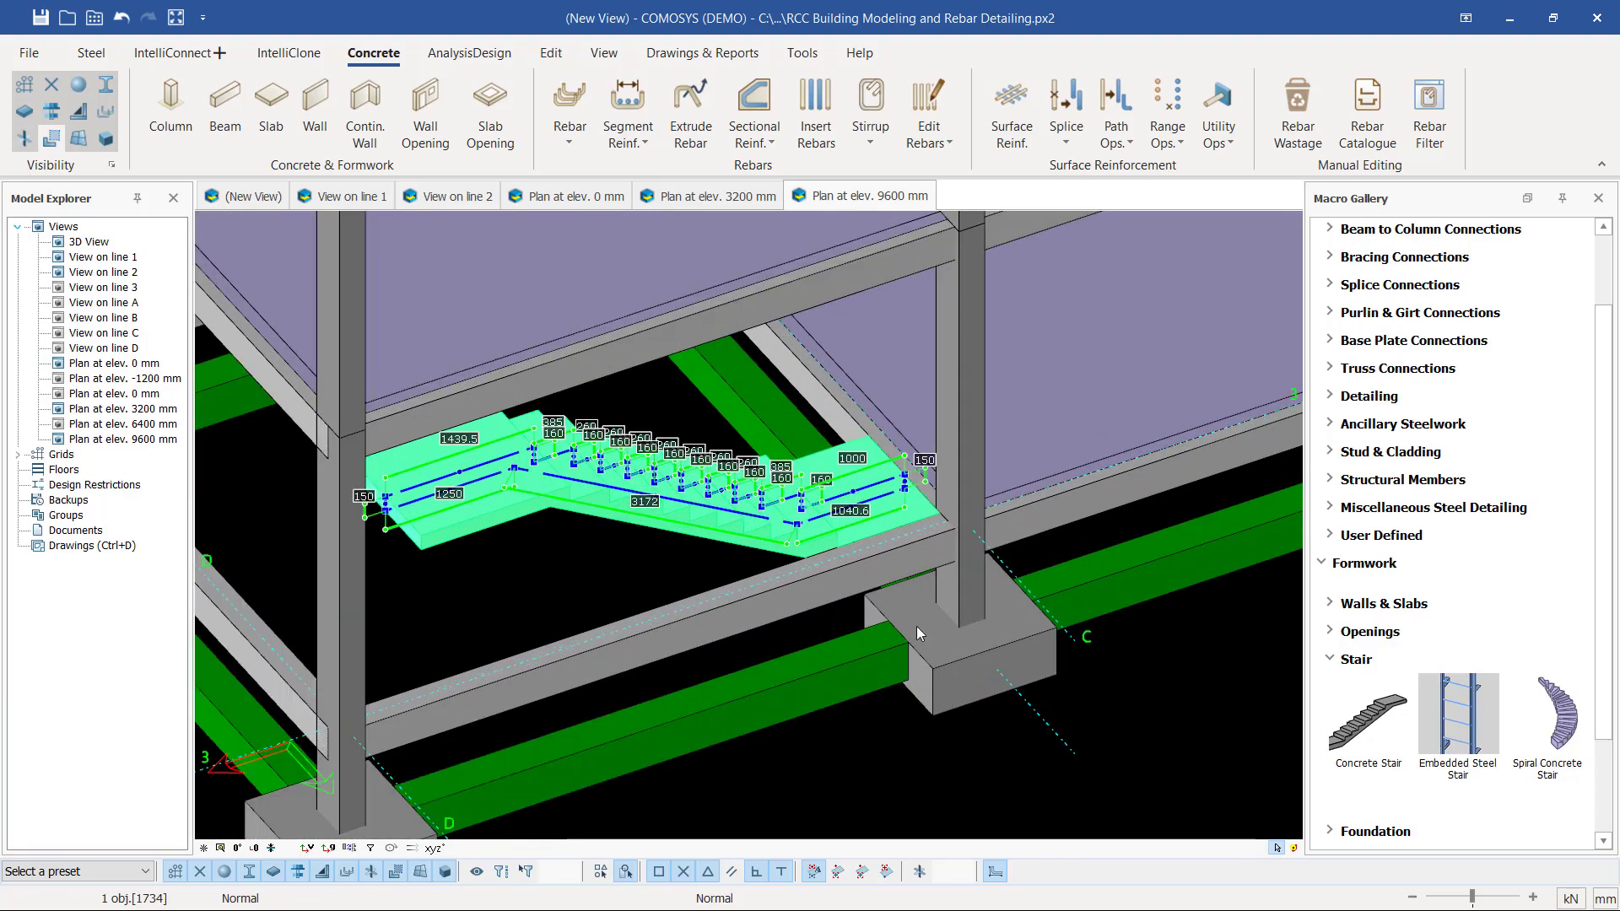
left_click(1102, 675)
left_click(766, 518)
double_click(768, 525)
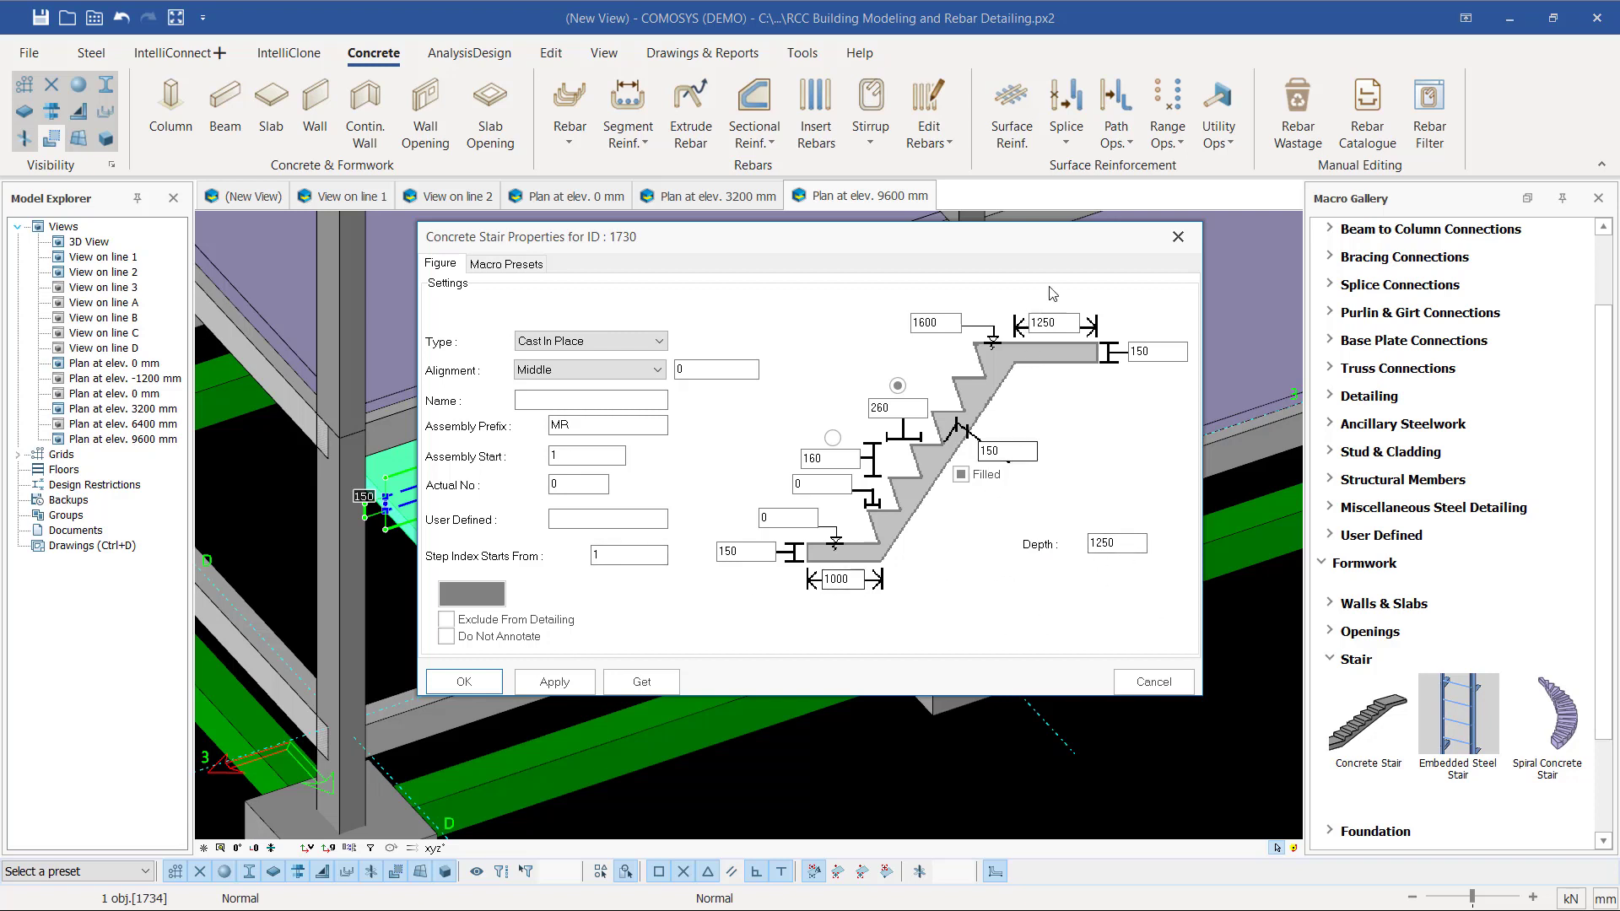
left_click(1177, 236)
- Measure the distance from the outer corner of the stair's upper landing to the corner column's face
scroll(768, 544, "up", 10)
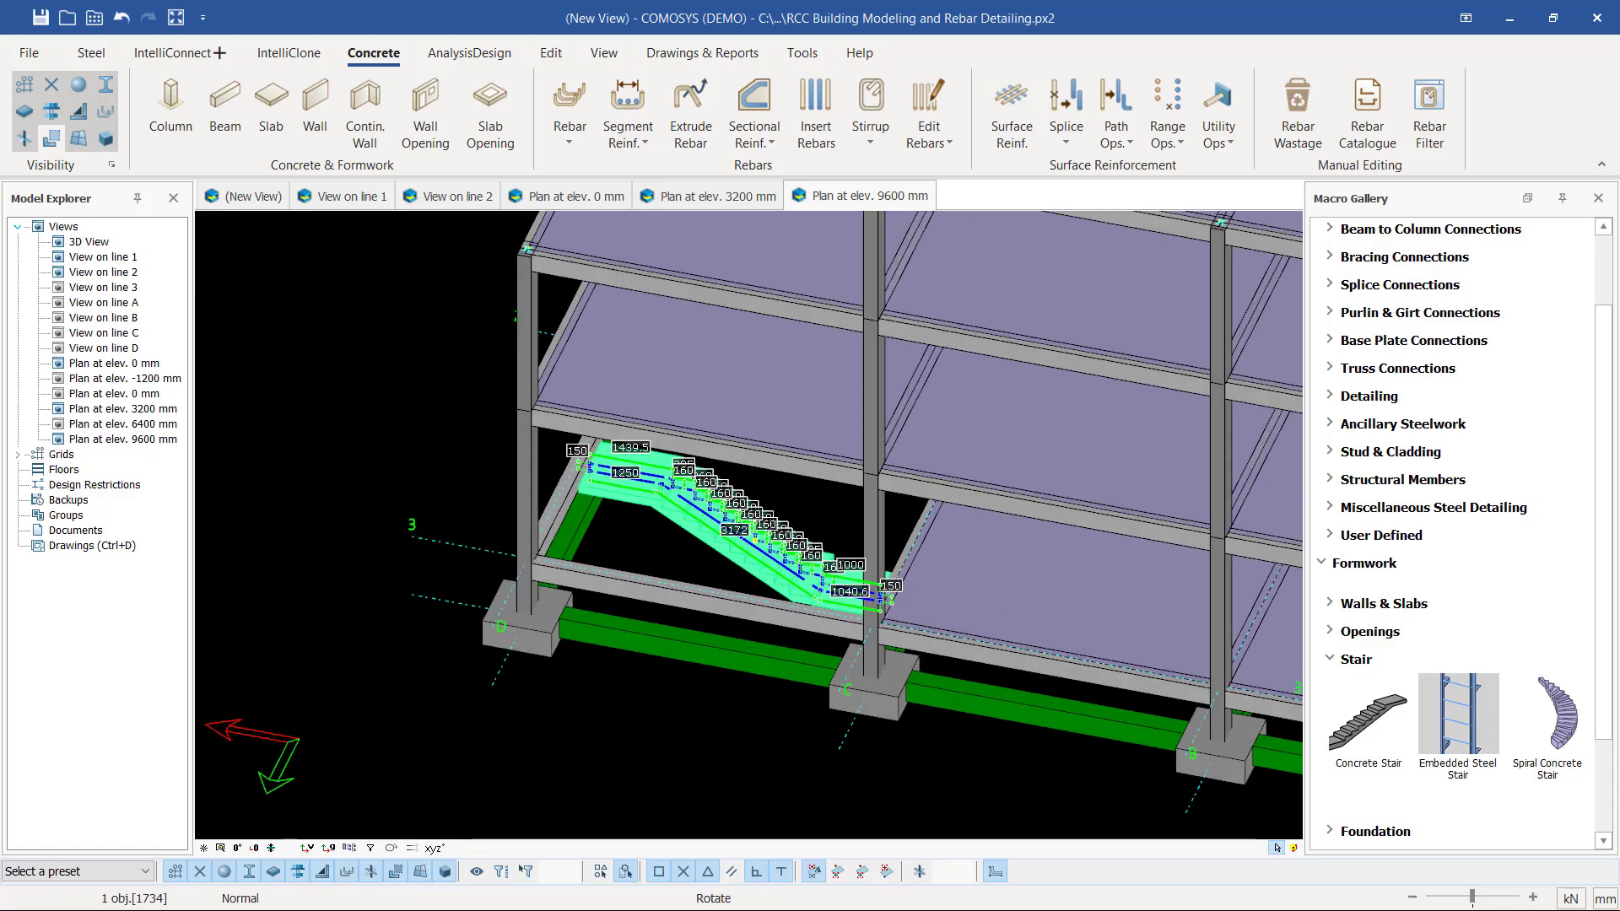
scroll(932, 630, "up", 1)
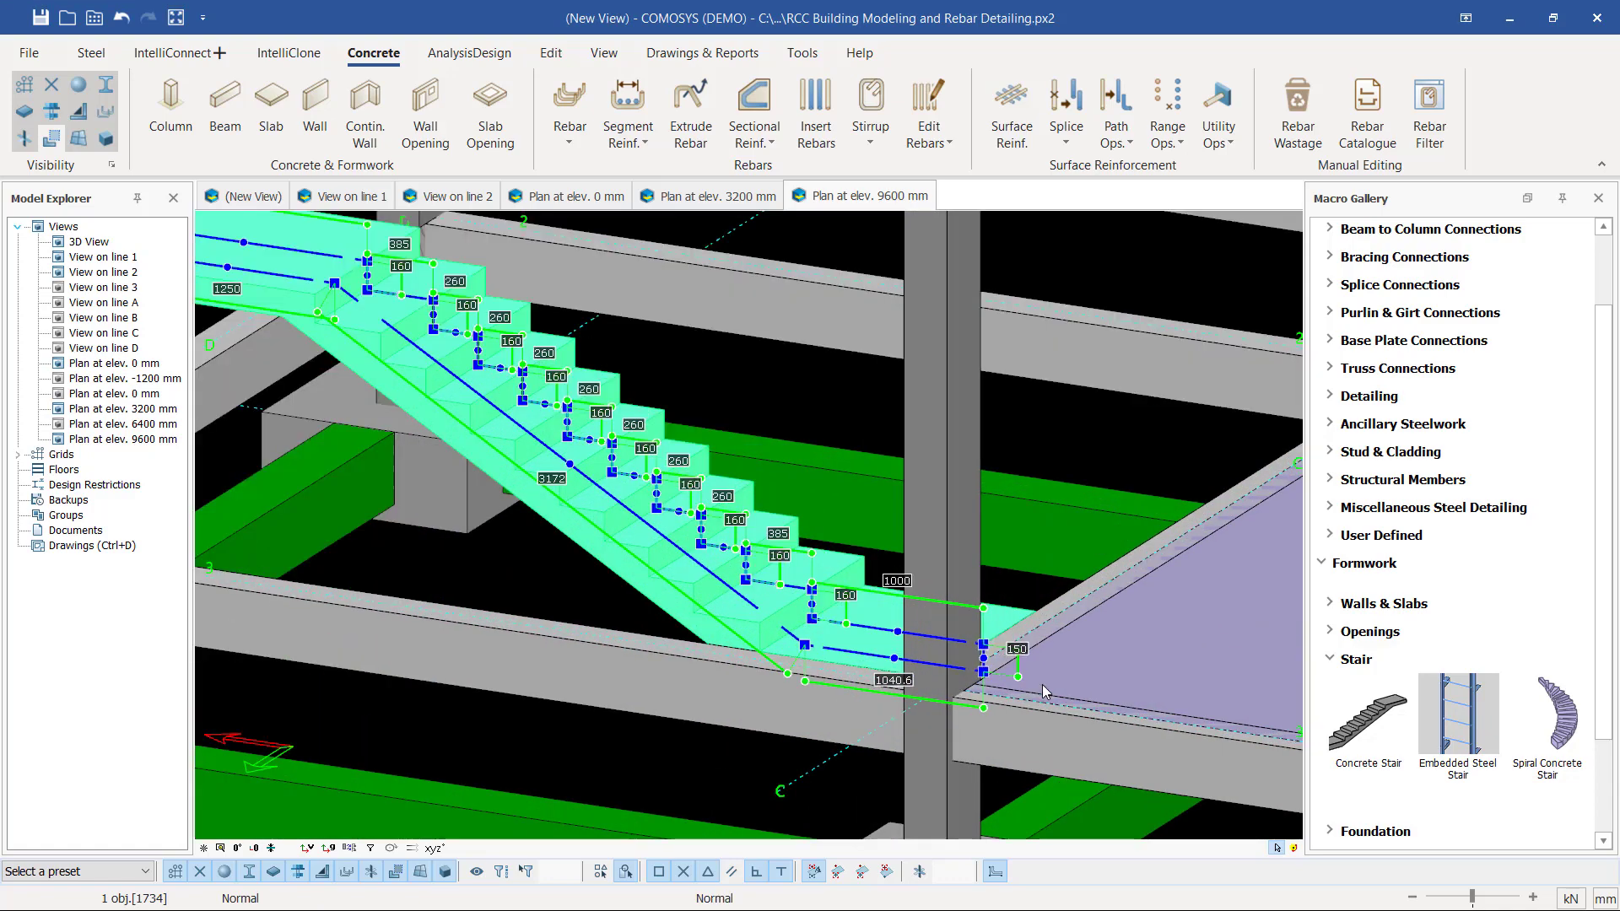
middle_click_drag(1044, 685, 1127, 679)
middle_click_drag(930, 517, 326, 361)
scroll(326, 361, "up", 3)
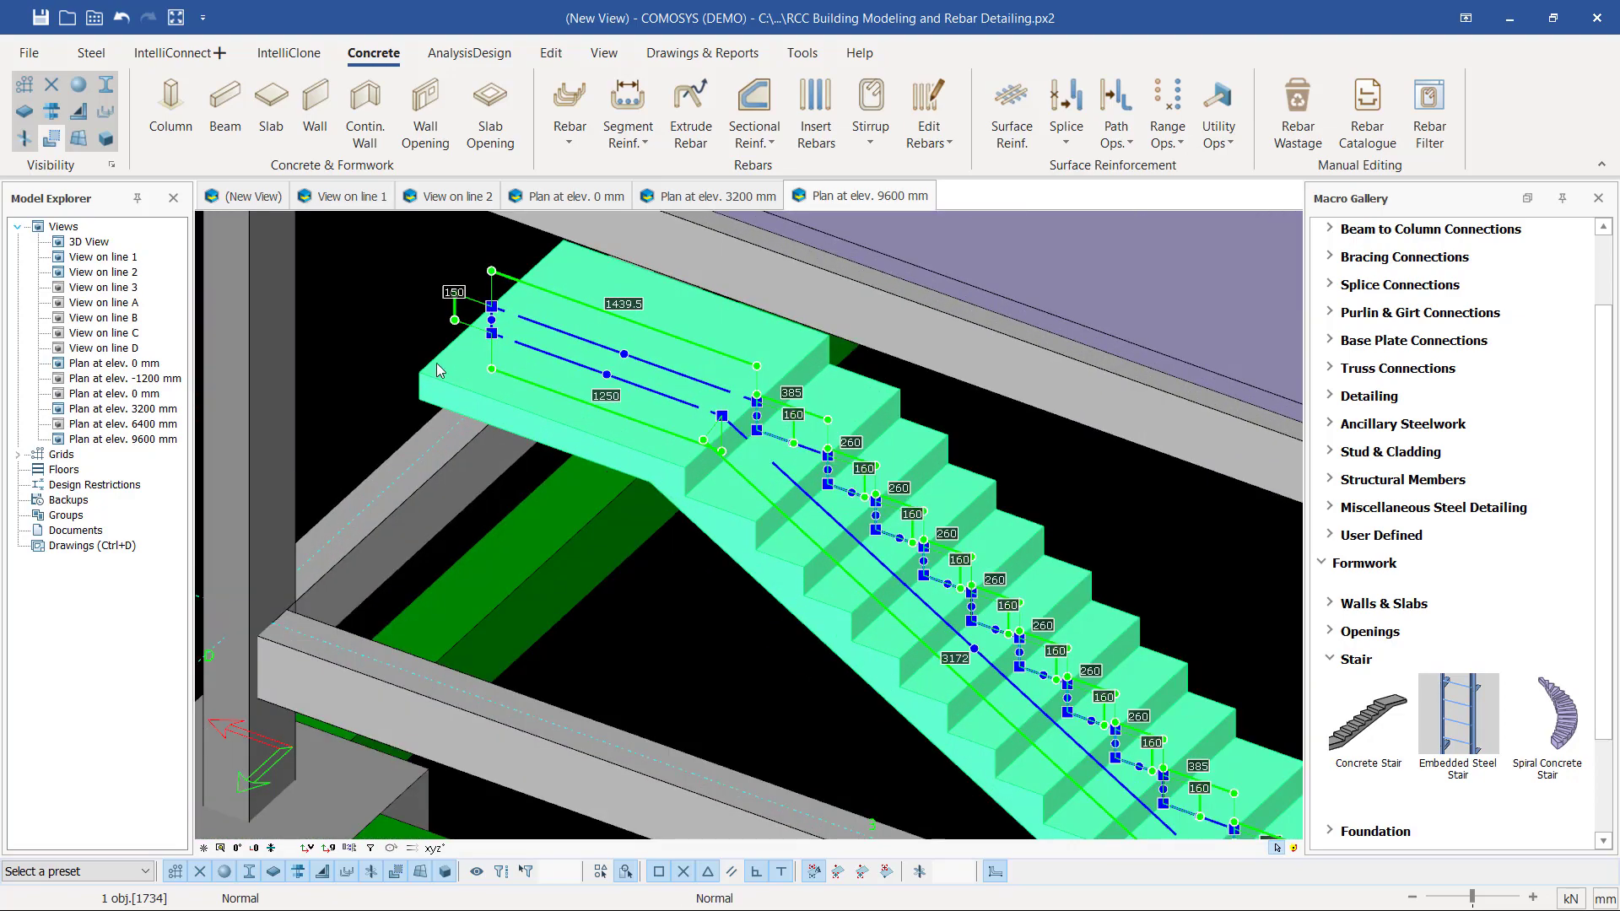
scroll(621, 432, "down", 4)
mouse_move(620, 428)
middle_mouse_down()
mouse_move(648, 436)
mouse_move(625, 408)
mouse_move(609, 438)
middle_mouse_up()
scroll(584, 322, "up", 8)
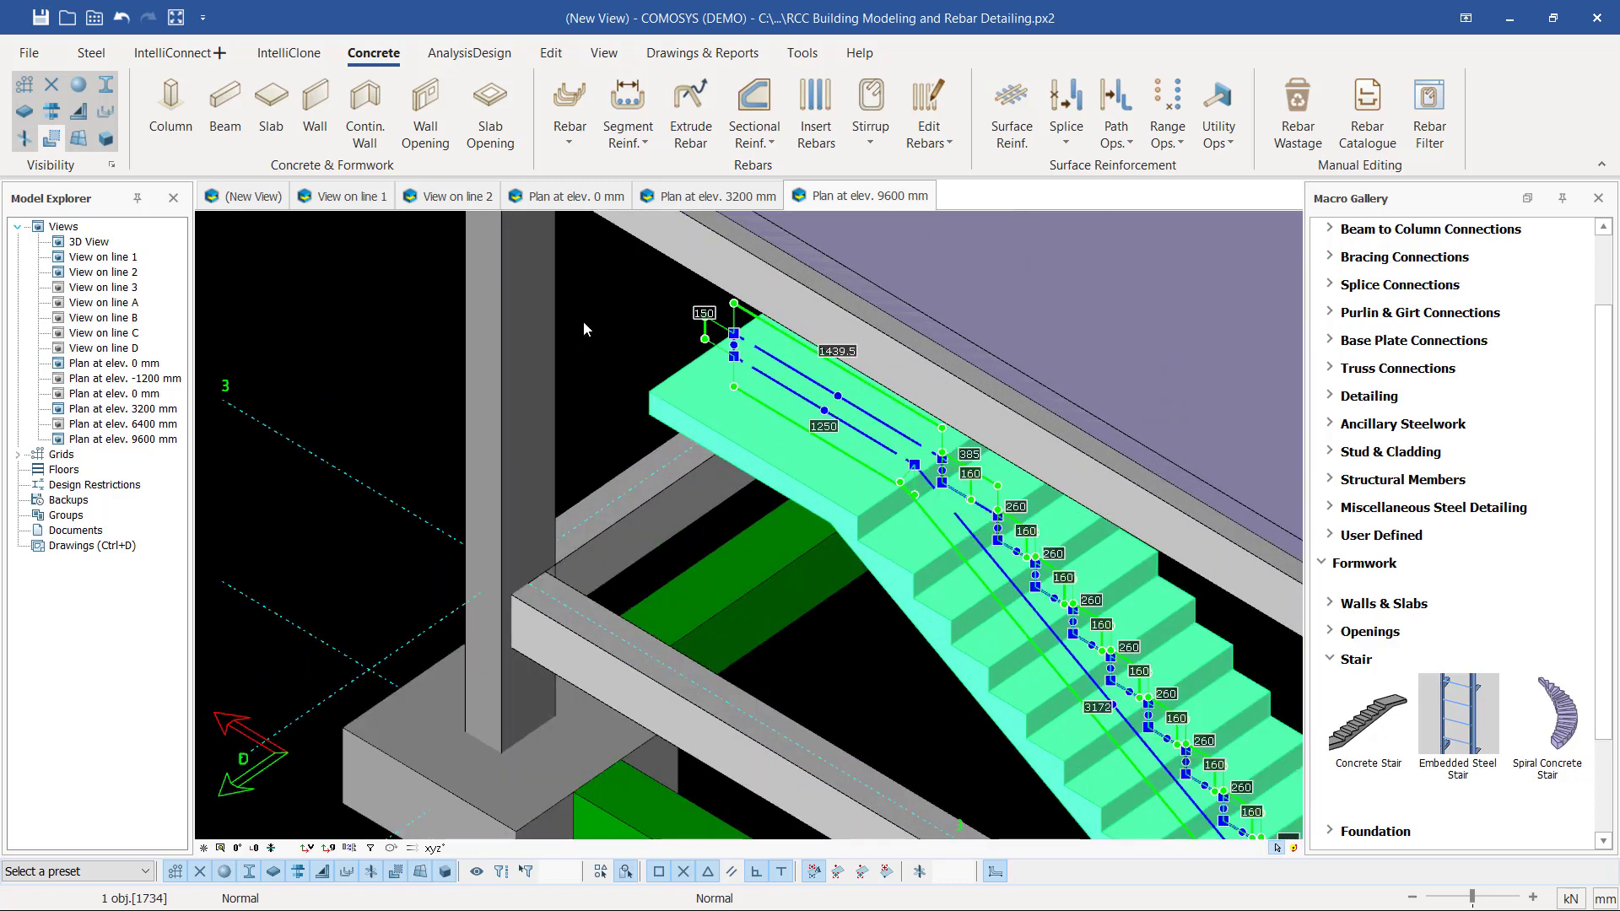
key("Escape")
left_click(712, 415)
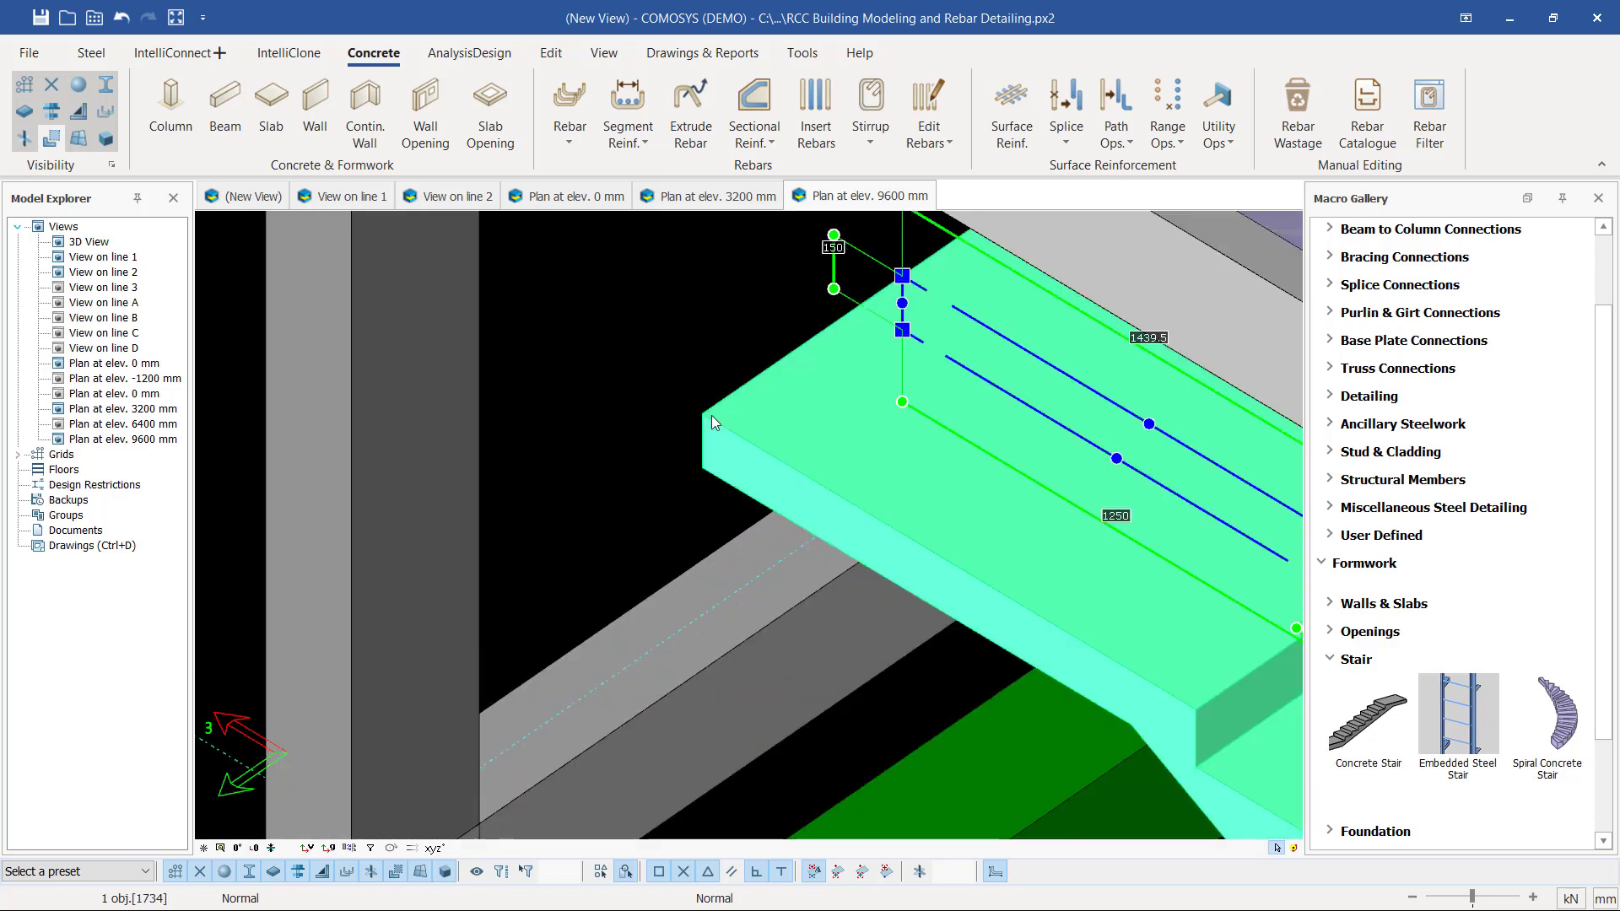
left_click(651, 331)
right_click(650, 327)
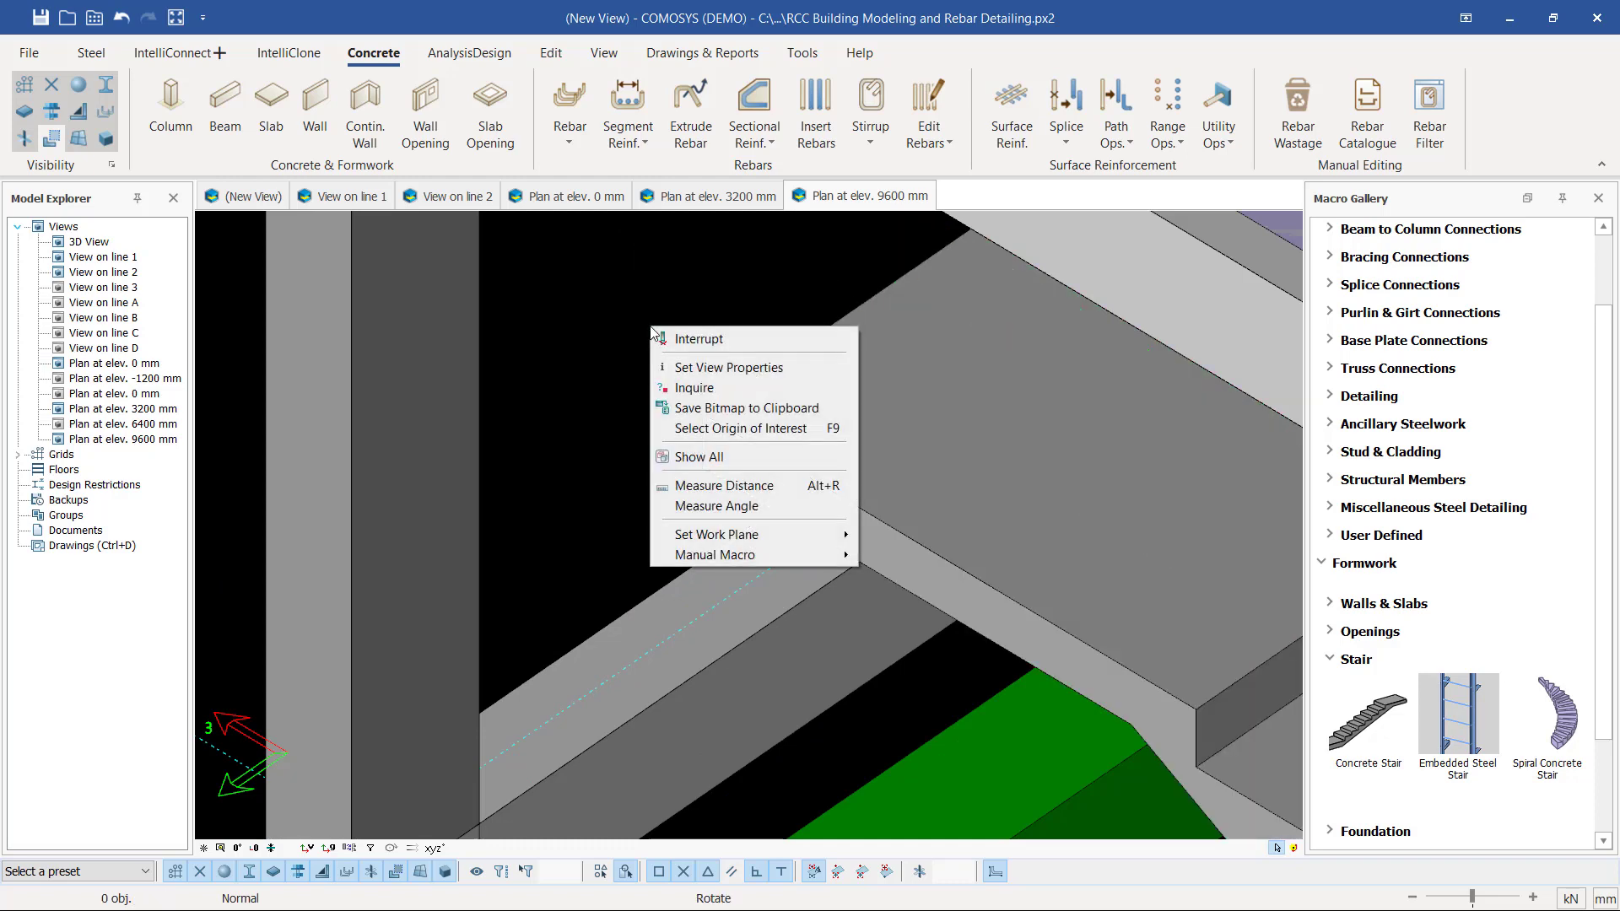
left_click(735, 487)
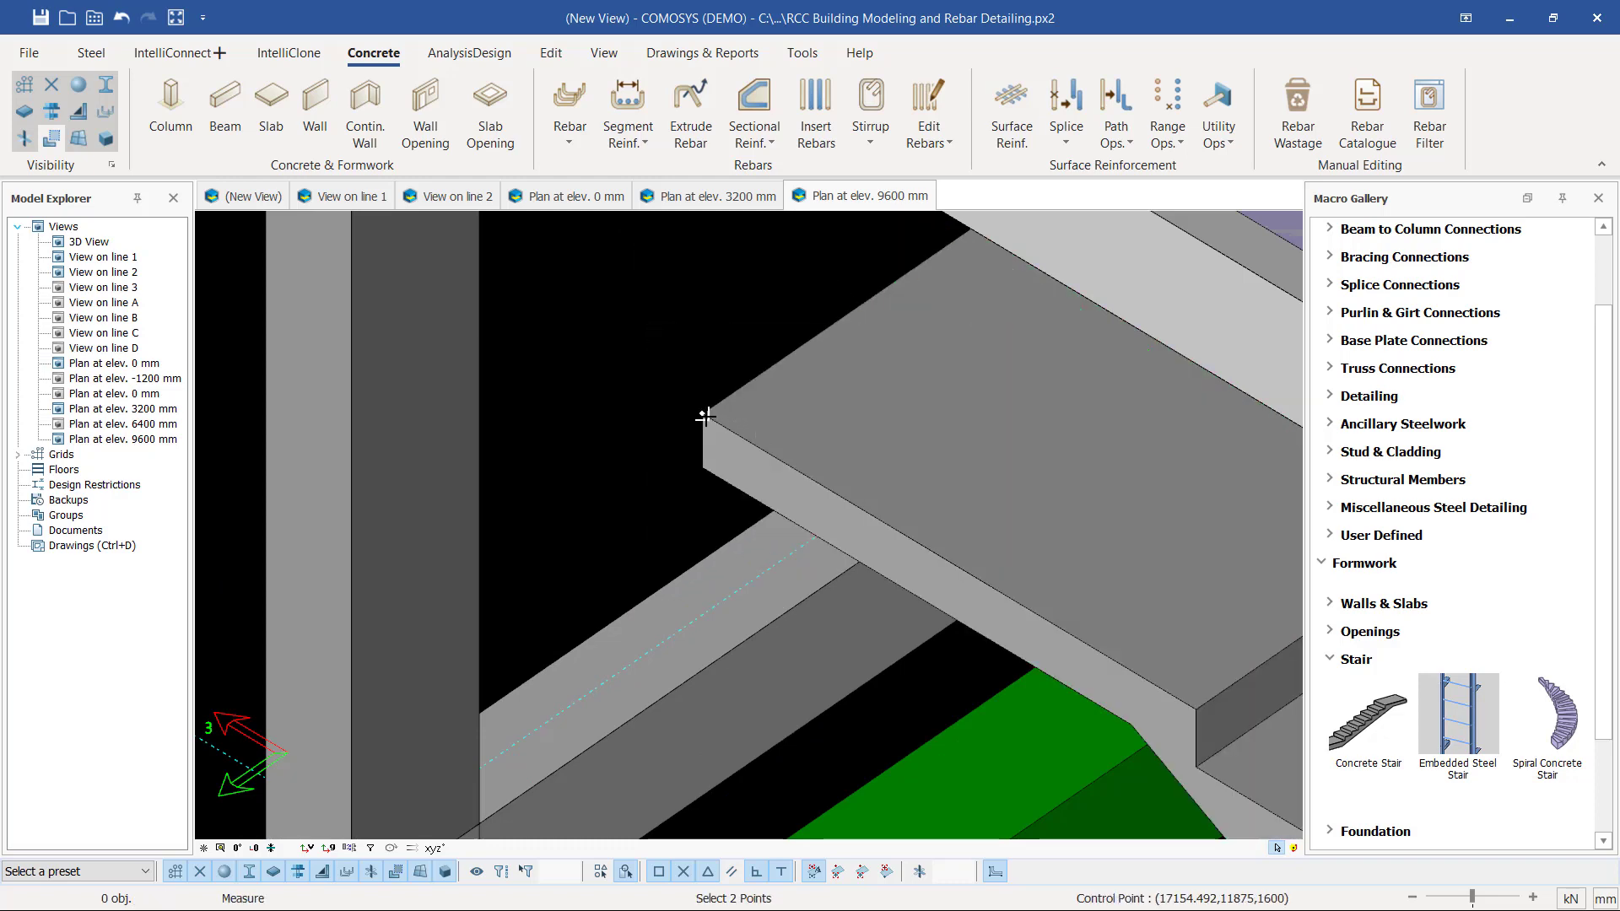
left_click(706, 416)
scroll(590, 350, "down", 3)
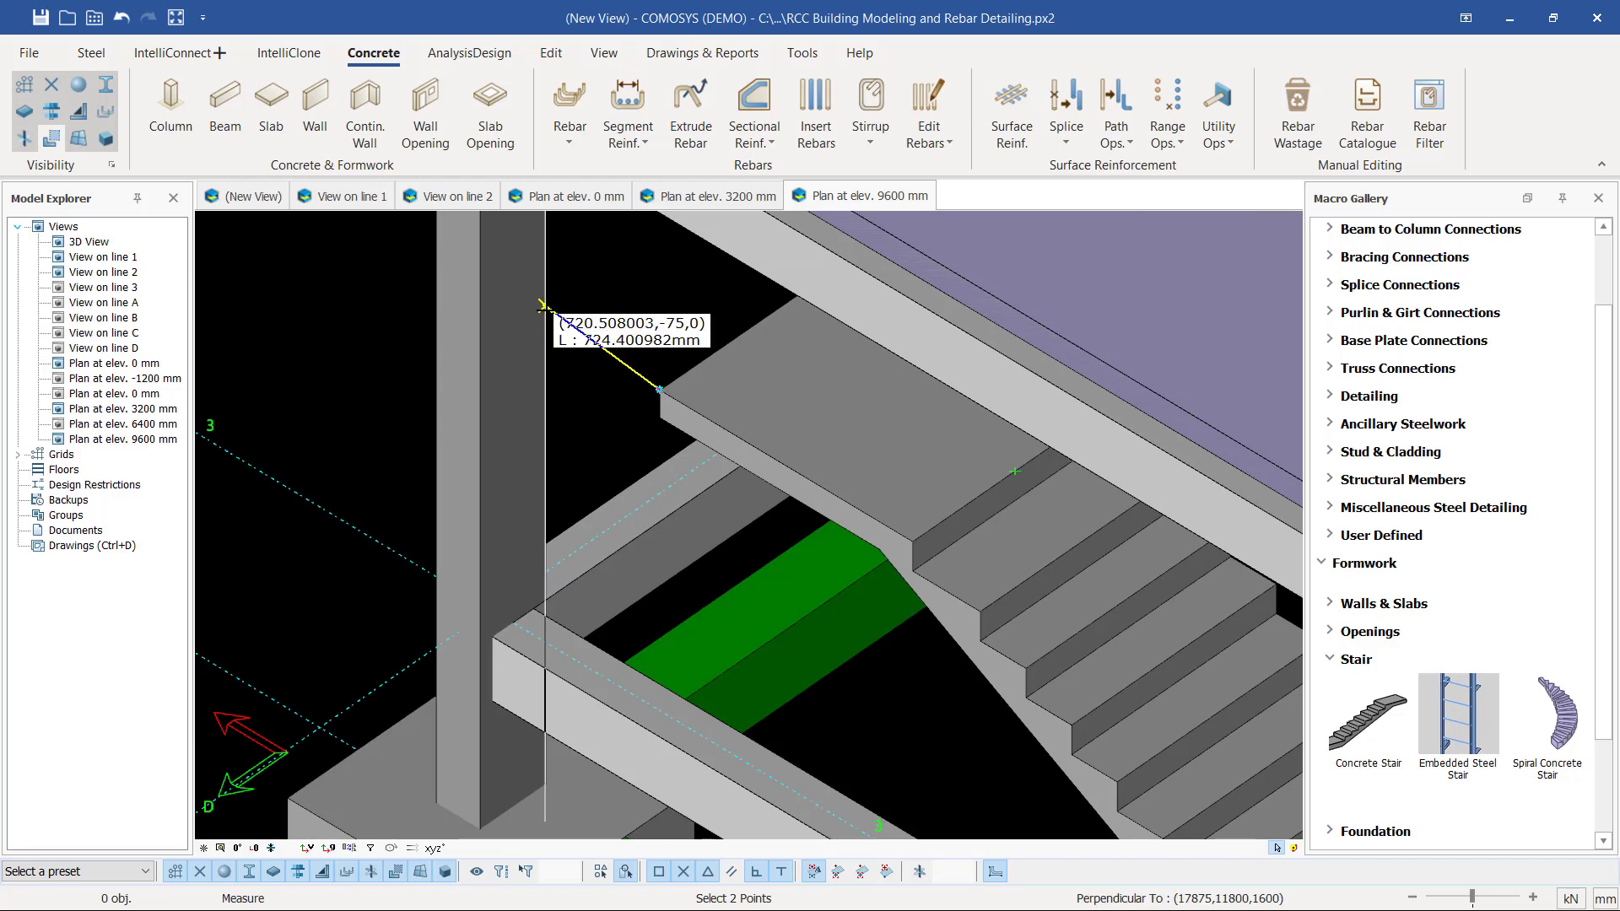
right_click(586, 298)
left_click(638, 312)
scroll(619, 403, "down", 3)
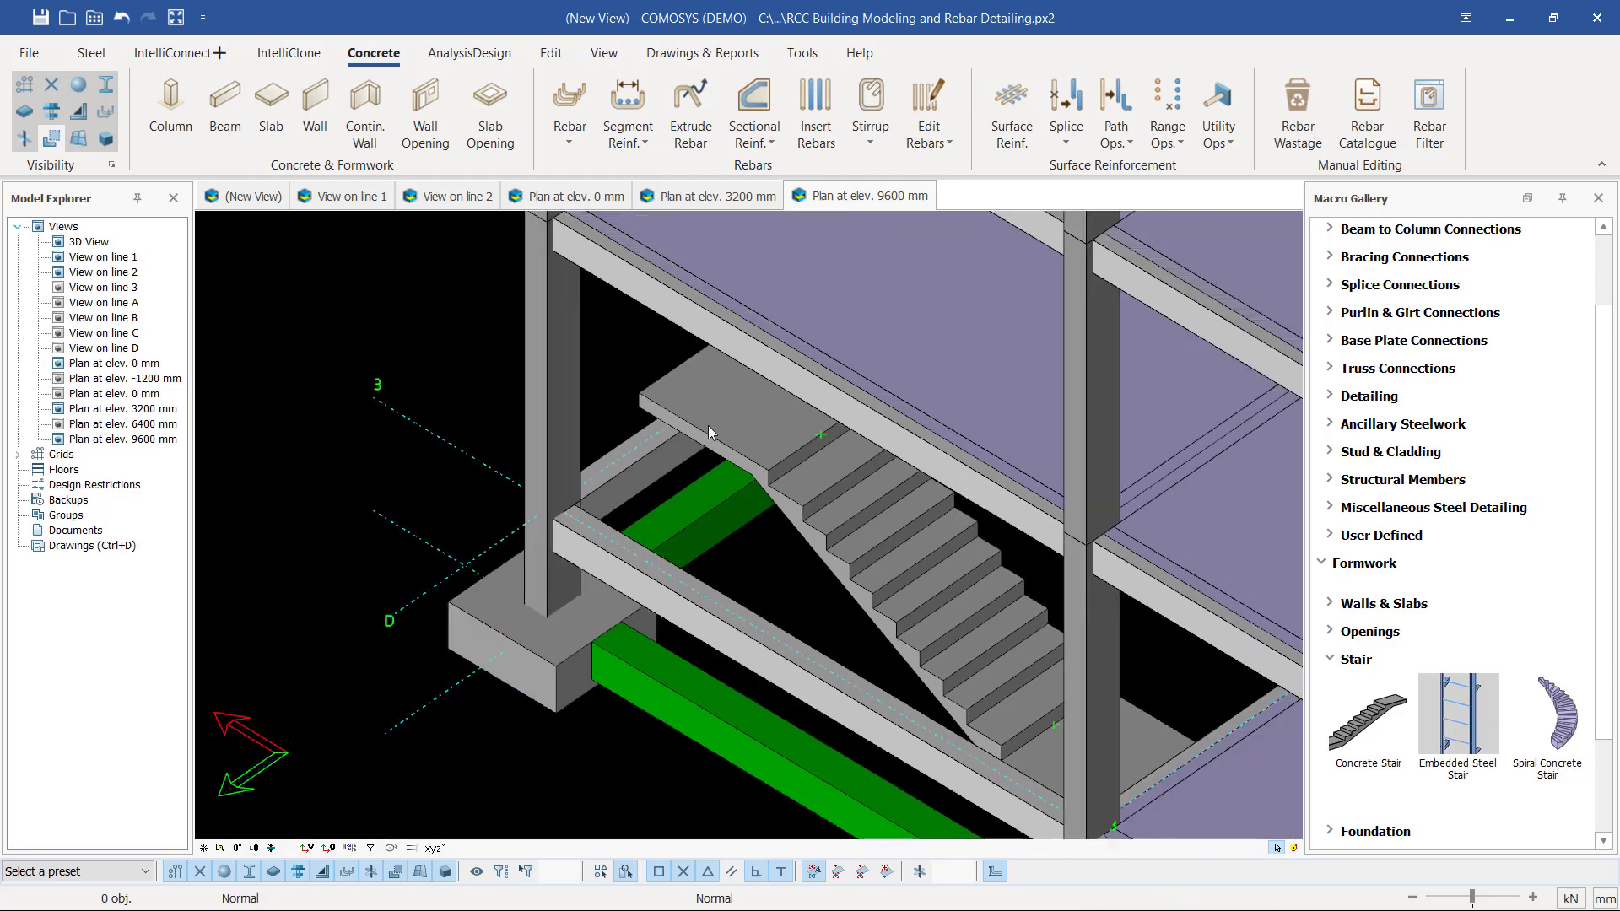
- Move the concrete stair linearly by X 720, Y 0 and Z 0 towards the corner column
scroll(709, 422, "up", 3)
left_click(691, 429)
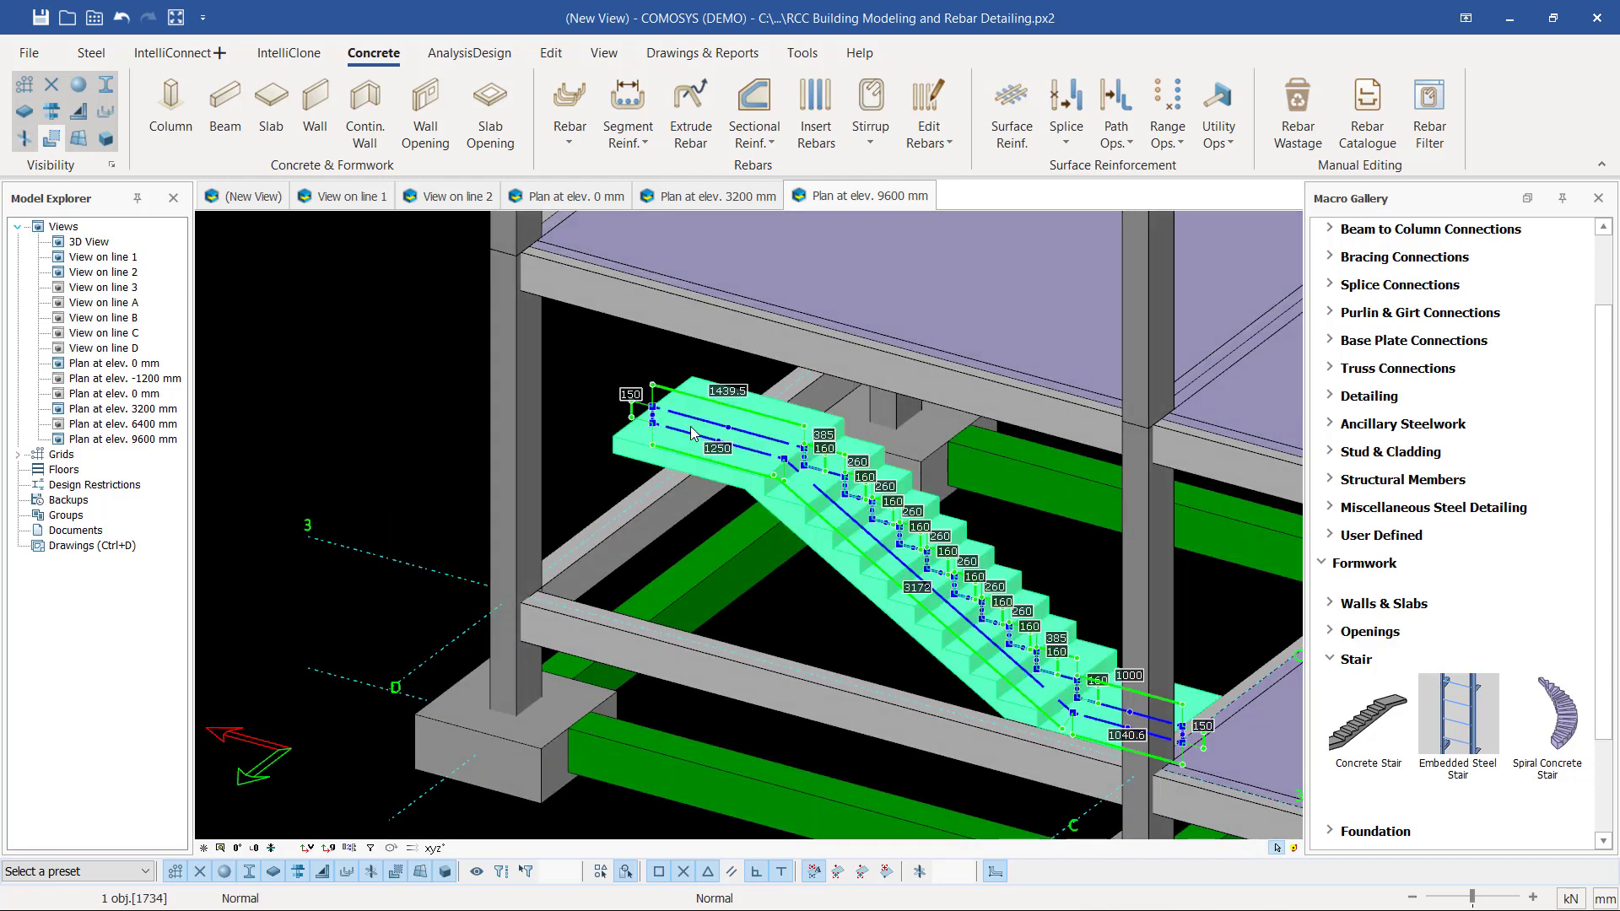
right_click(690, 432)
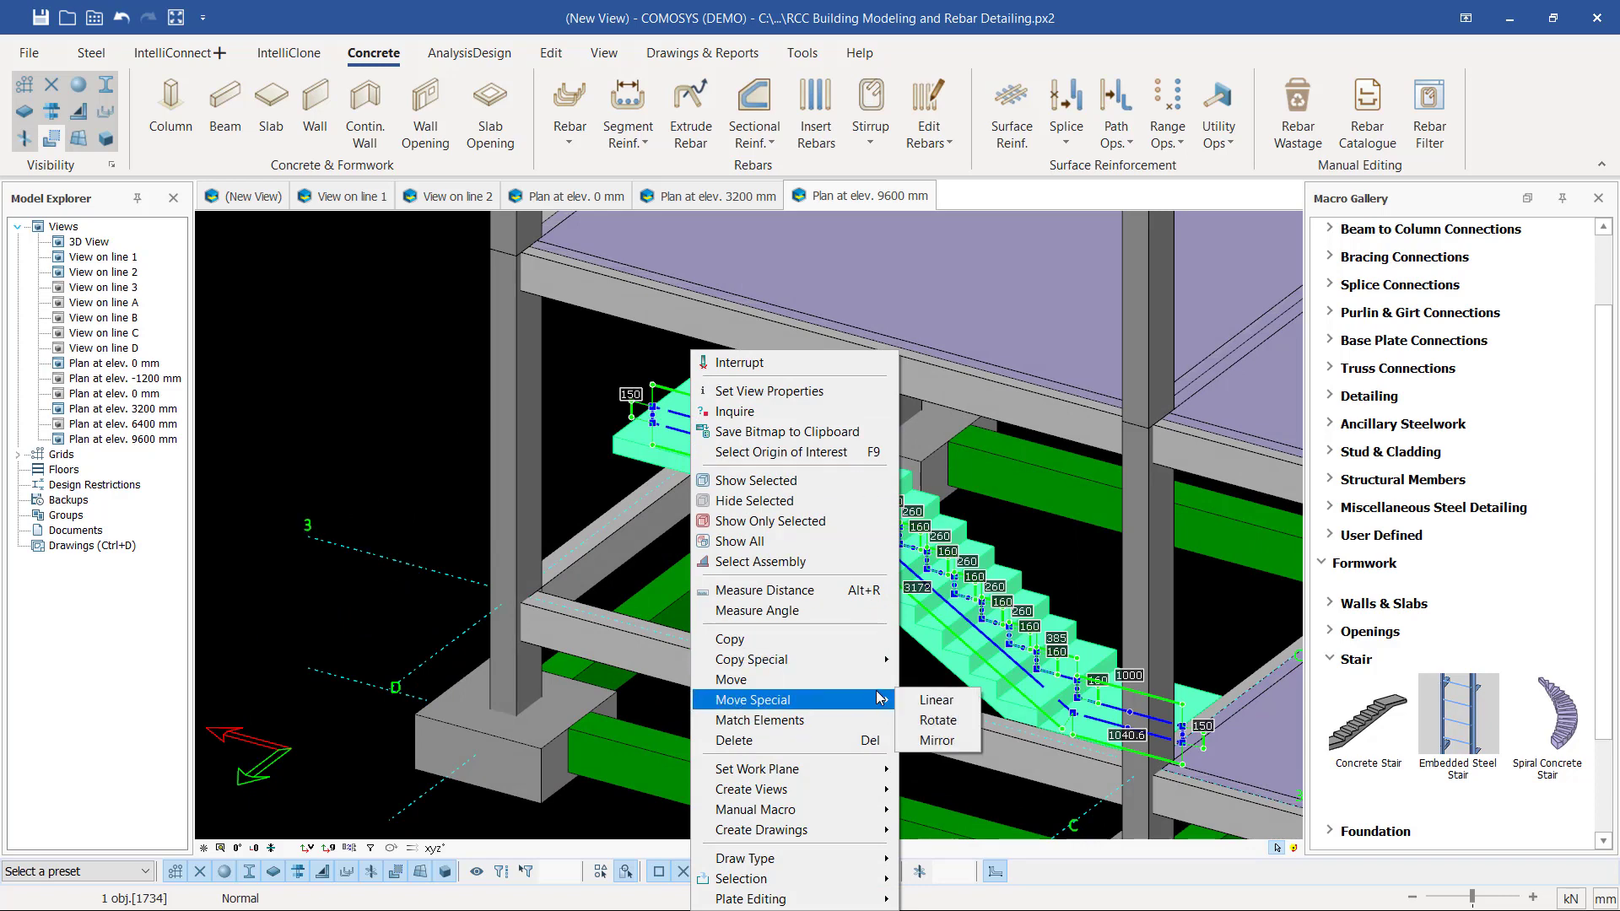
mouse_move(801, 707)
left_click(934, 699)
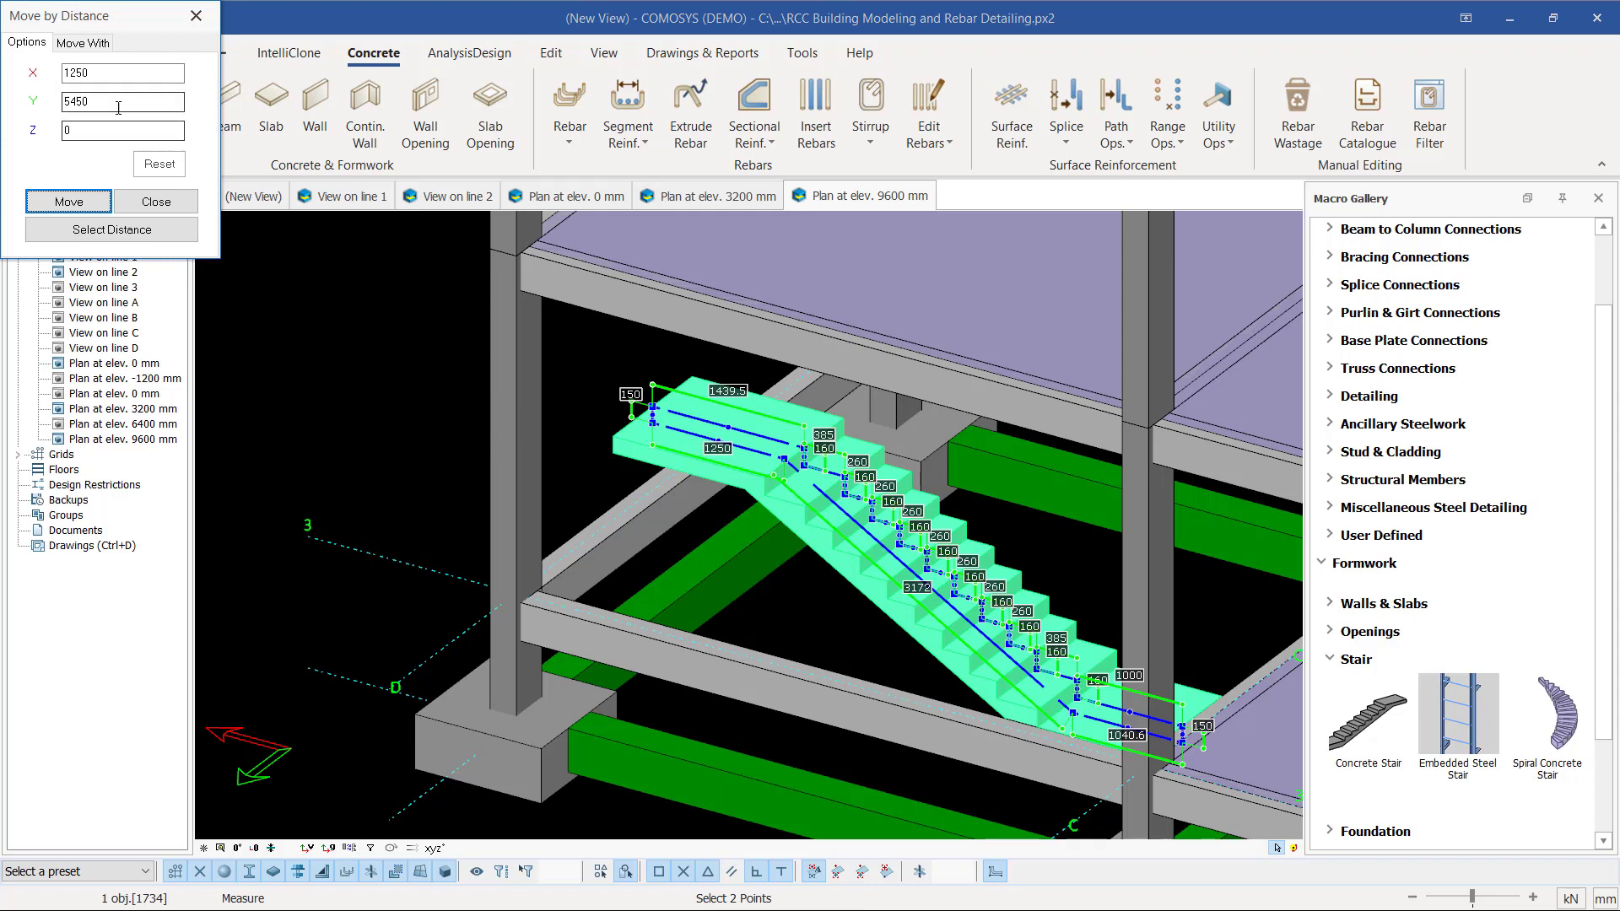
left_click_drag(119, 105, 16, 107)
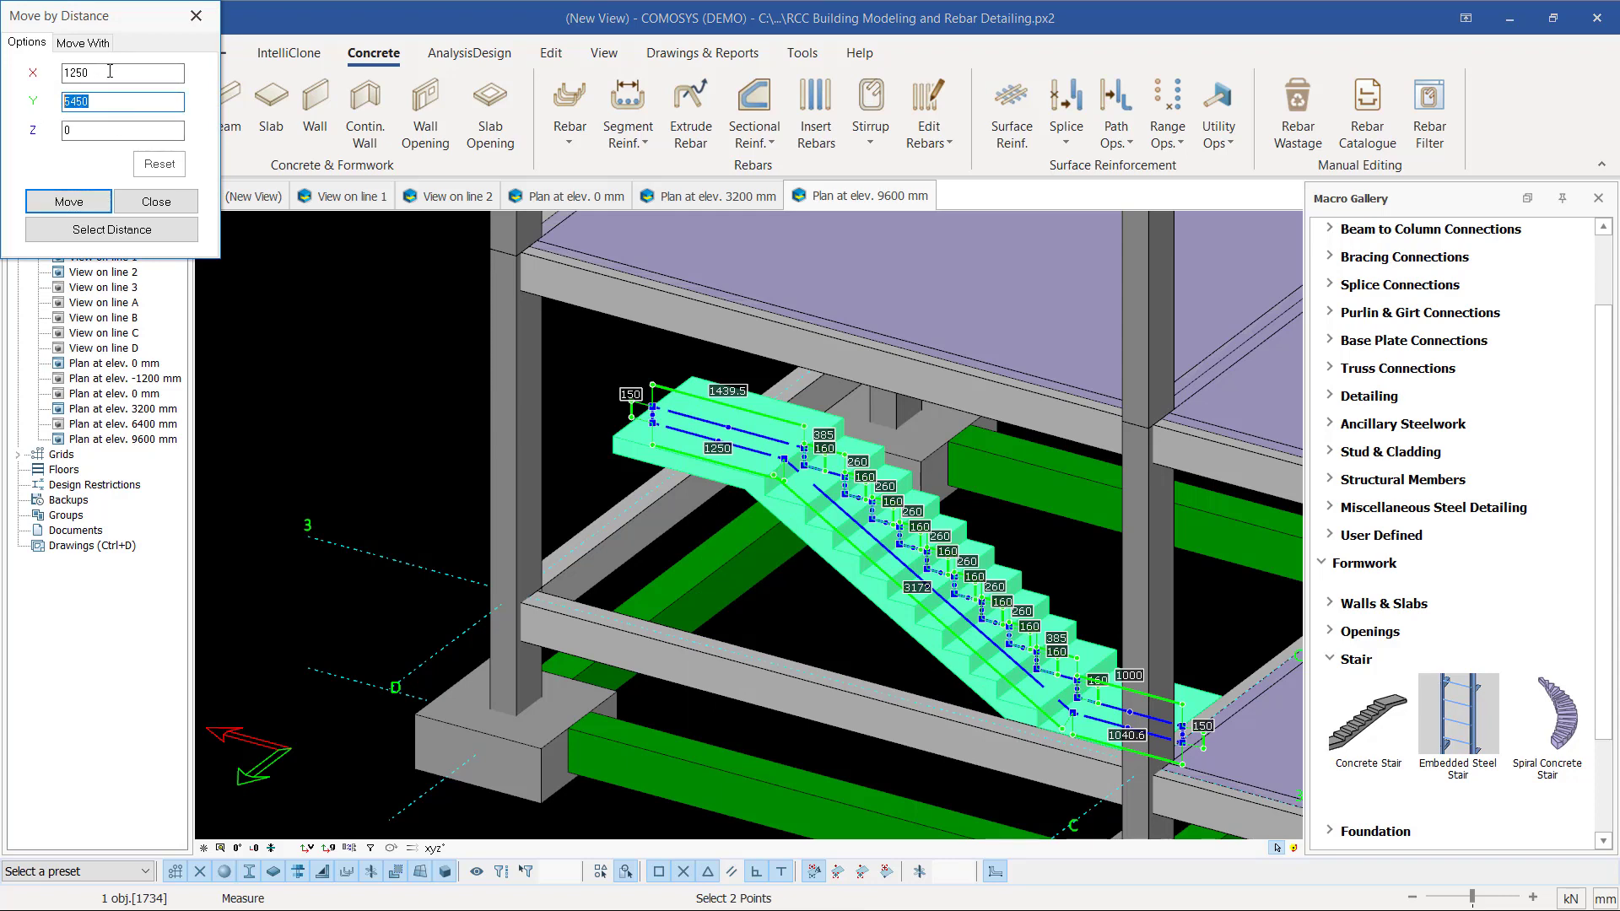
left_click_drag(108, 74, 56, 74)
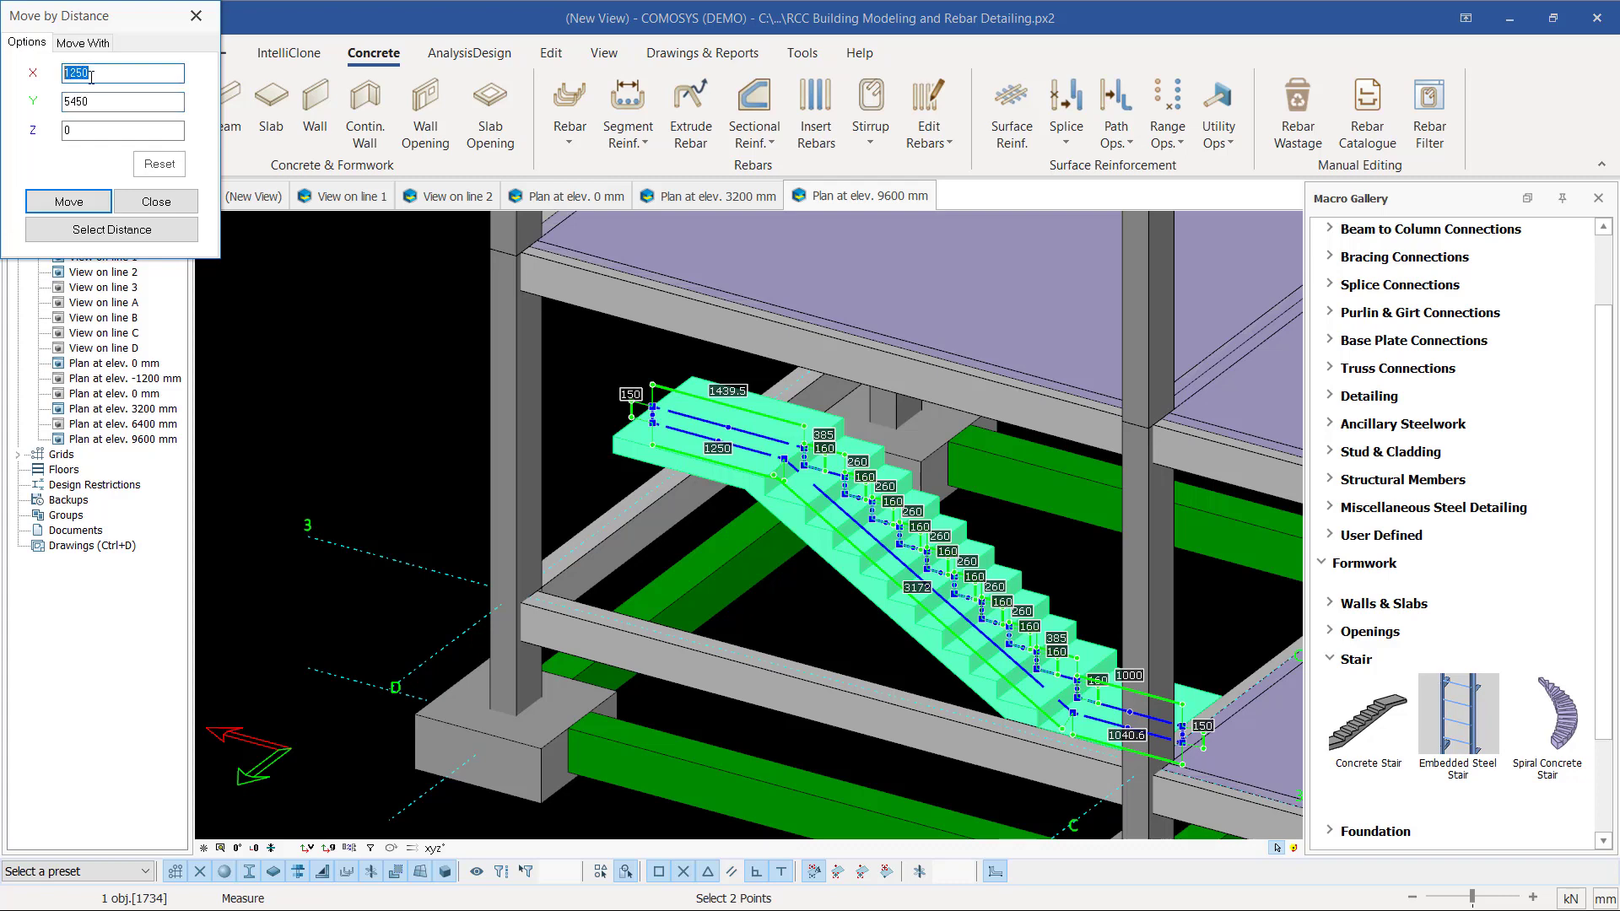
double_click(86, 101)
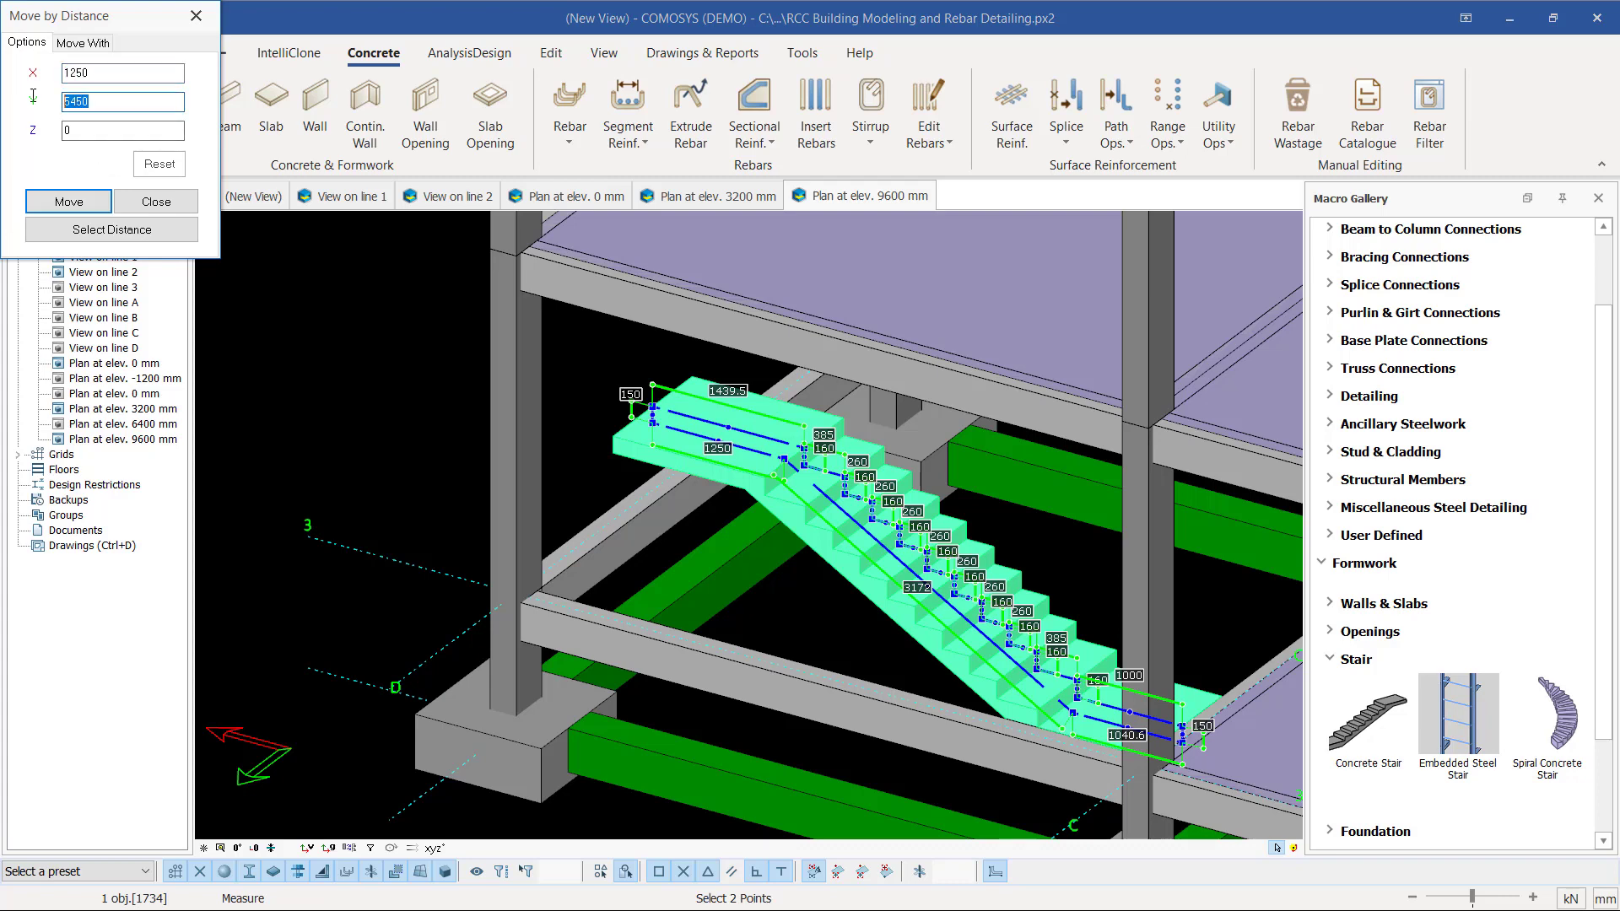
type("0")
left_click_drag(124, 76, 31, 67)
type("7")
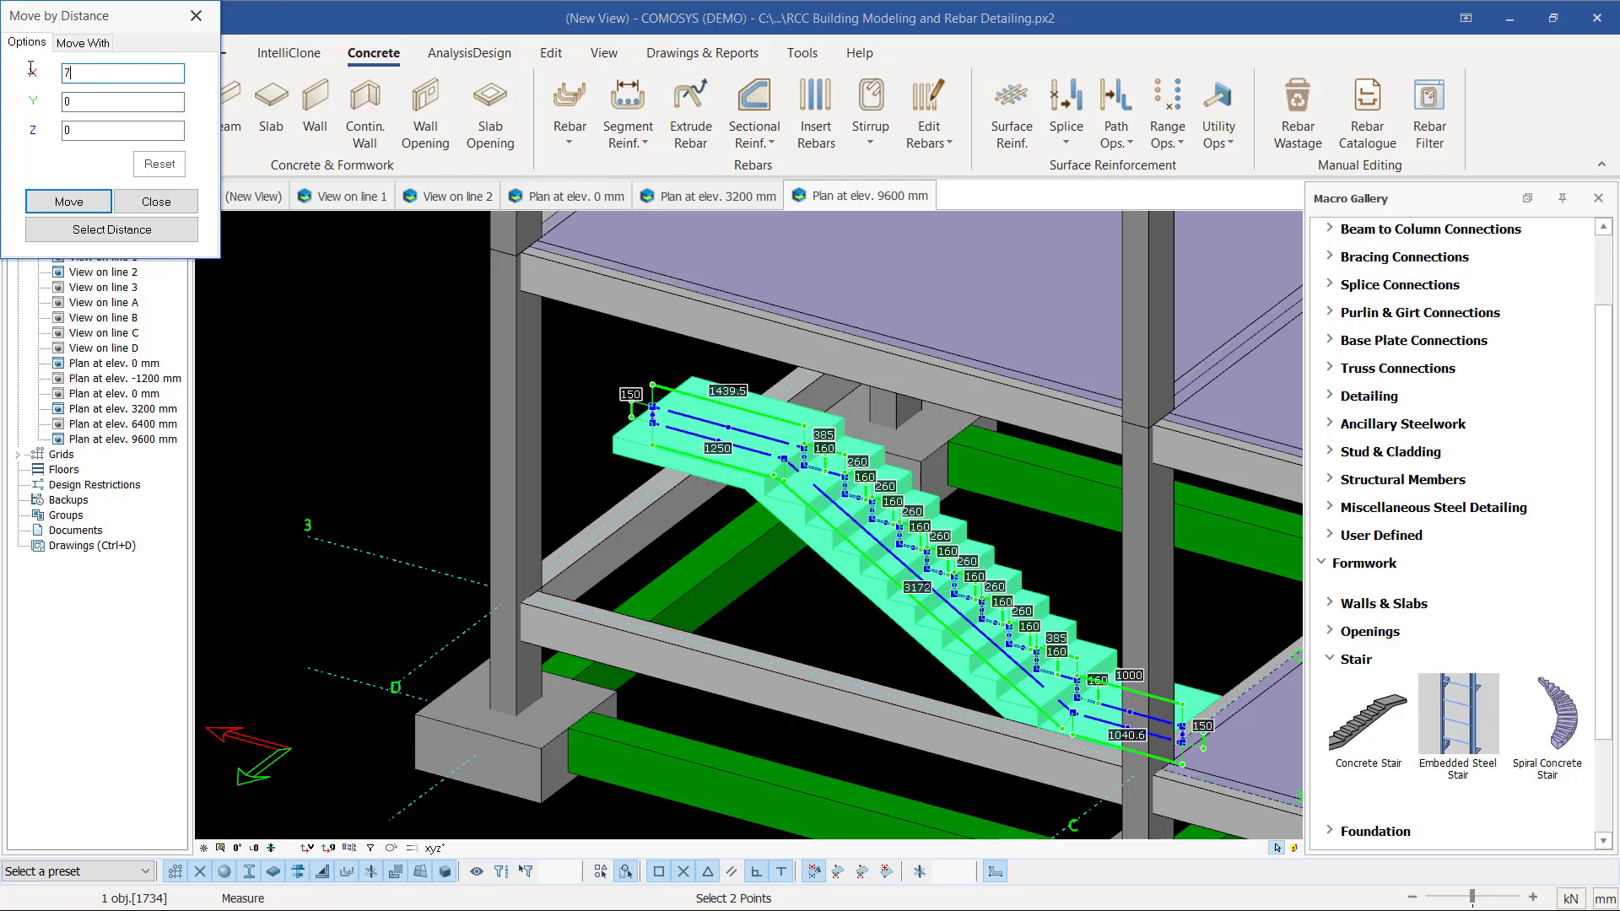
left_click(69, 205)
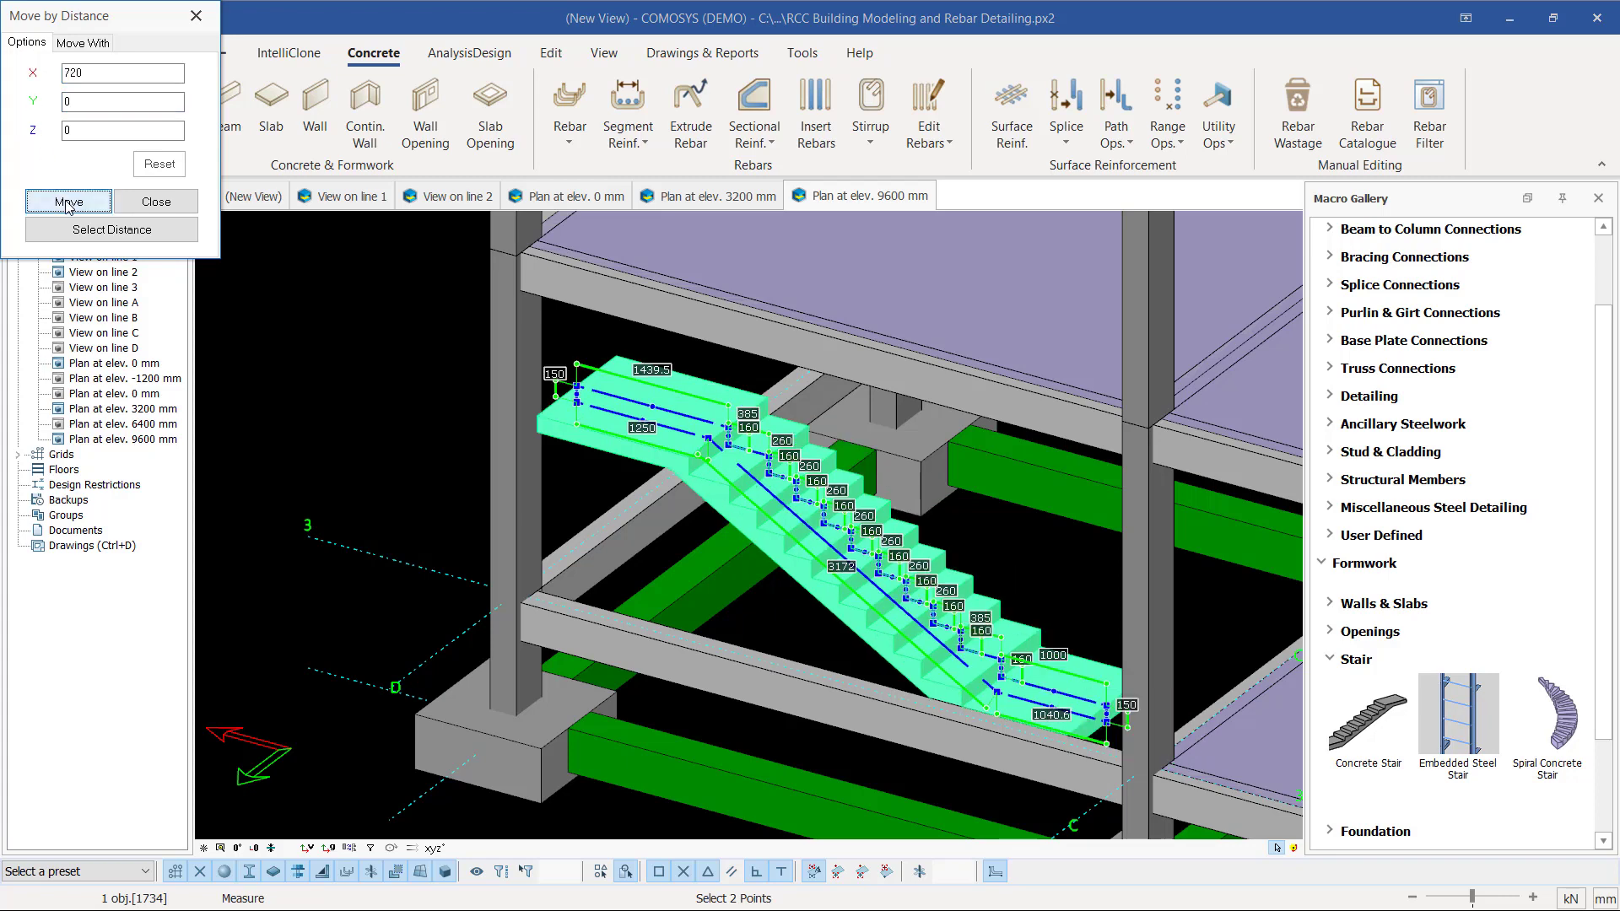
left_click(157, 205)
left_click(595, 321)
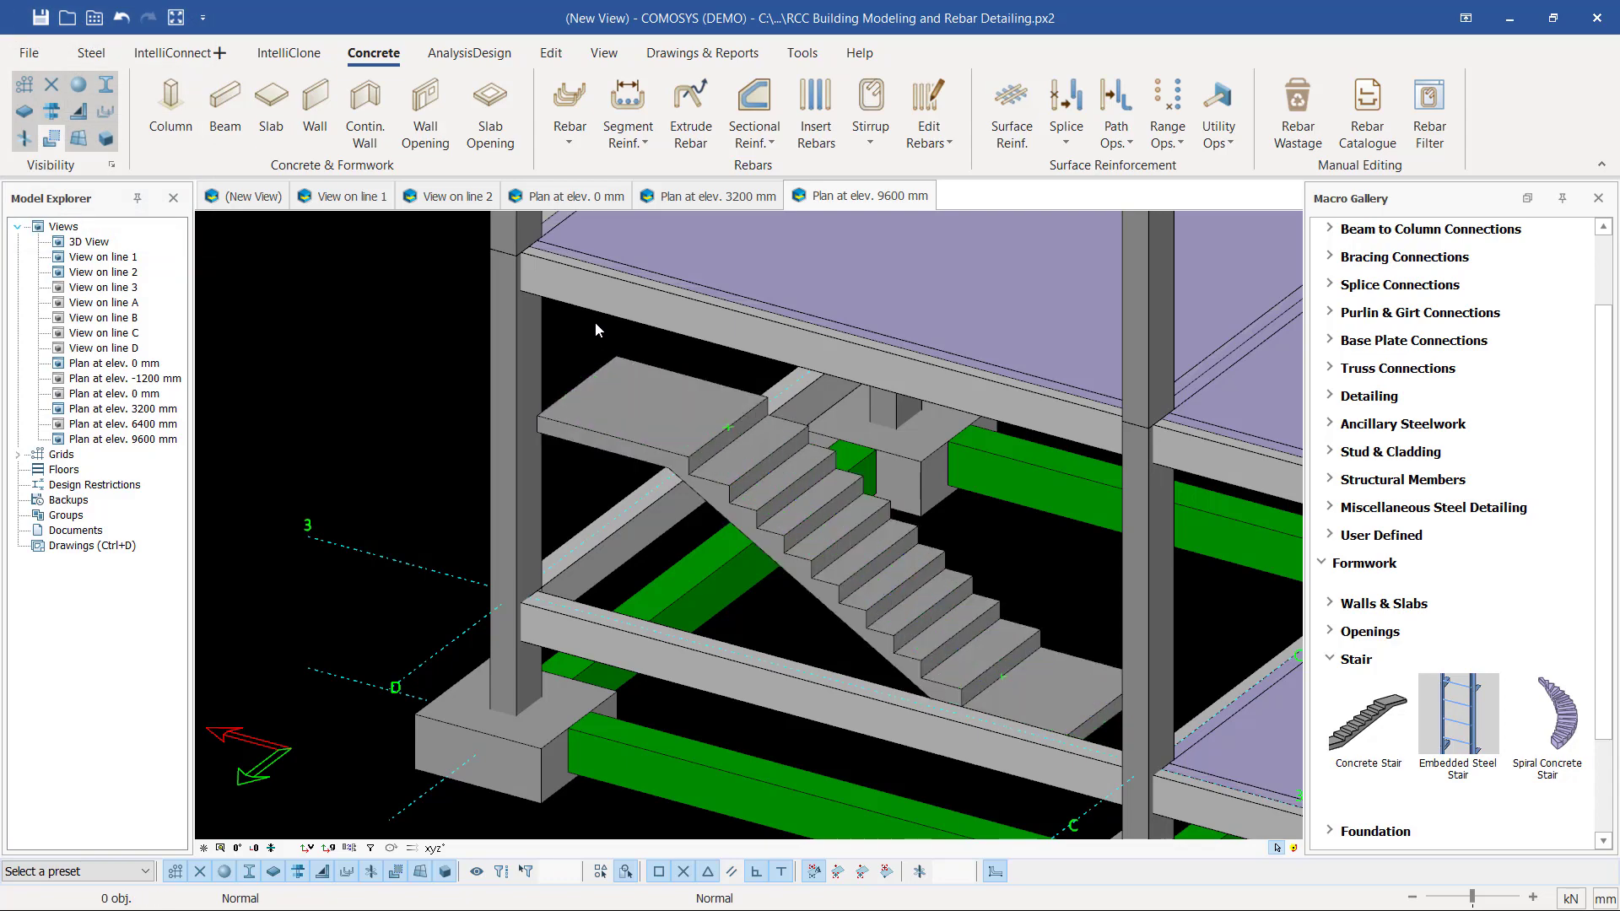
scroll(712, 419, "down", 2)
middle_click_drag(761, 474, 669, 478)
middle_click_drag(746, 513, 1053, 574)
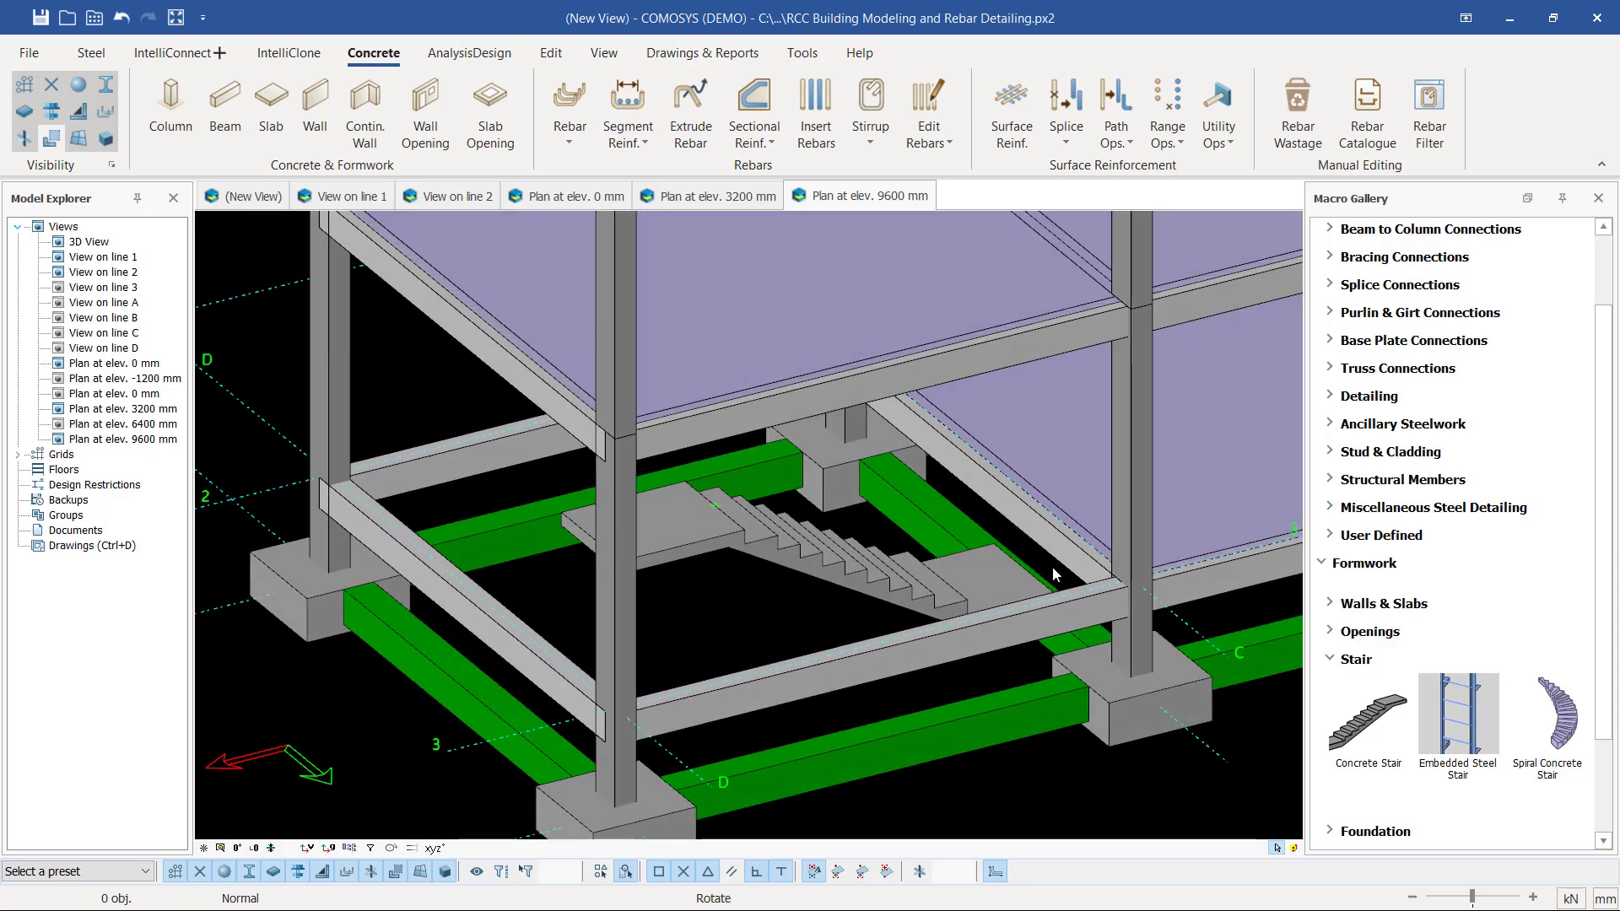
scroll(1067, 560, "up", 2)
left_click(1065, 556)
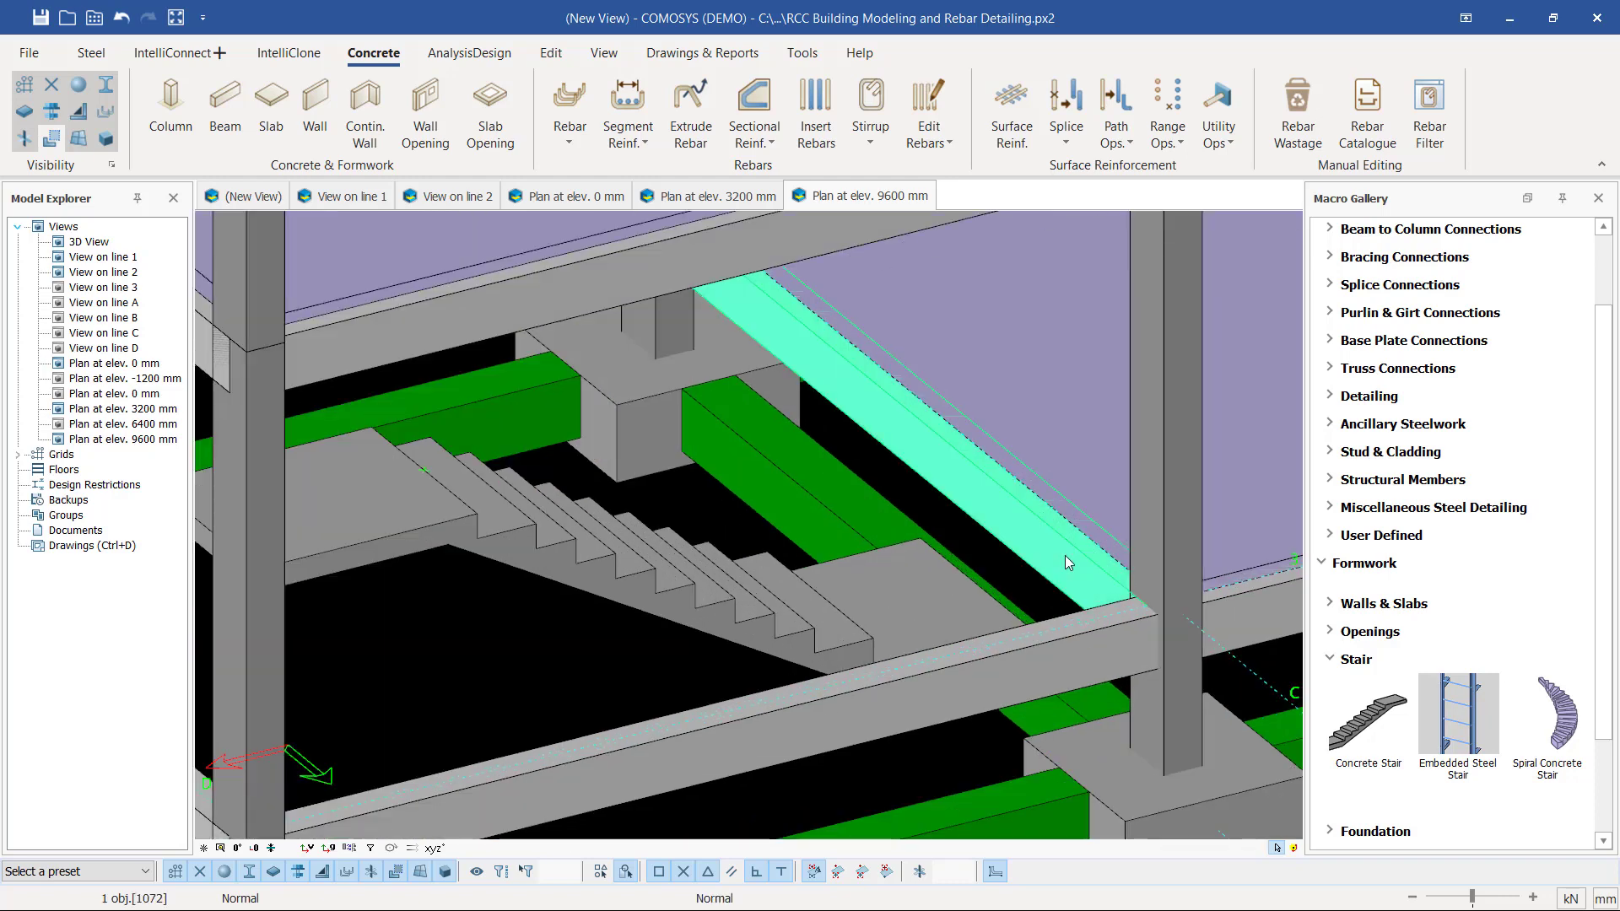
right_click(1065, 555)
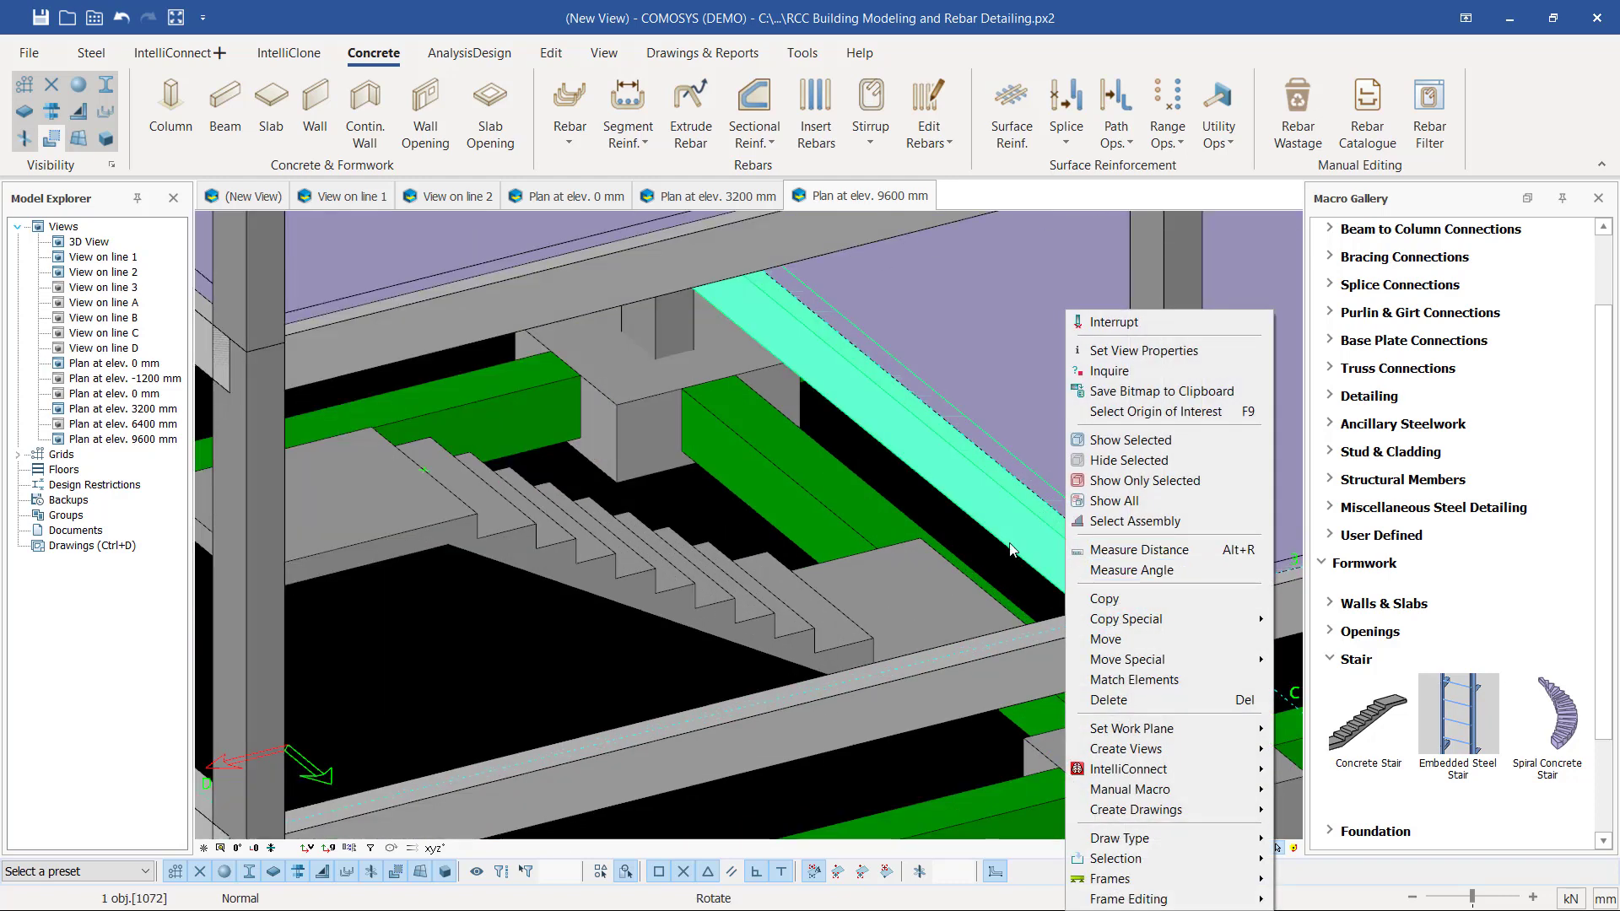
mouse_move(1149, 624)
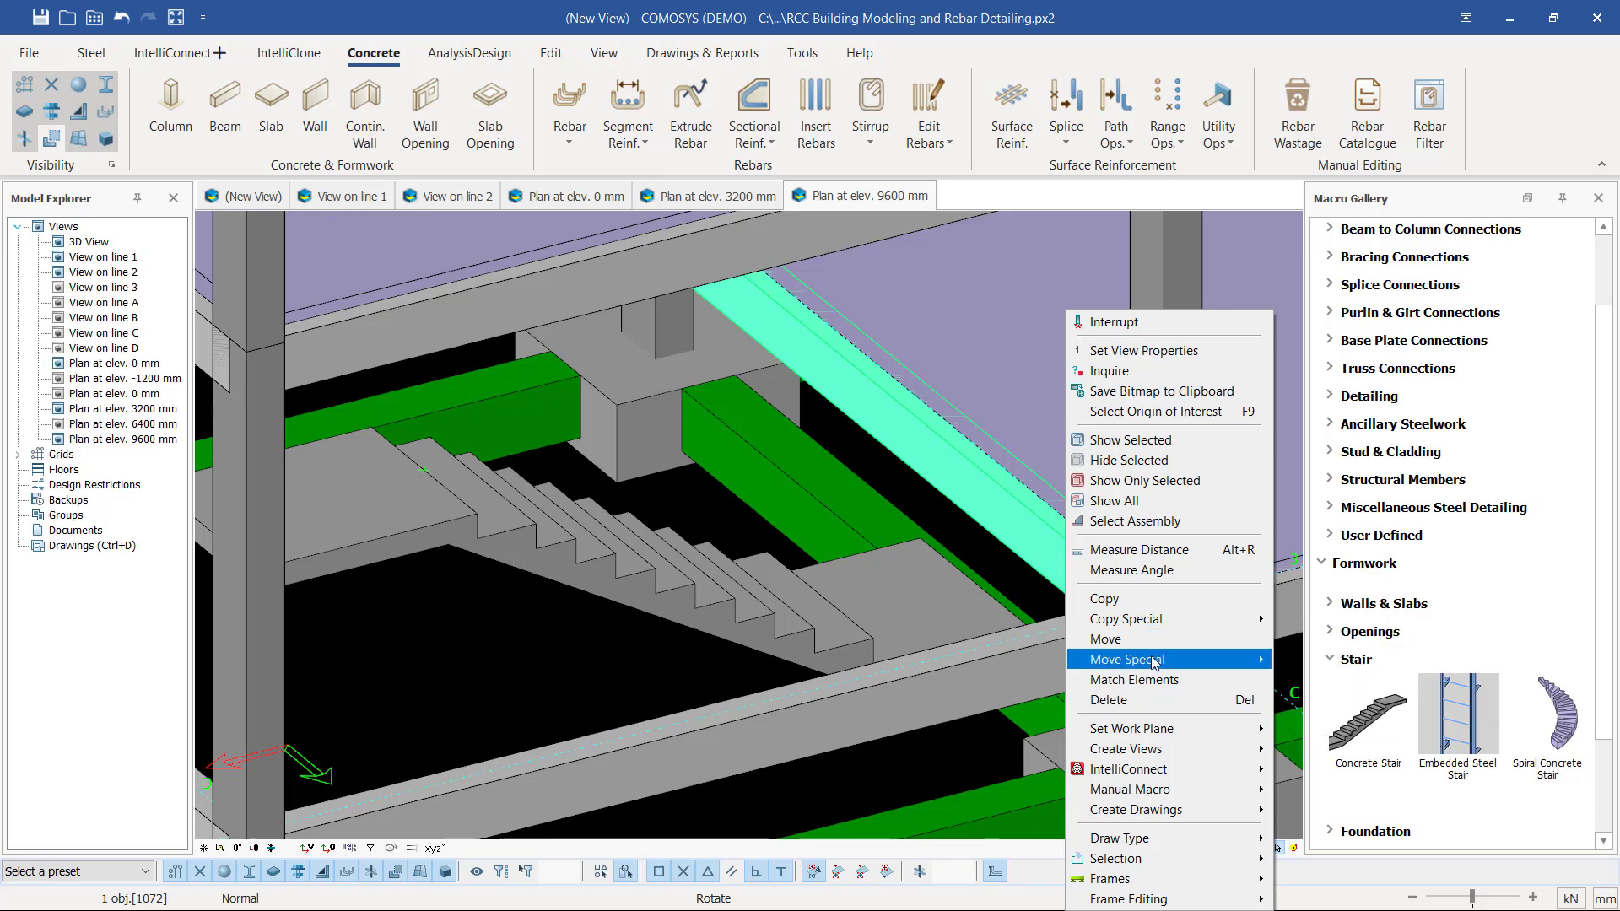
left_click(889, 479)
- Measure the perpendicular distance from the lower landing's corner to the adjacent ground-level beam on grid line C
scroll(1061, 538, "up", 2)
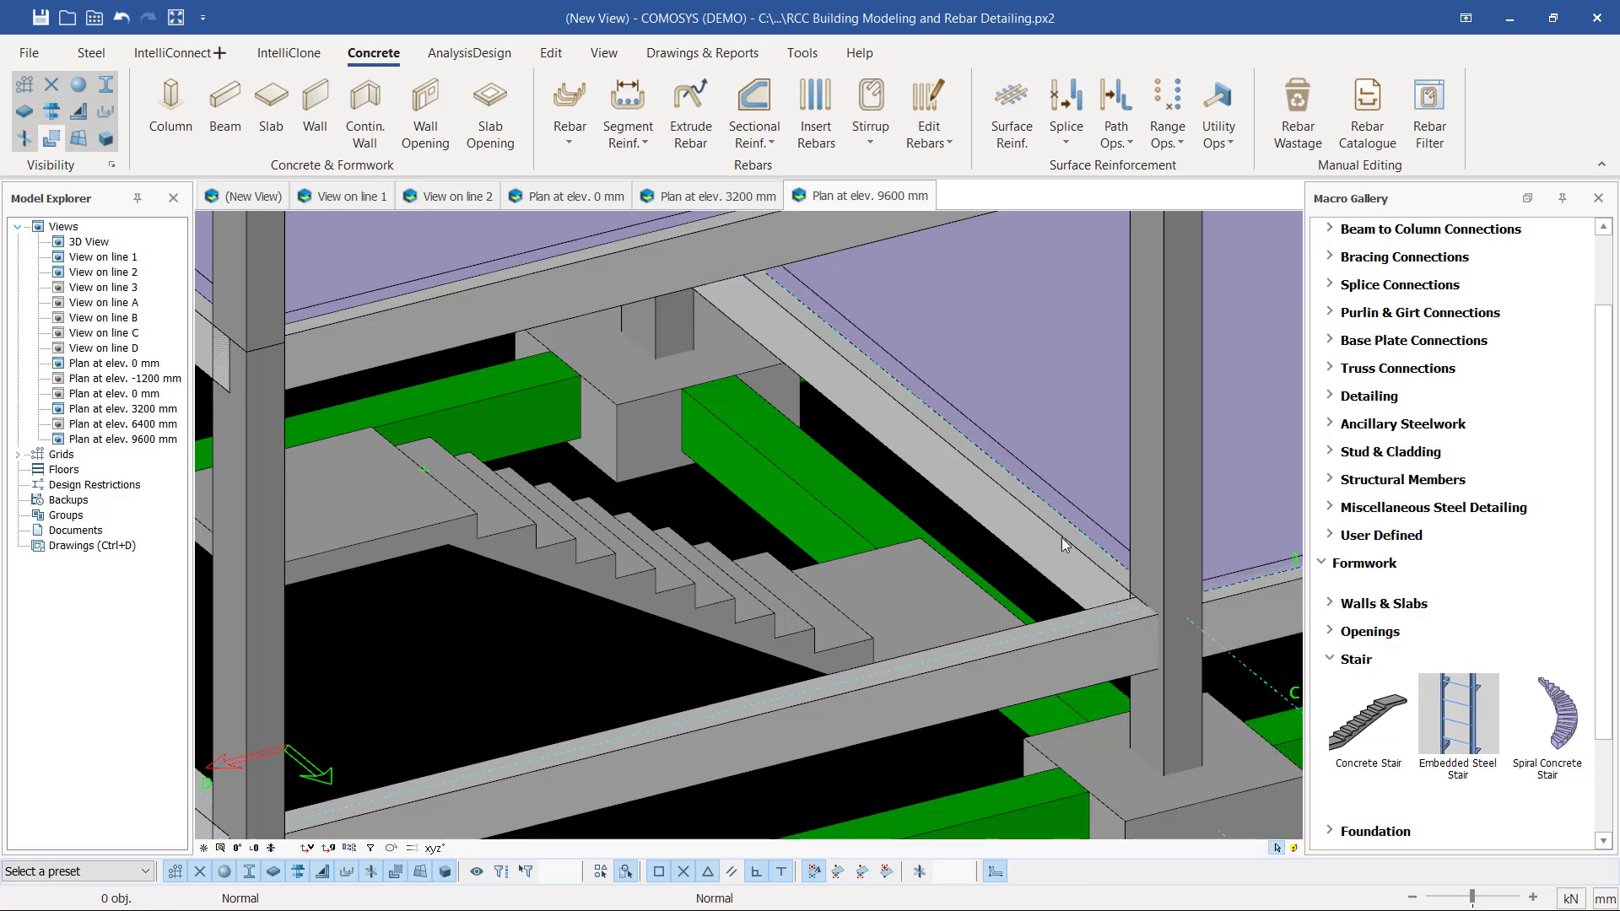
right_click(831, 449)
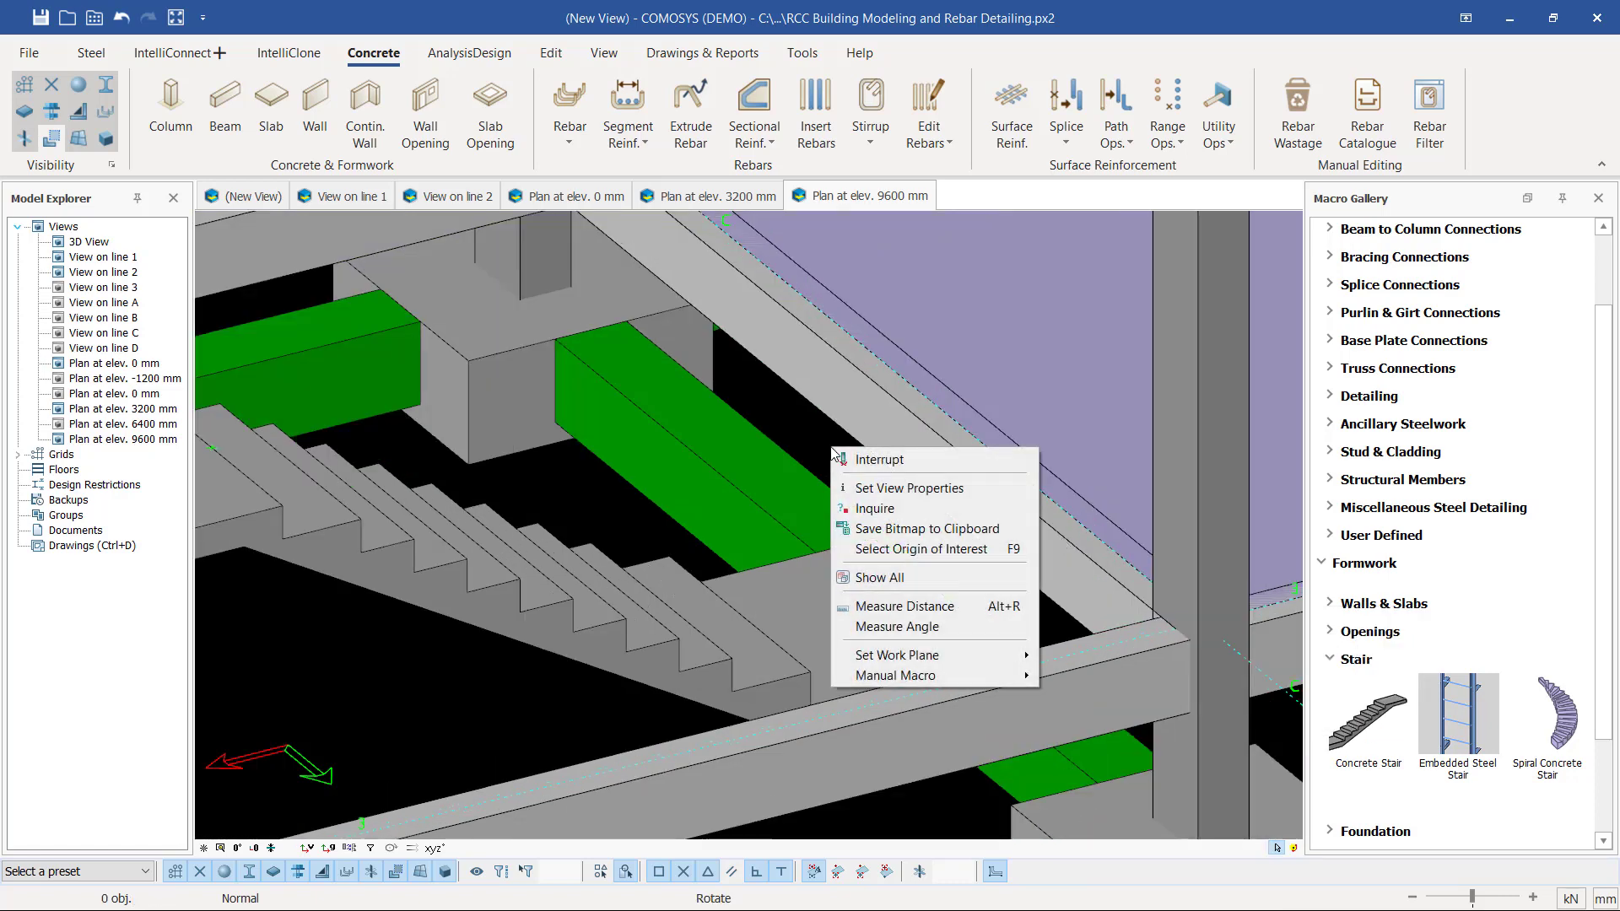
left_click(954, 611)
scroll(733, 563, "up", 3)
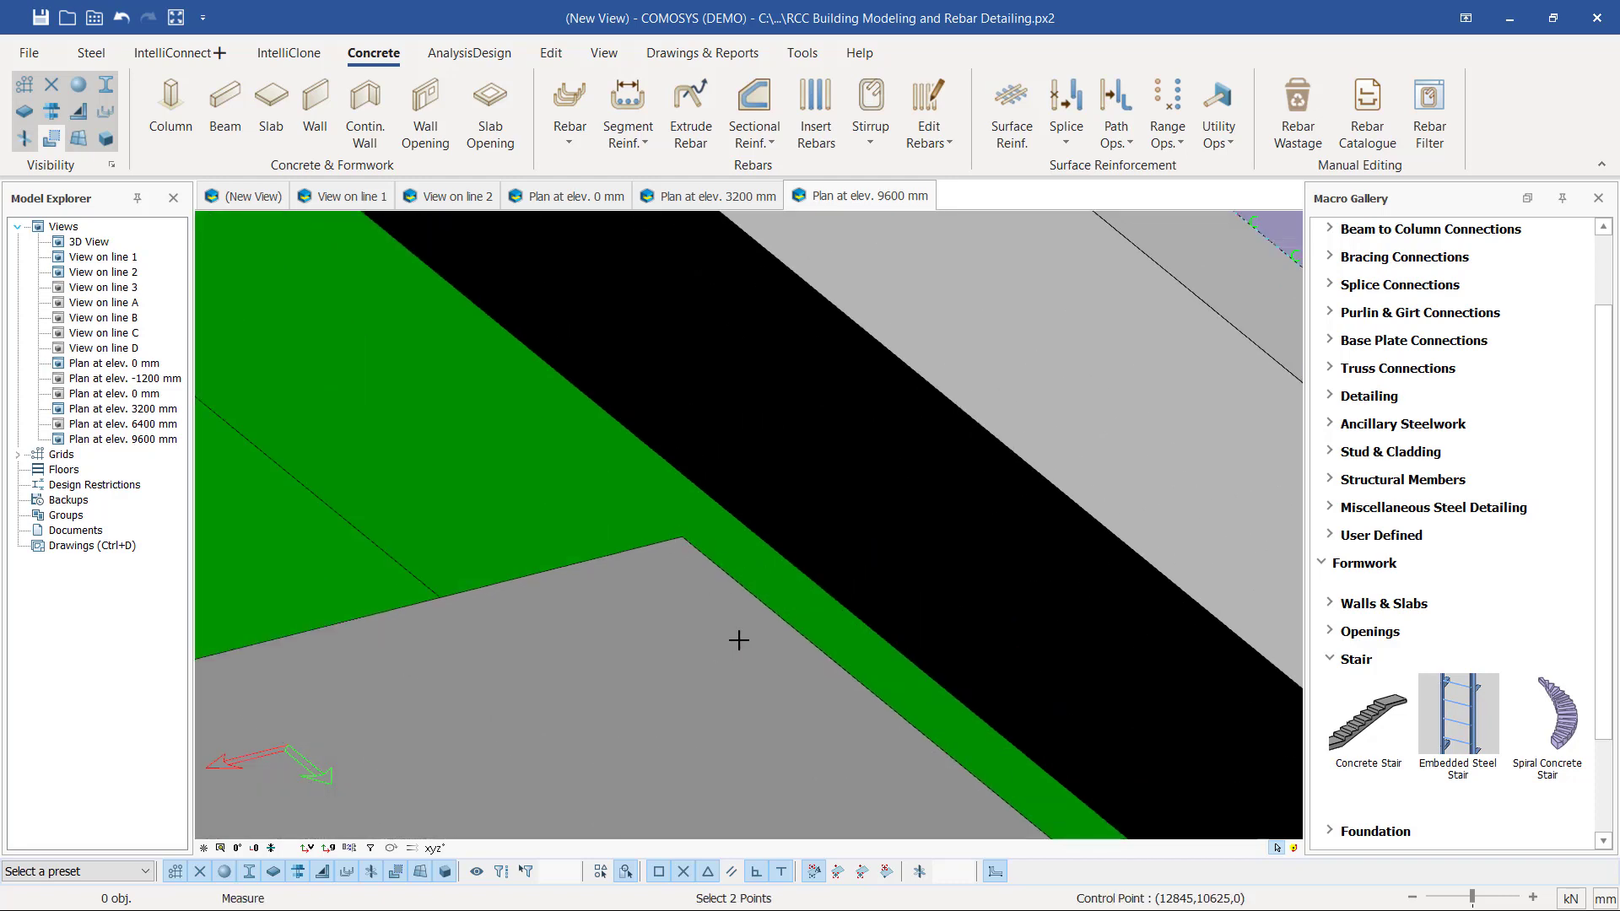
scroll(738, 639, "down", 2)
left_click(725, 597)
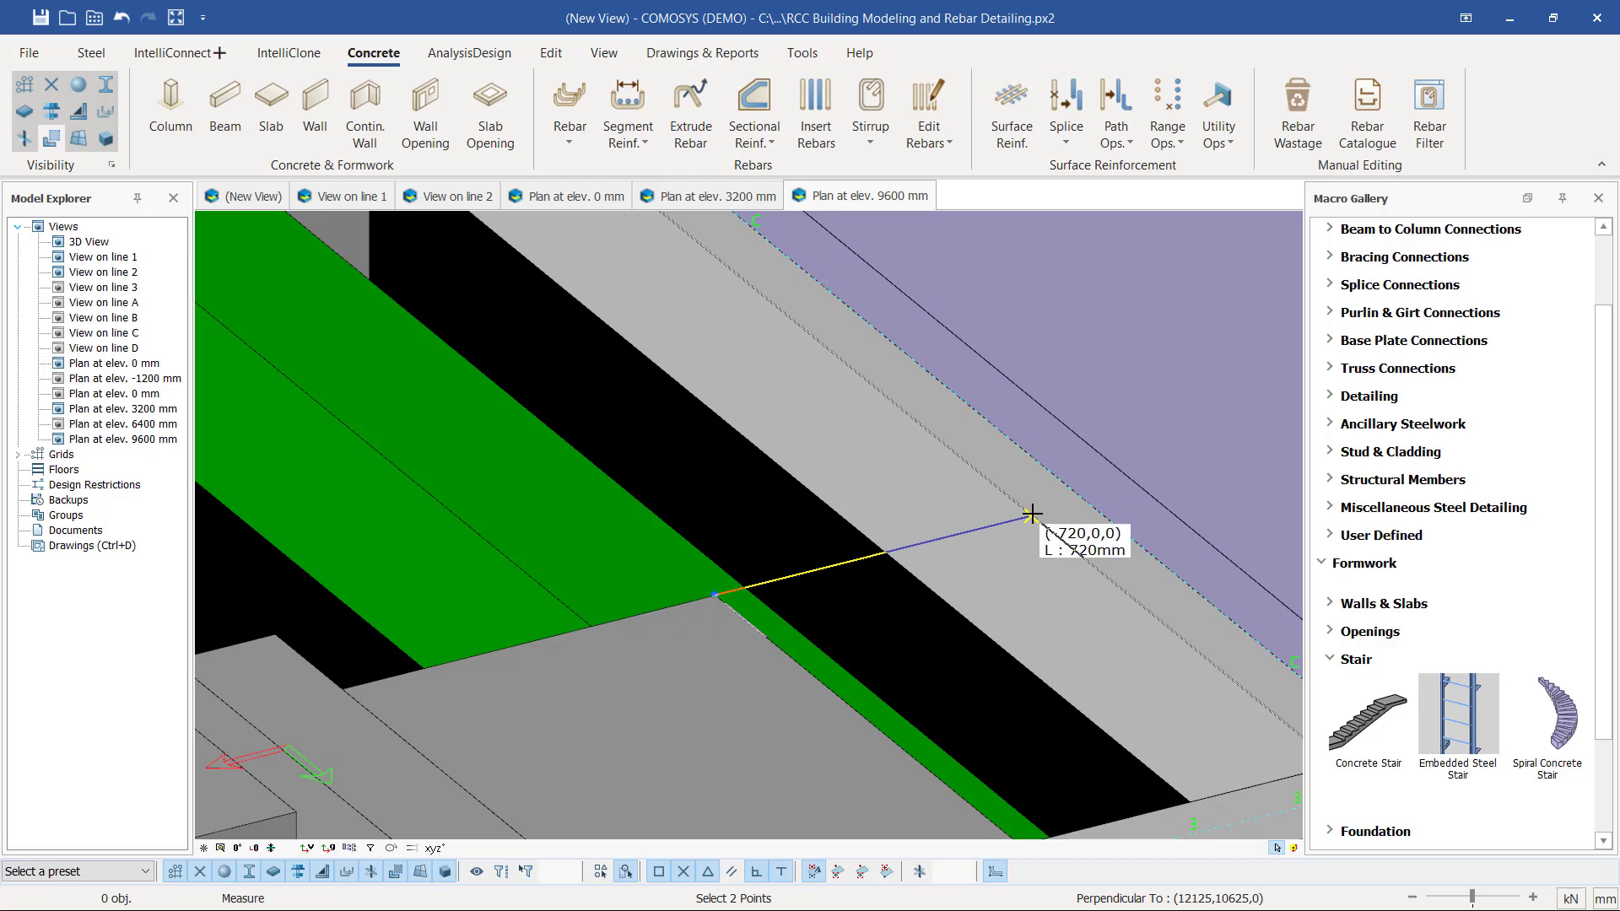
key("Escape")
key("Escape")
scroll(857, 469, "down", 5)
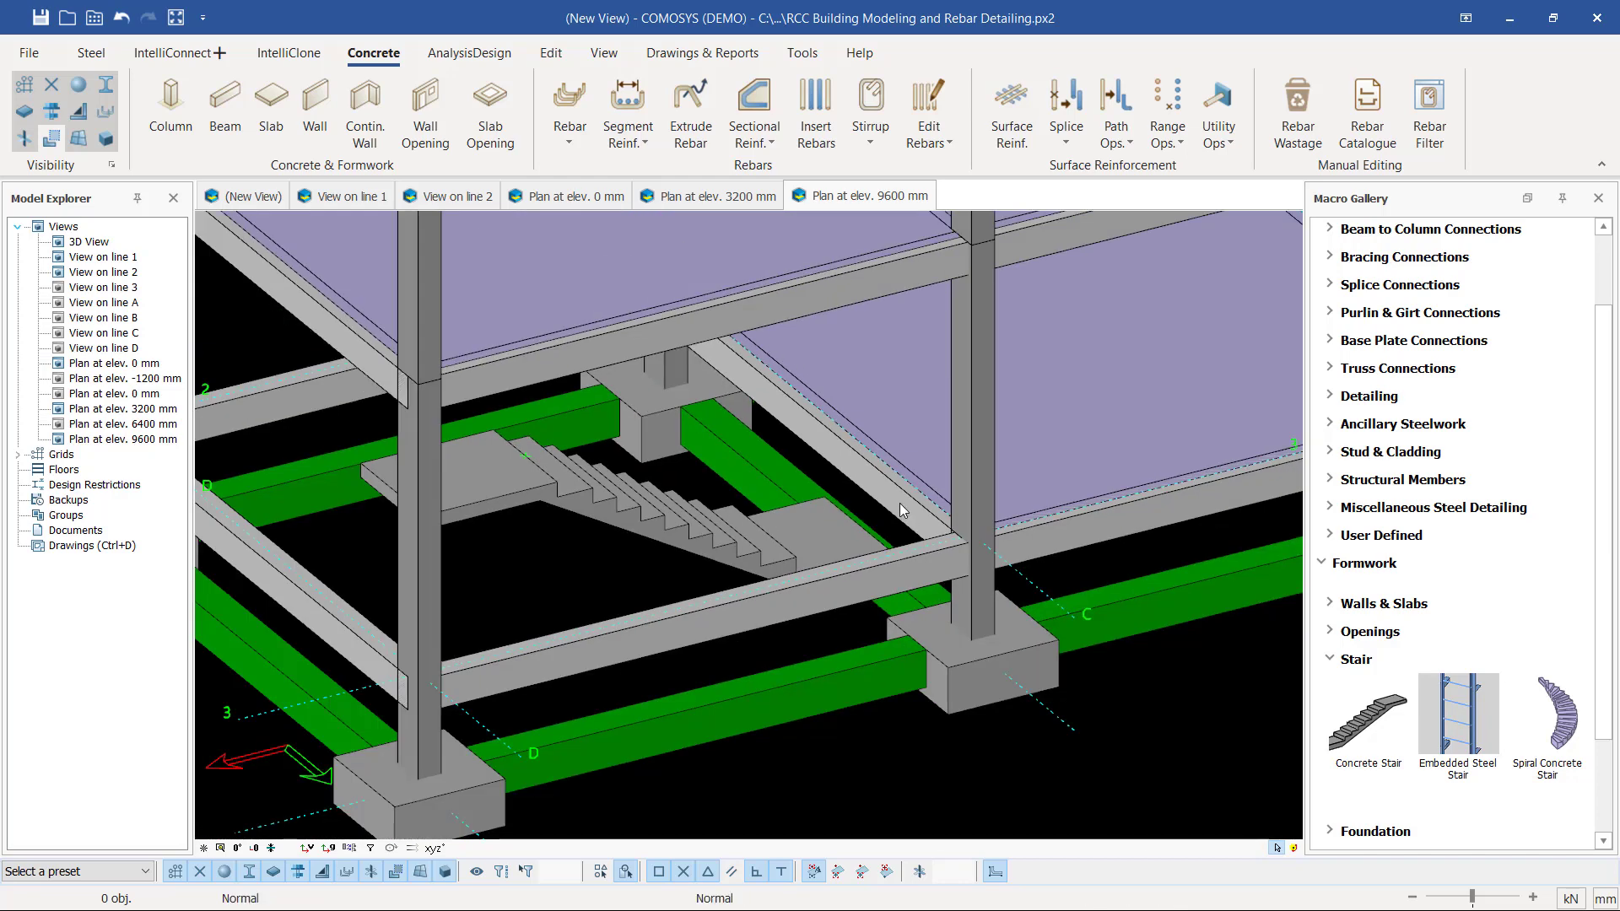
- Copy the ground-level beam on grid line C linearly by X 720, Y 0 and Z 0 with a count of 1
left_click(899, 503)
right_click(899, 503)
mouse_move(1050, 629)
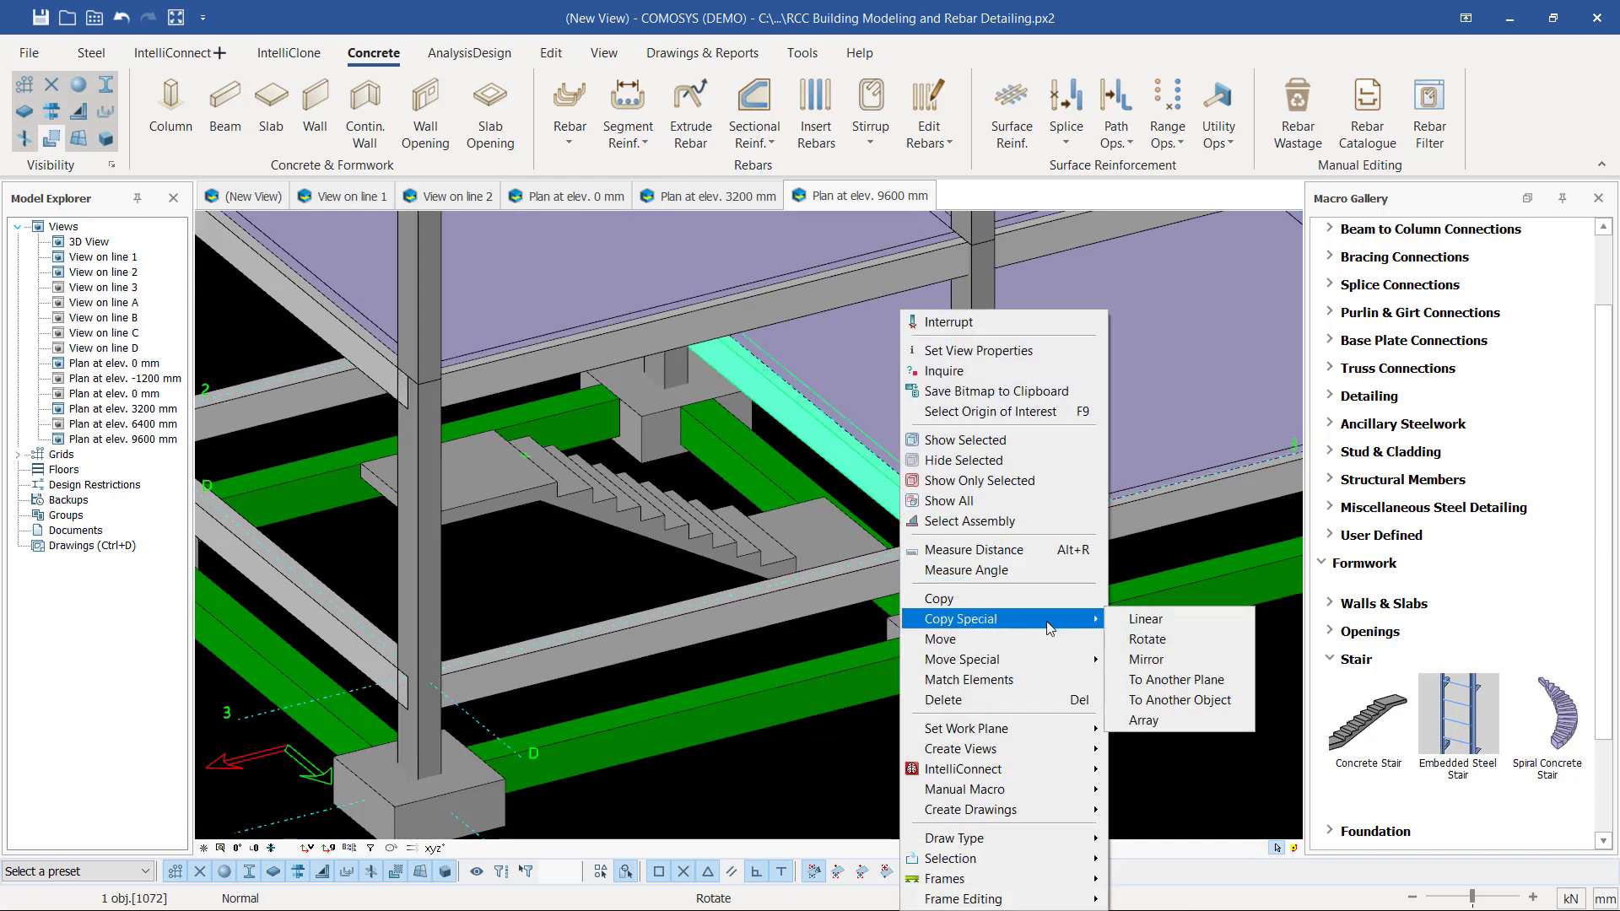
left_click(1145, 620)
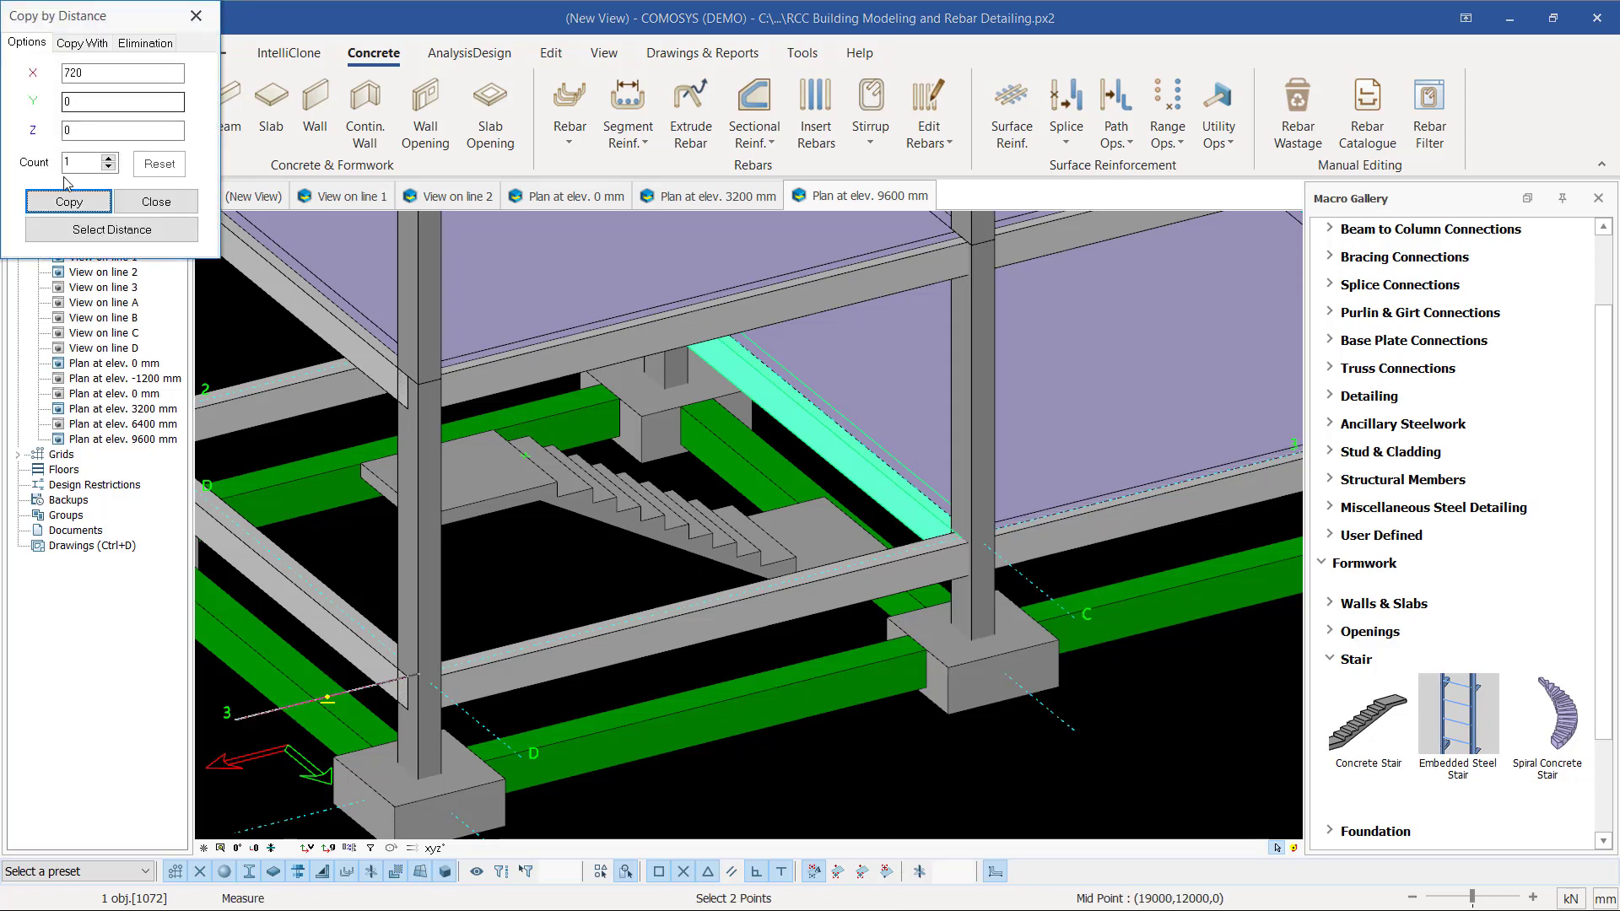
left_click(68, 202)
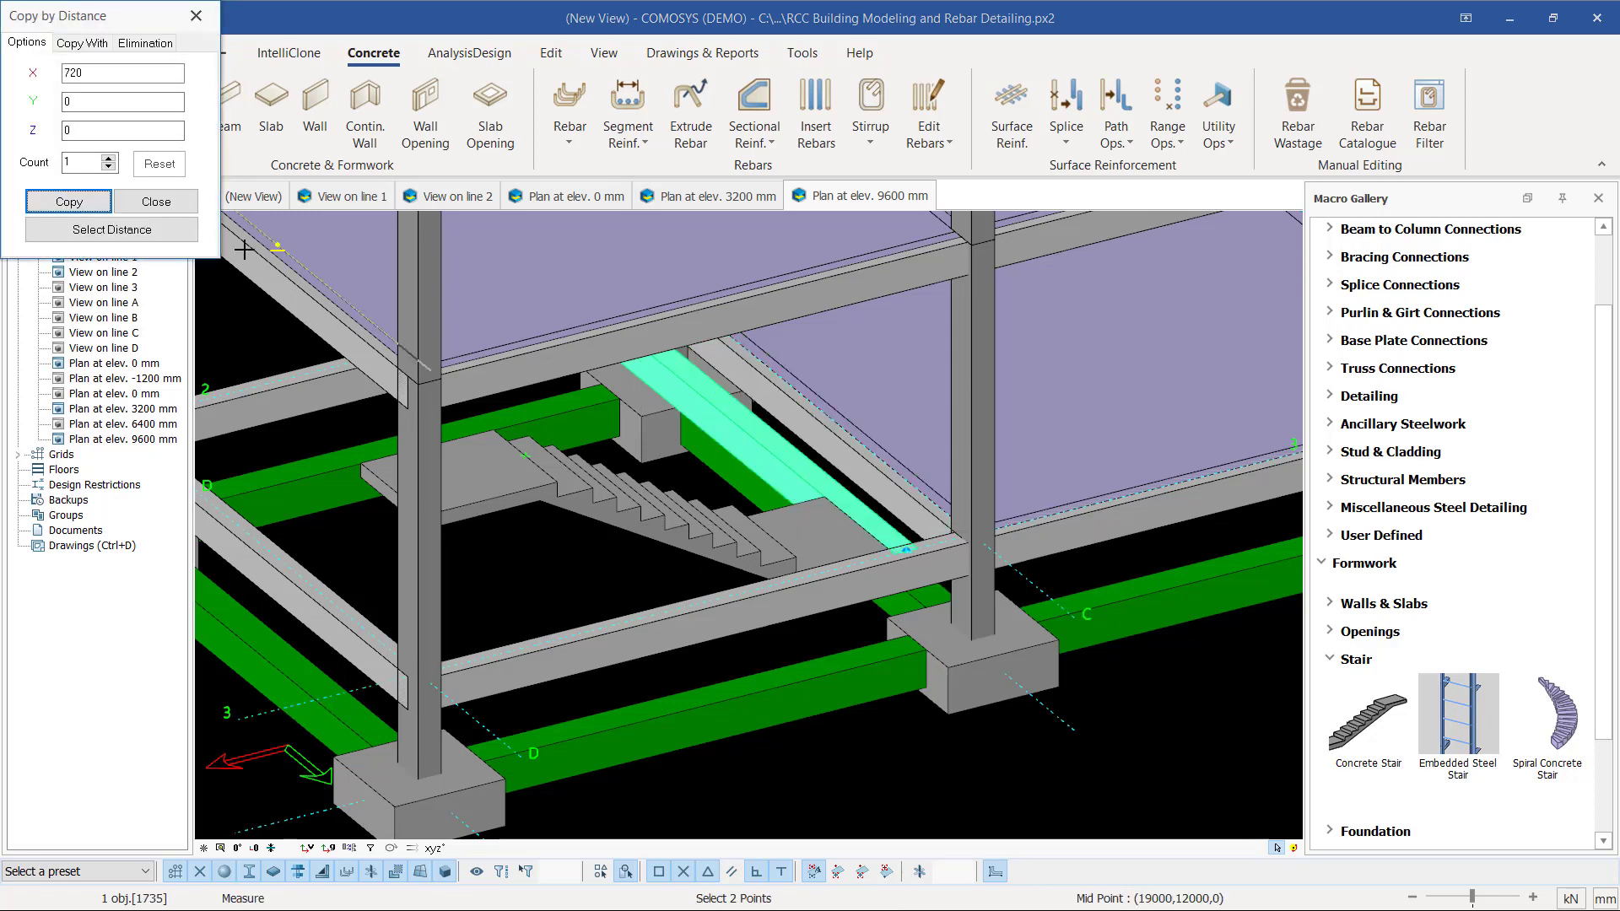
left_click(156, 202)
key("Escape")
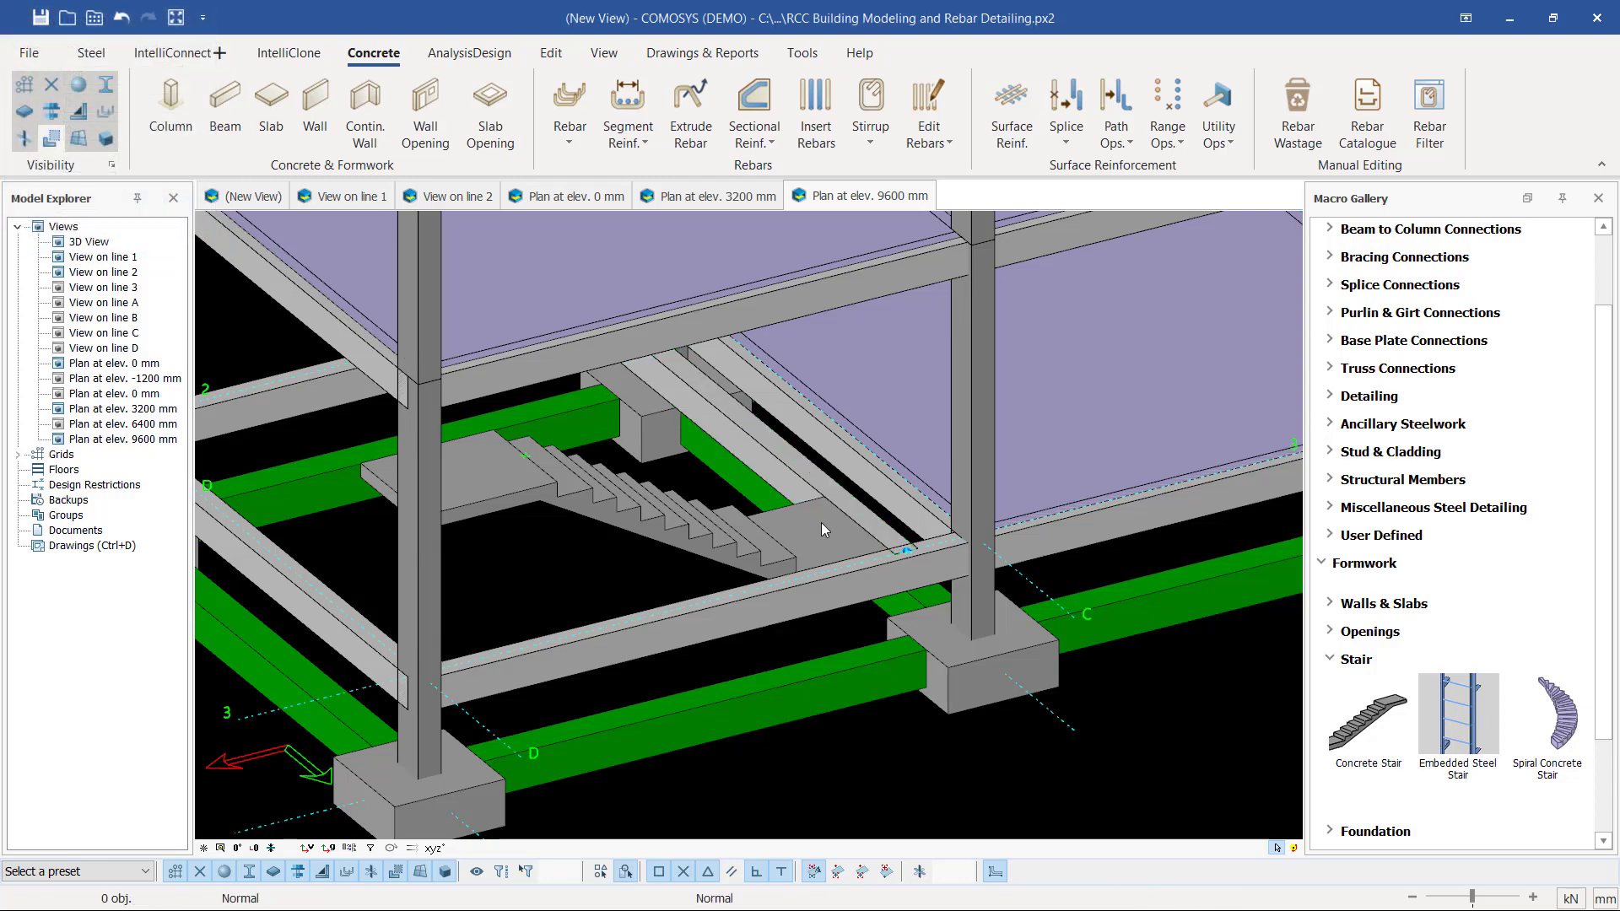
- Copy the ground-level beam on grid line D linearly by X 0, Y 0 and Z 1600 with a count of 1
left_click(822, 523)
middle_click_drag(878, 505, 843, 521)
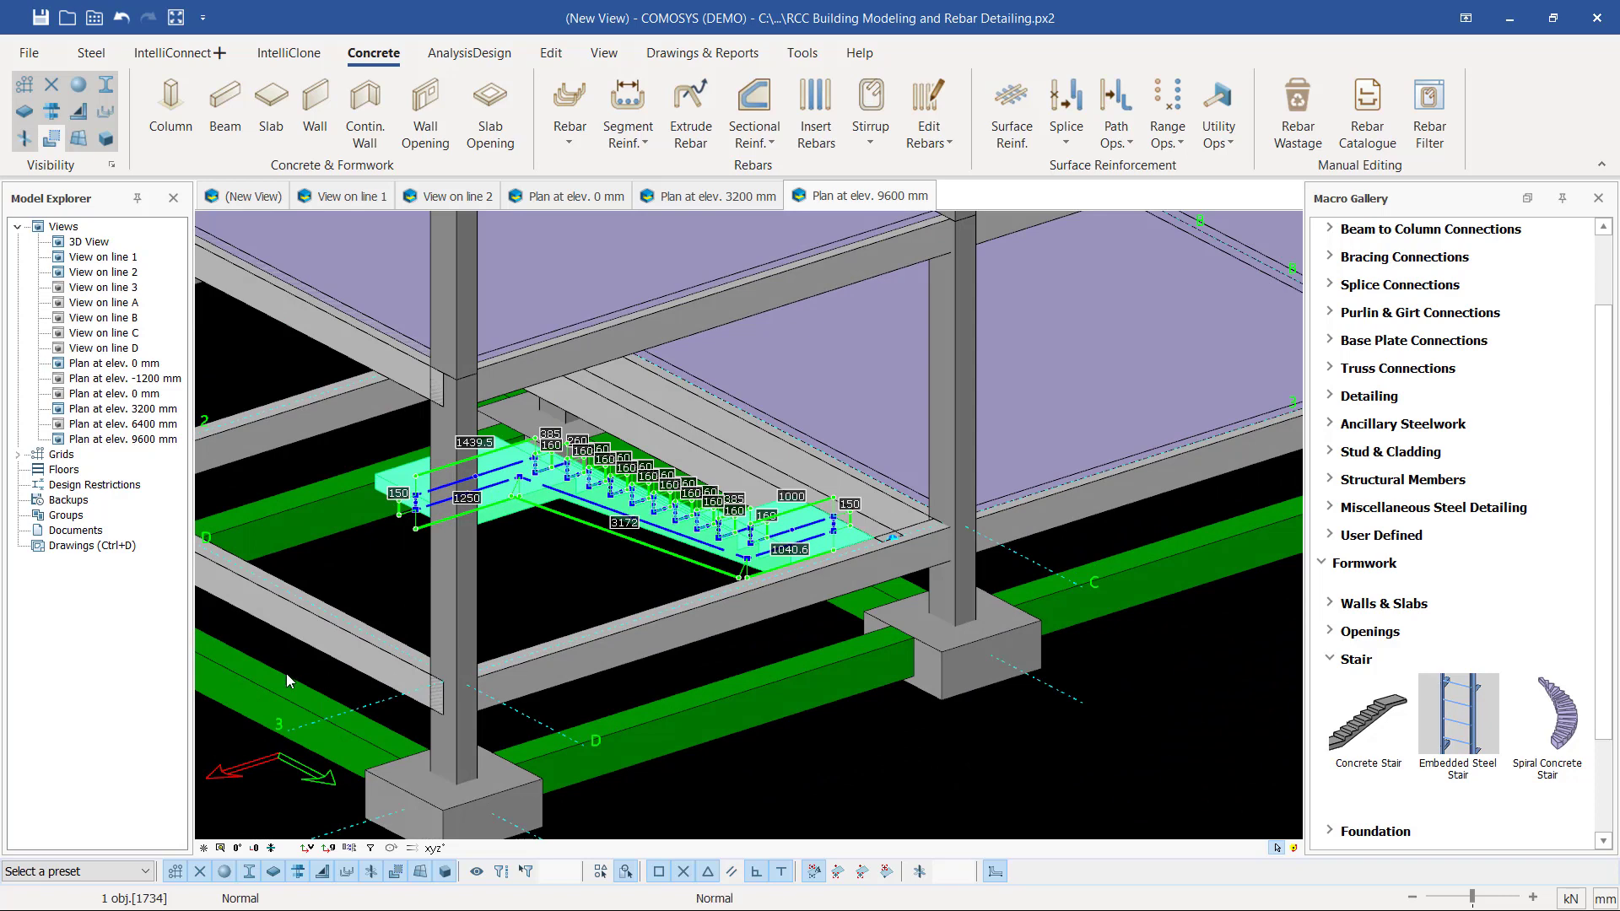
scroll(286, 674, "up", 1)
left_click(342, 628)
scroll(388, 548, "up", 1)
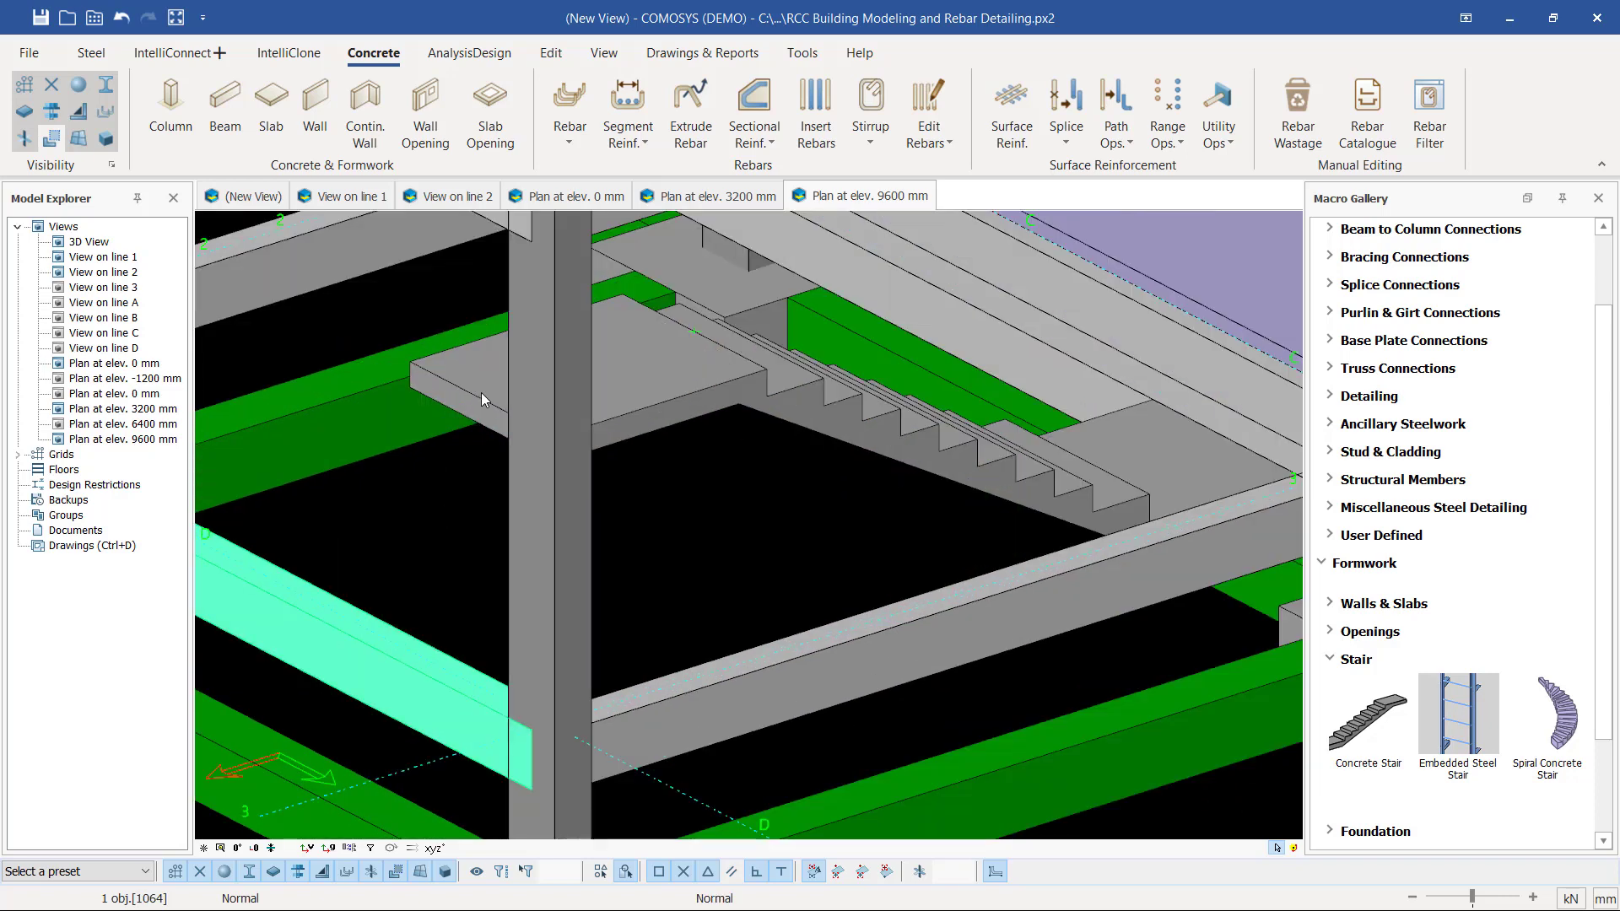
right_click(415, 549)
mouse_move(519, 620)
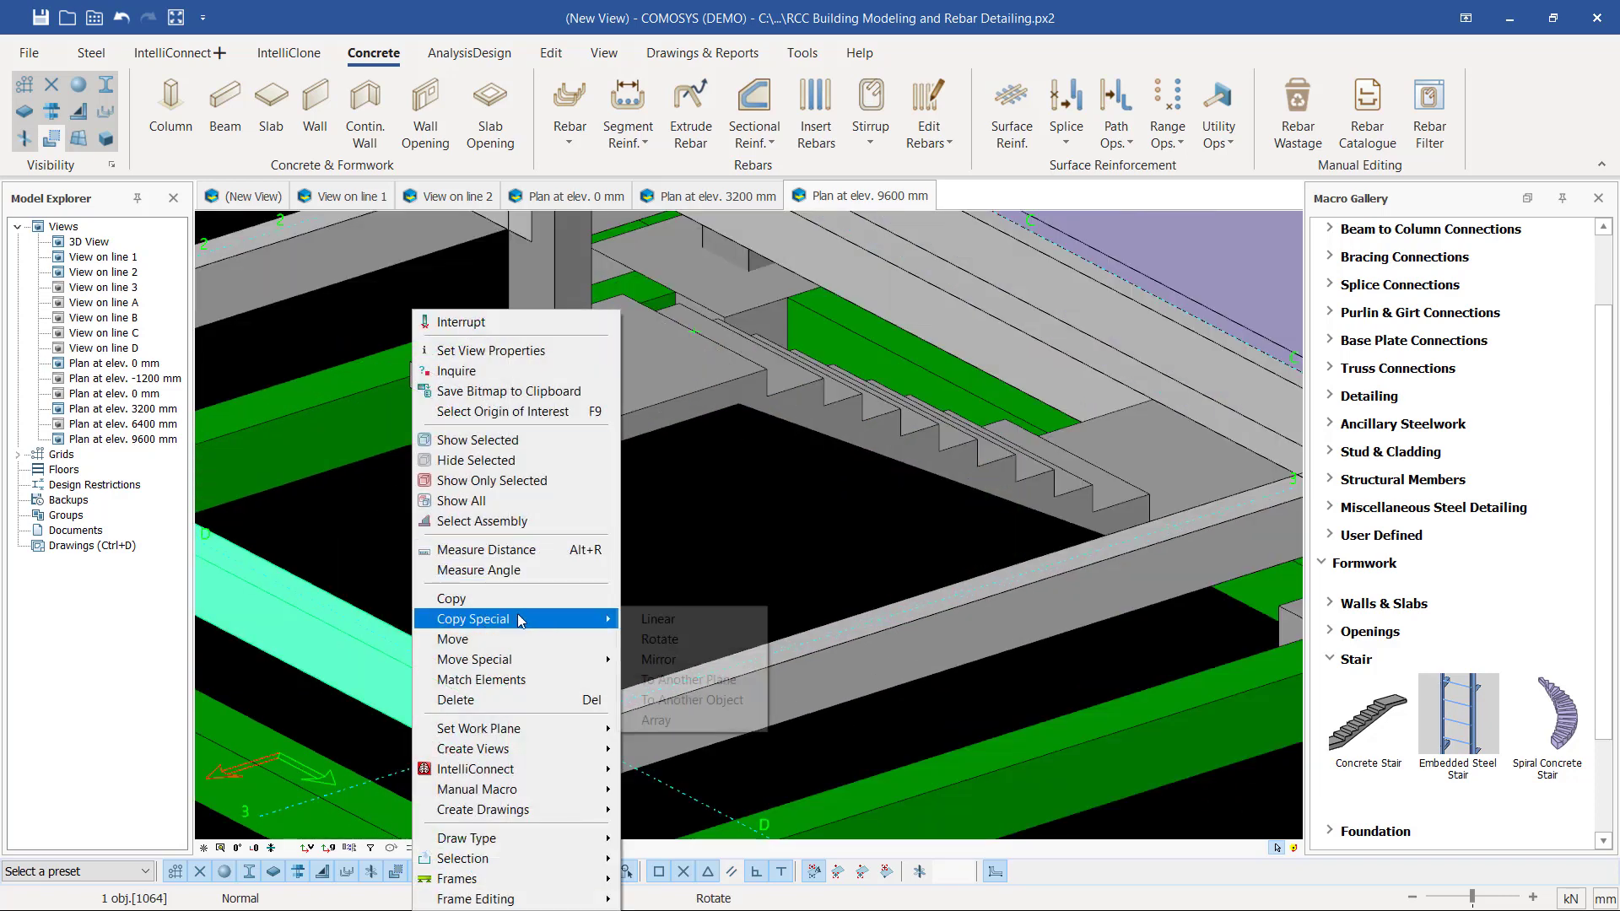
left_click(660, 619)
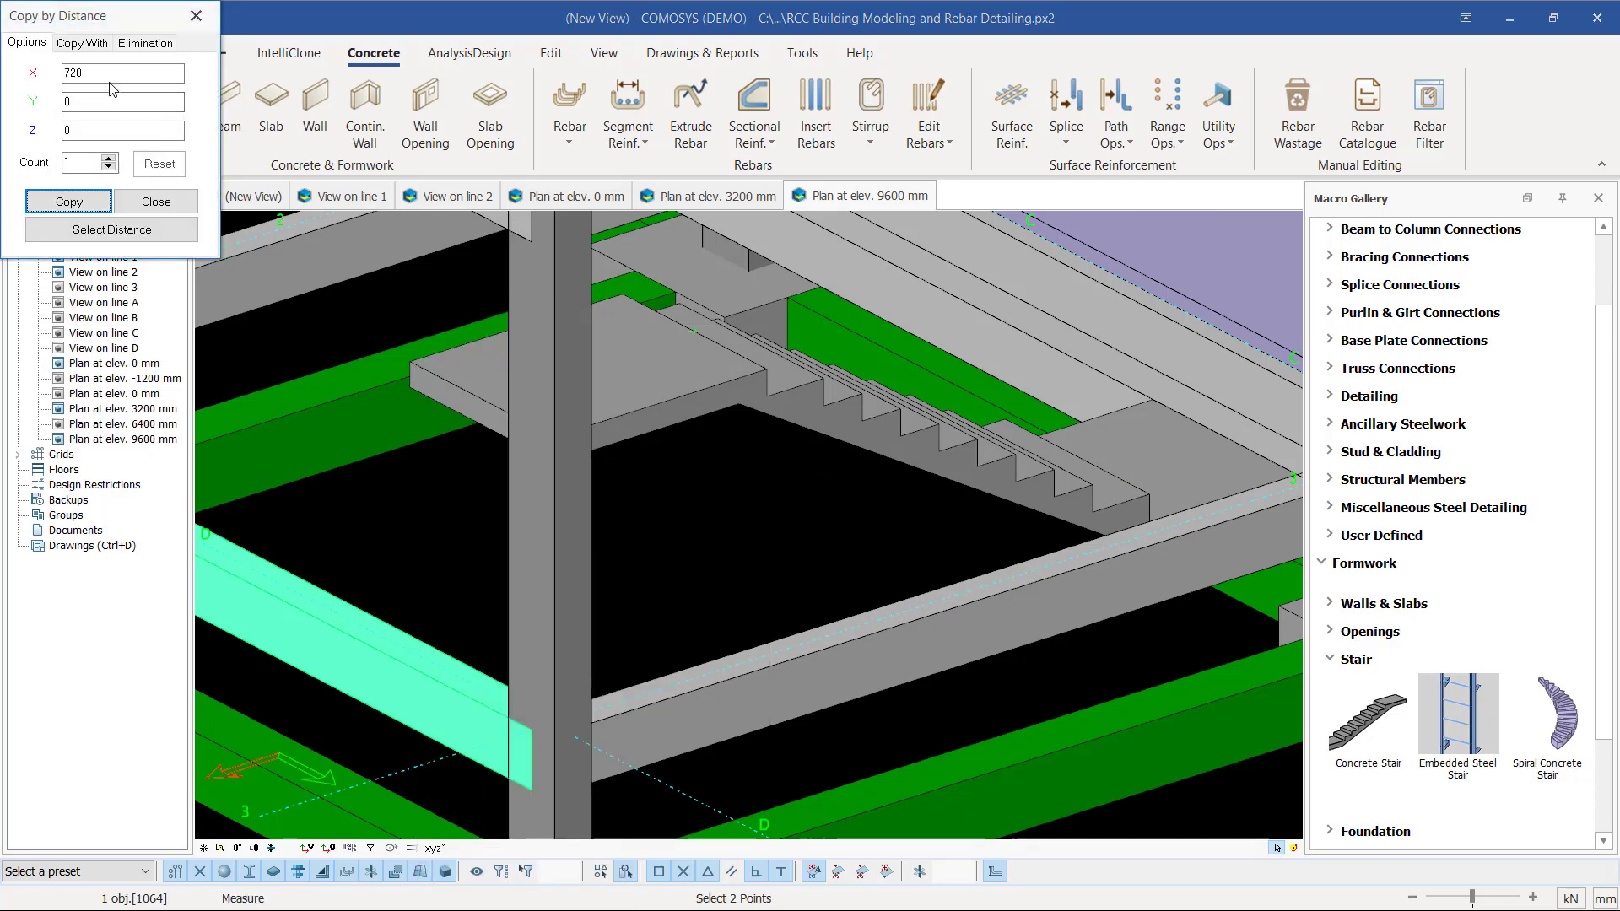
left_click_drag(108, 76, 51, 128)
type("0")
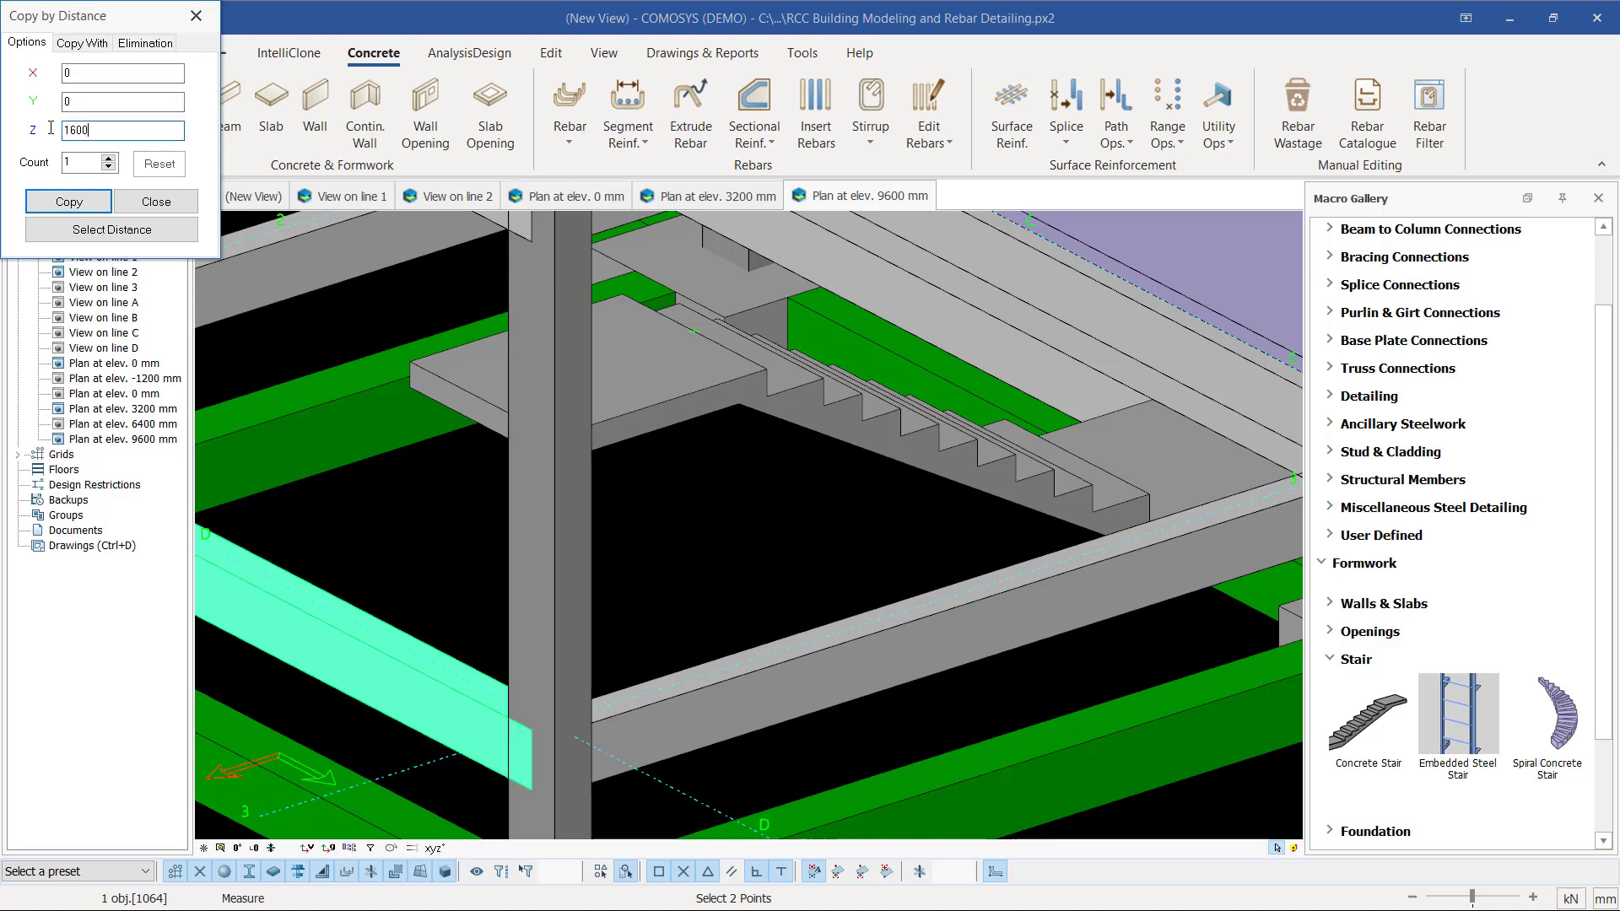
scroll(623, 382, "down", 2)
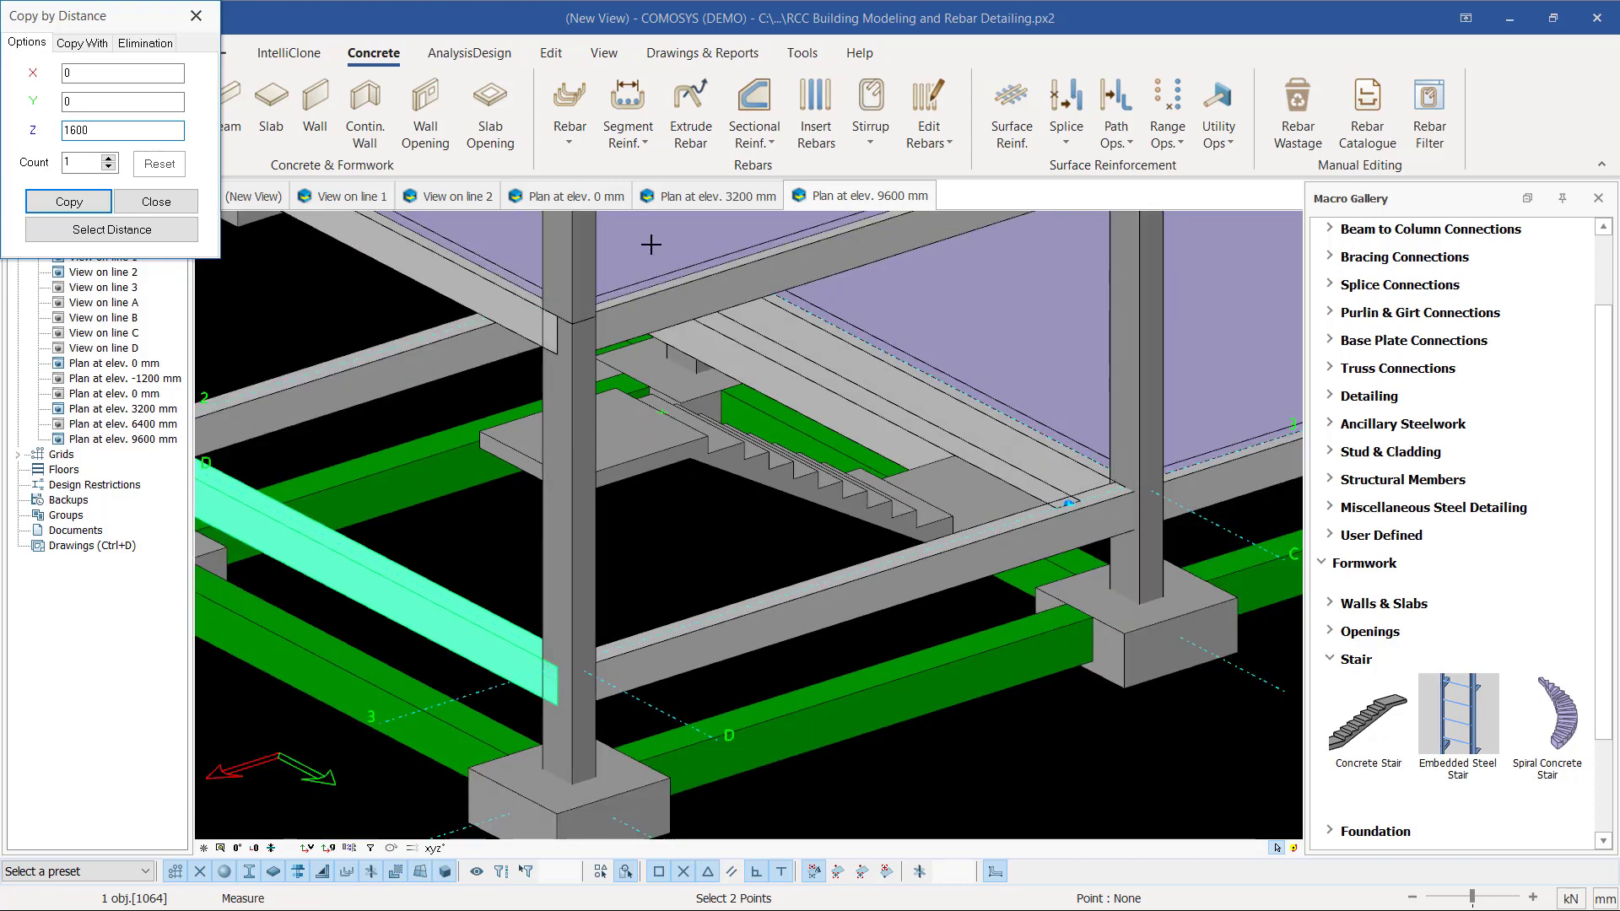
left_click(68, 202)
left_click(156, 202)
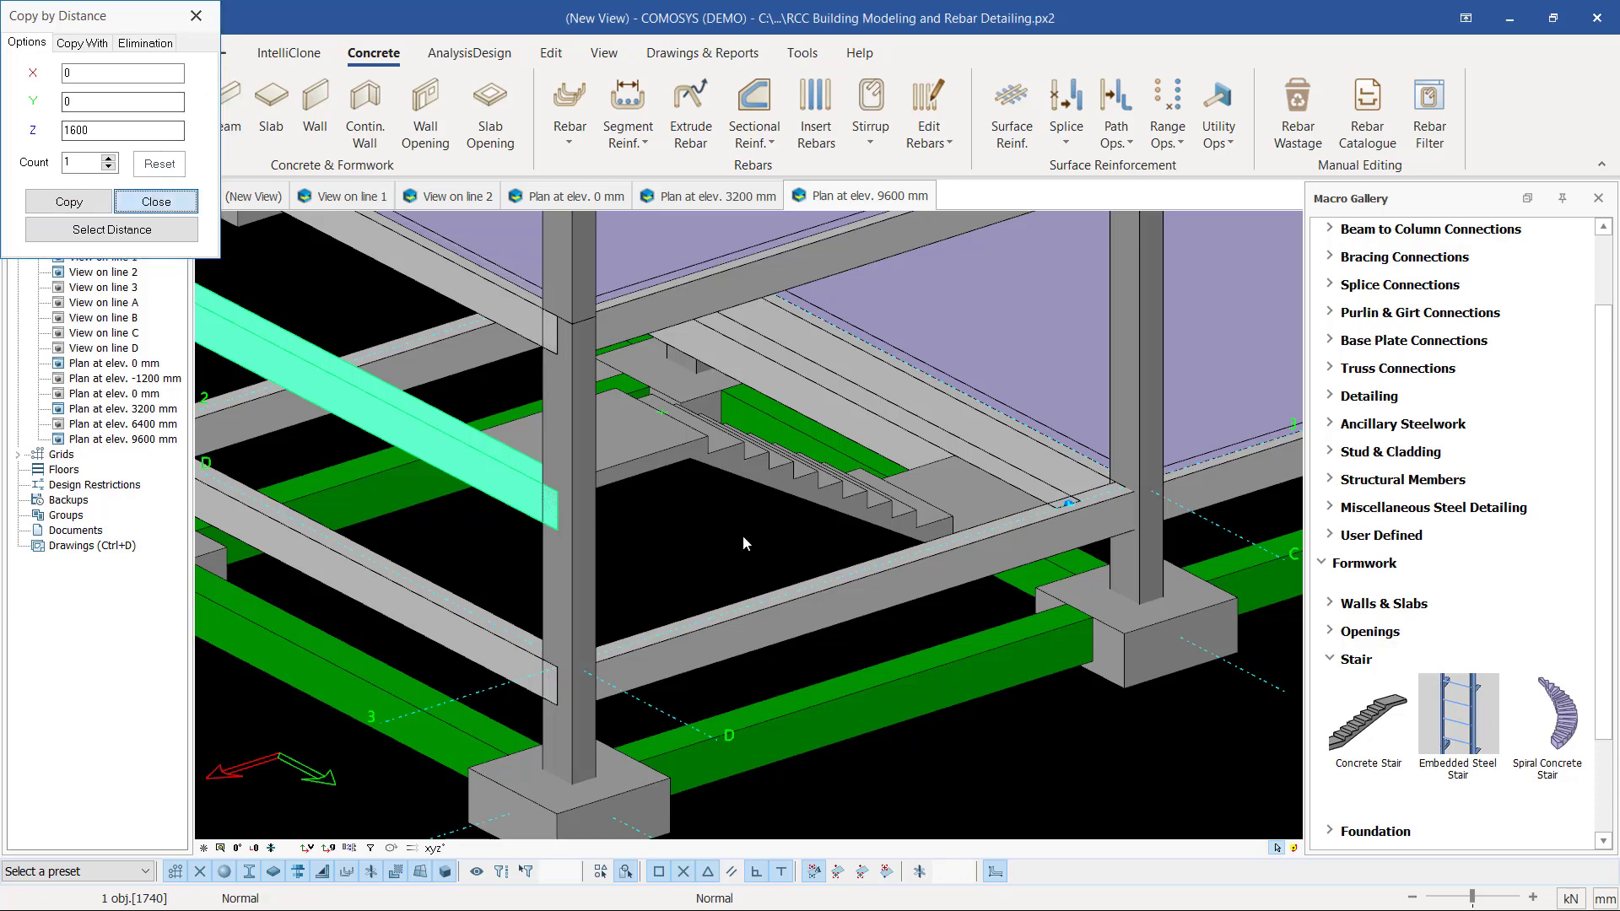
- Copy the concrete stair sideways by one flight width, from its upper landing's inner end corner to that landing's outer end corner
left_click(697, 513)
scroll(730, 489, "down", 2)
middle_click_drag(731, 489, 621, 473)
left_click(747, 453)
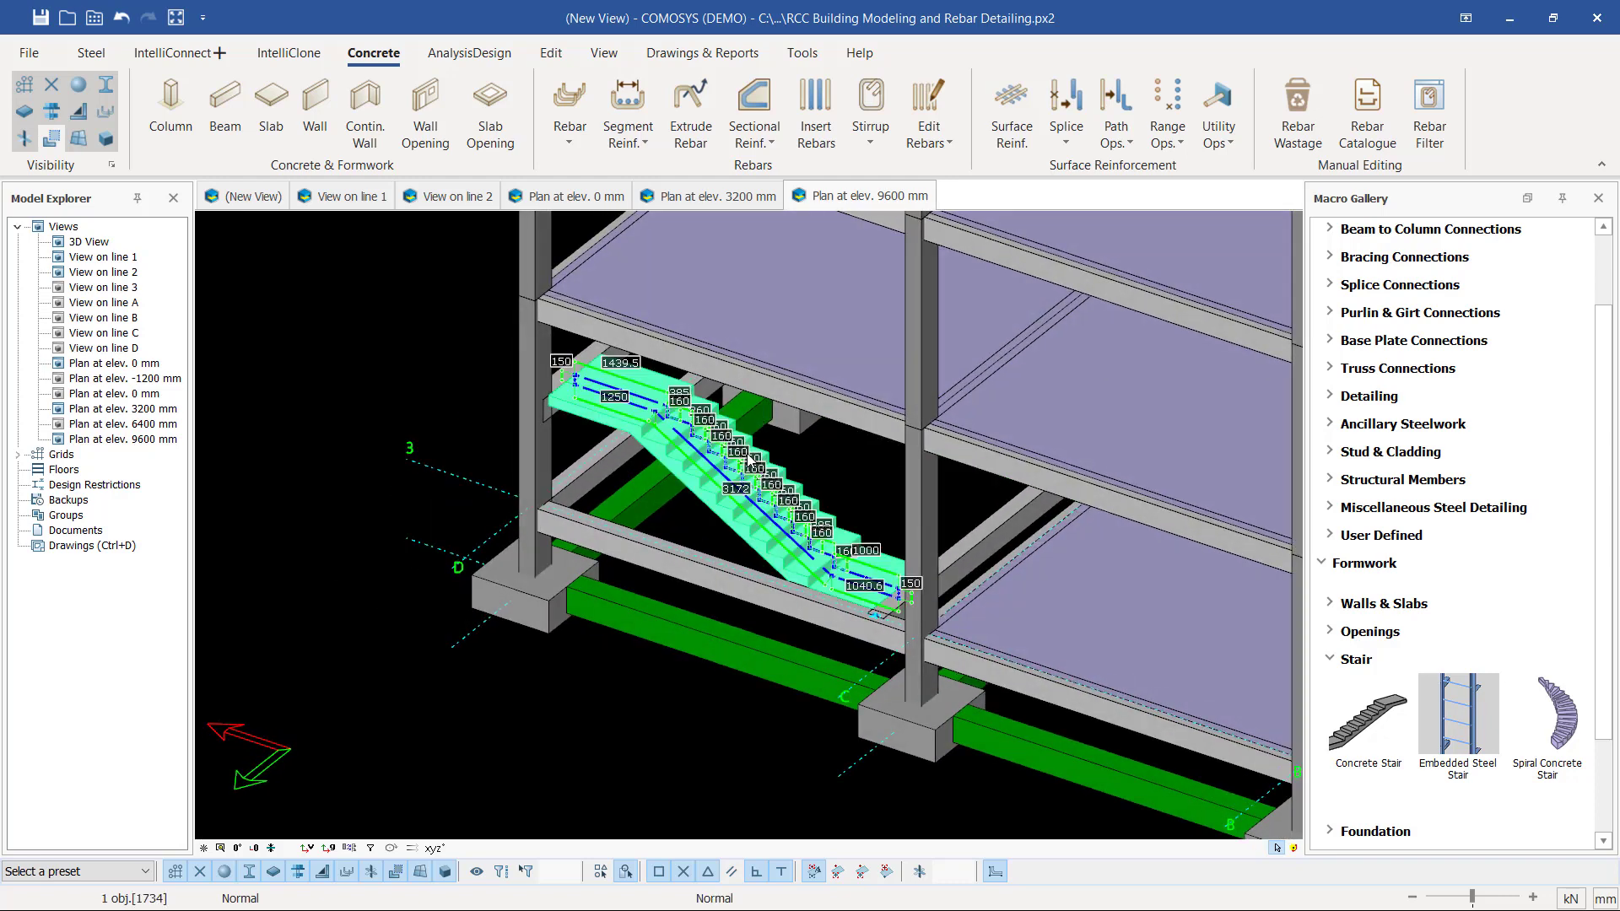
right_click(747, 456)
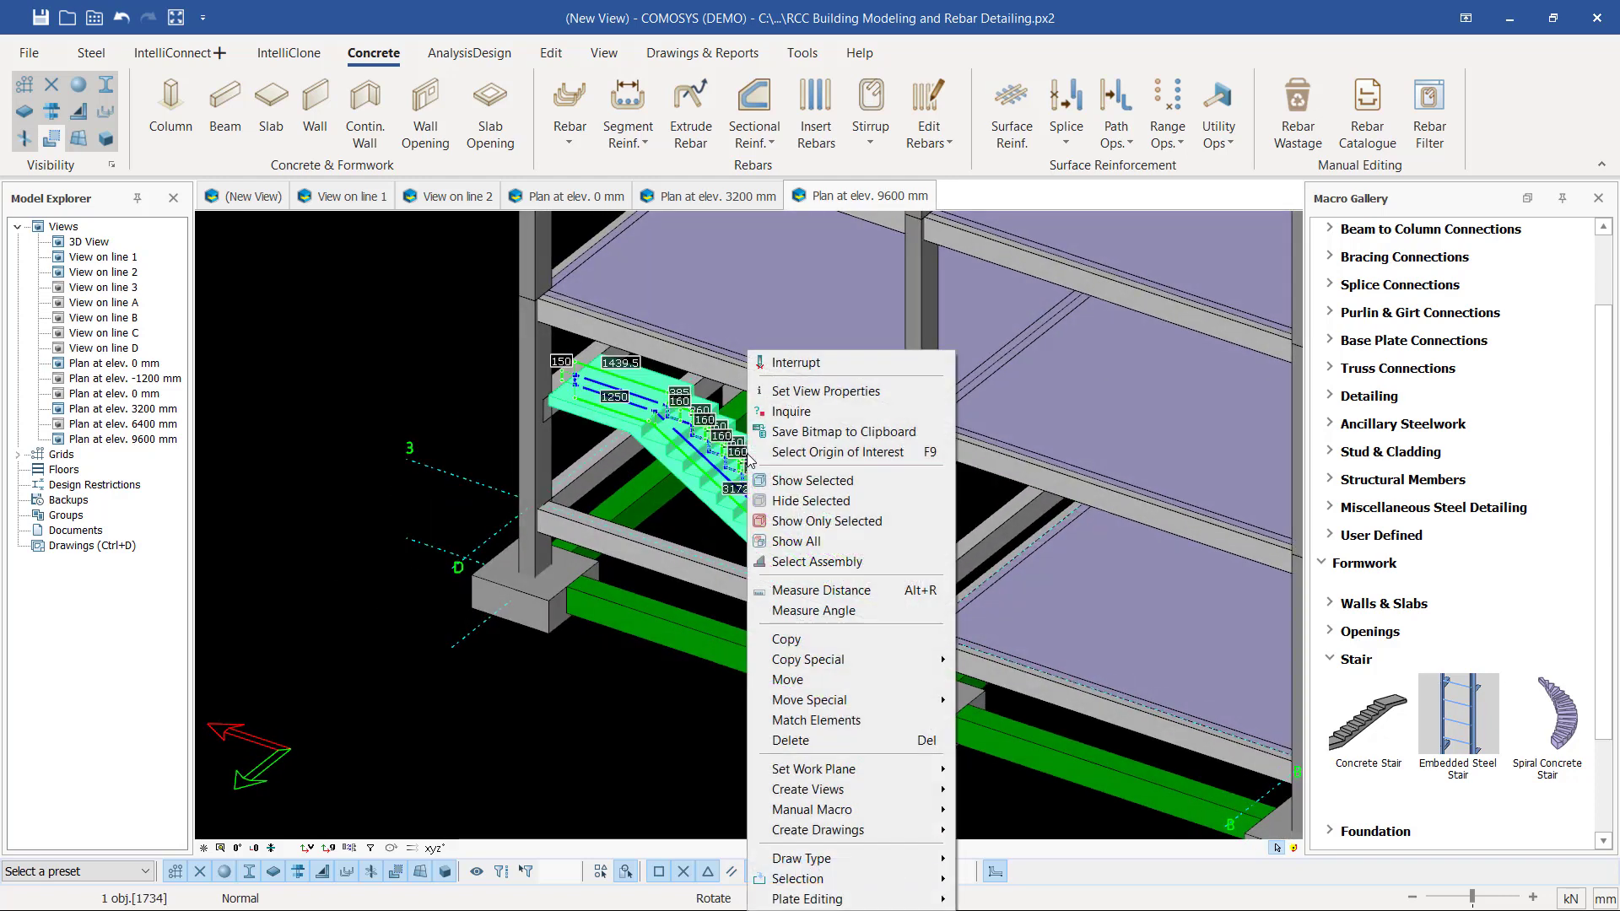
left_click(815, 647)
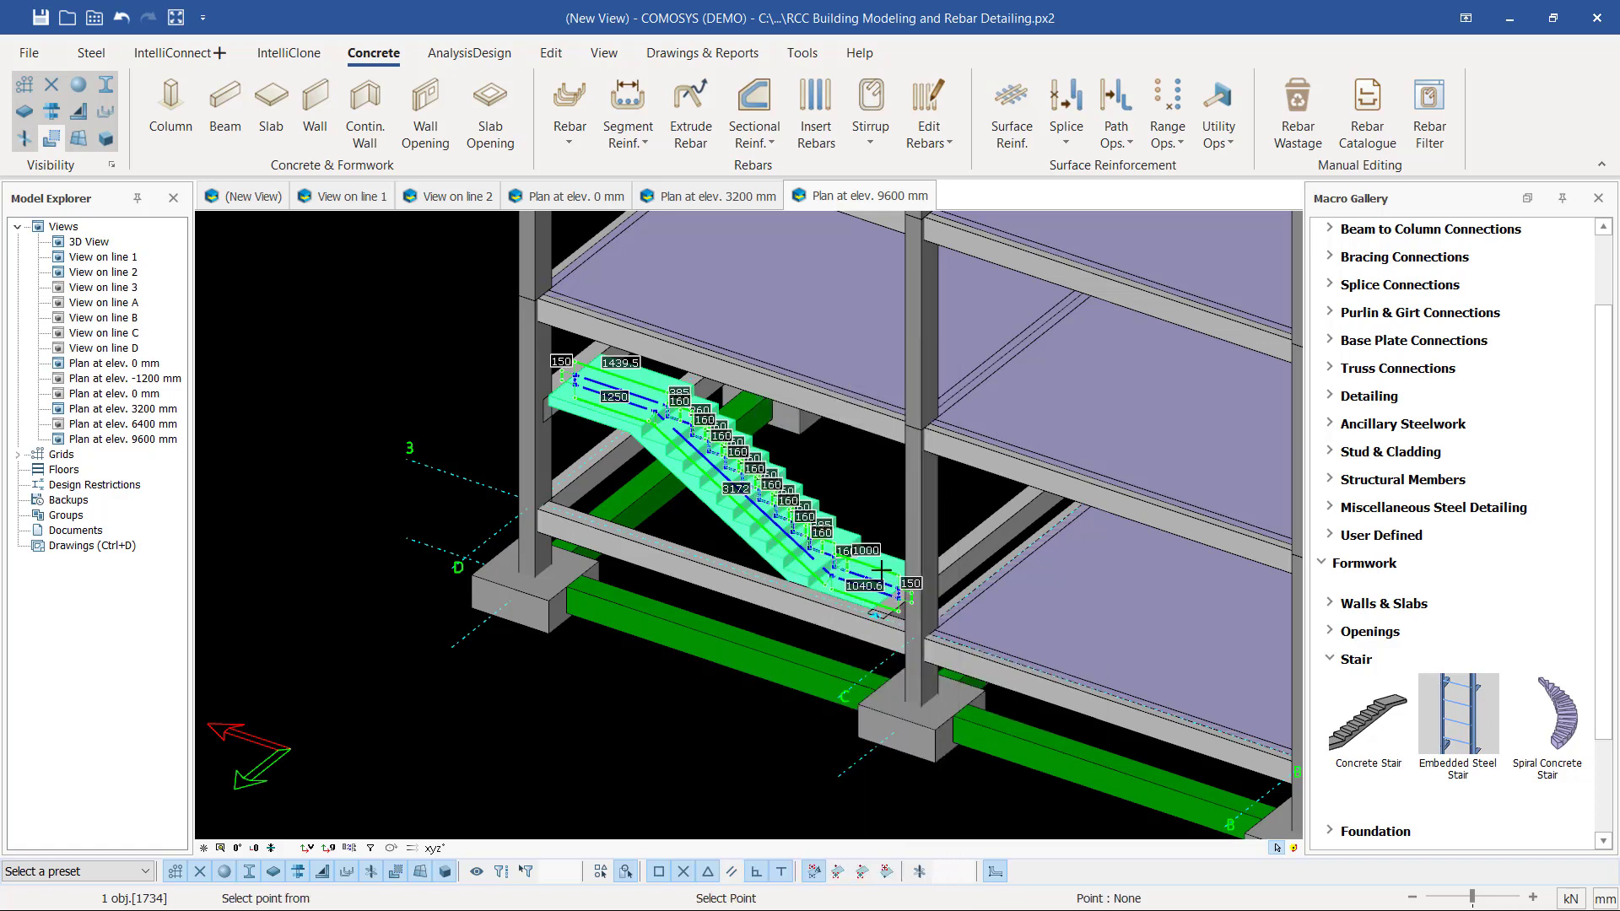
scroll(546, 329, "up", 6)
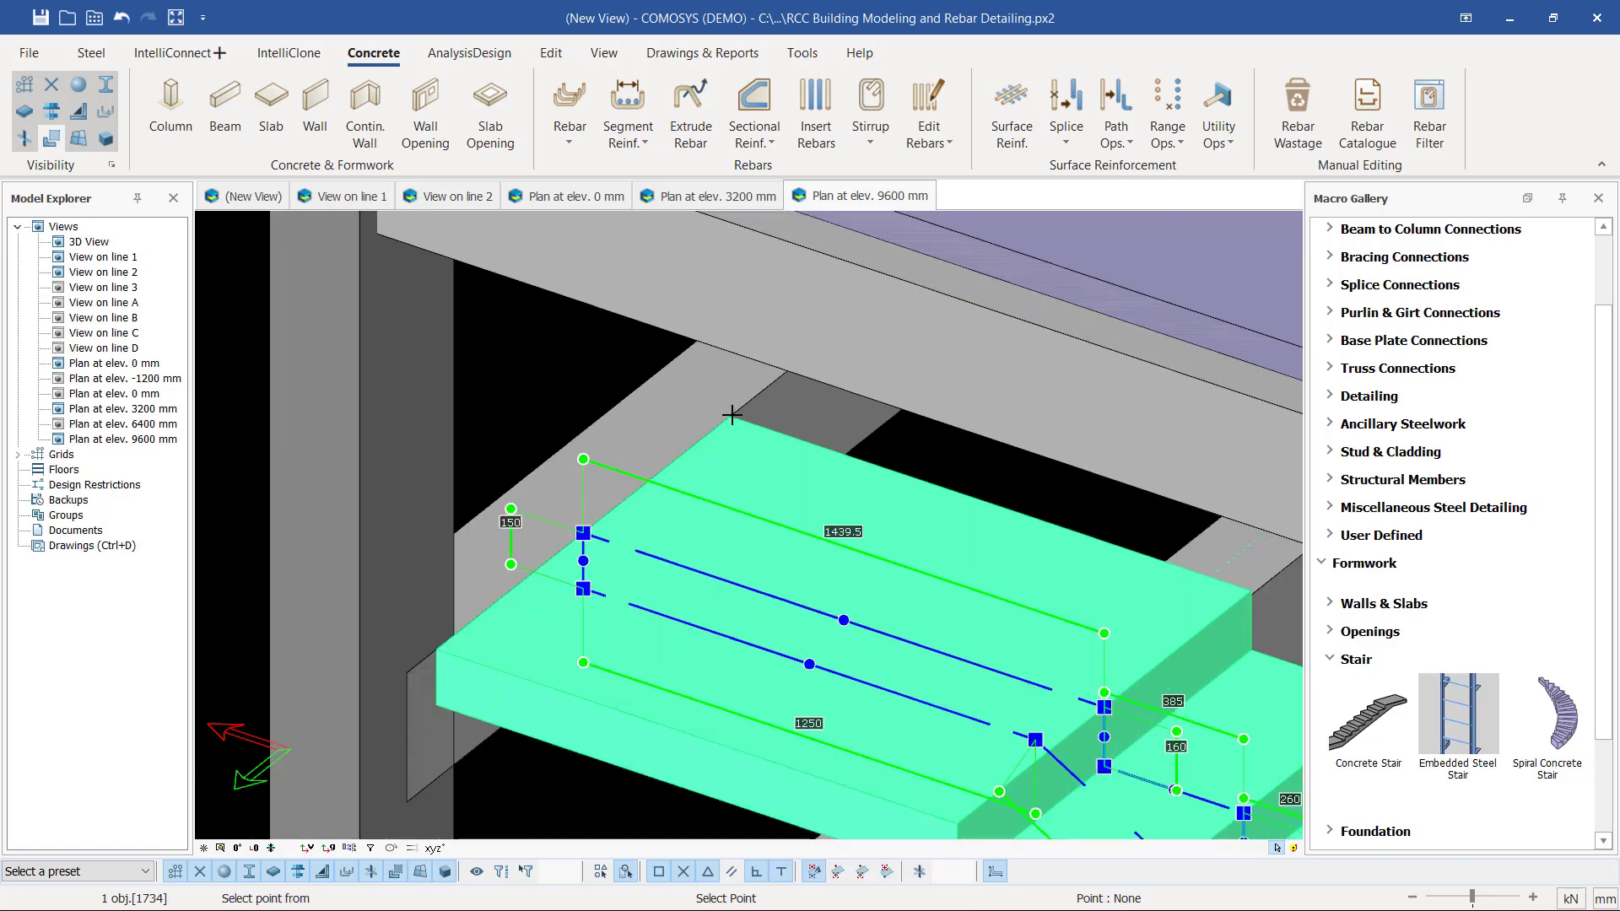
left_click(731, 415)
scroll(430, 641, "up", 3)
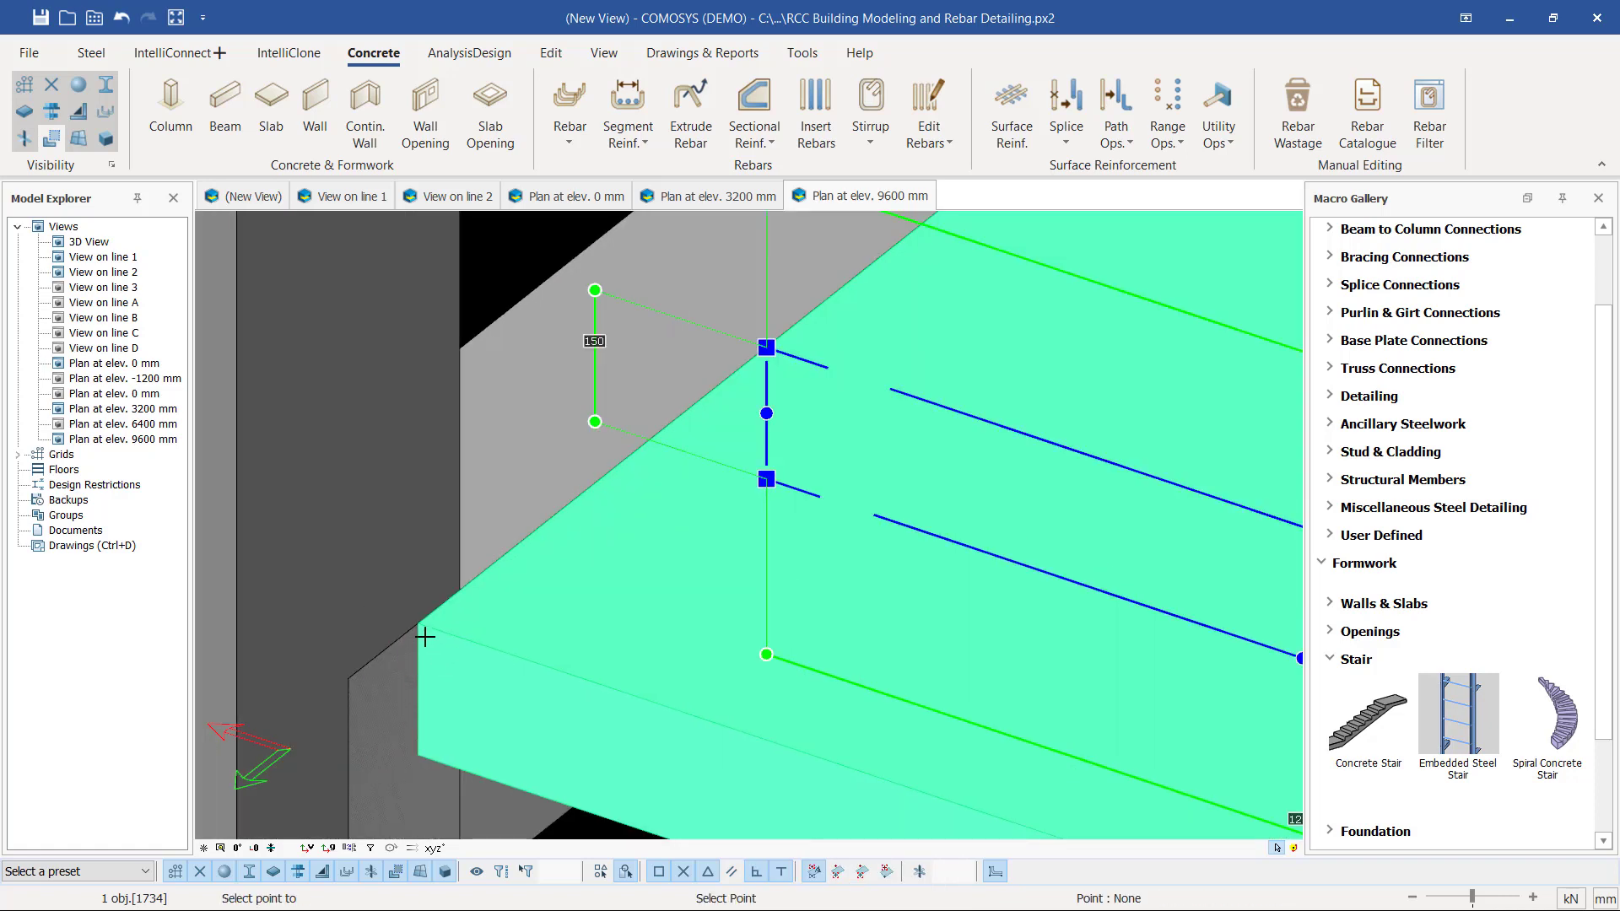
left_click(423, 622)
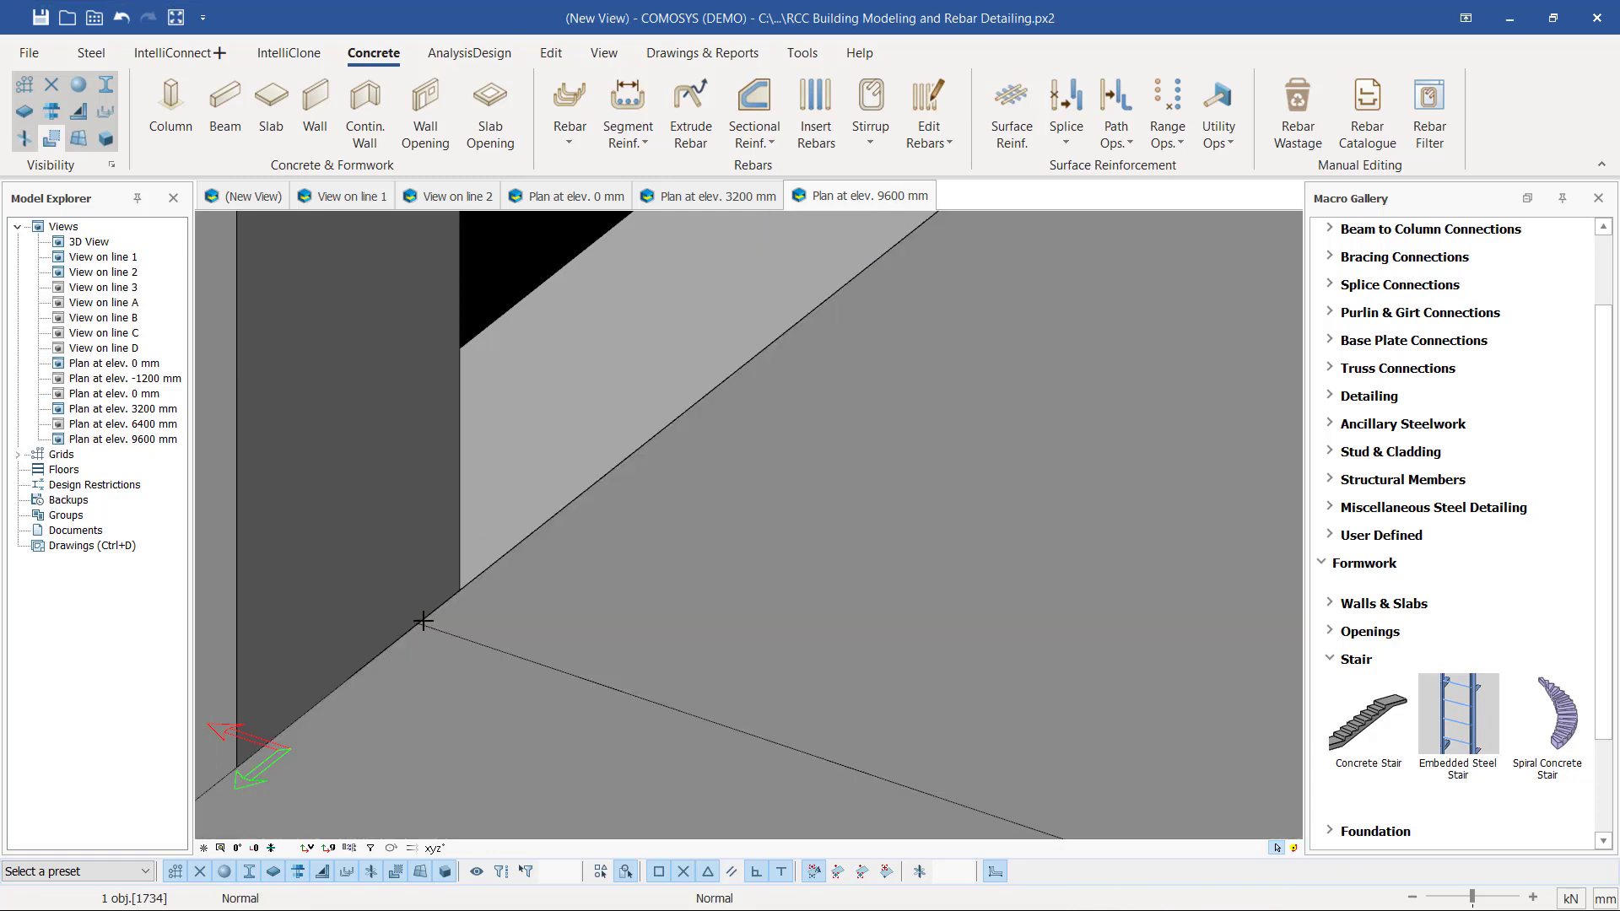
scroll(513, 329, "down", 1)
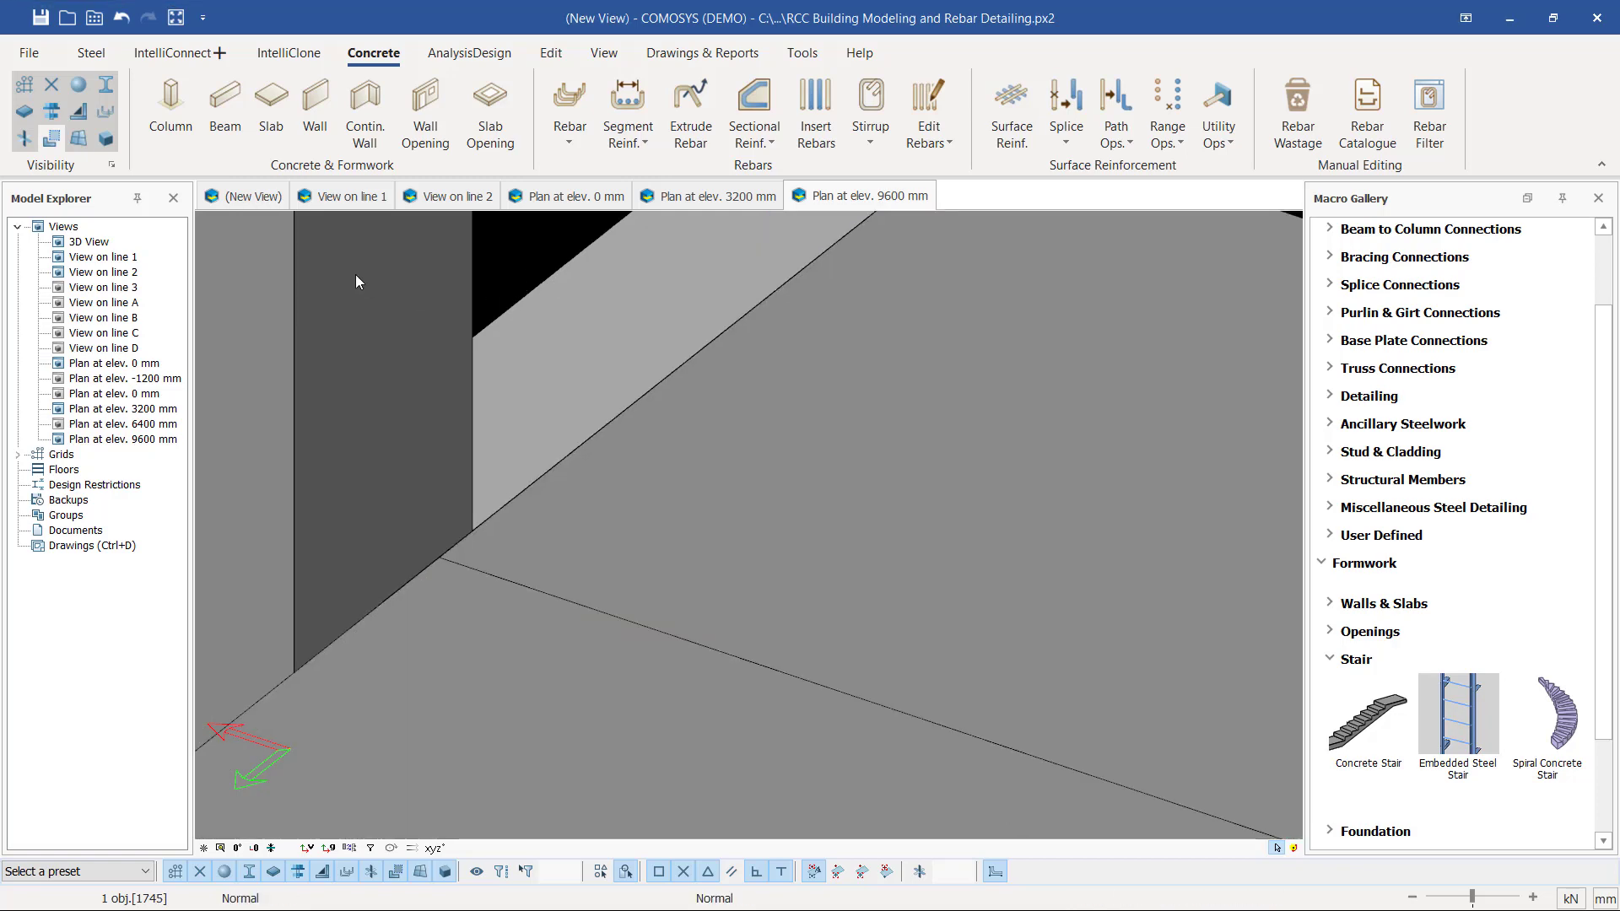
scroll(405, 329, "down", 5)
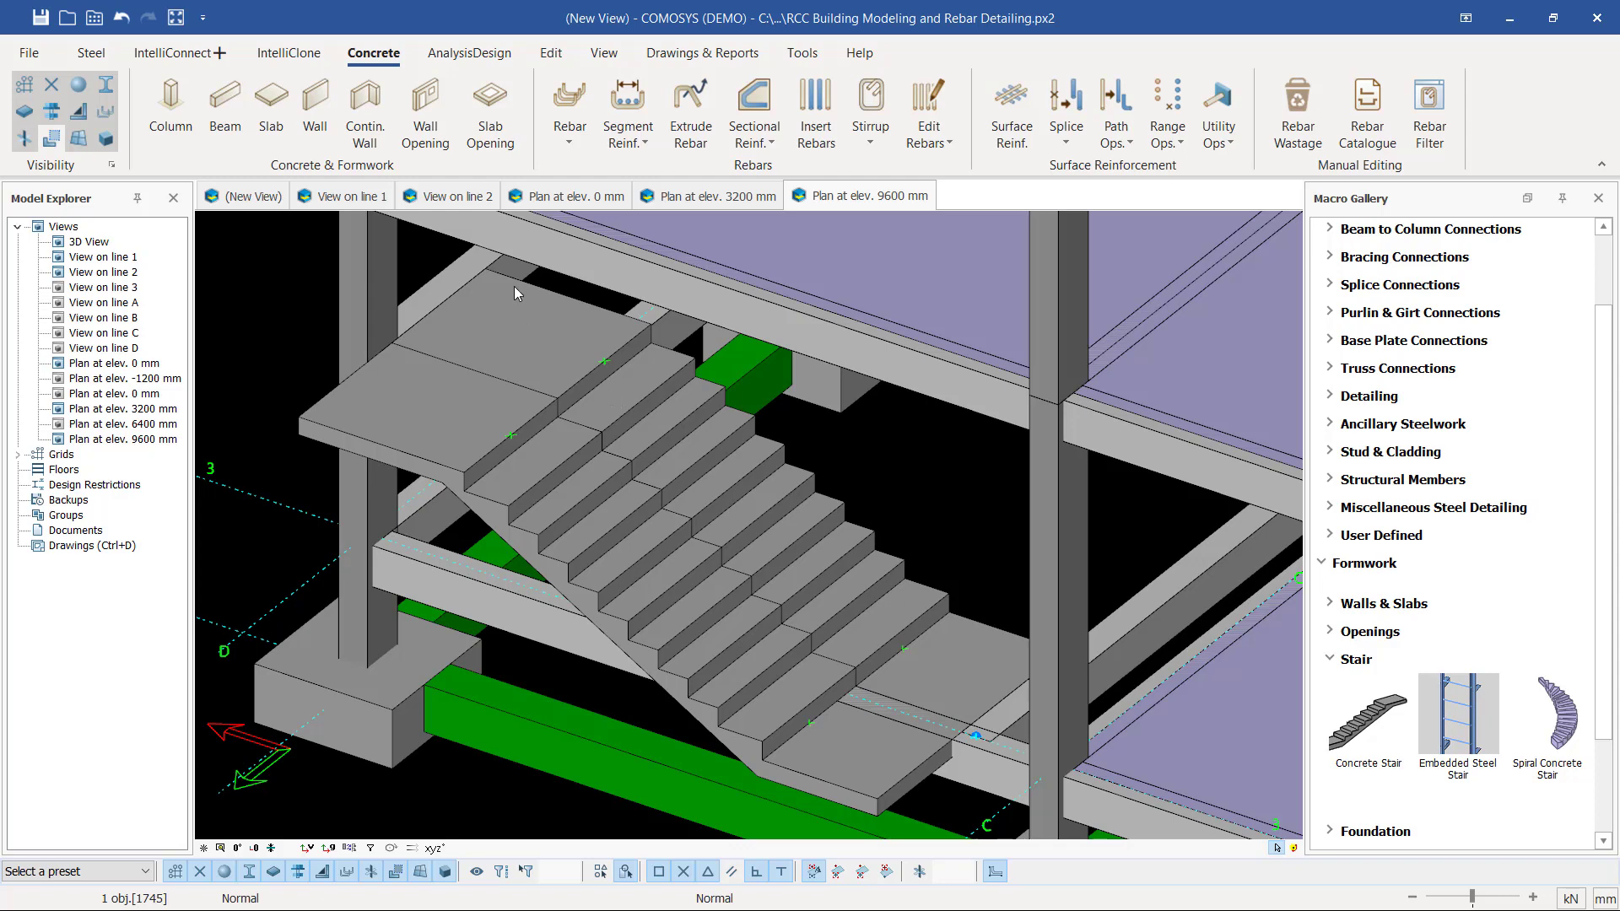
- Mirror the copied stair with Move Mirror about the plane through the two top corners of its lower landing's end edge
left_click(633, 545)
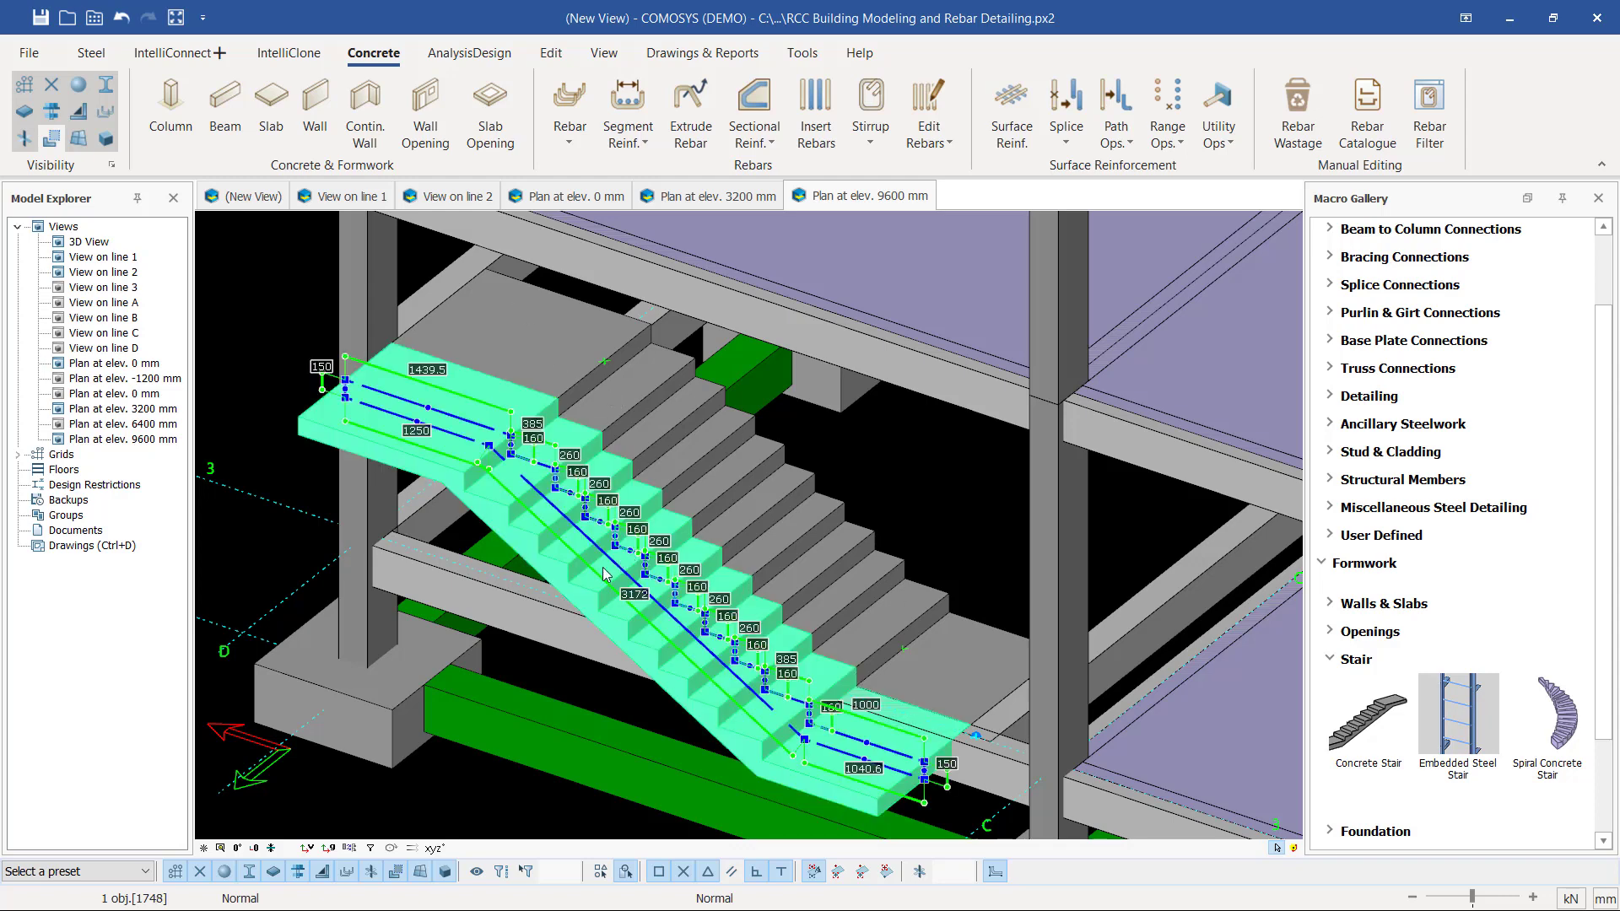
right_click(604, 575)
mouse_move(696, 319)
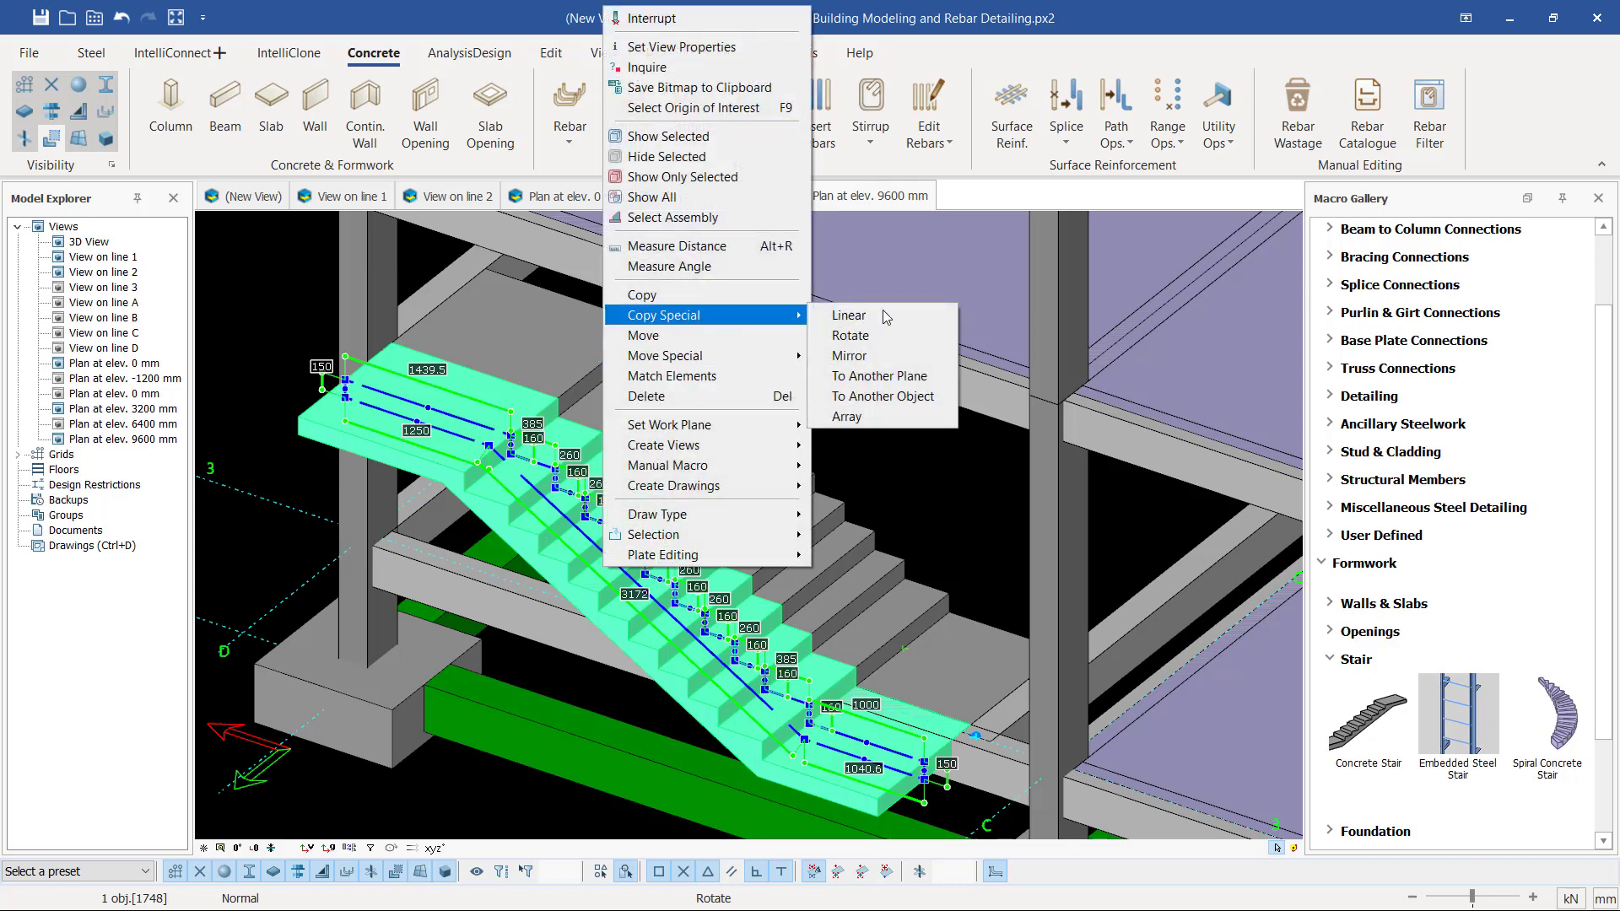
mouse_move(671, 364)
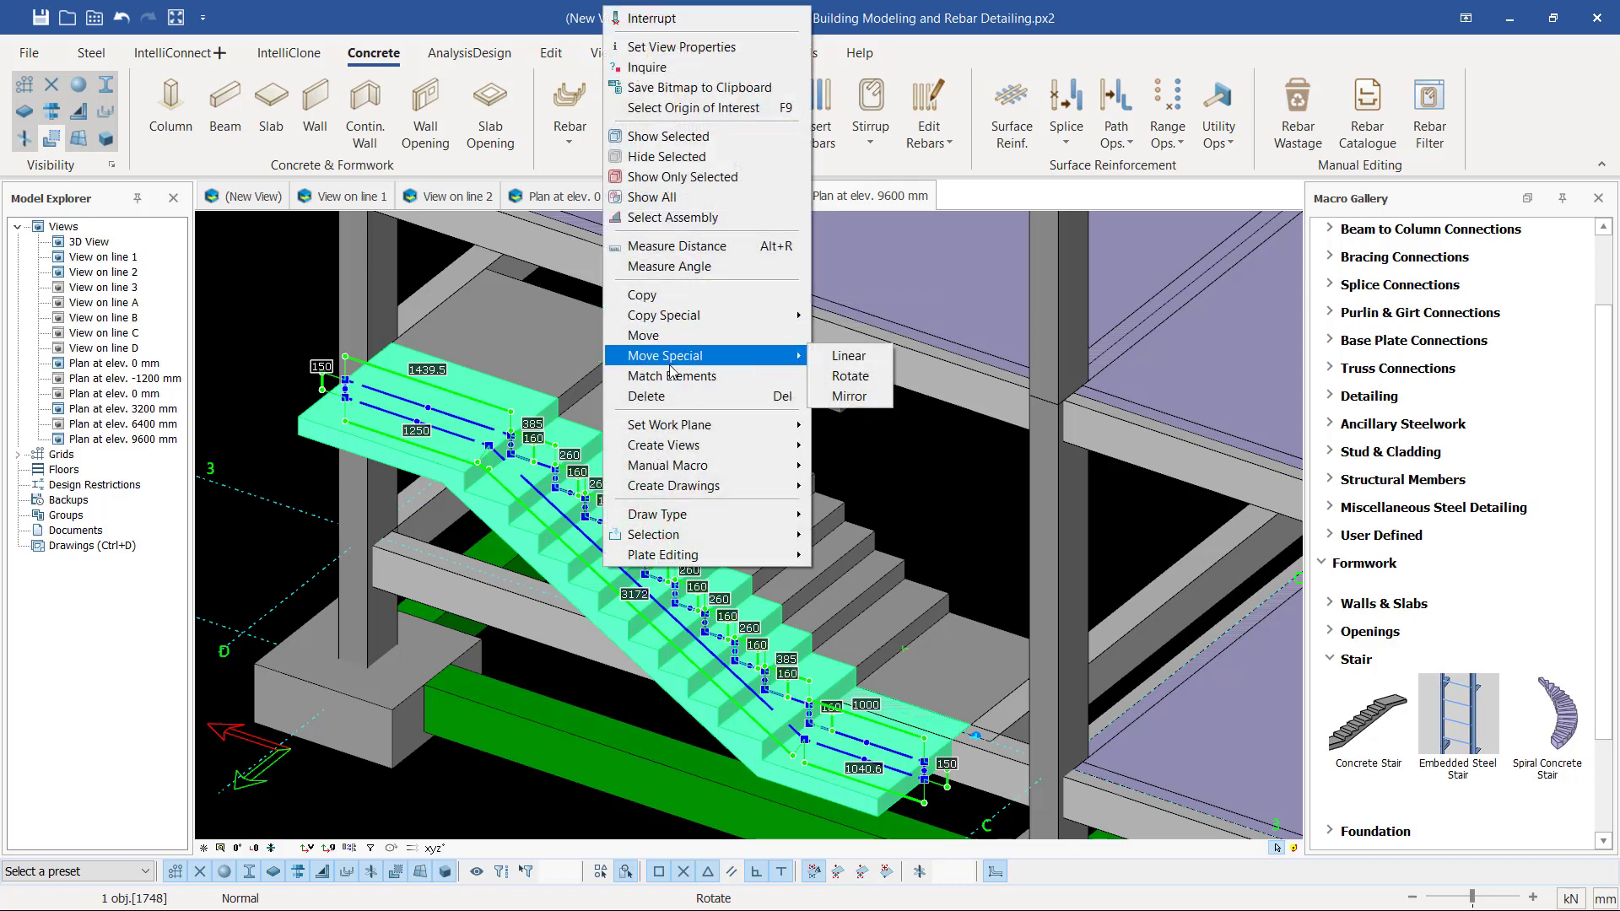
left_click(849, 396)
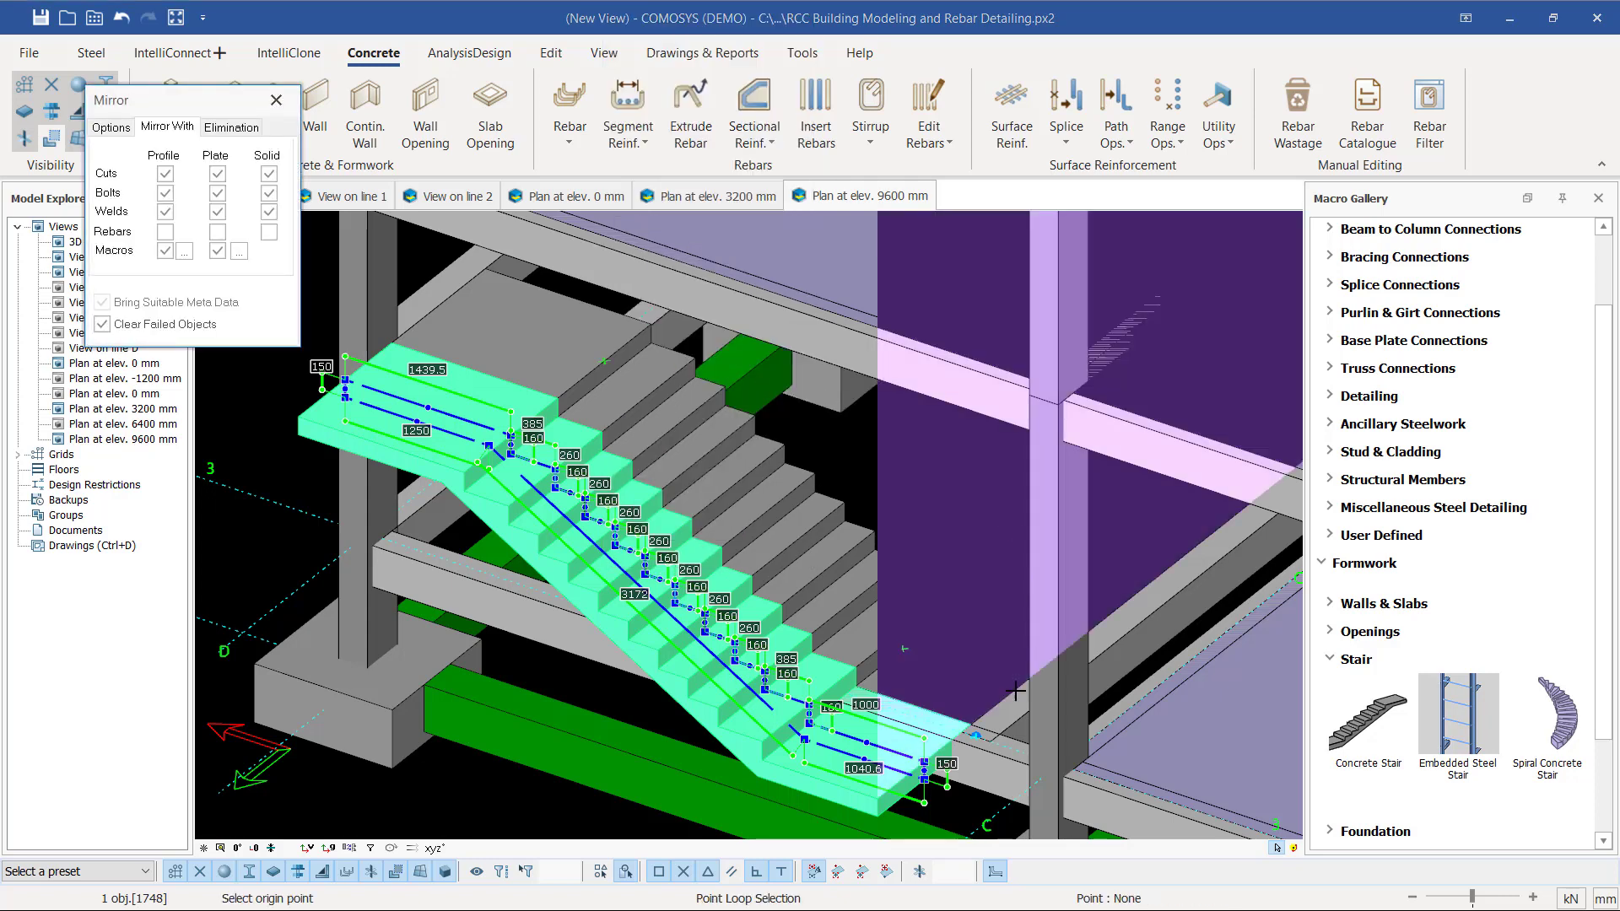
scroll(805, 765, "up", 5)
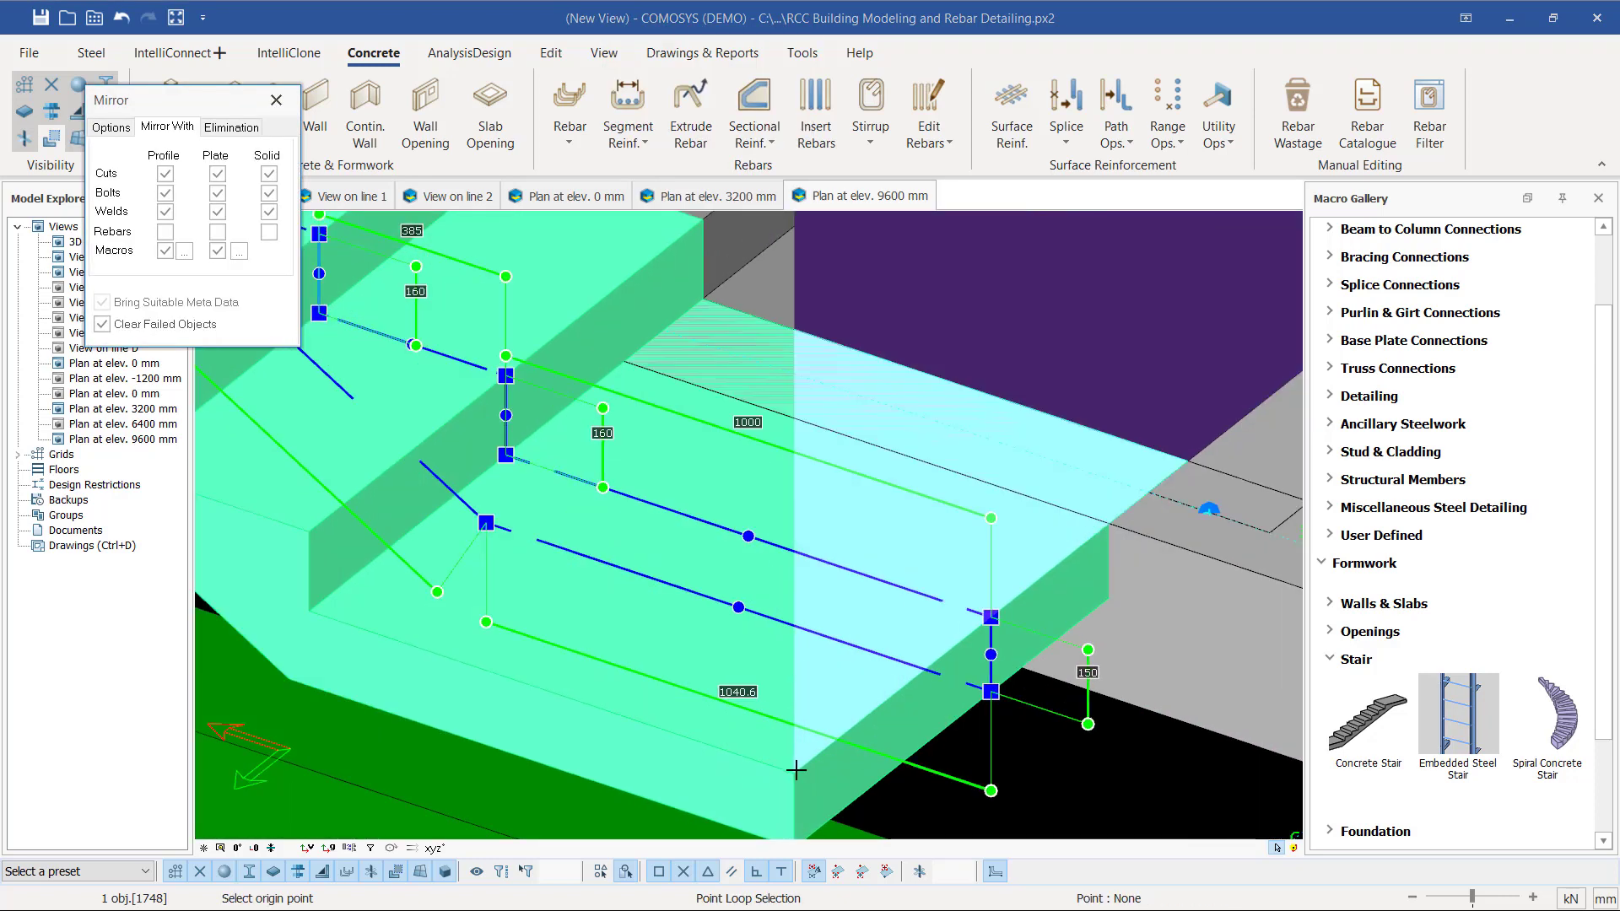
left_click(793, 776)
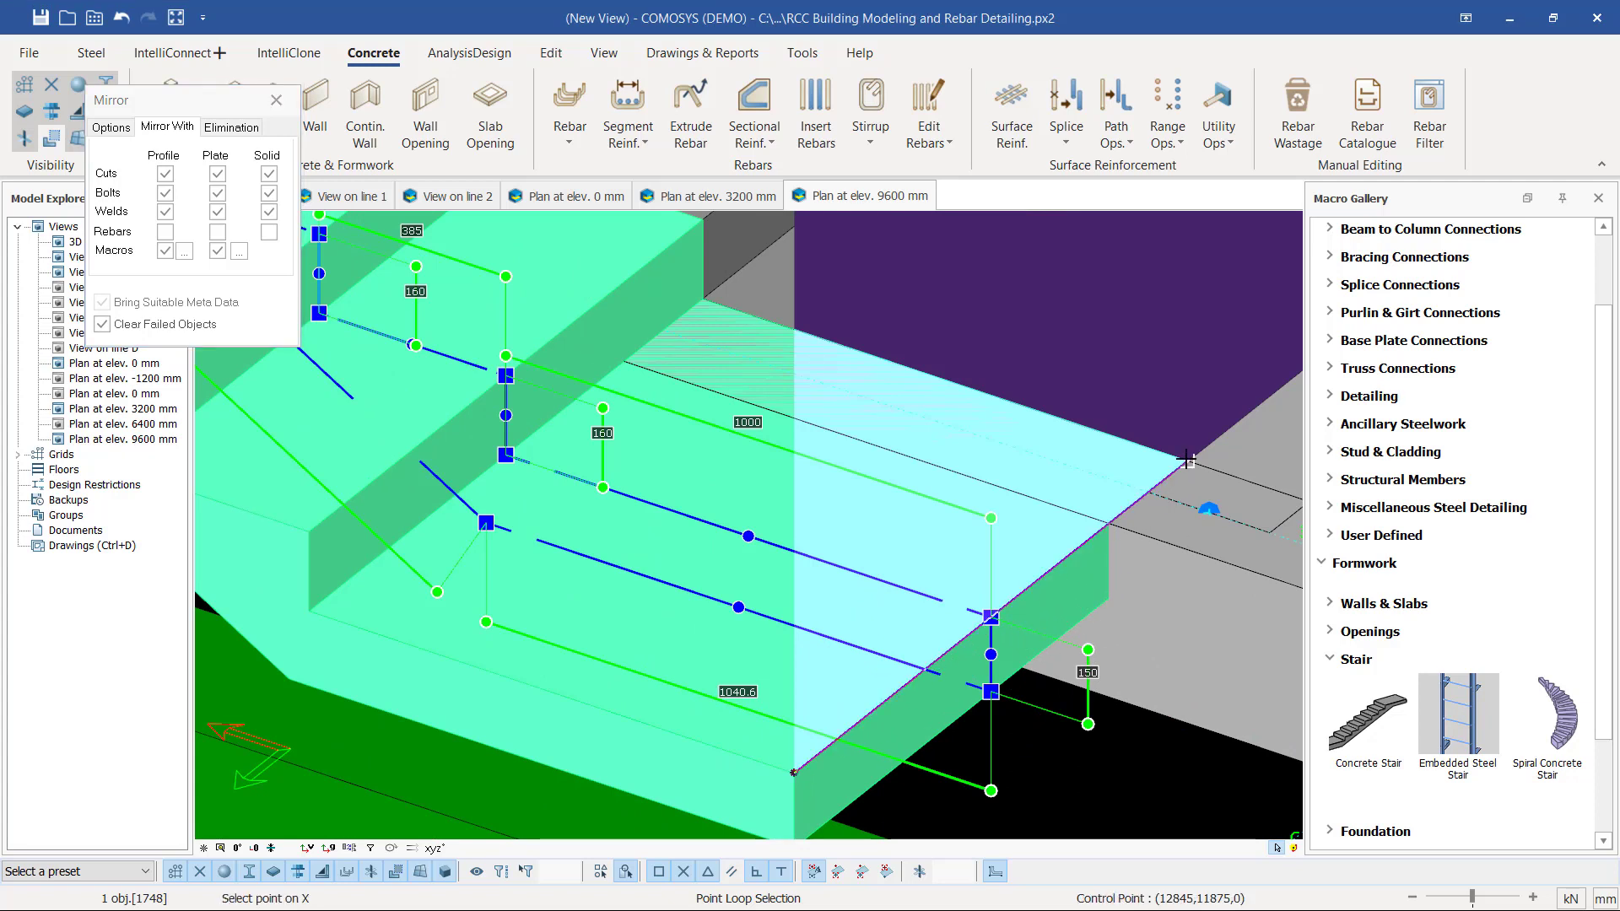
left_click(1186, 459)
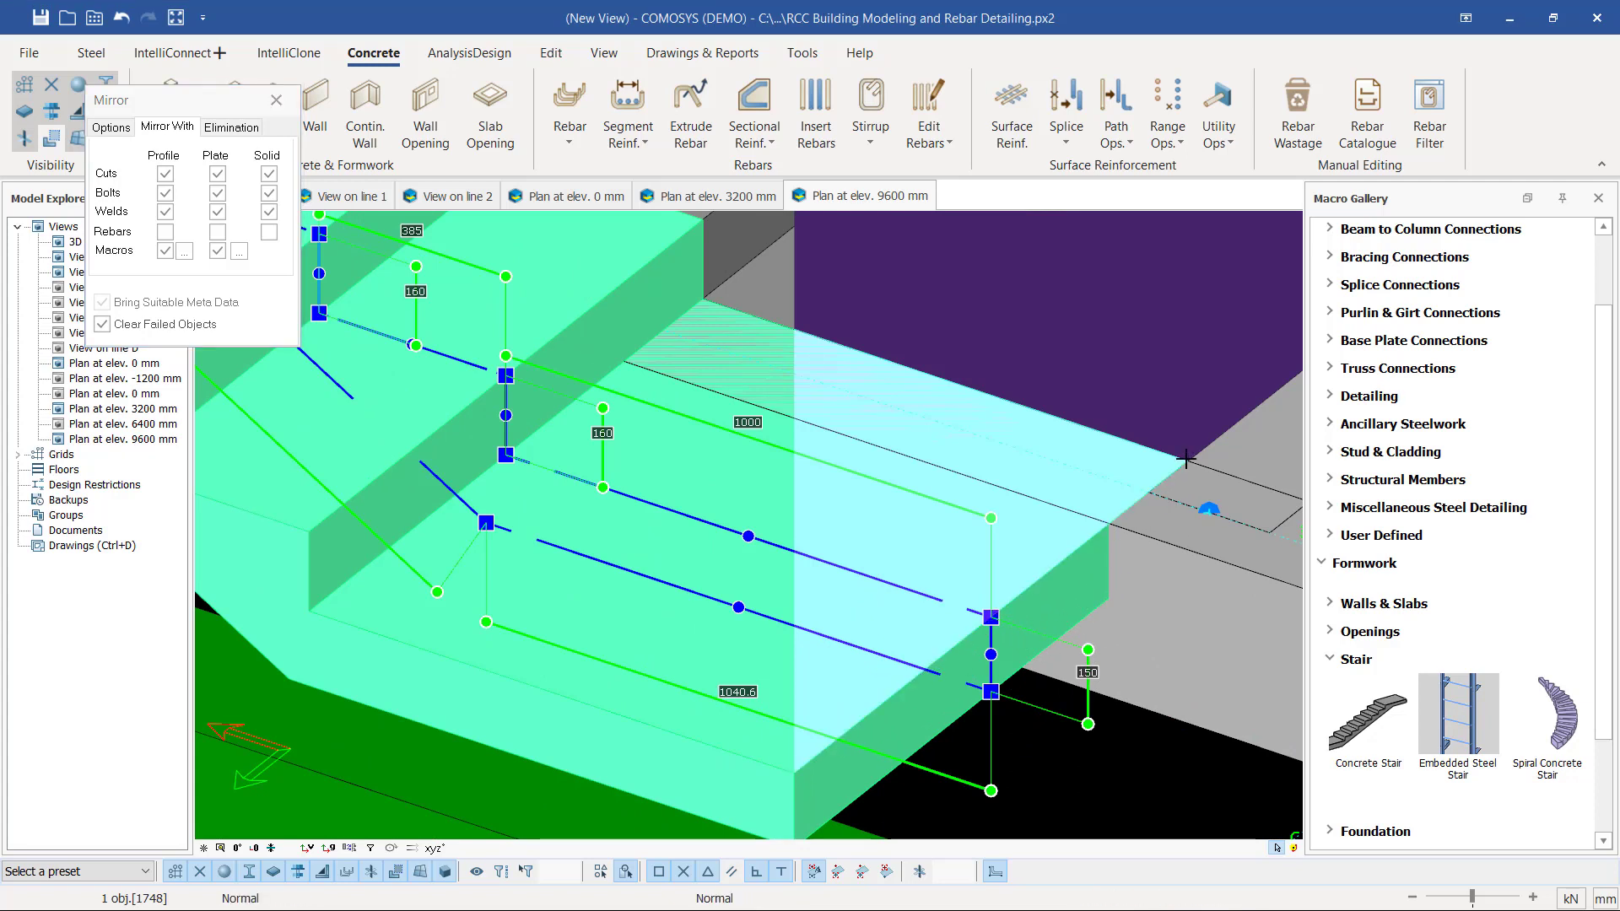
left_click(111, 127)
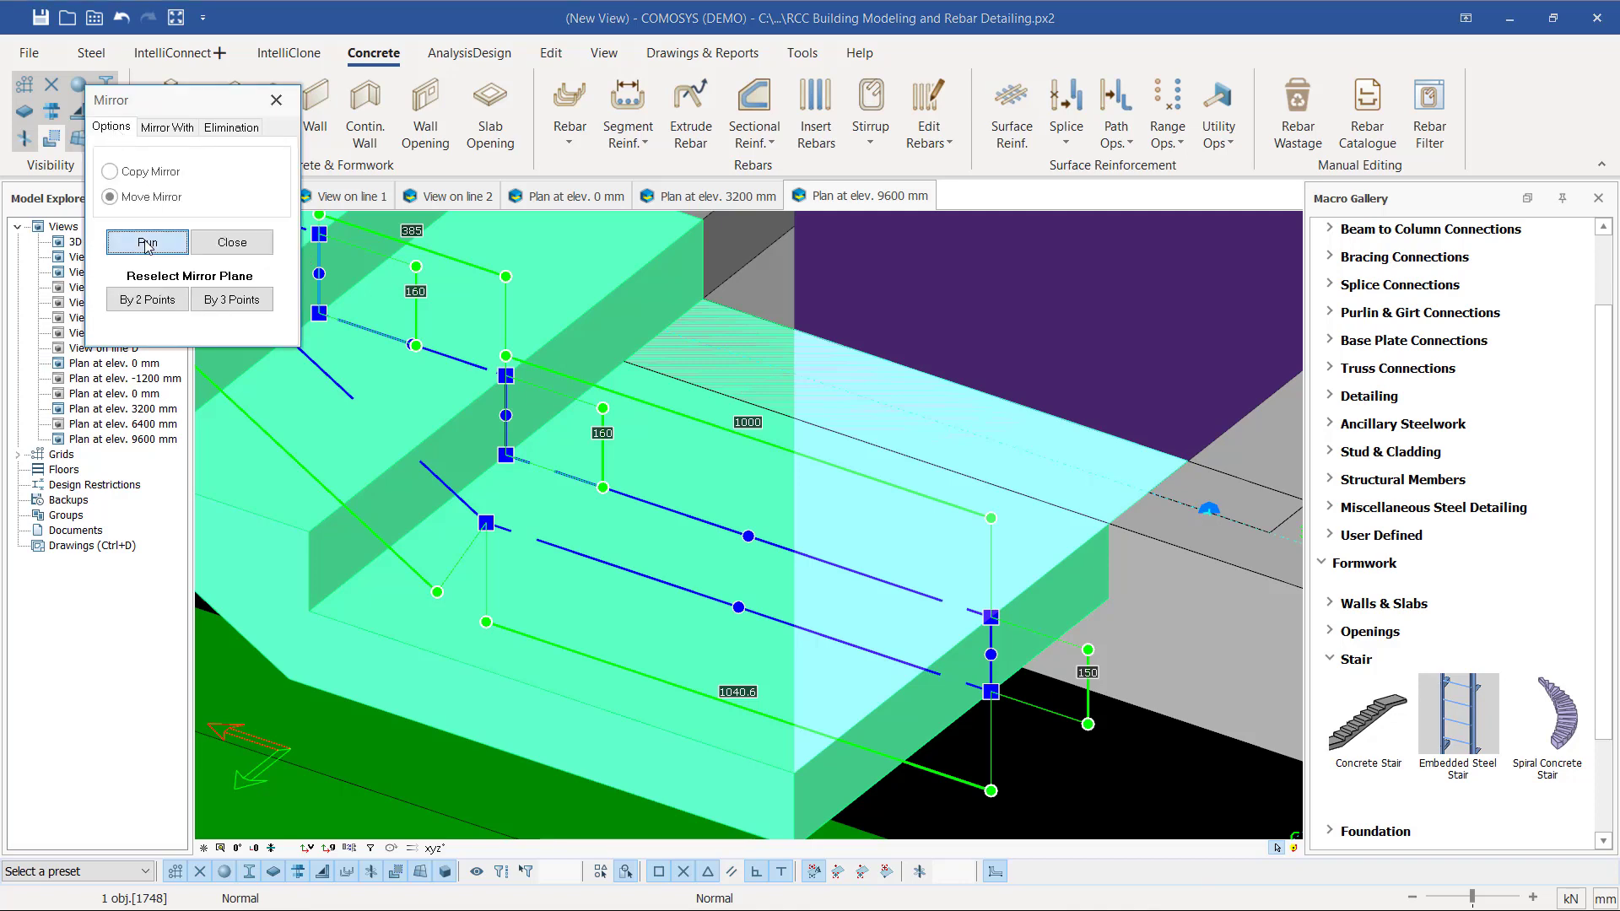
left_click(147, 244)
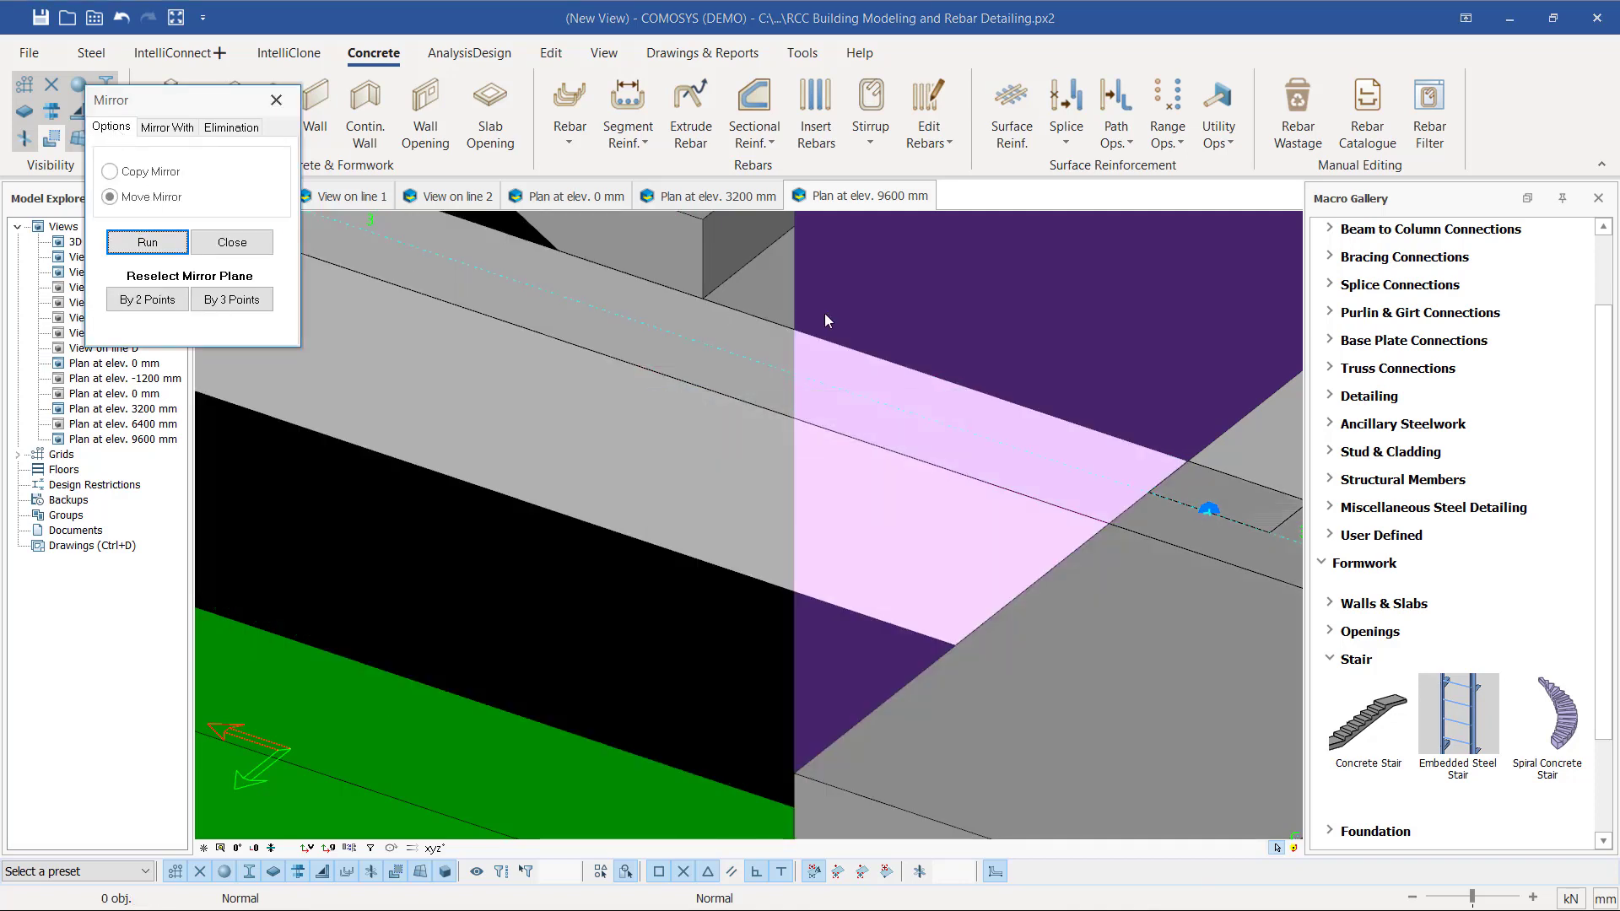
left_click(257, 252)
scroll(586, 383, "down", 5)
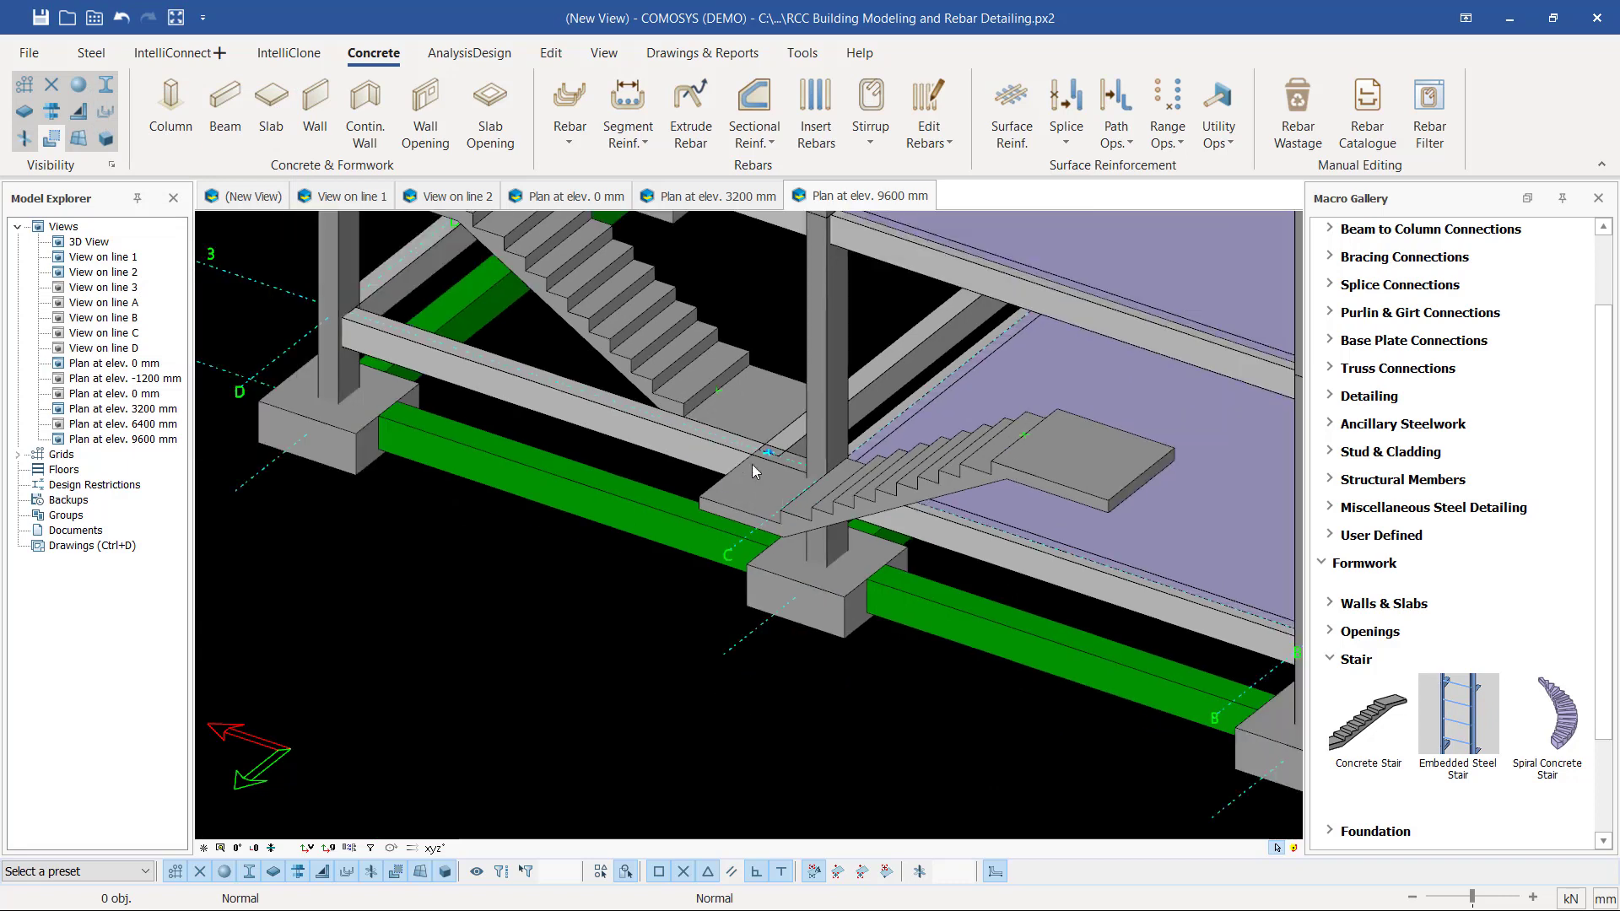
- Move the mirrored stair from its lower landing's end corner to the inner end corner of the first flight's upper landing
scroll(753, 465, "up", 2)
left_click(750, 509)
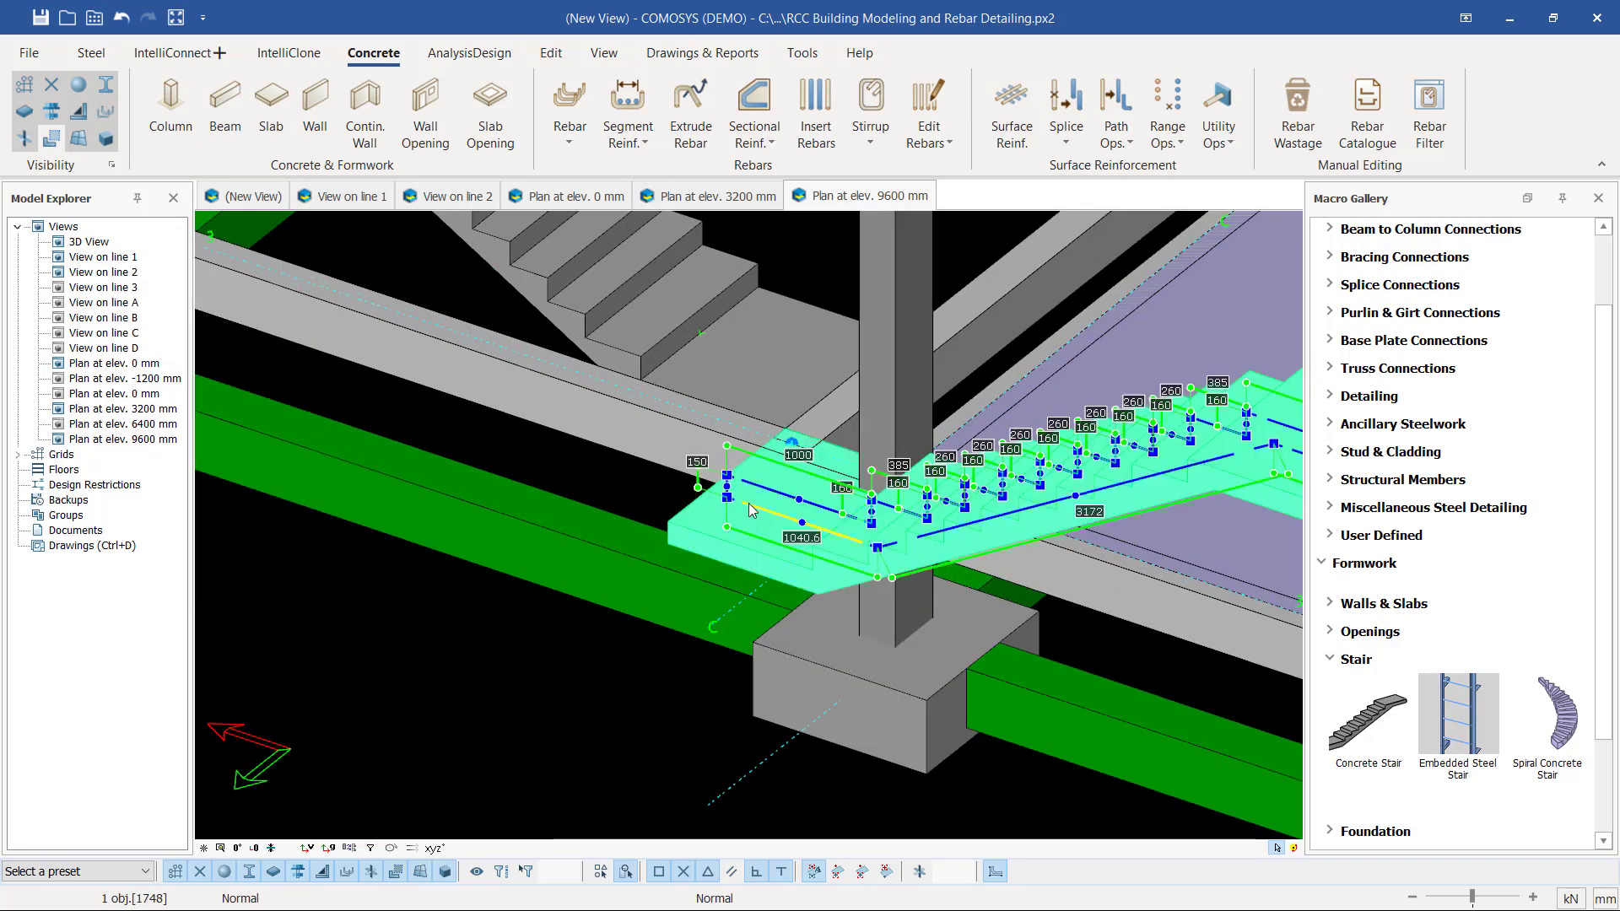
right_click(749, 504)
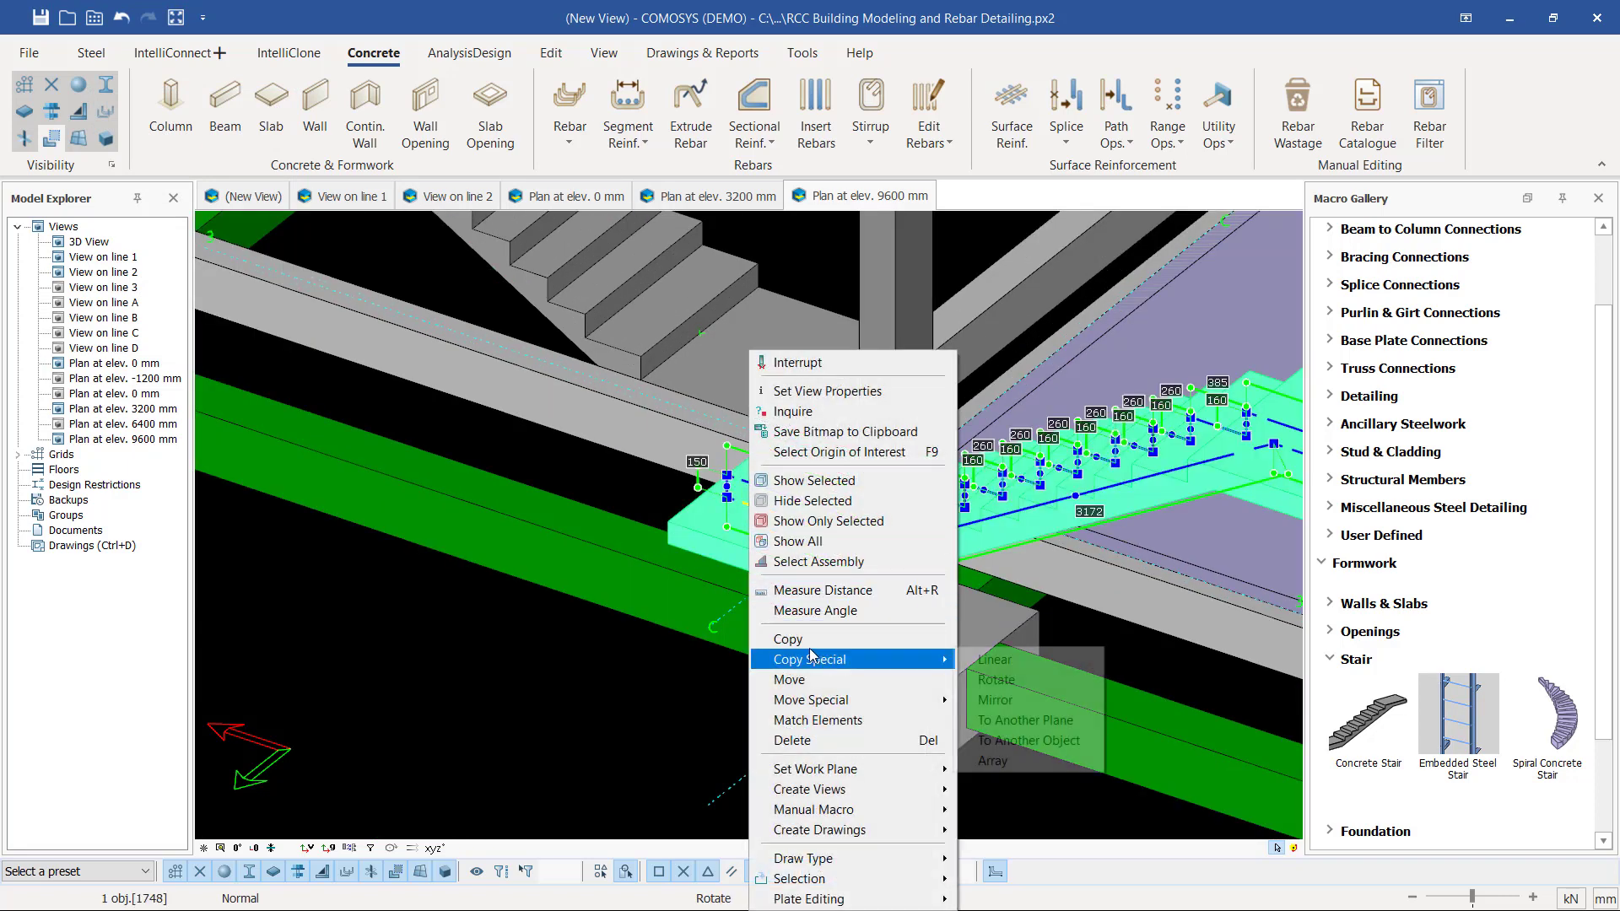
left_click(797, 679)
scroll(679, 525, "up", 6)
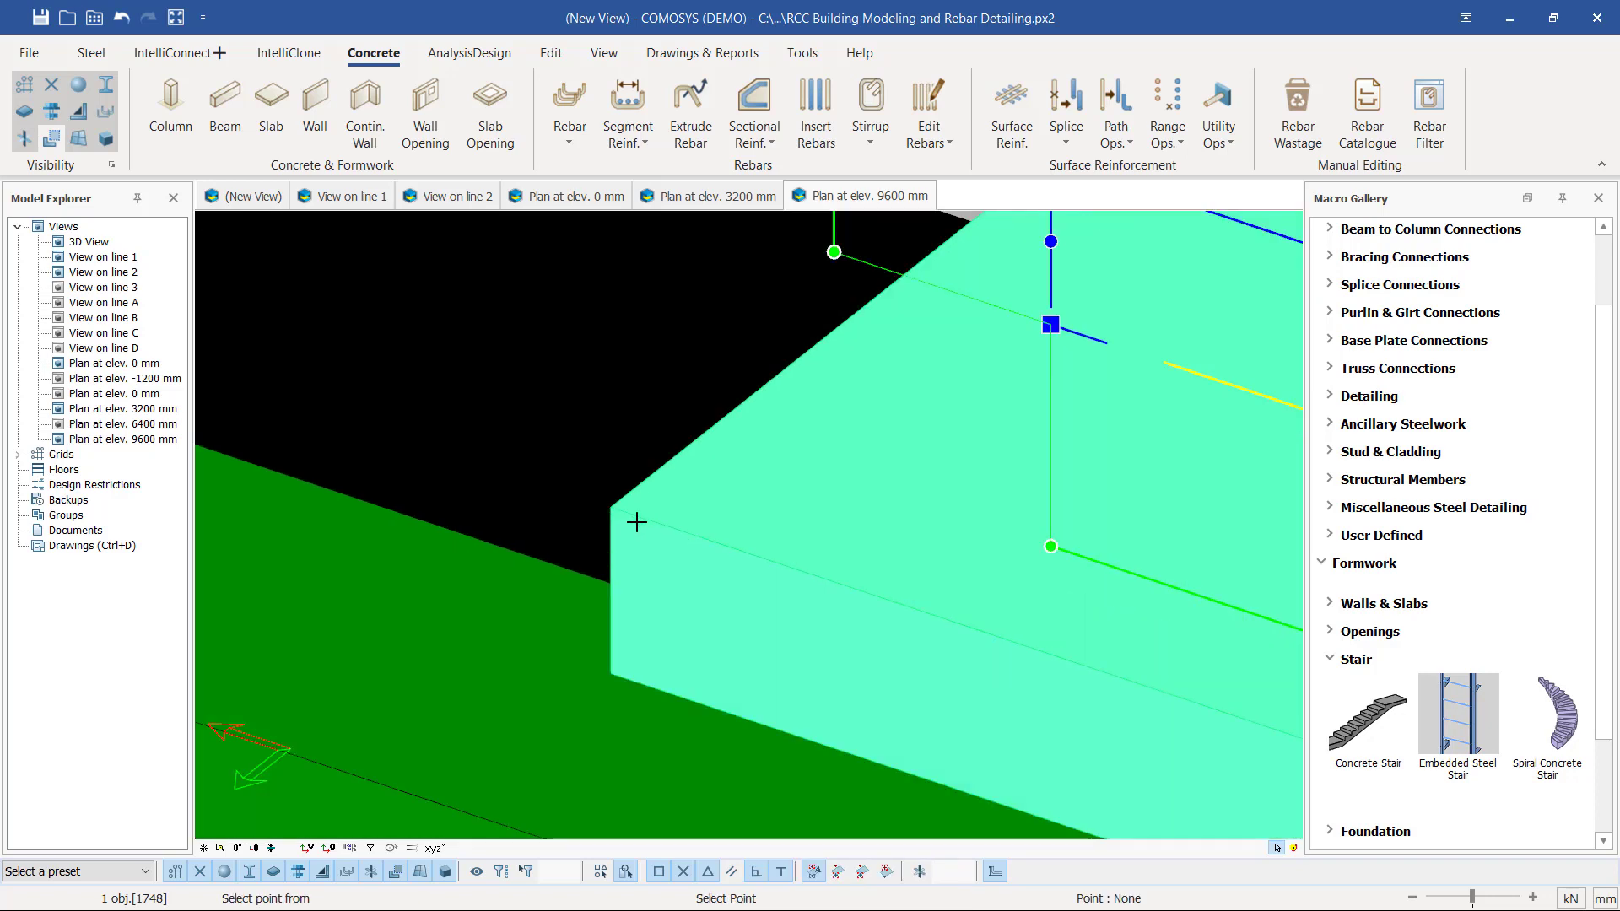
left_click(910, 687)
scroll(909, 687, "down", 5)
scroll(667, 359, "up", 2)
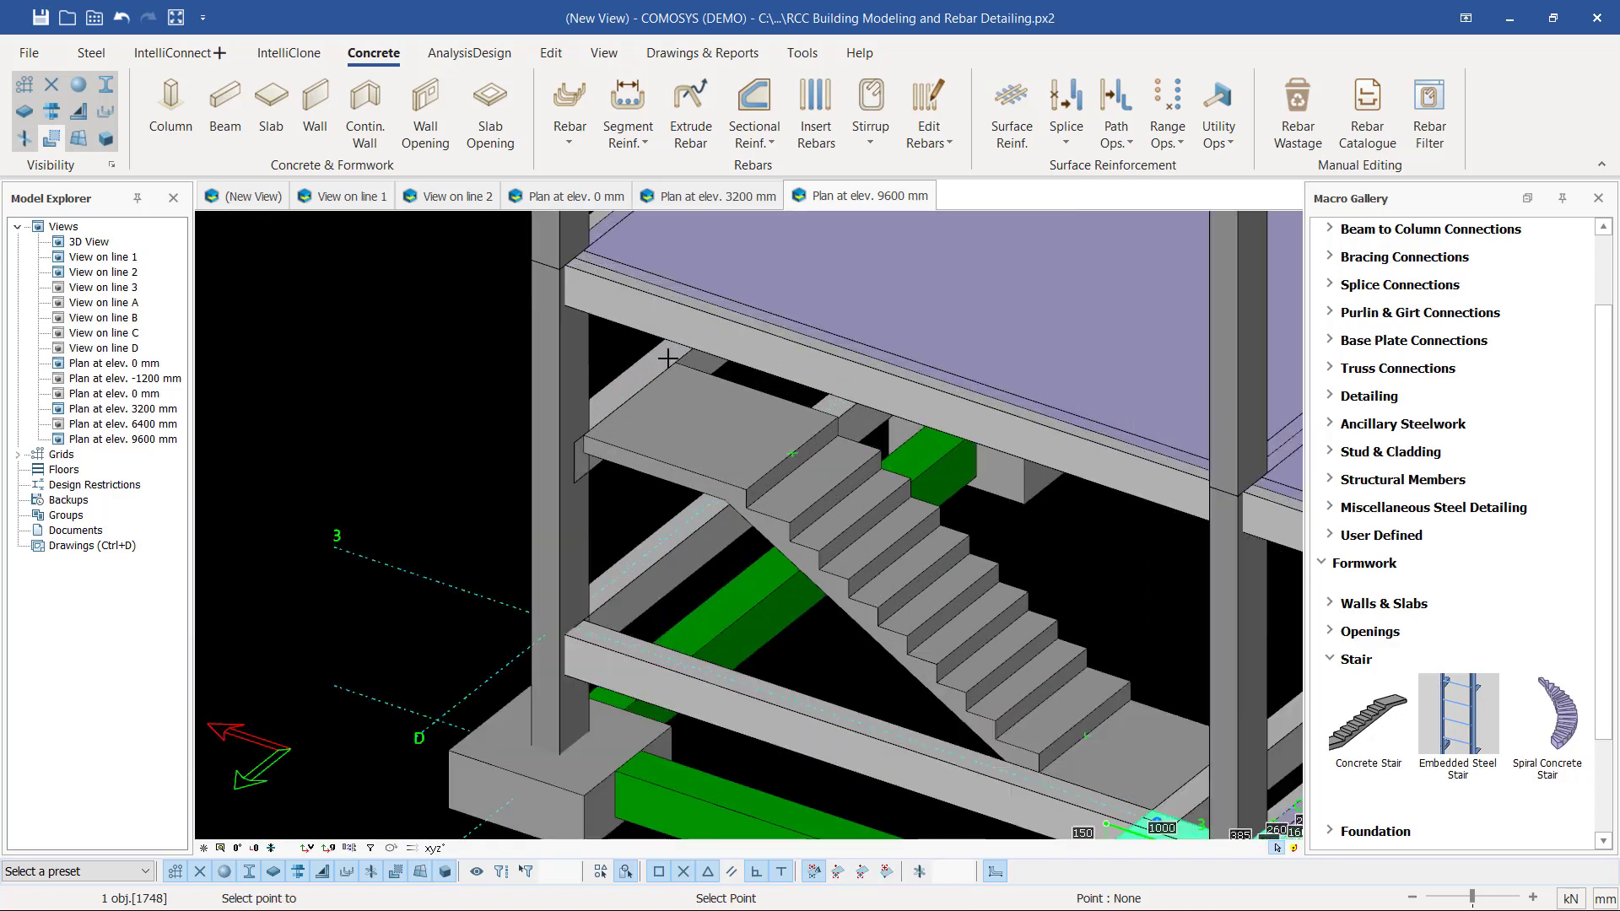
scroll(667, 359, "up", 5)
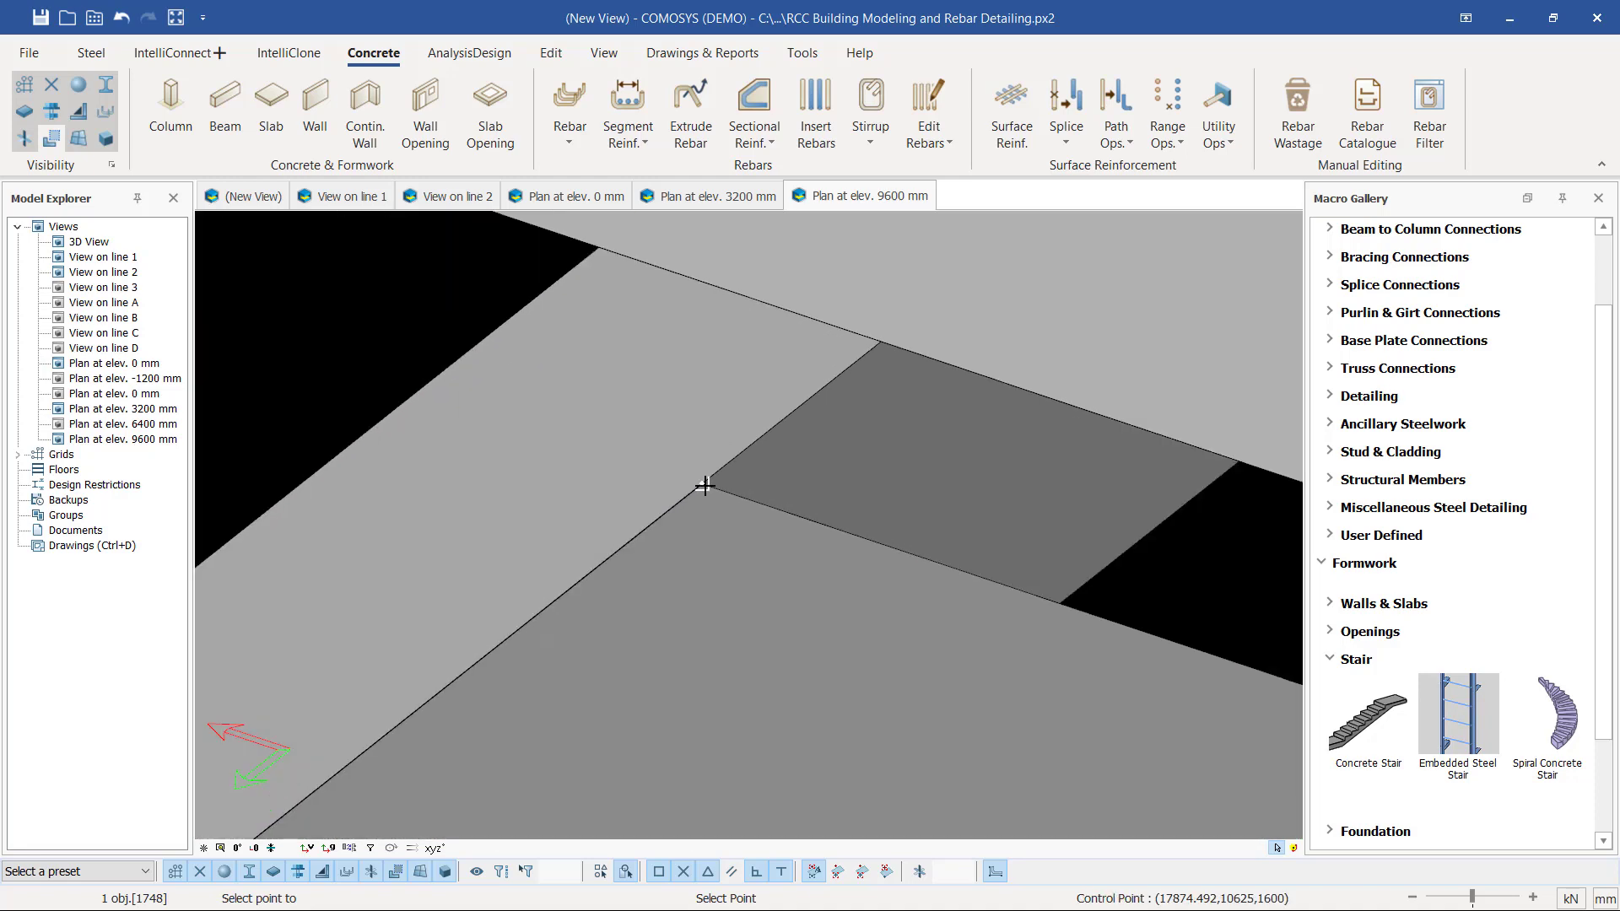
left_click(704, 486)
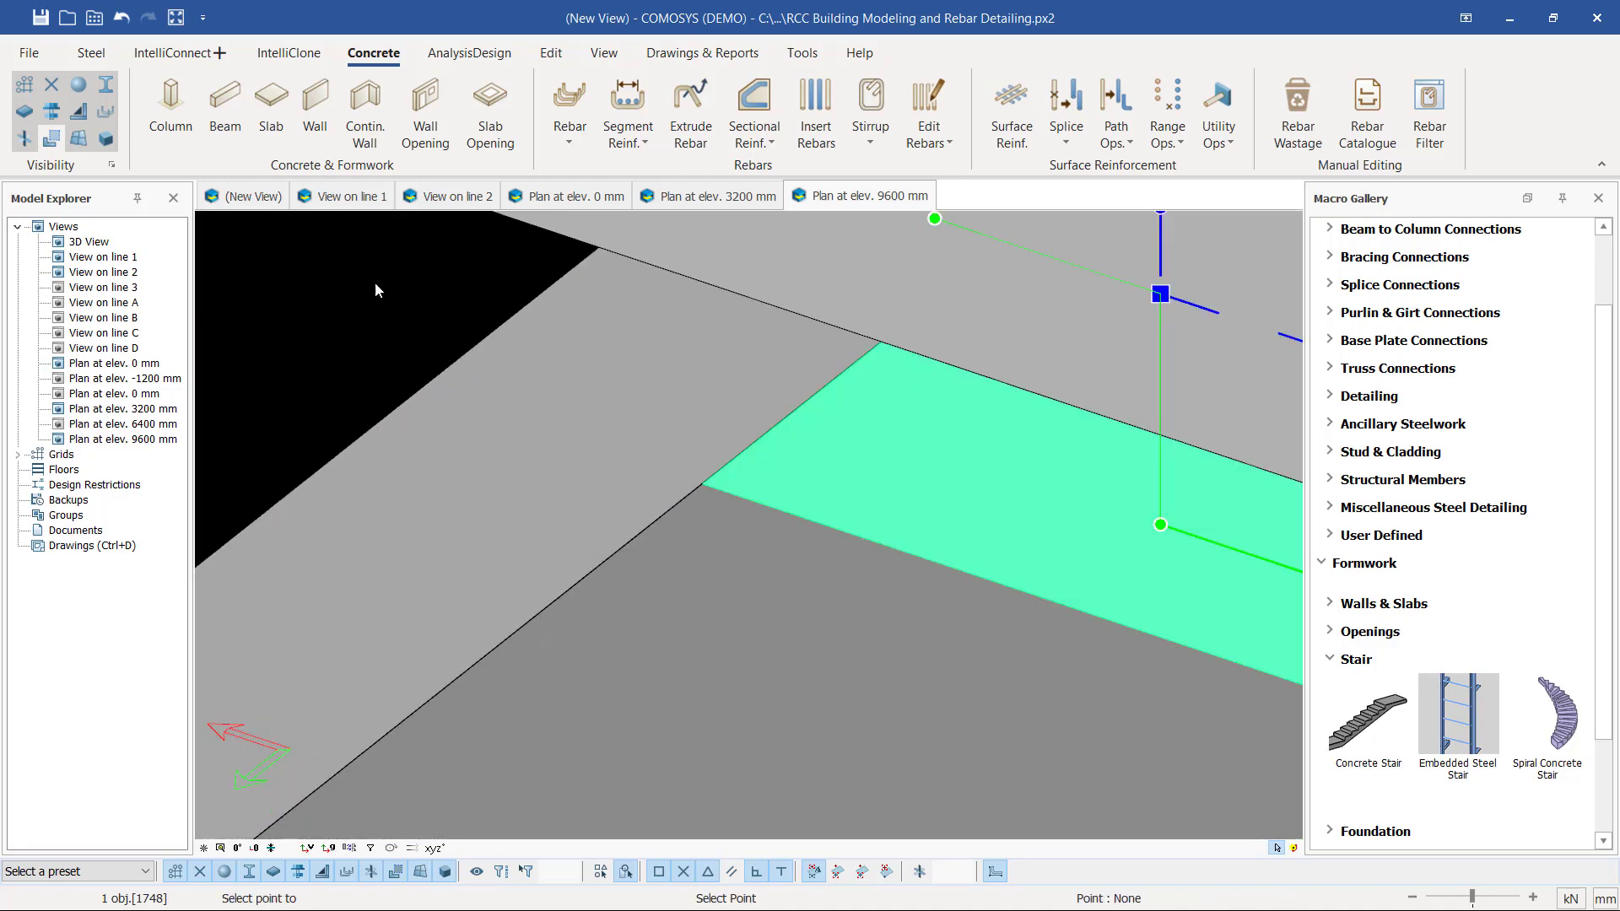
scroll(503, 391, "down", 2)
scroll(503, 392, "down", 7)
middle_click_drag(503, 391, 671, 376)
middle_click_drag(764, 498, 628, 462)
left_click(432, 437)
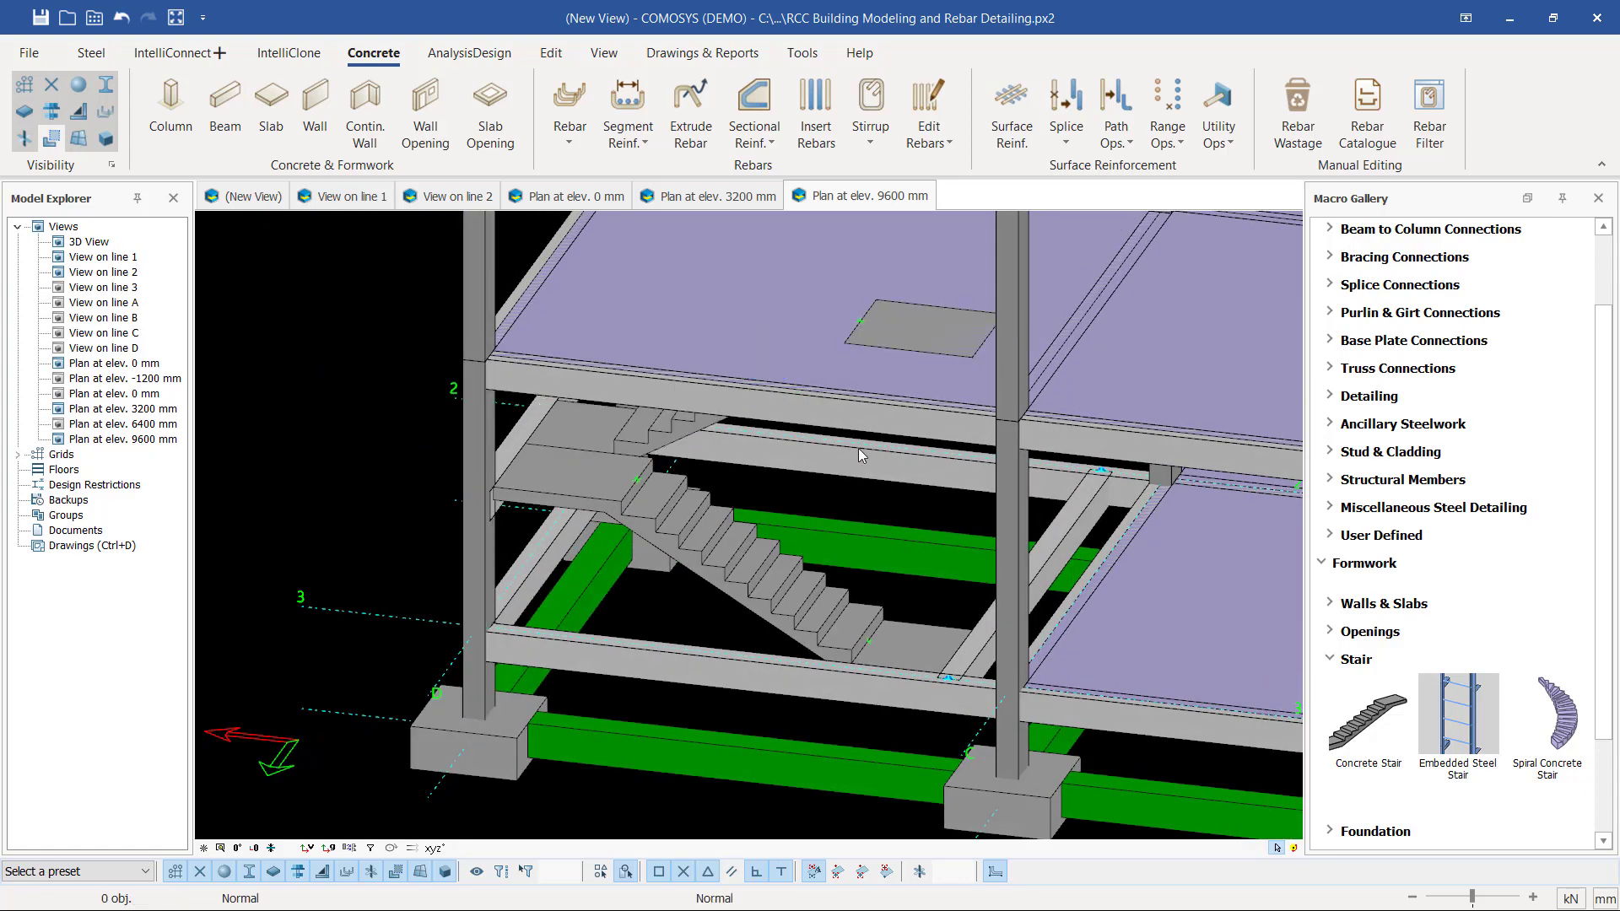
- Copy both stair flights linearly by X 0, Y 0 and Z 3200 with a count of 1
middle_click_drag(859, 455, 853, 453)
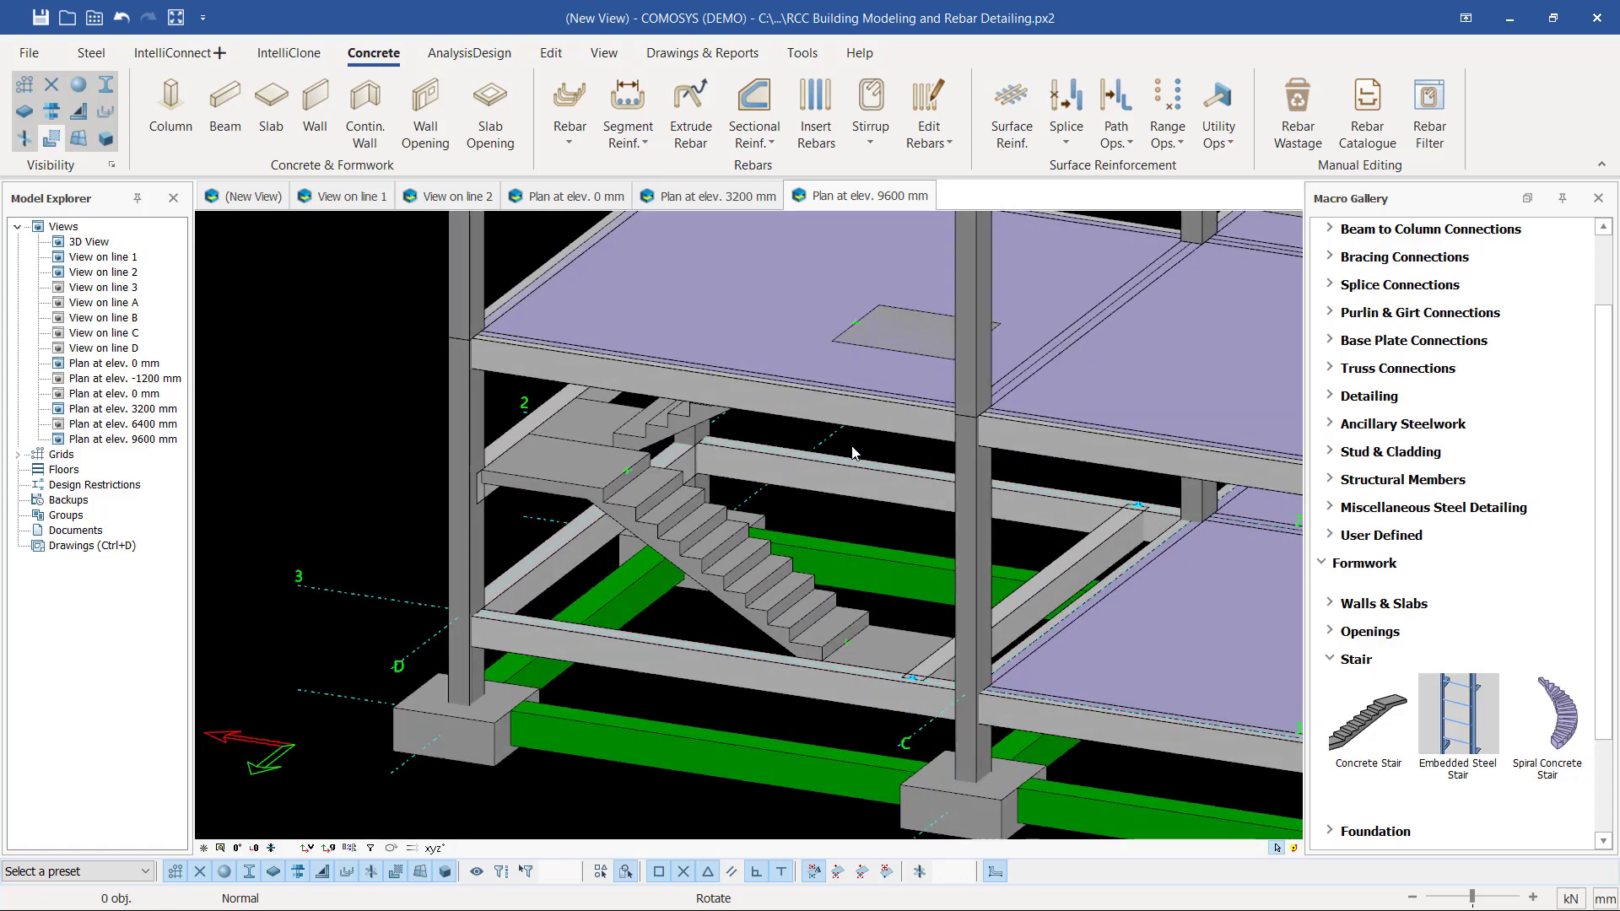
scroll(619, 447, "up", 3)
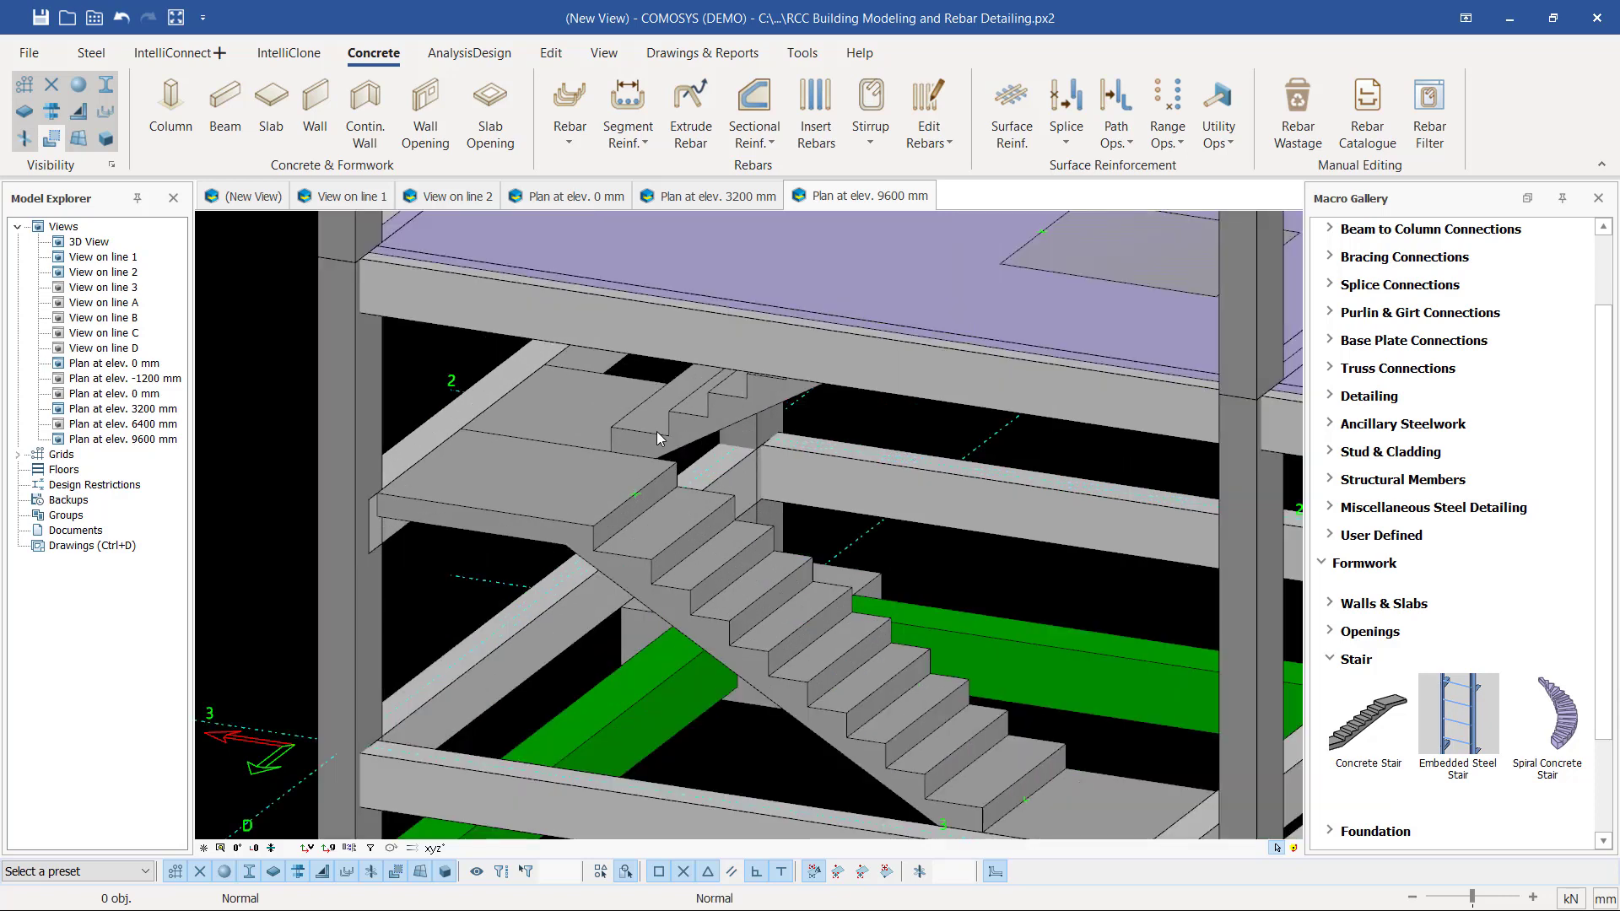
left_click(658, 434)
left_click(711, 502, "ctrl")
scroll(710, 500, "down", 2)
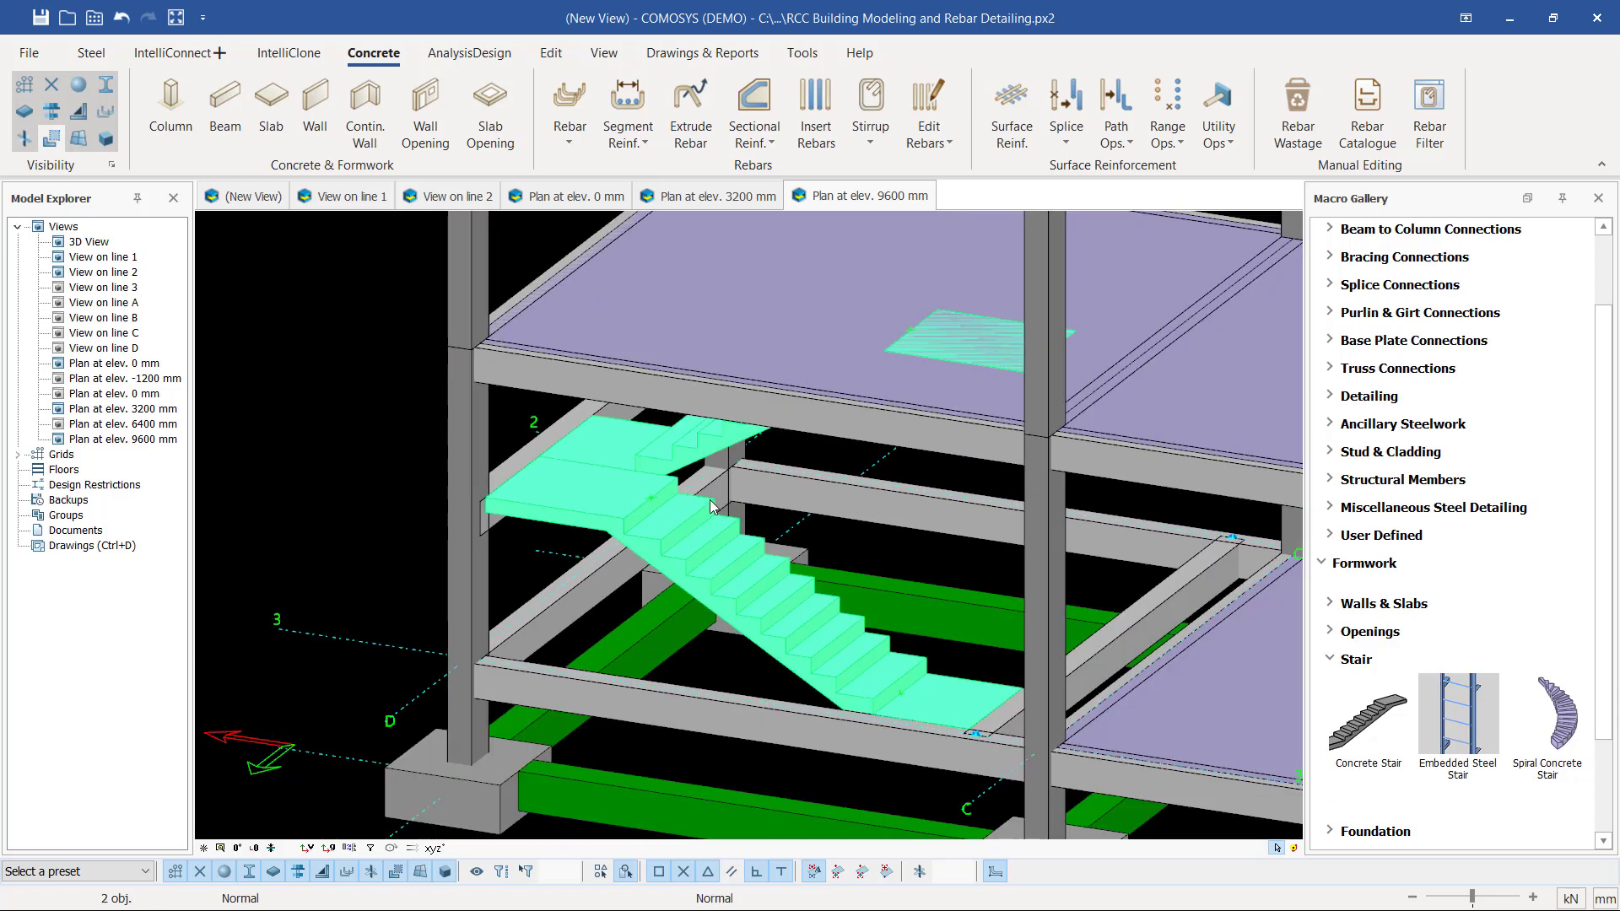
right_click(351, 375)
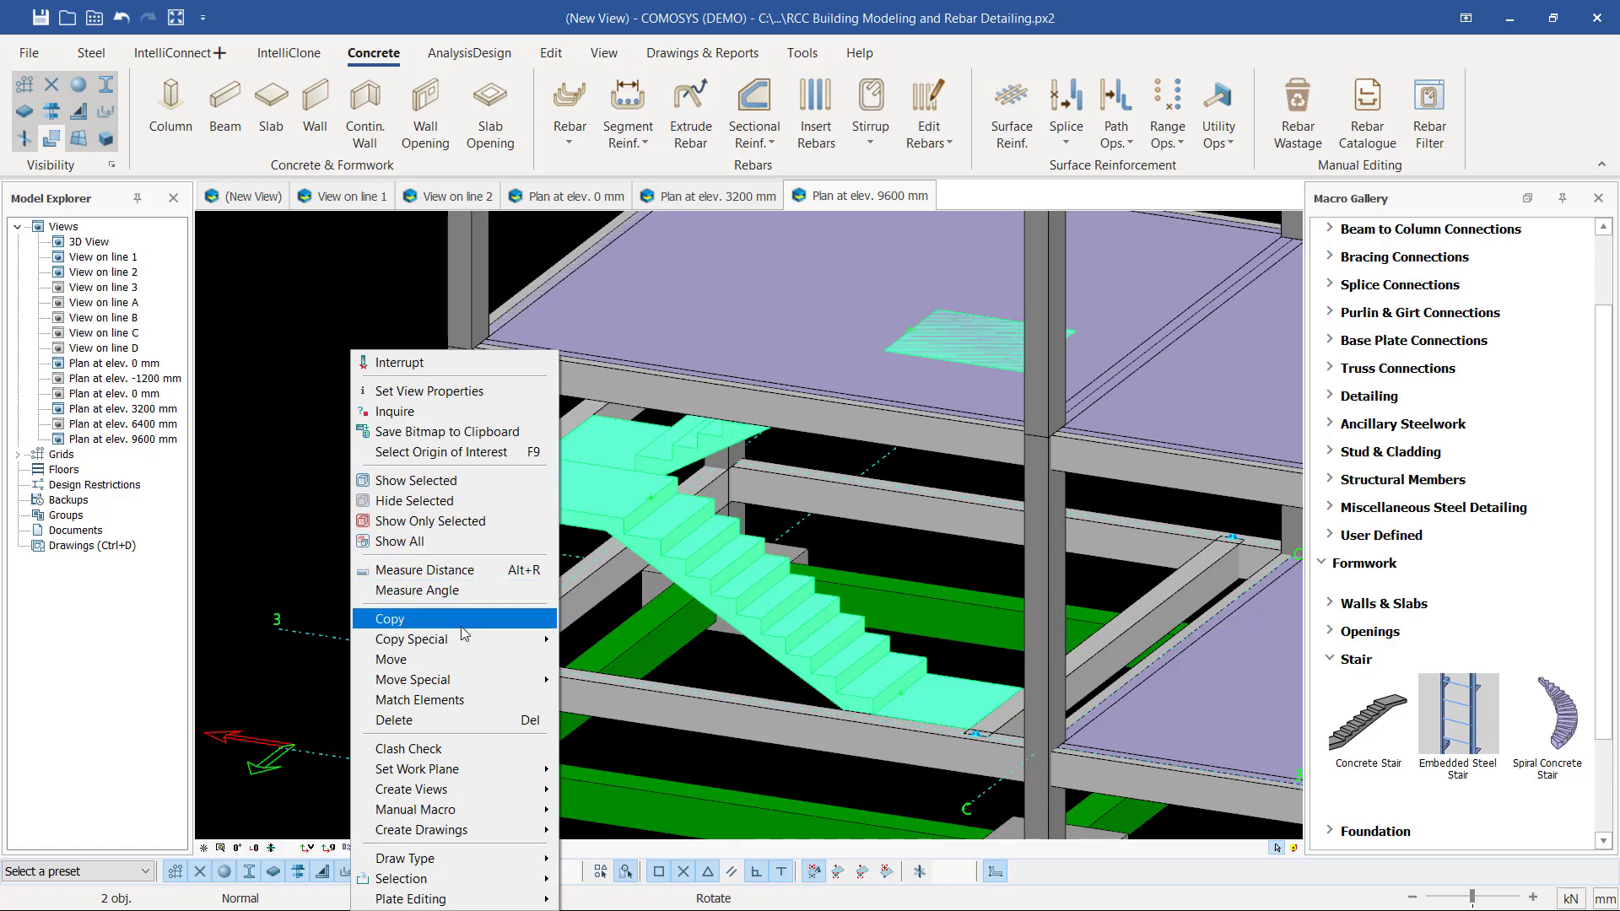
mouse_move(456, 638)
left_click(616, 638)
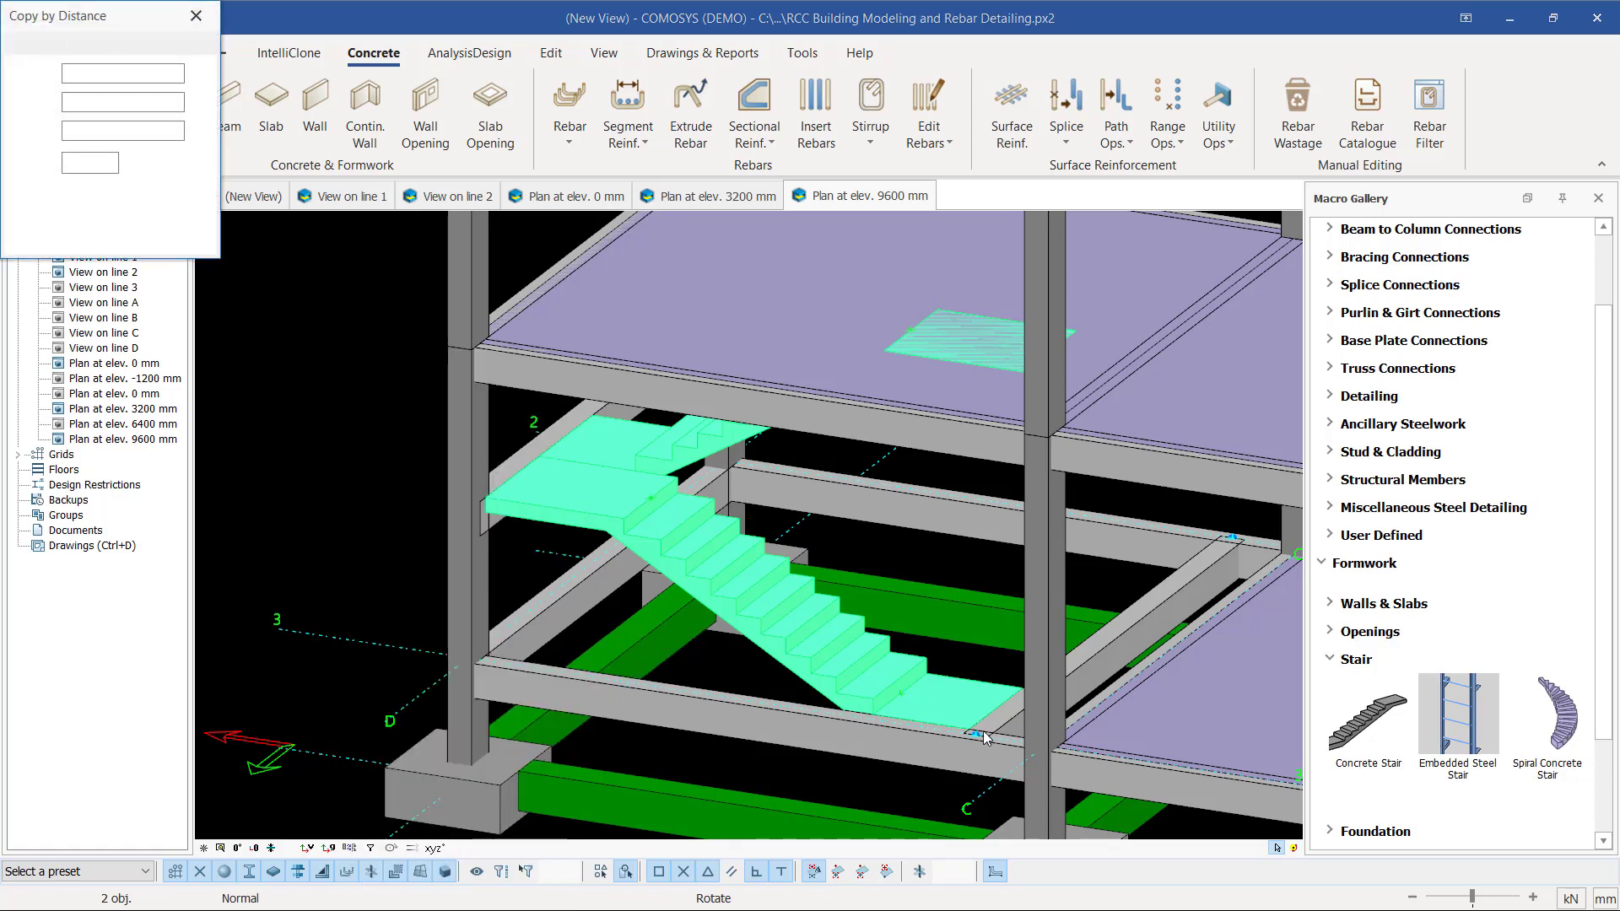
double_click(84, 101)
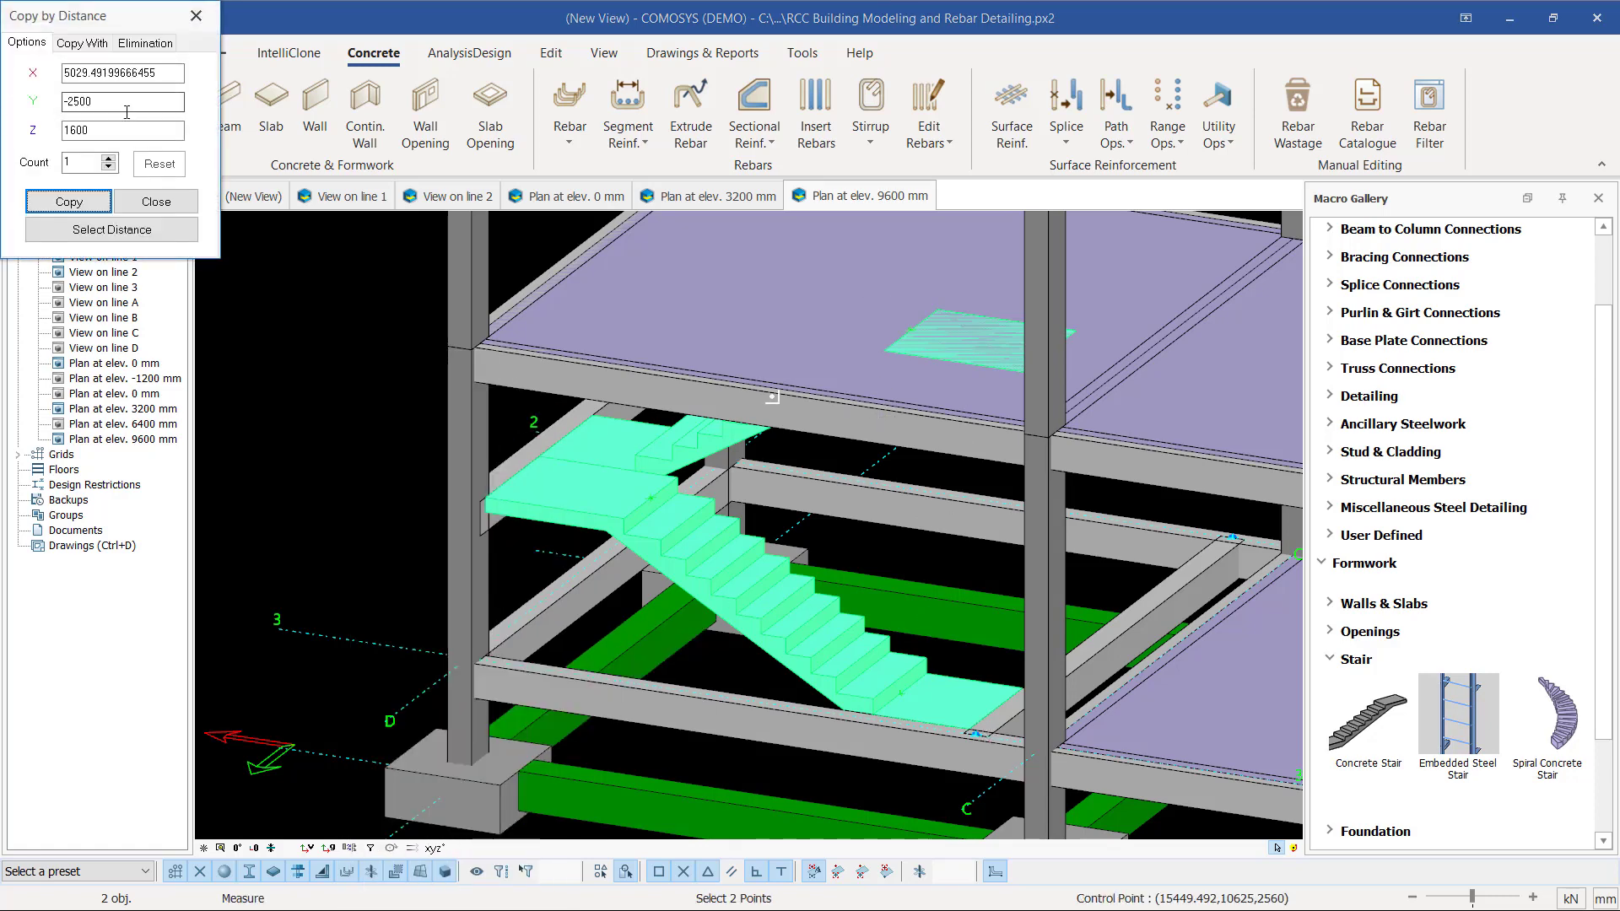
type("0")
double_click(173, 72)
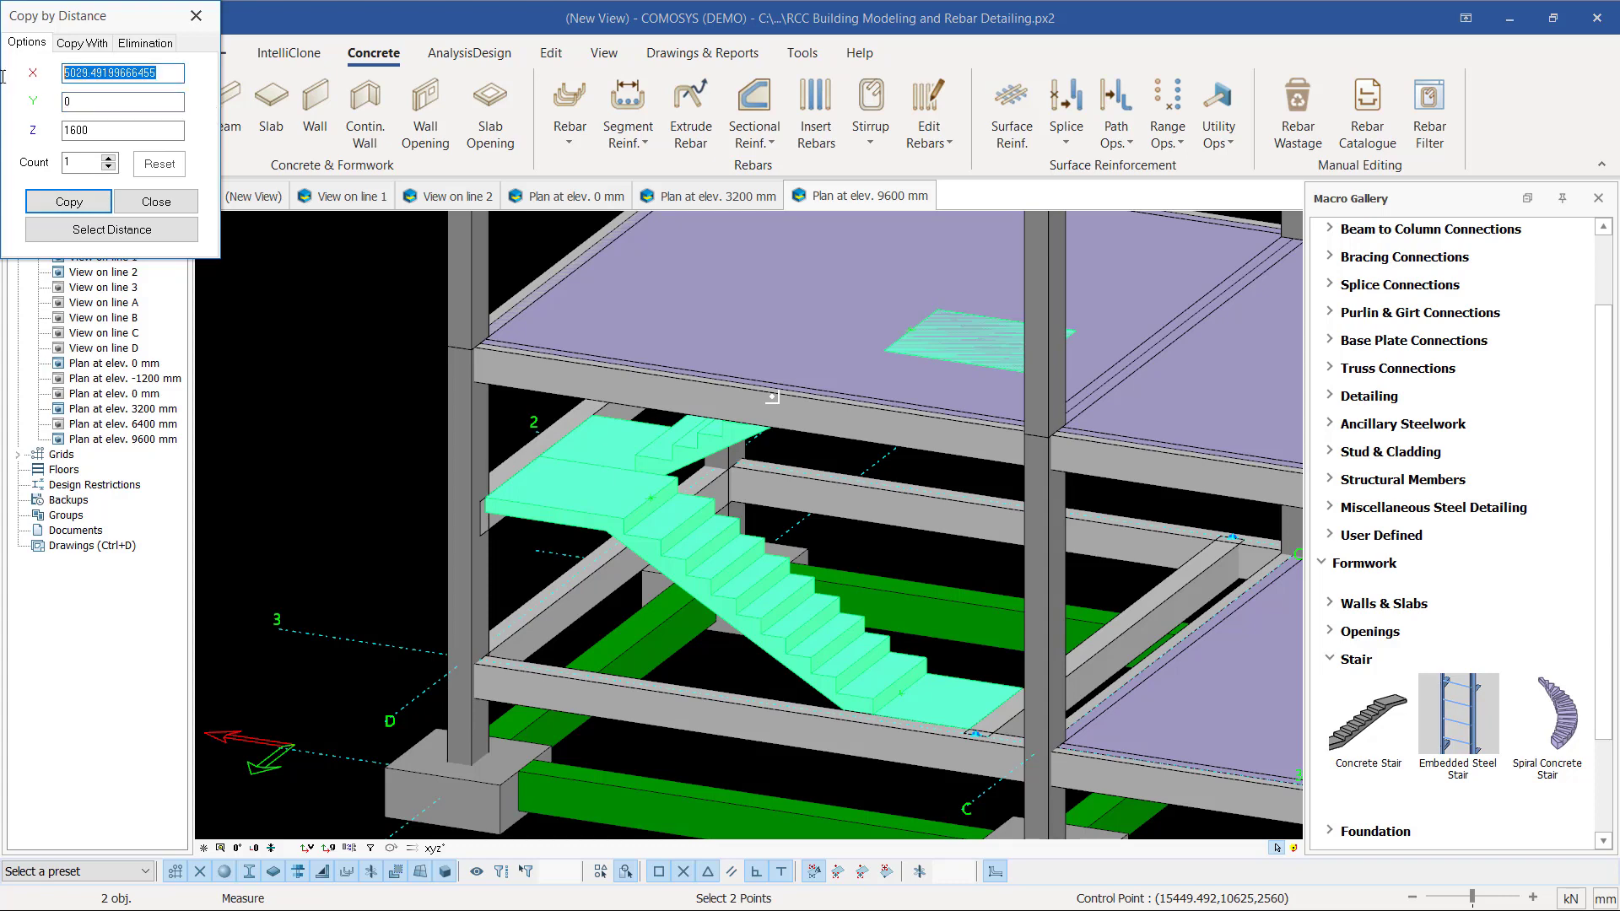
type("0")
key("Tab")
key("Tab")
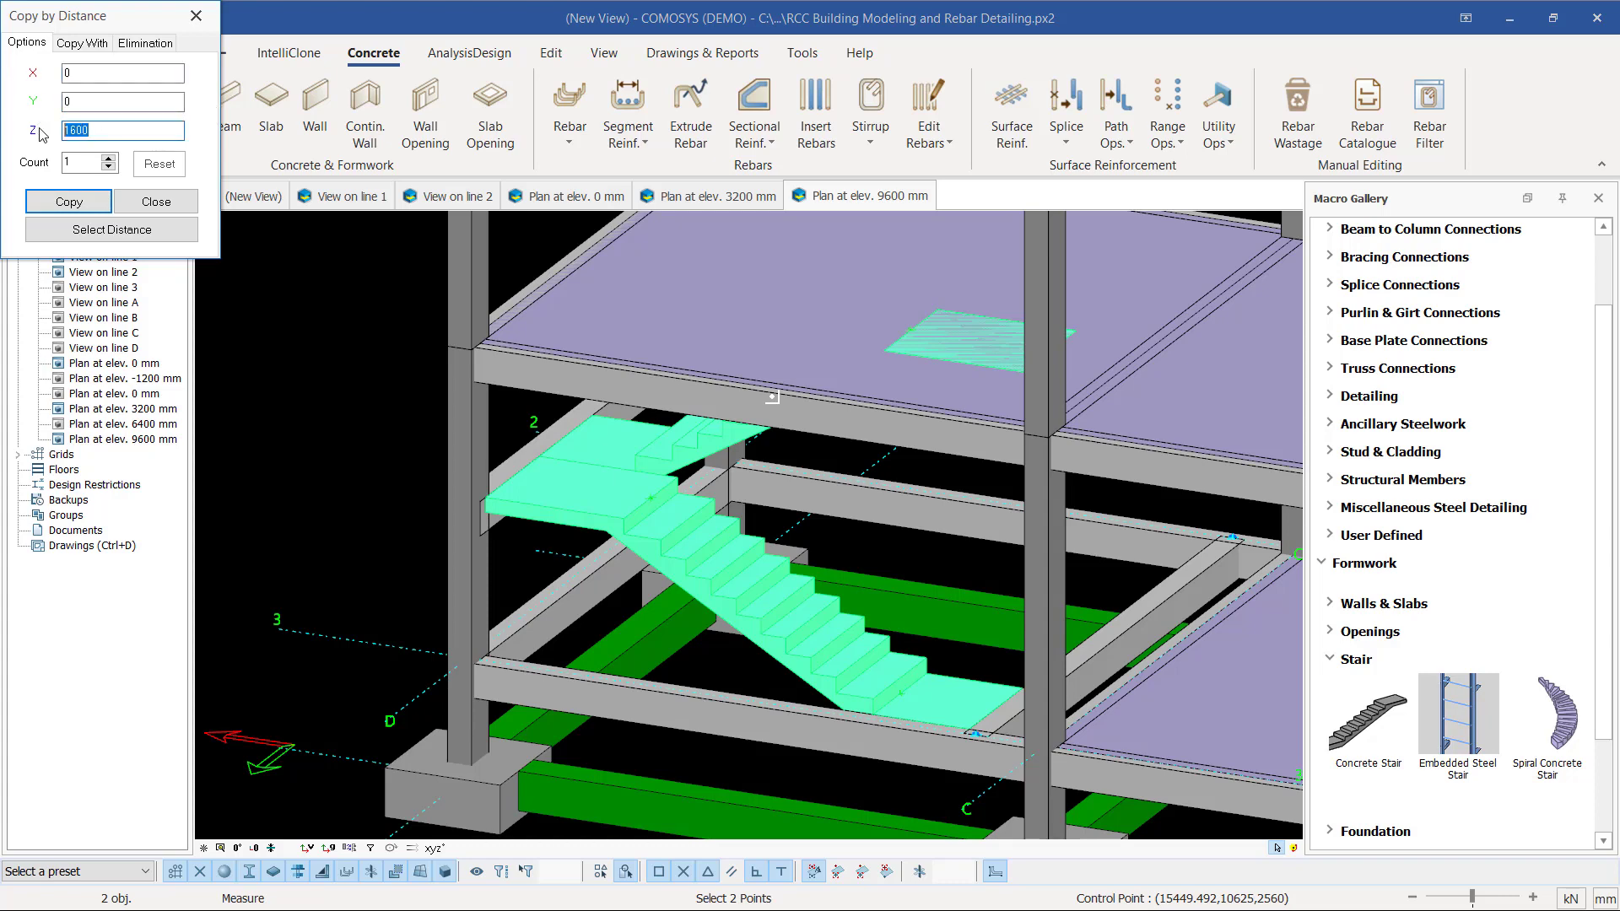
type("32")
left_click(69, 205)
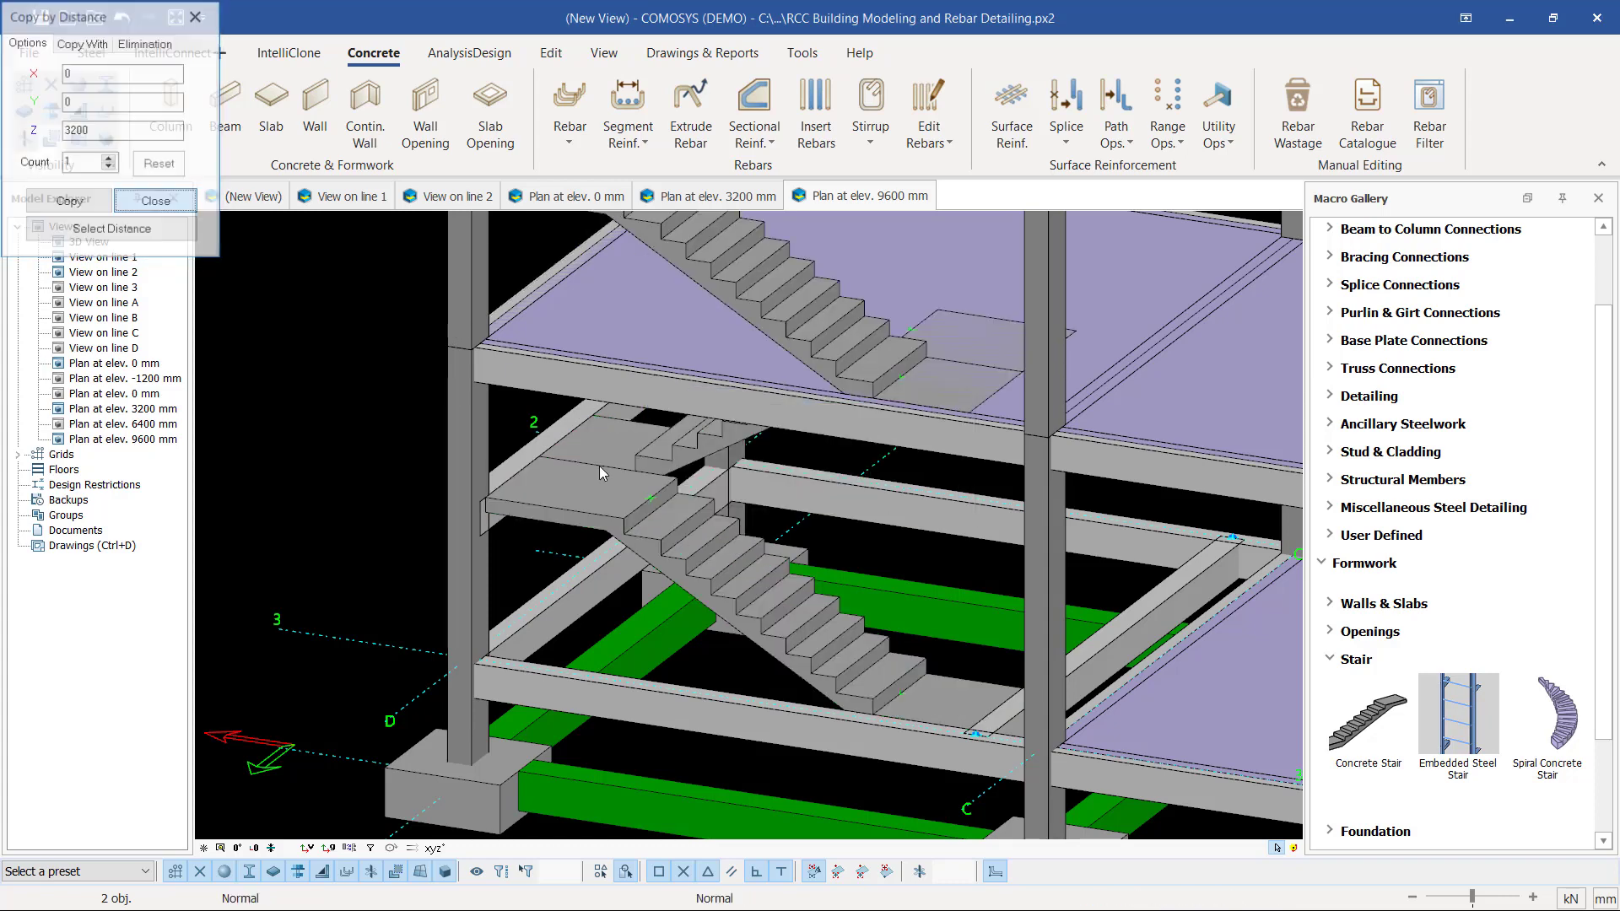
- Examine the copied upper-storey staircase and its position in the whole building from several angles
scroll(601, 472, "down", 5)
scroll(728, 387, "up", 6)
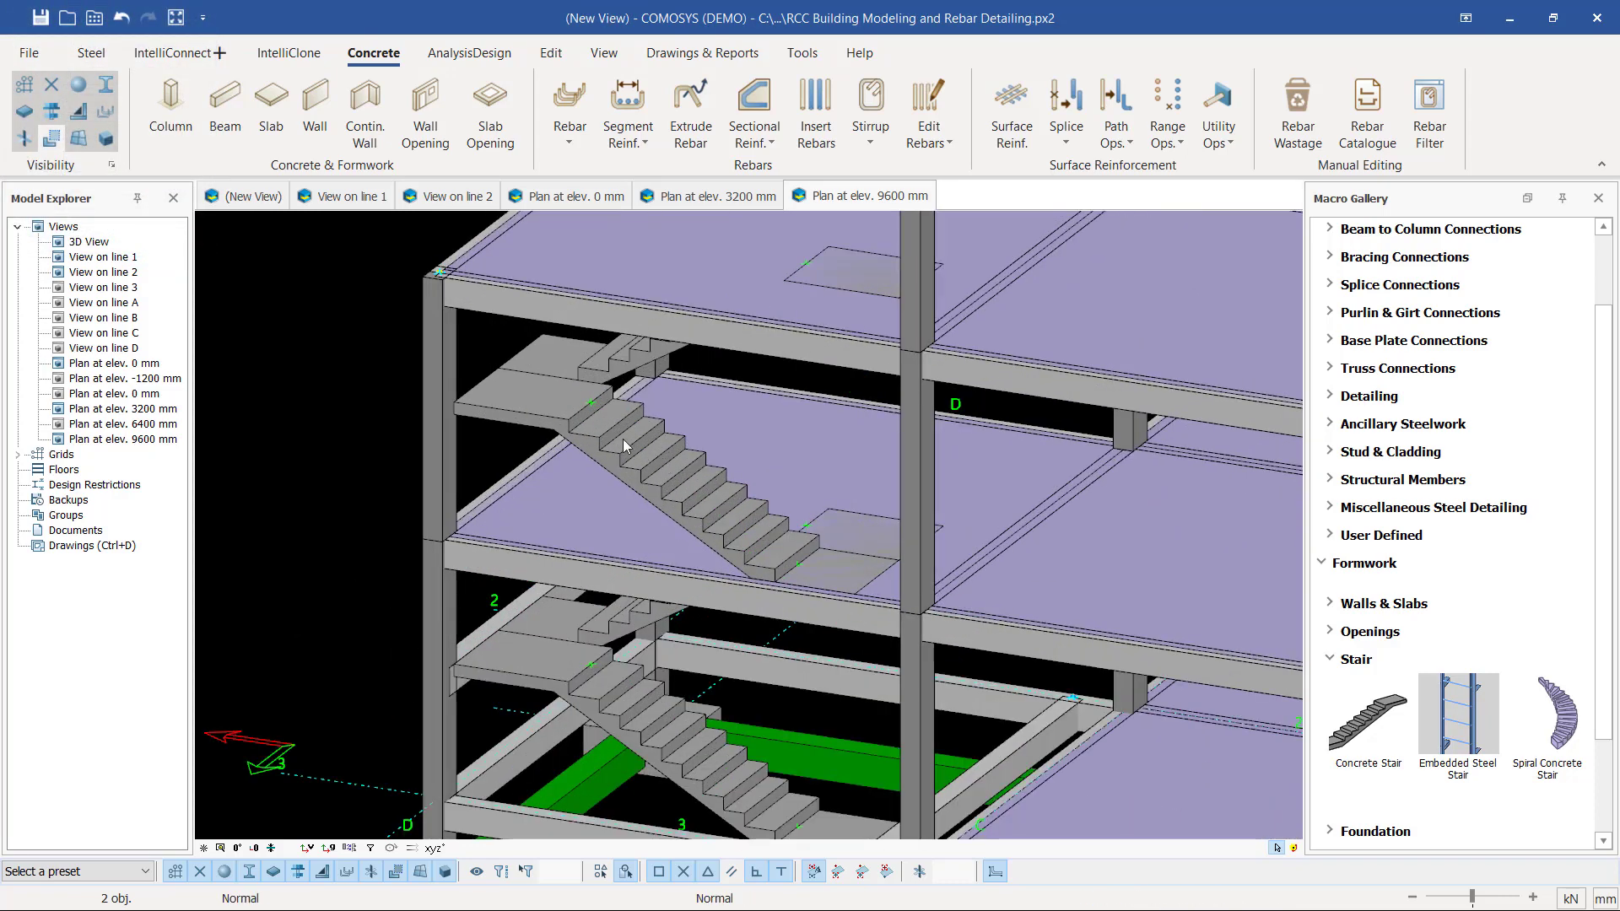
left_click(622, 439)
middle_click_drag(623, 439, 587, 473)
scroll(586, 473, "down", 3)
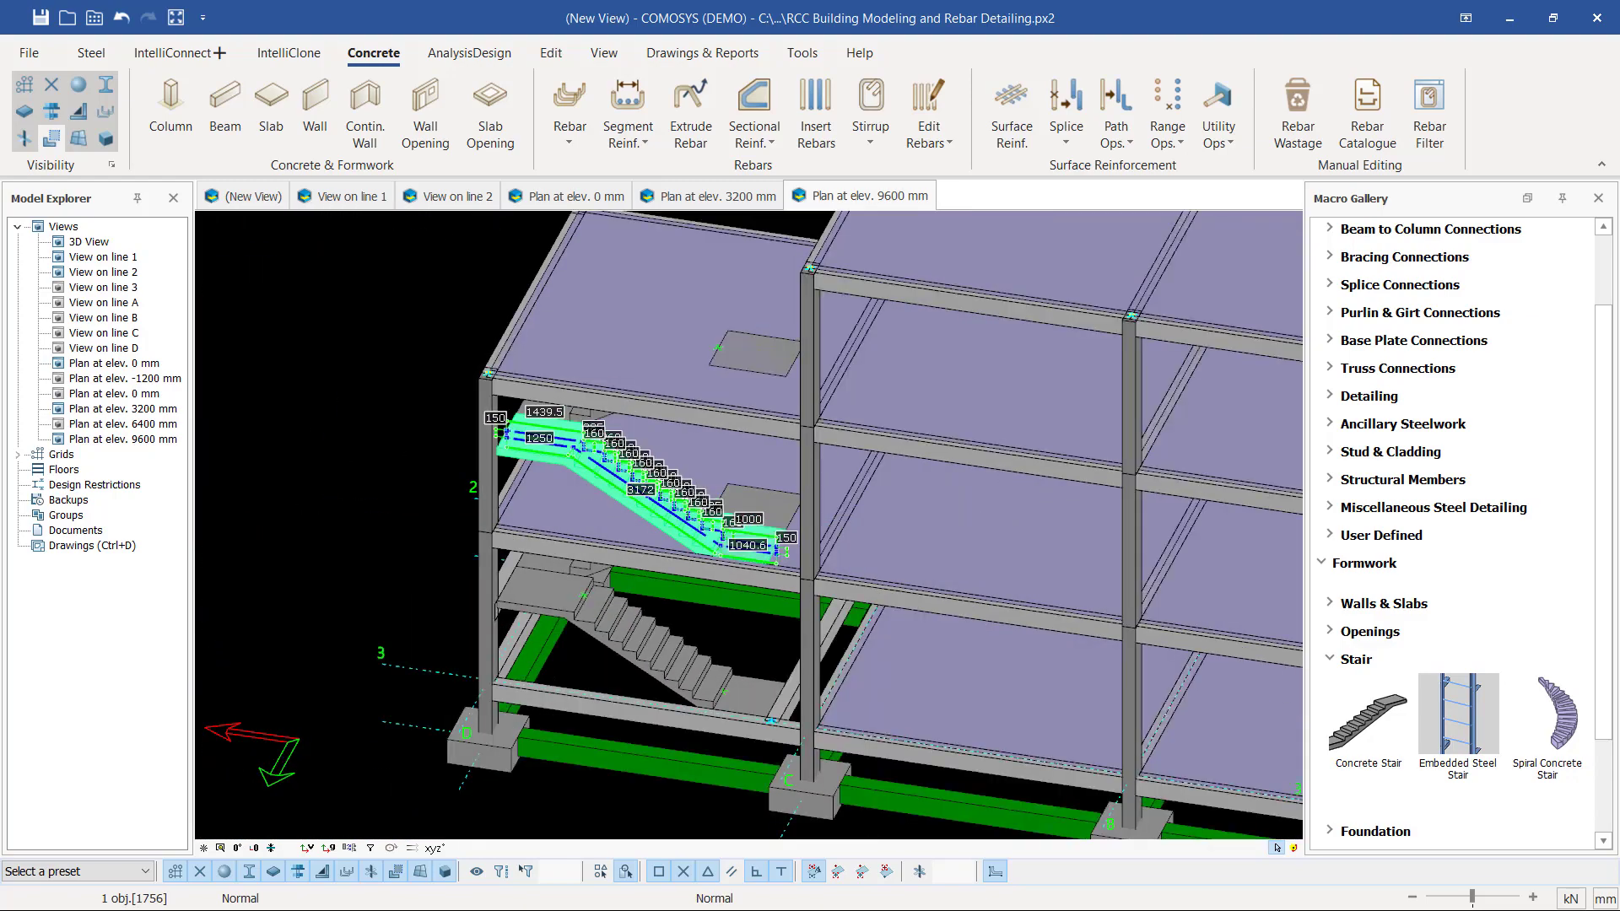
scroll(876, 673, "down", 2)
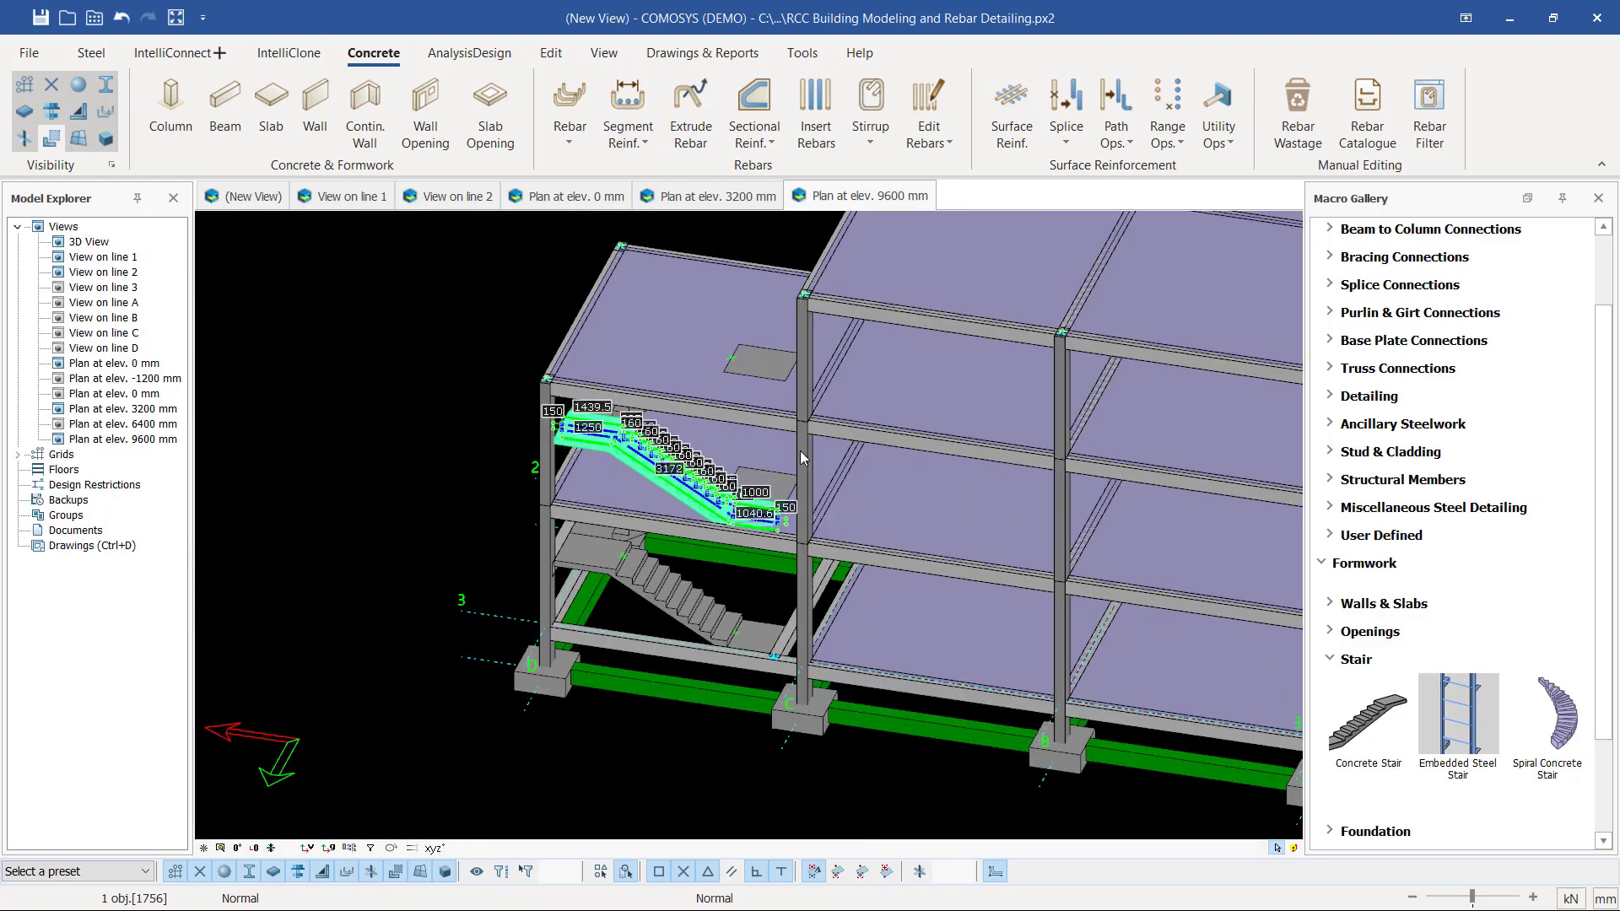
scroll(853, 447, "down", 4)
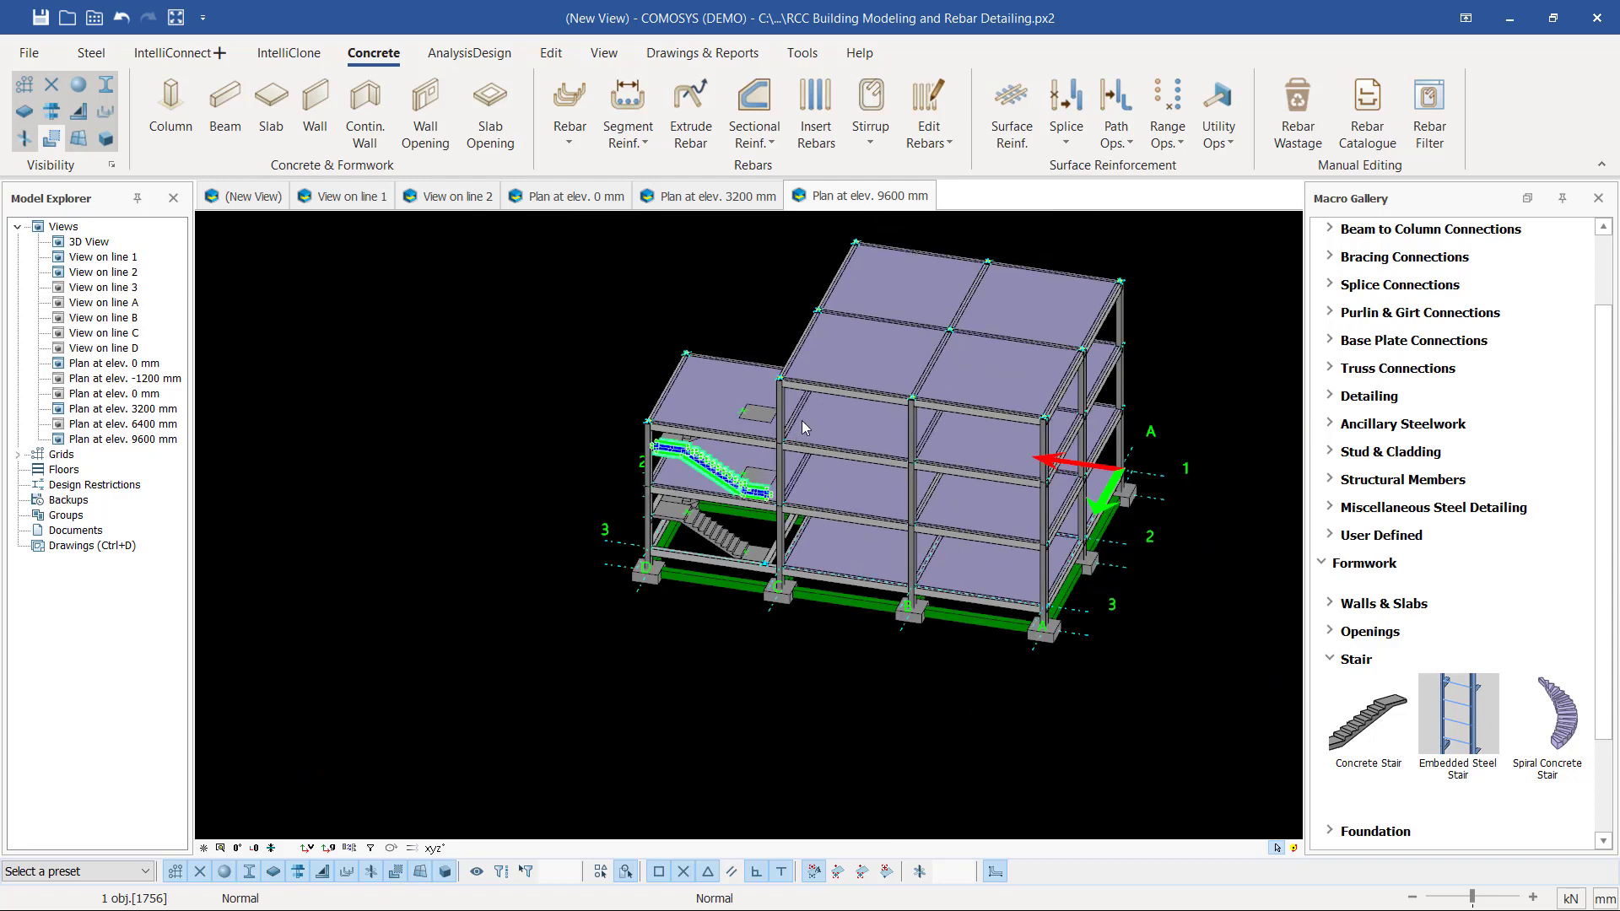
middle_click_drag(802, 420, 830, 413)
scroll(738, 338, "up", 3)
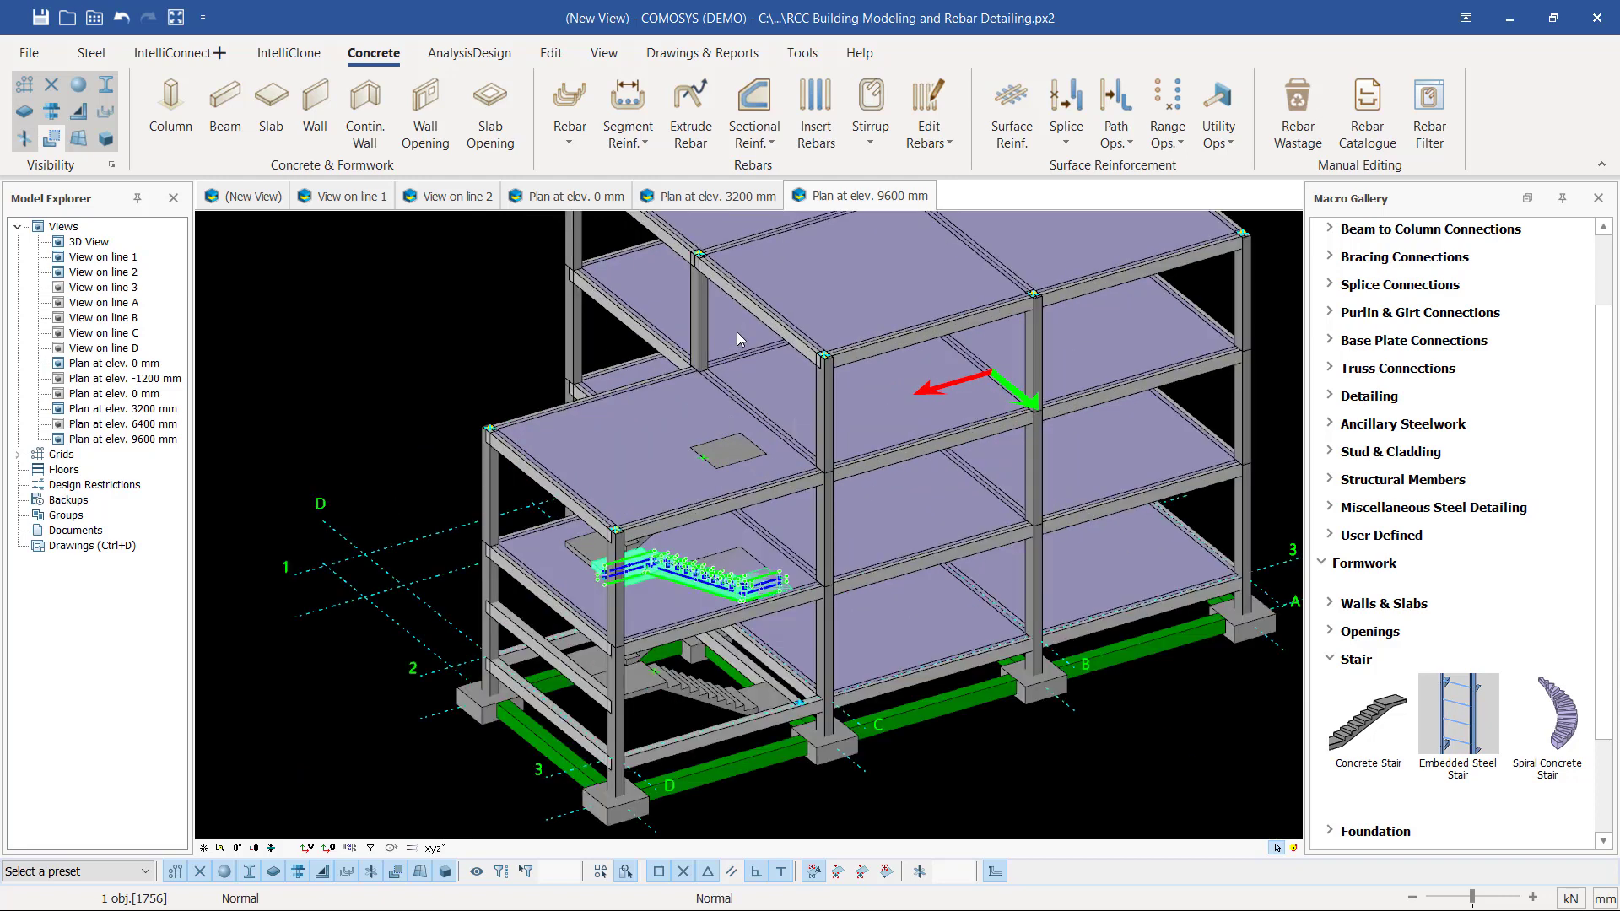
- Copy the corner bay's two top-storey columns on grid line D up one storey, from a column's base point to its top point
scroll(614, 609, "up", 3)
left_click(614, 609)
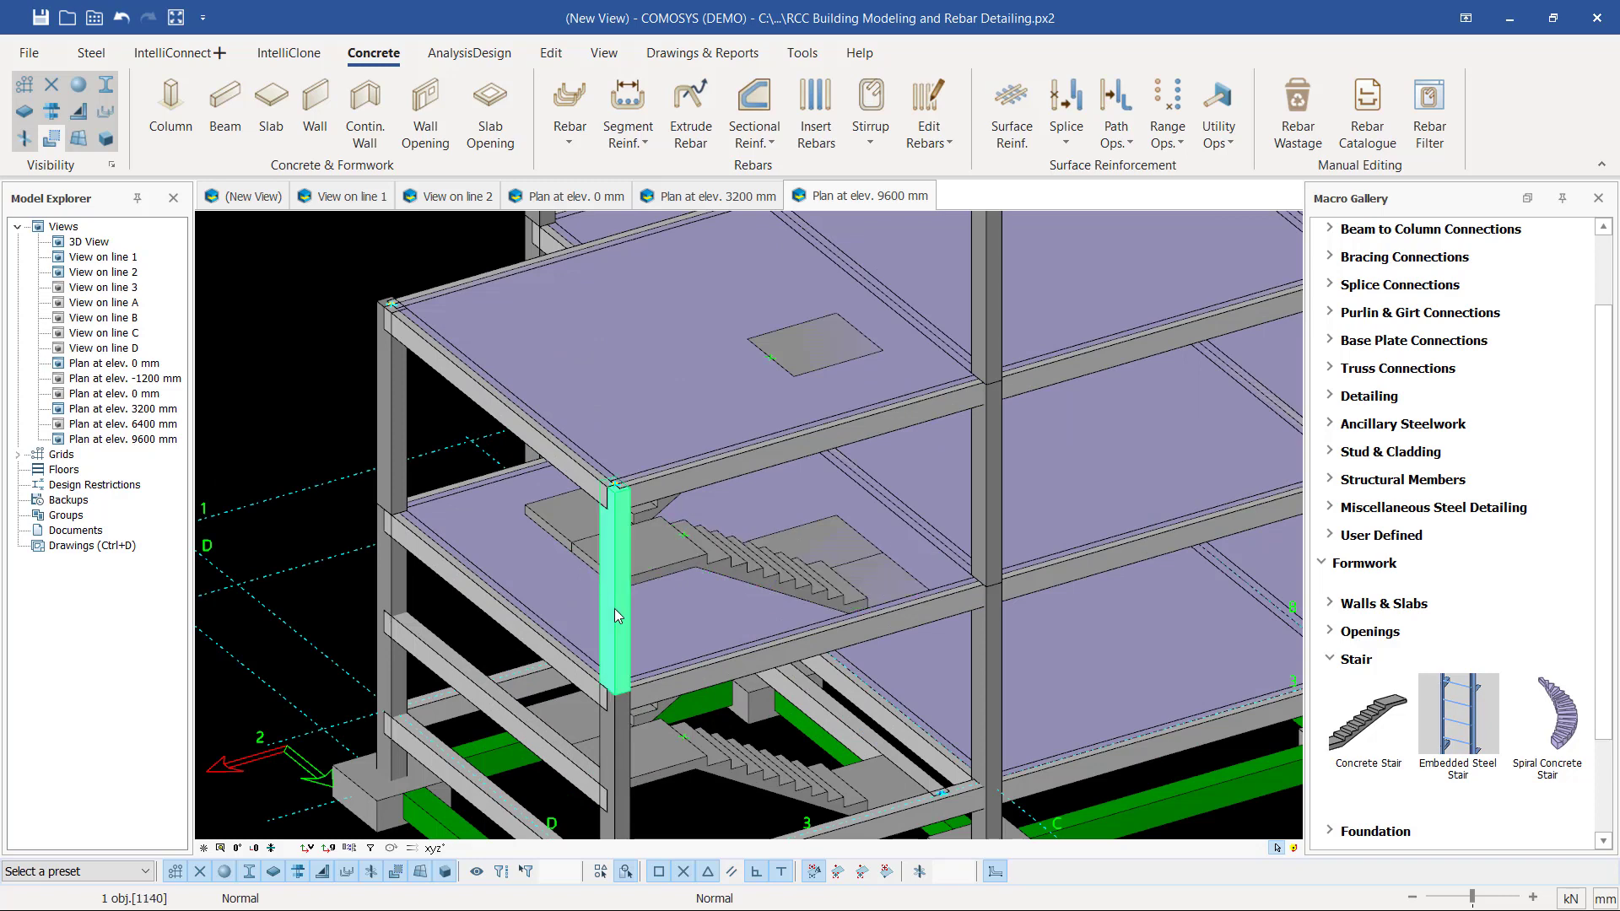
left_click(385, 402, "ctrl")
right_click(305, 303)
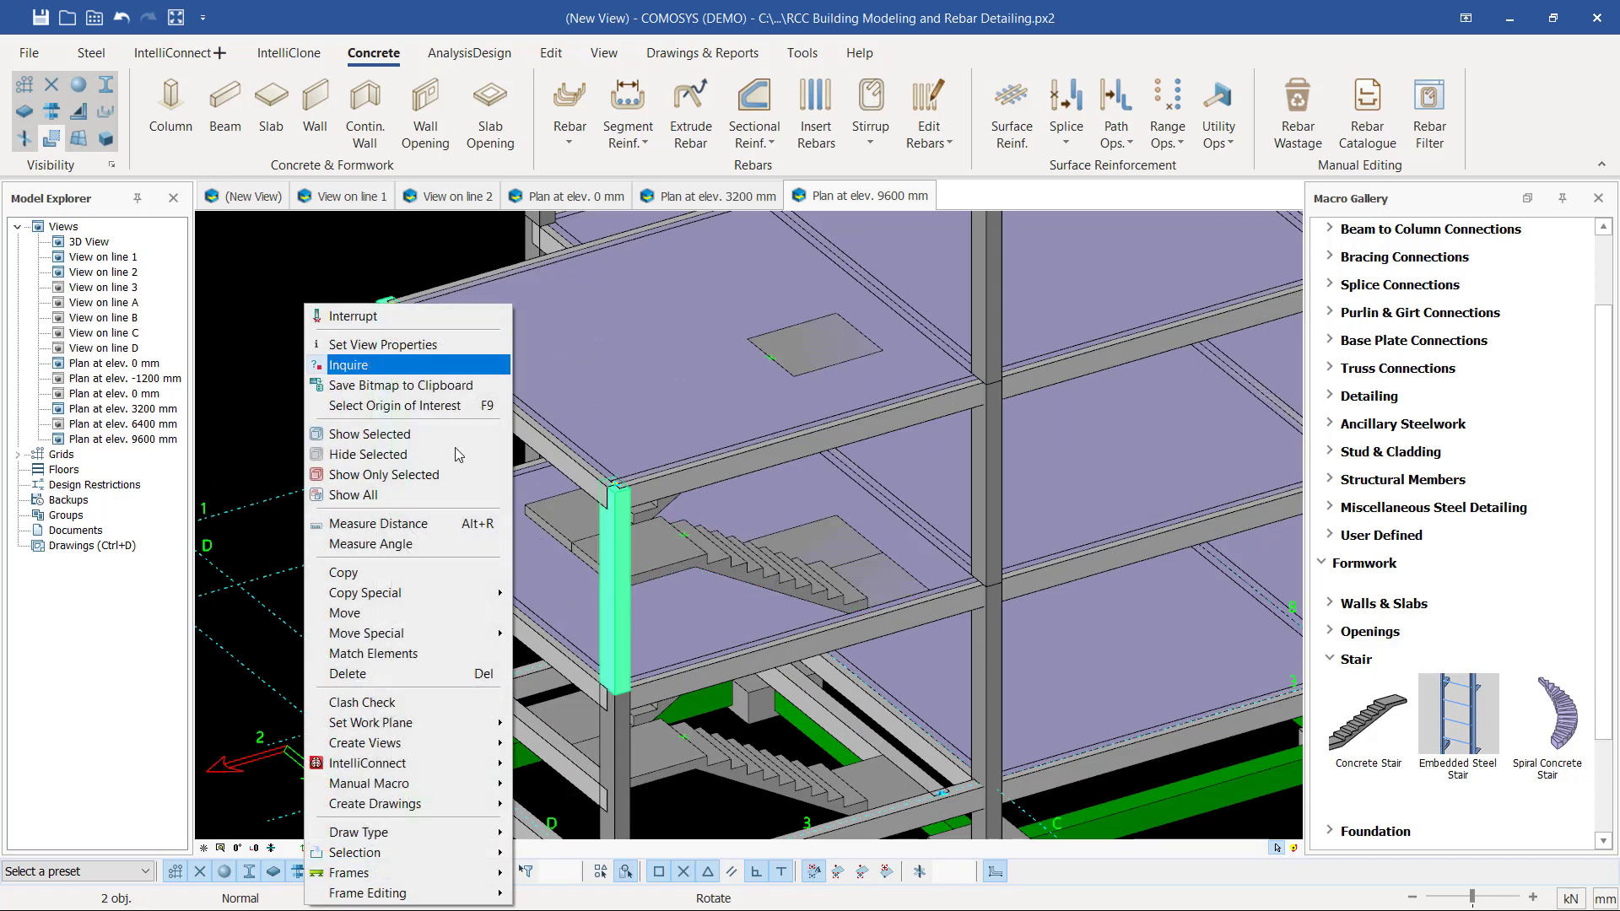
mouse_move(400, 594)
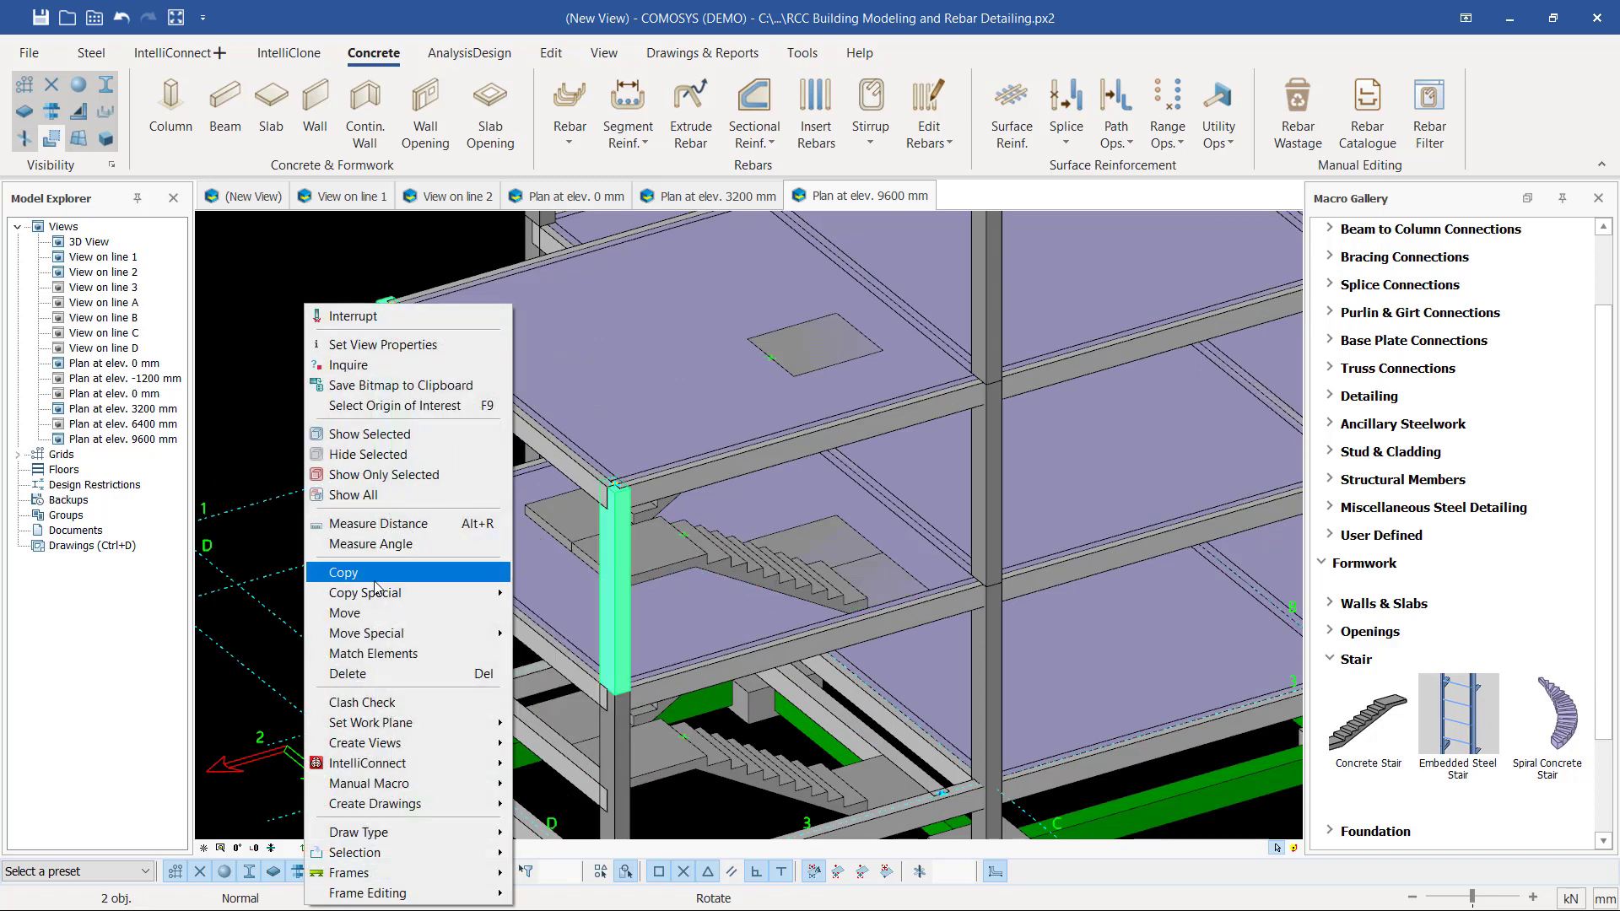
left_click(372, 578)
scroll(604, 666, "up", 5)
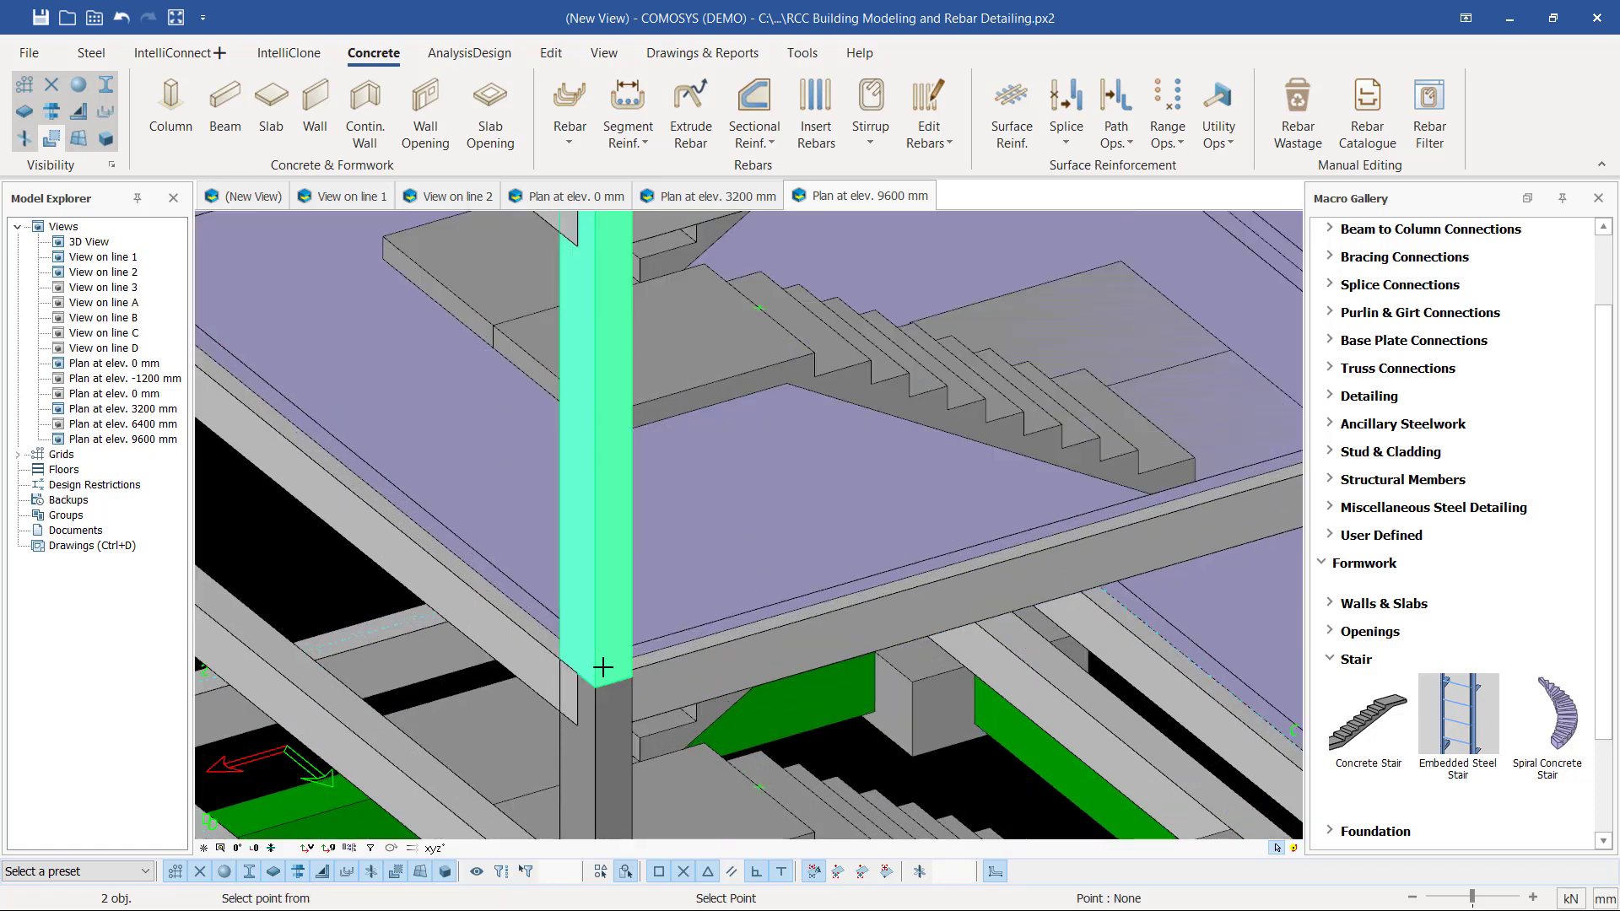
left_click(602, 667)
scroll(602, 667, "down", 3)
scroll(603, 284, "up", 3)
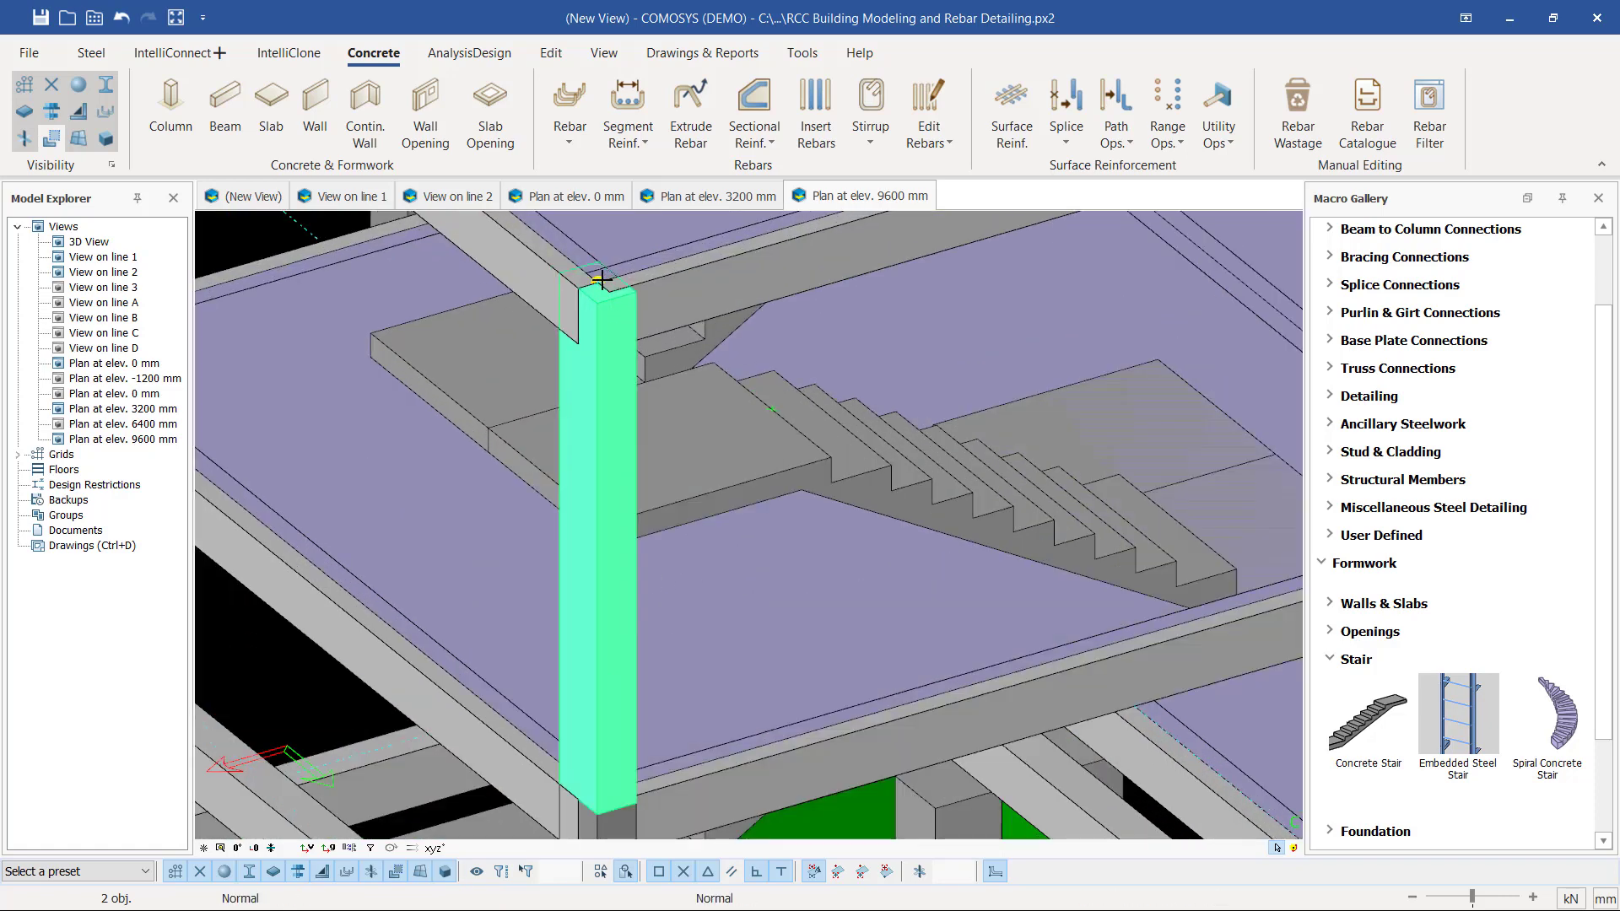
left_click(602, 279)
scroll(606, 527, "down", 3)
scroll(607, 527, "down", 5)
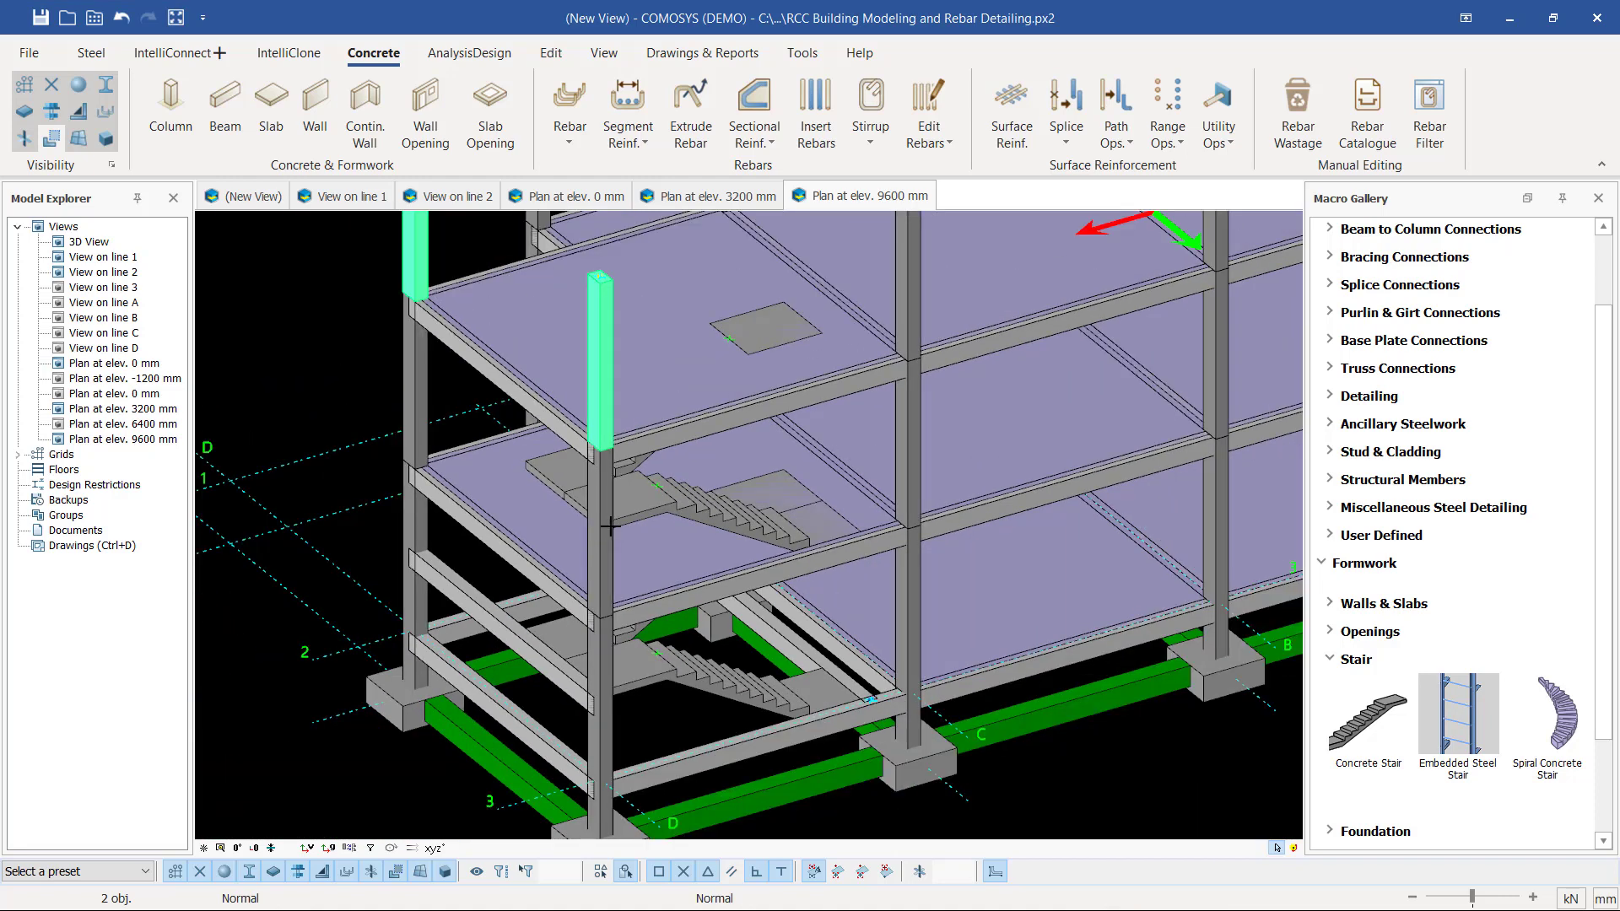
scroll(707, 439, "up", 5)
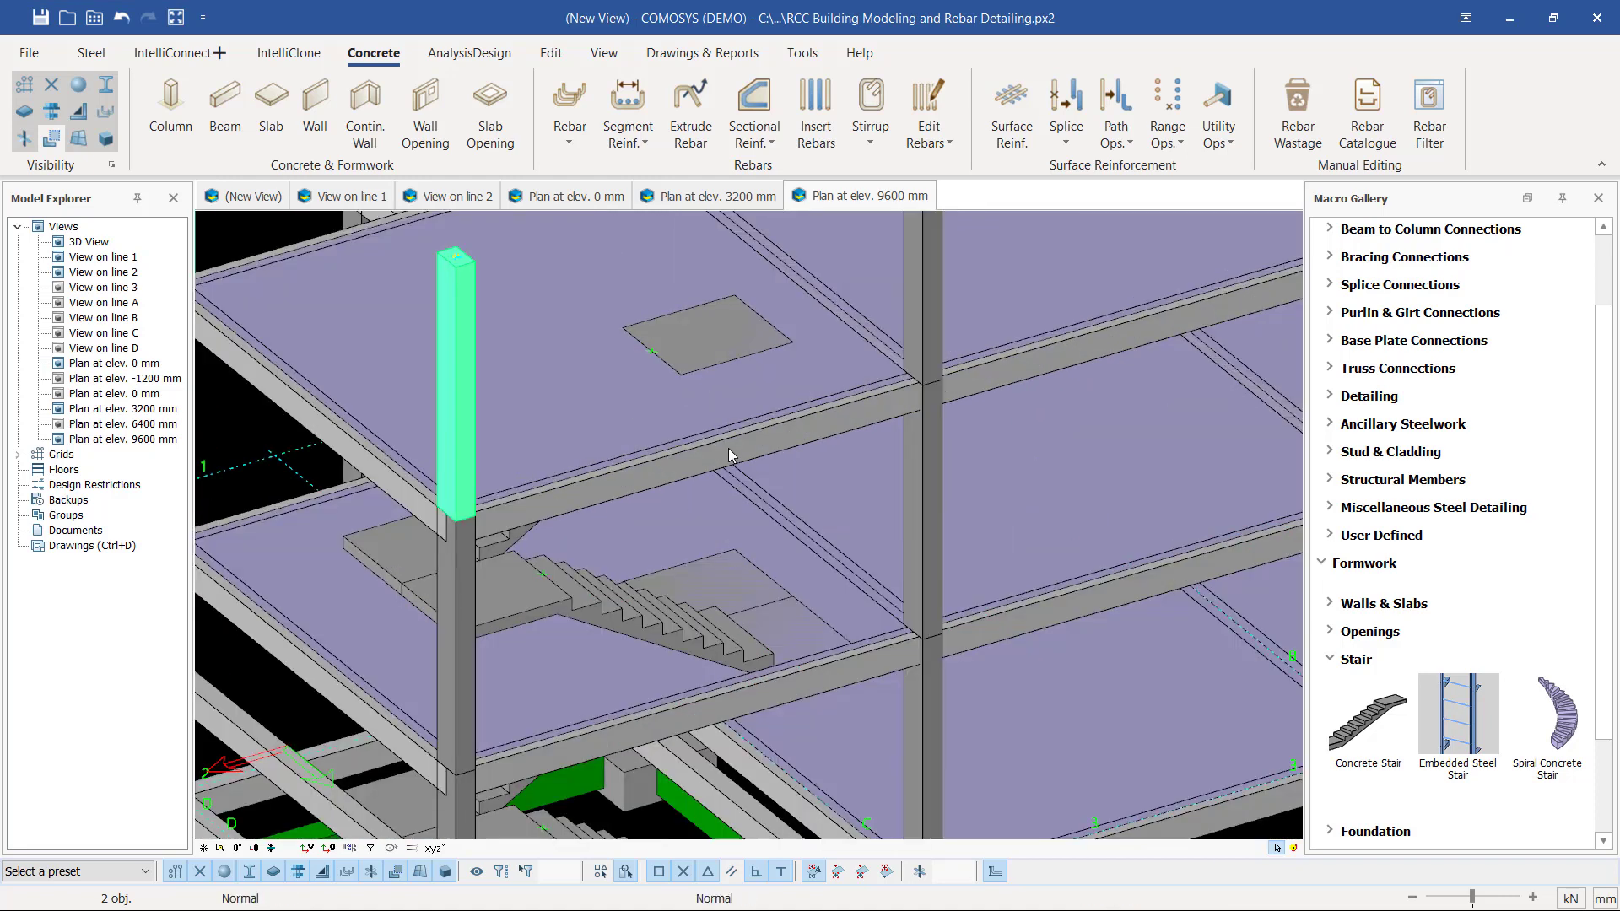
left_click(731, 449)
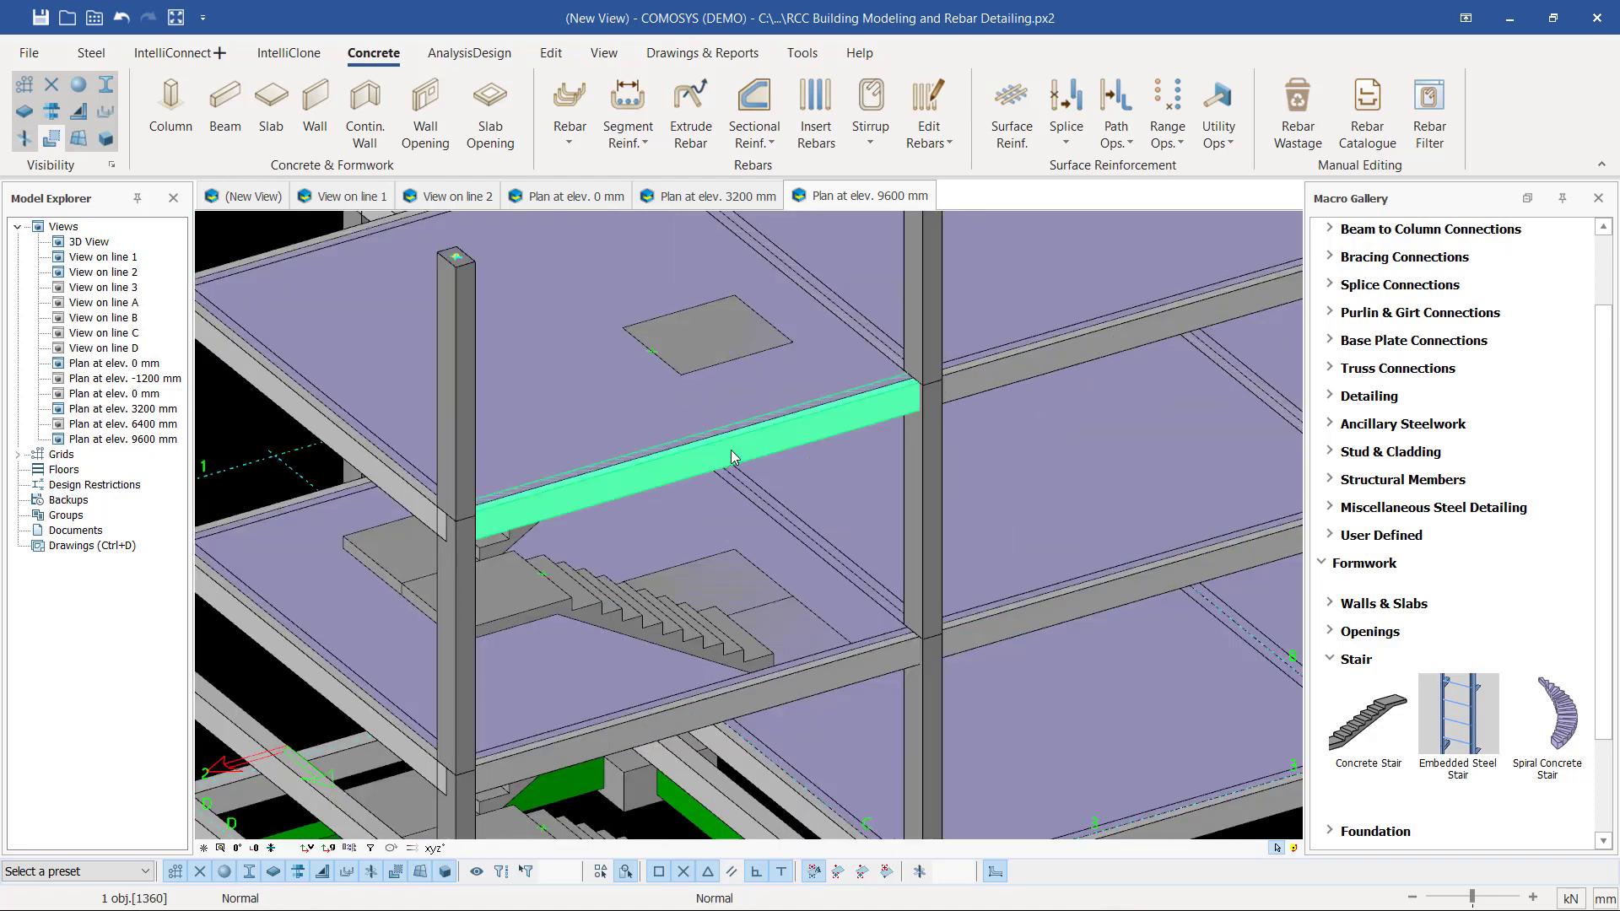
left_click(270, 252, "ctrl")
scroll(271, 250, "up", 5)
left_click(275, 254, "ctrl")
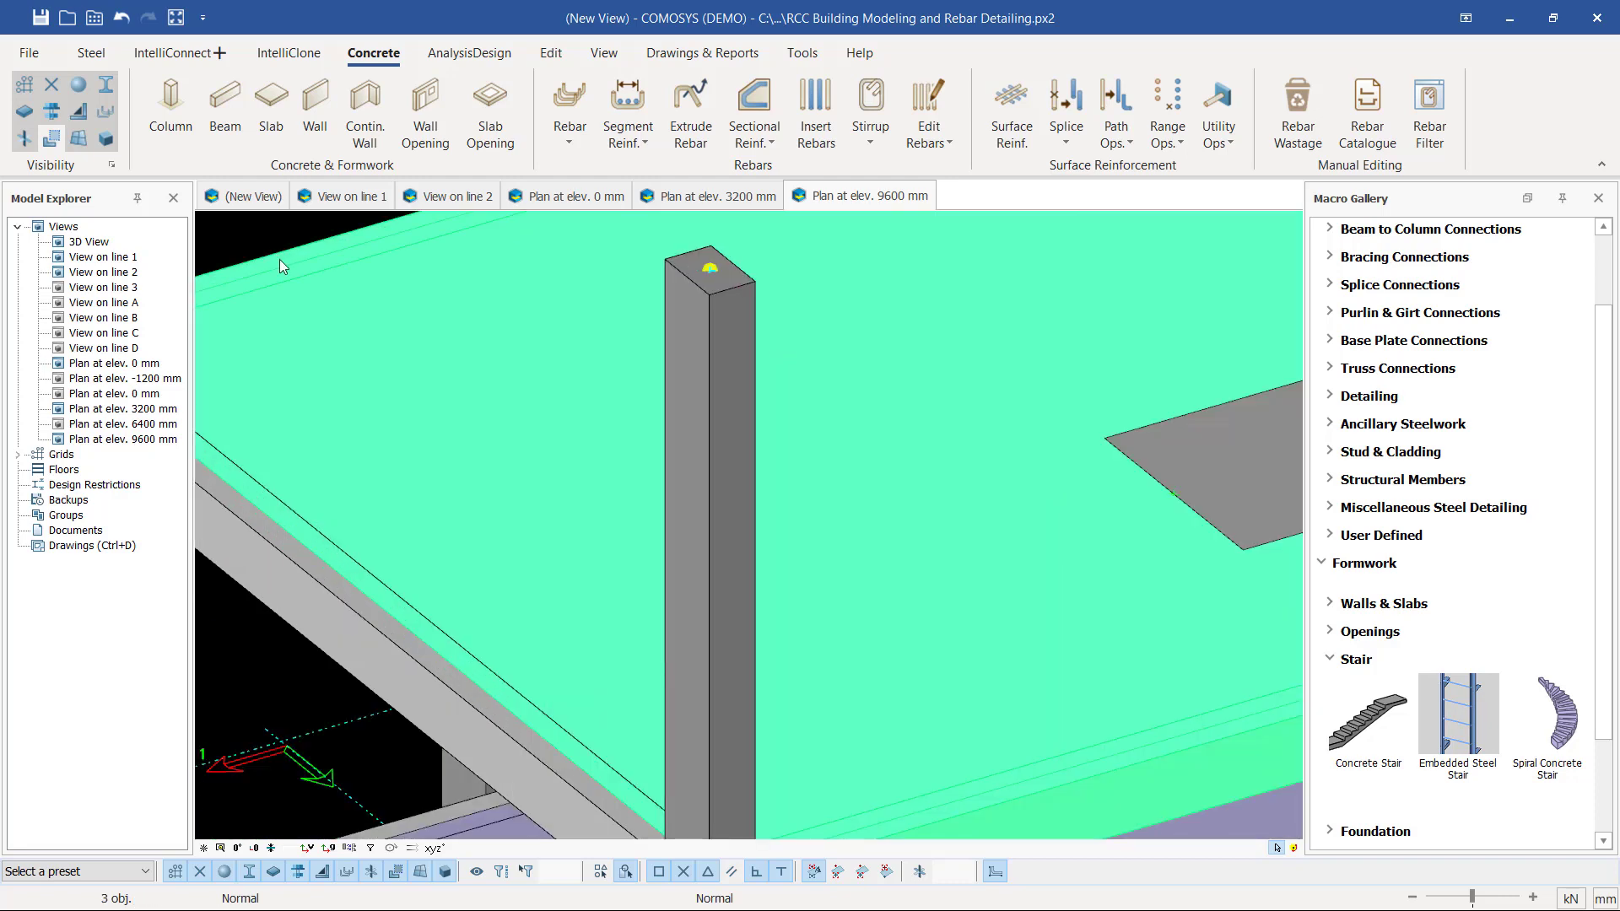
scroll(393, 331, "down", 4)
left_click(326, 232)
- Copy the corner bay's three outer top-floor beams linearly by X 0, Y 0 and Z 3200 with a count of 1
scroll(690, 453, "up", 1)
scroll(690, 454, "up", 3)
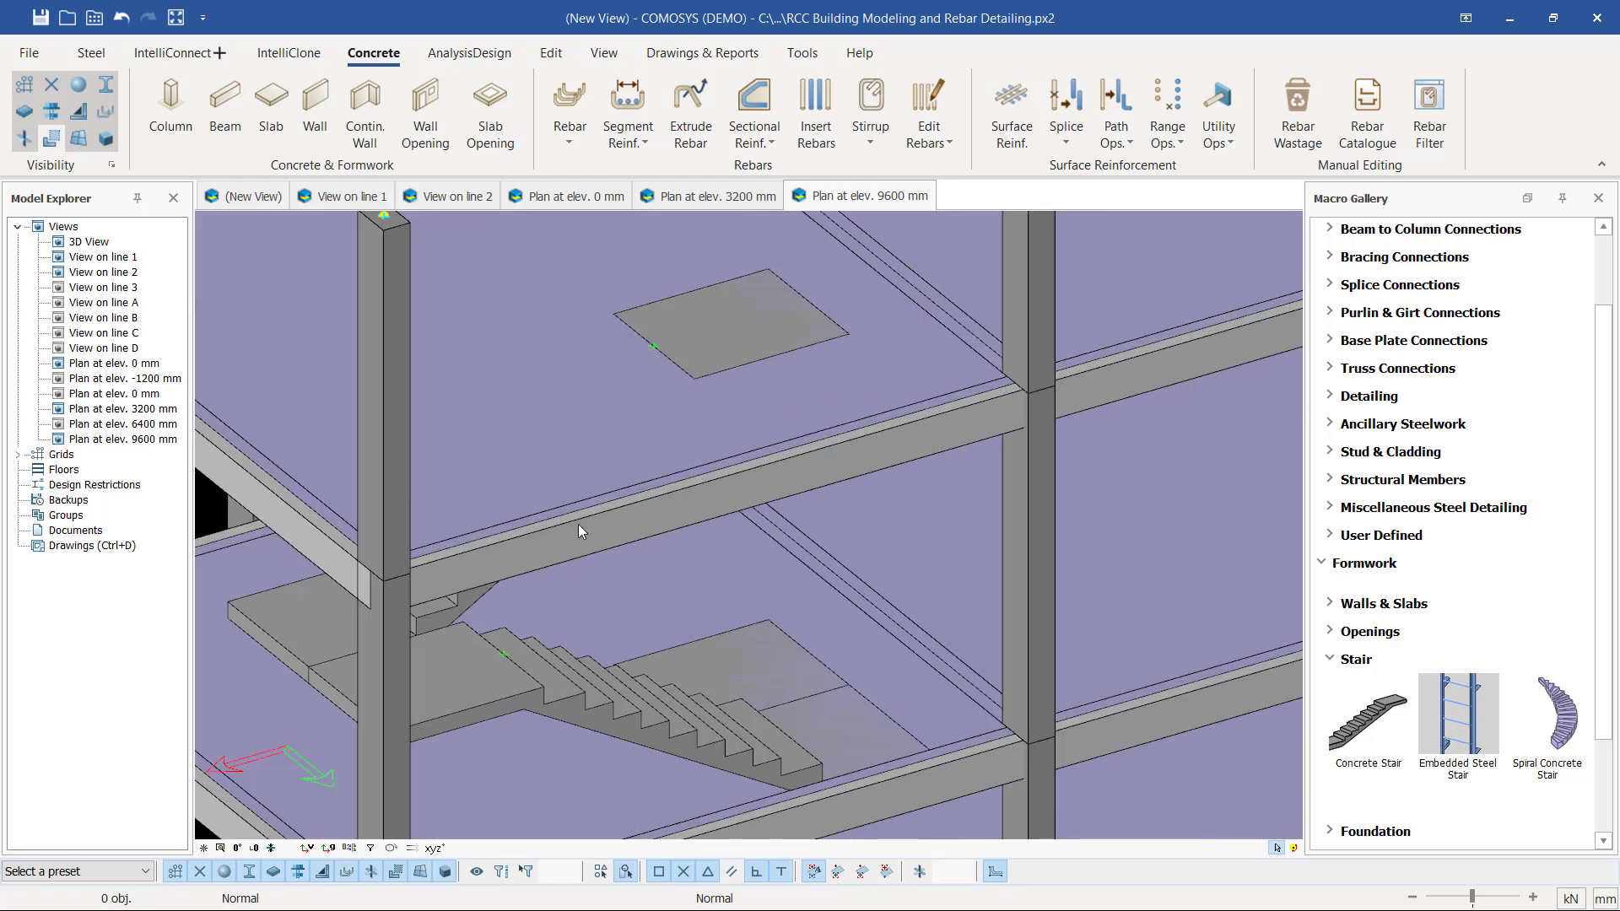
left_click(579, 524)
left_click(306, 533, "ctrl")
scroll(722, 399, "down", 6)
scroll(533, 346, "up", 2)
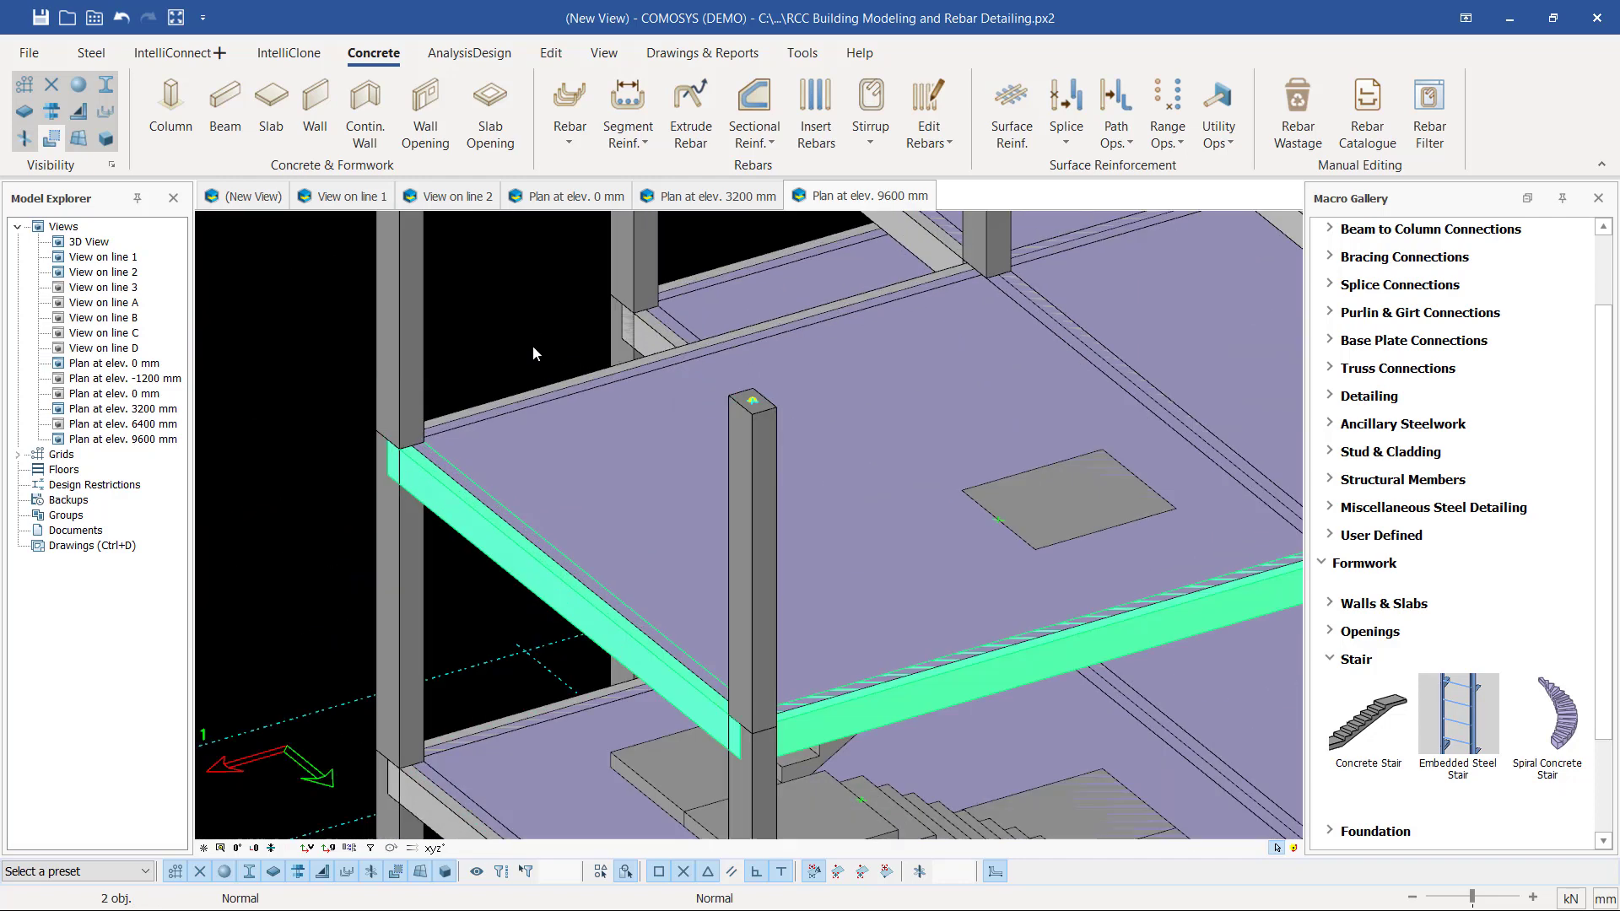
scroll(306, 445, "up", 6)
left_click(400, 477, "ctrl")
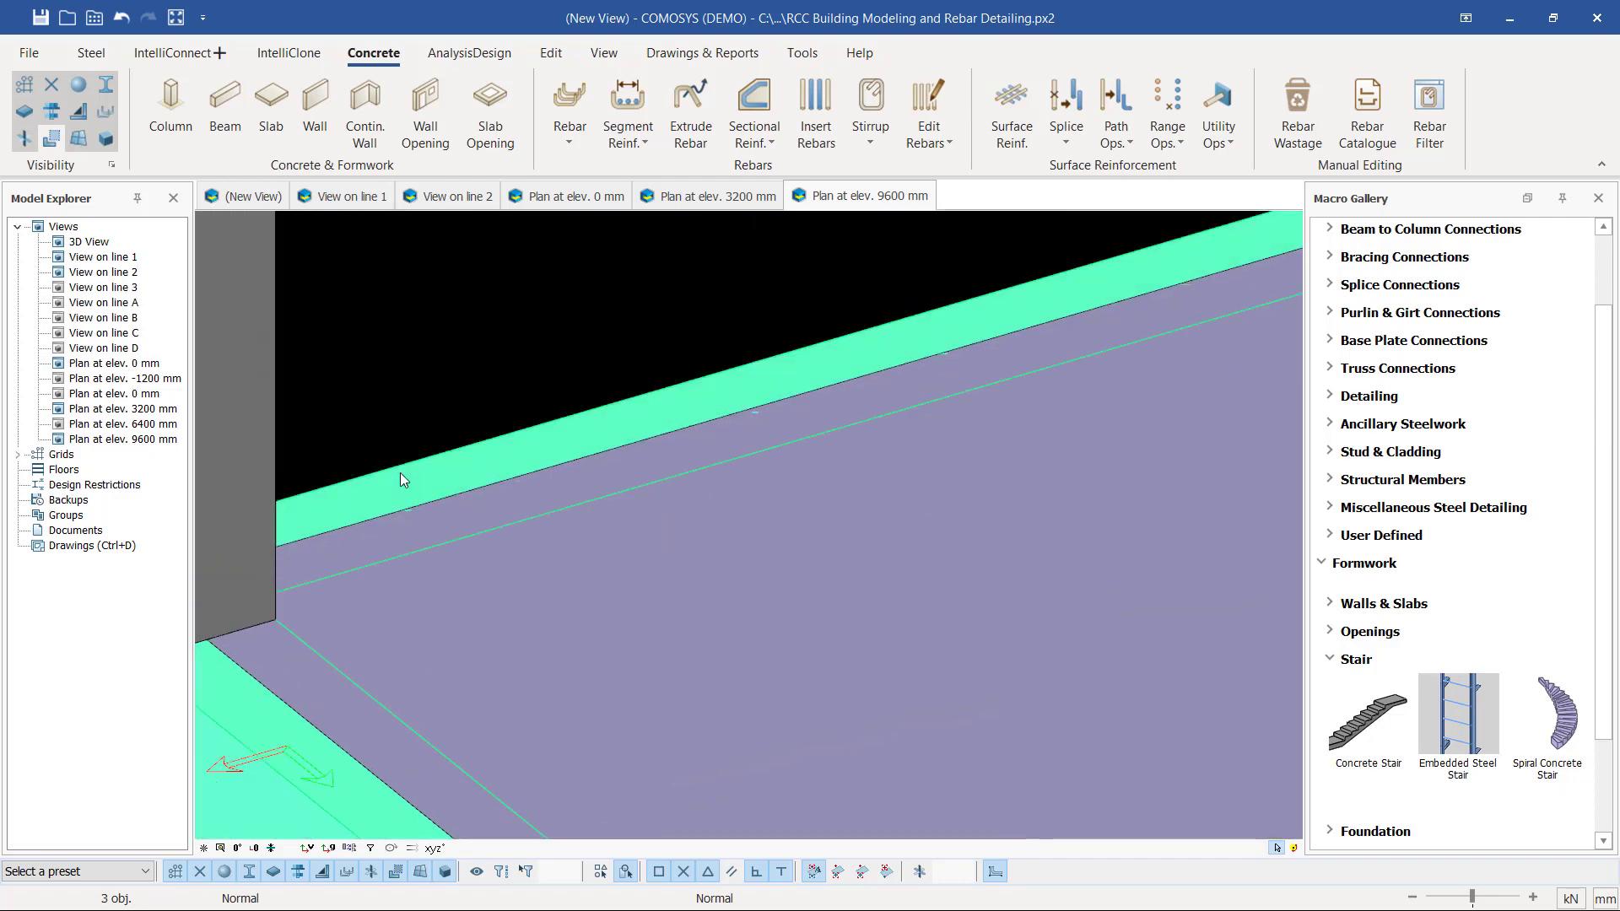
right_click(447, 310)
mouse_move(520, 599)
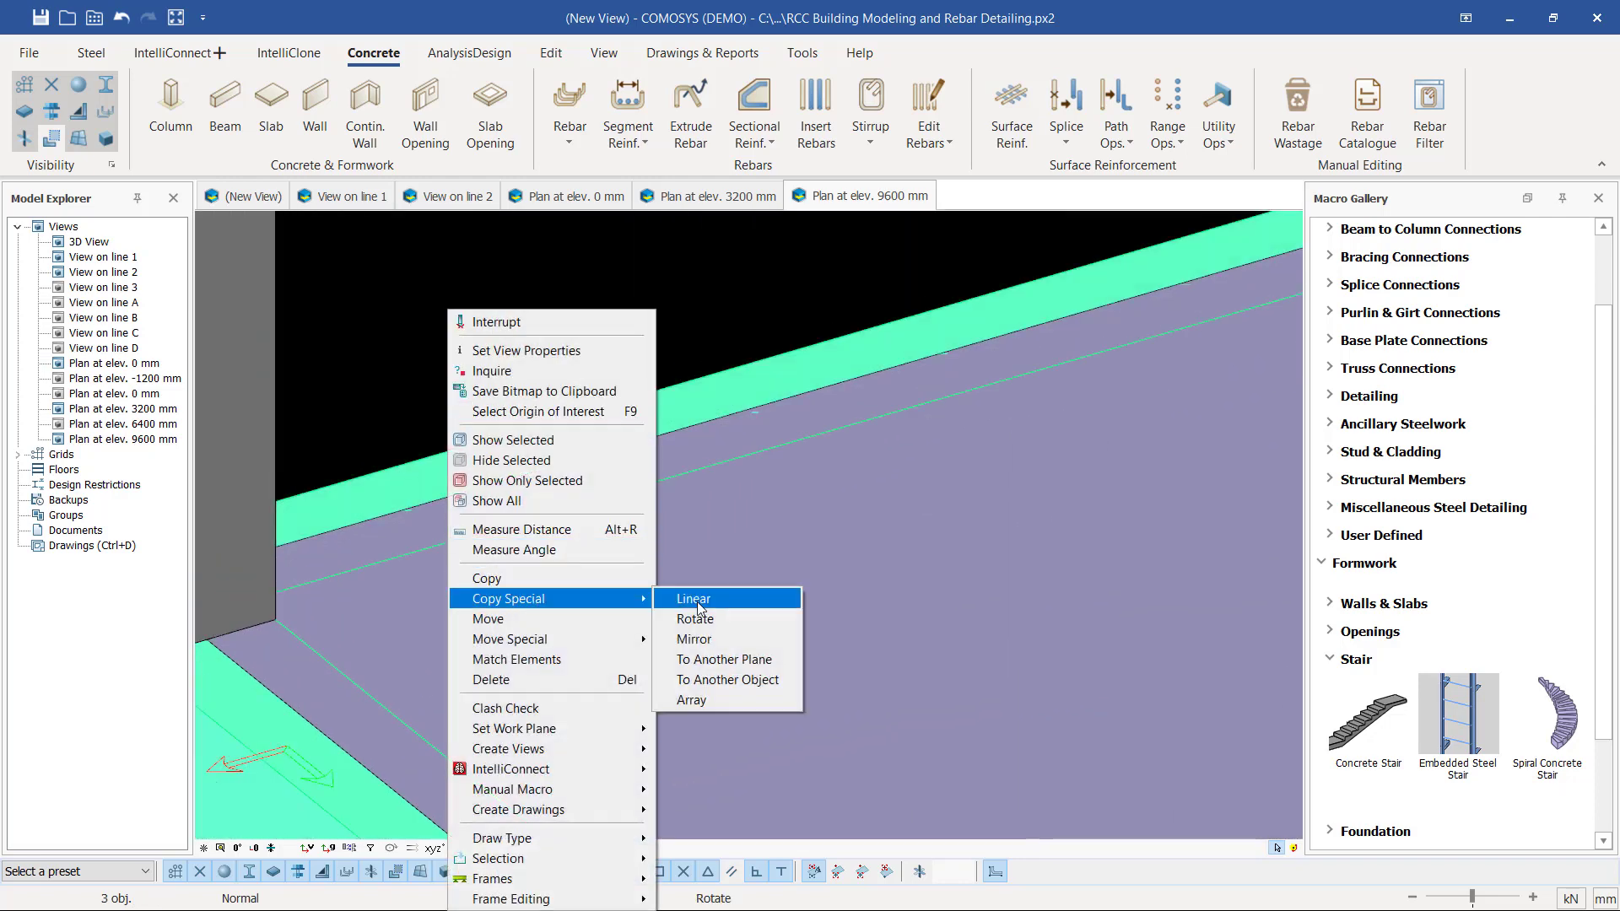
left_click(693, 599)
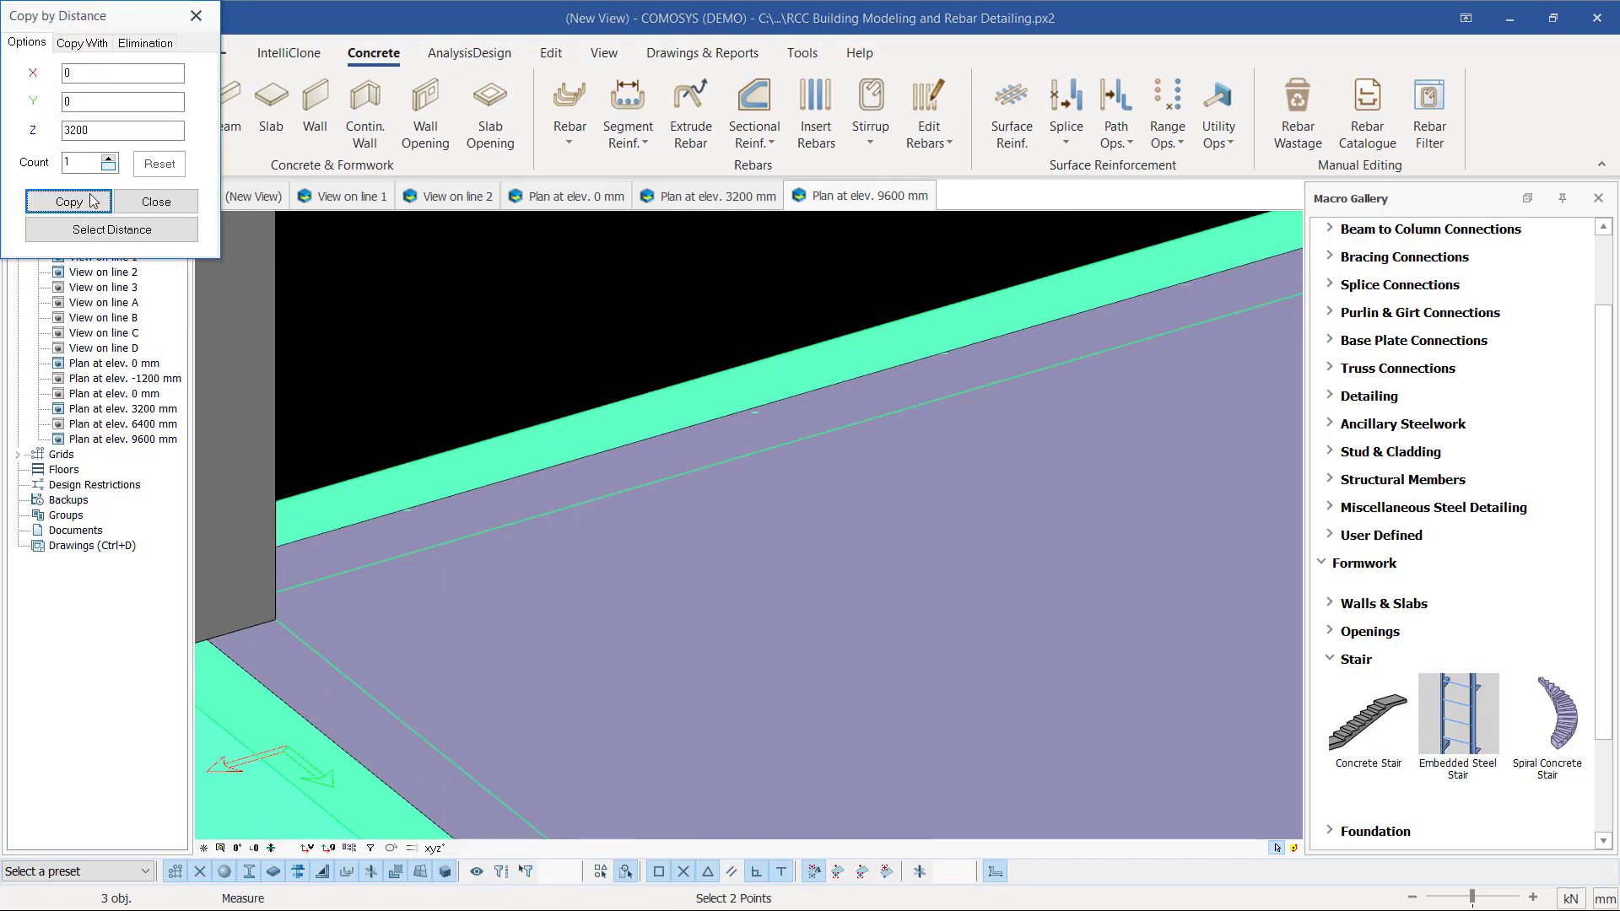
left_click(69, 202)
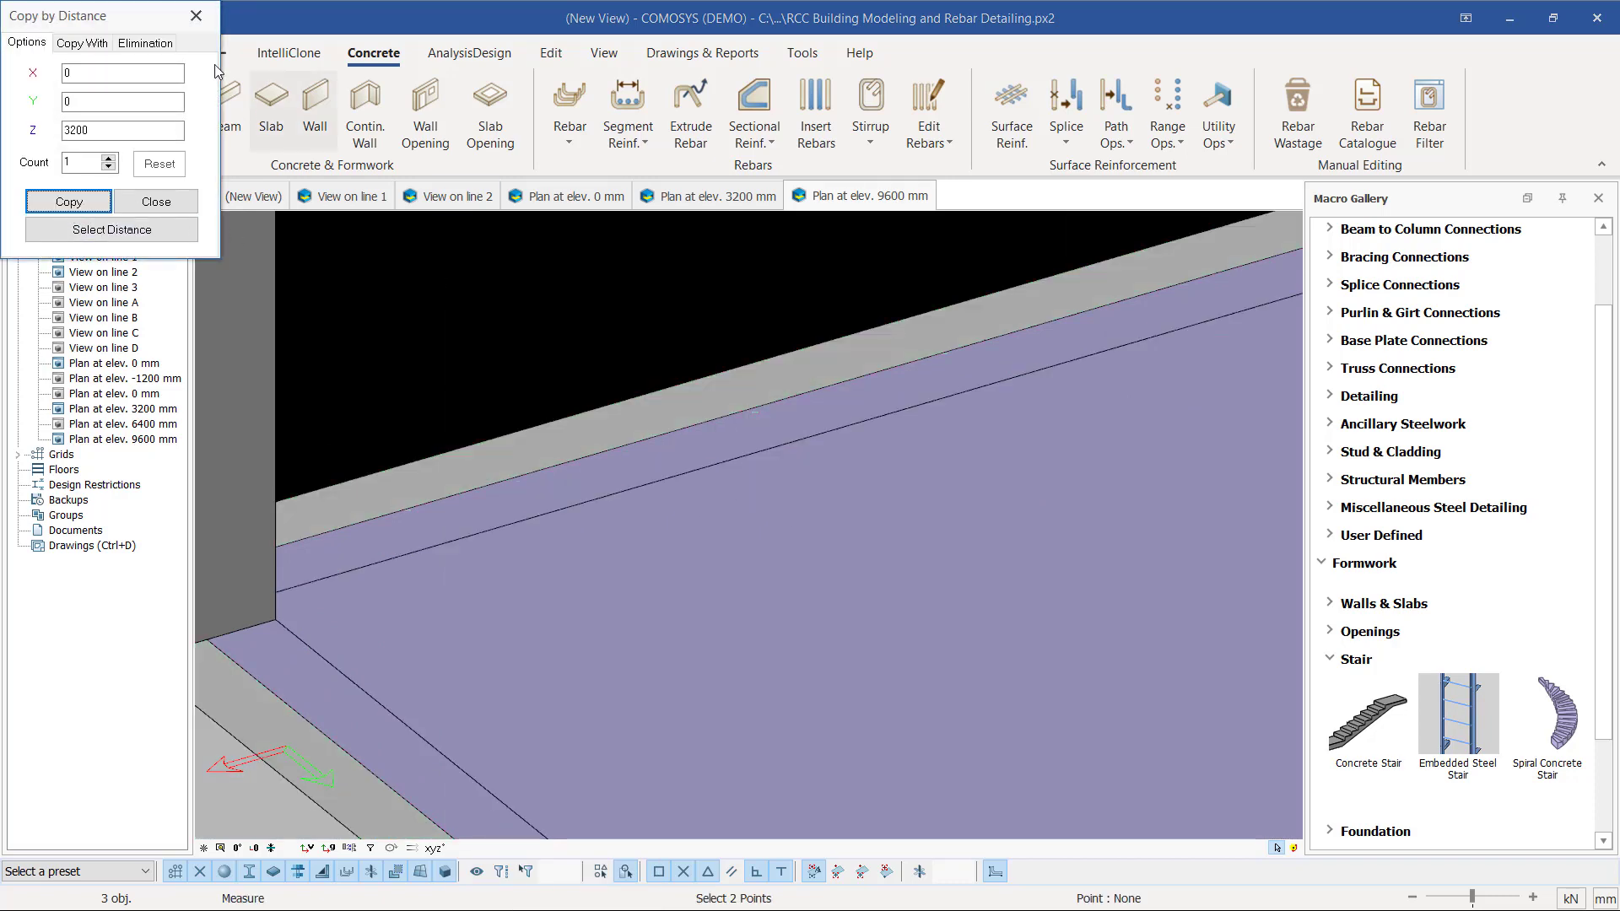
left_click(156, 202)
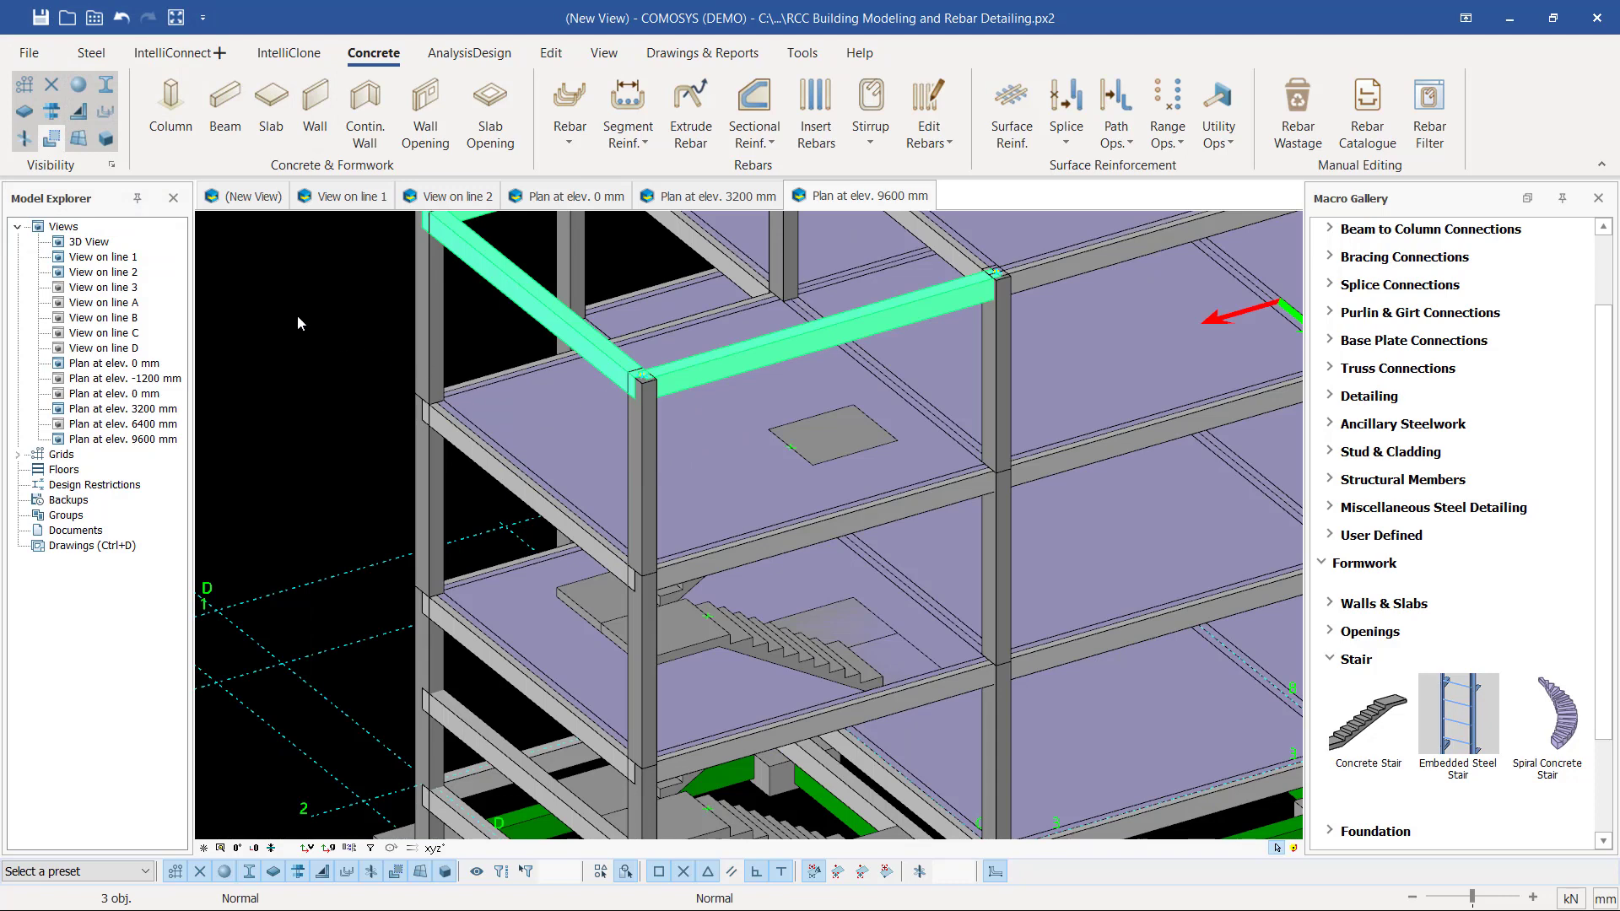
key("Escape")
- Copy the corner bay's slab above the upper stair linearly by X 0, Y 0 and Z 3200 with a count of 1
scroll(734, 497, "down", 2)
scroll(881, 434, "up", 6)
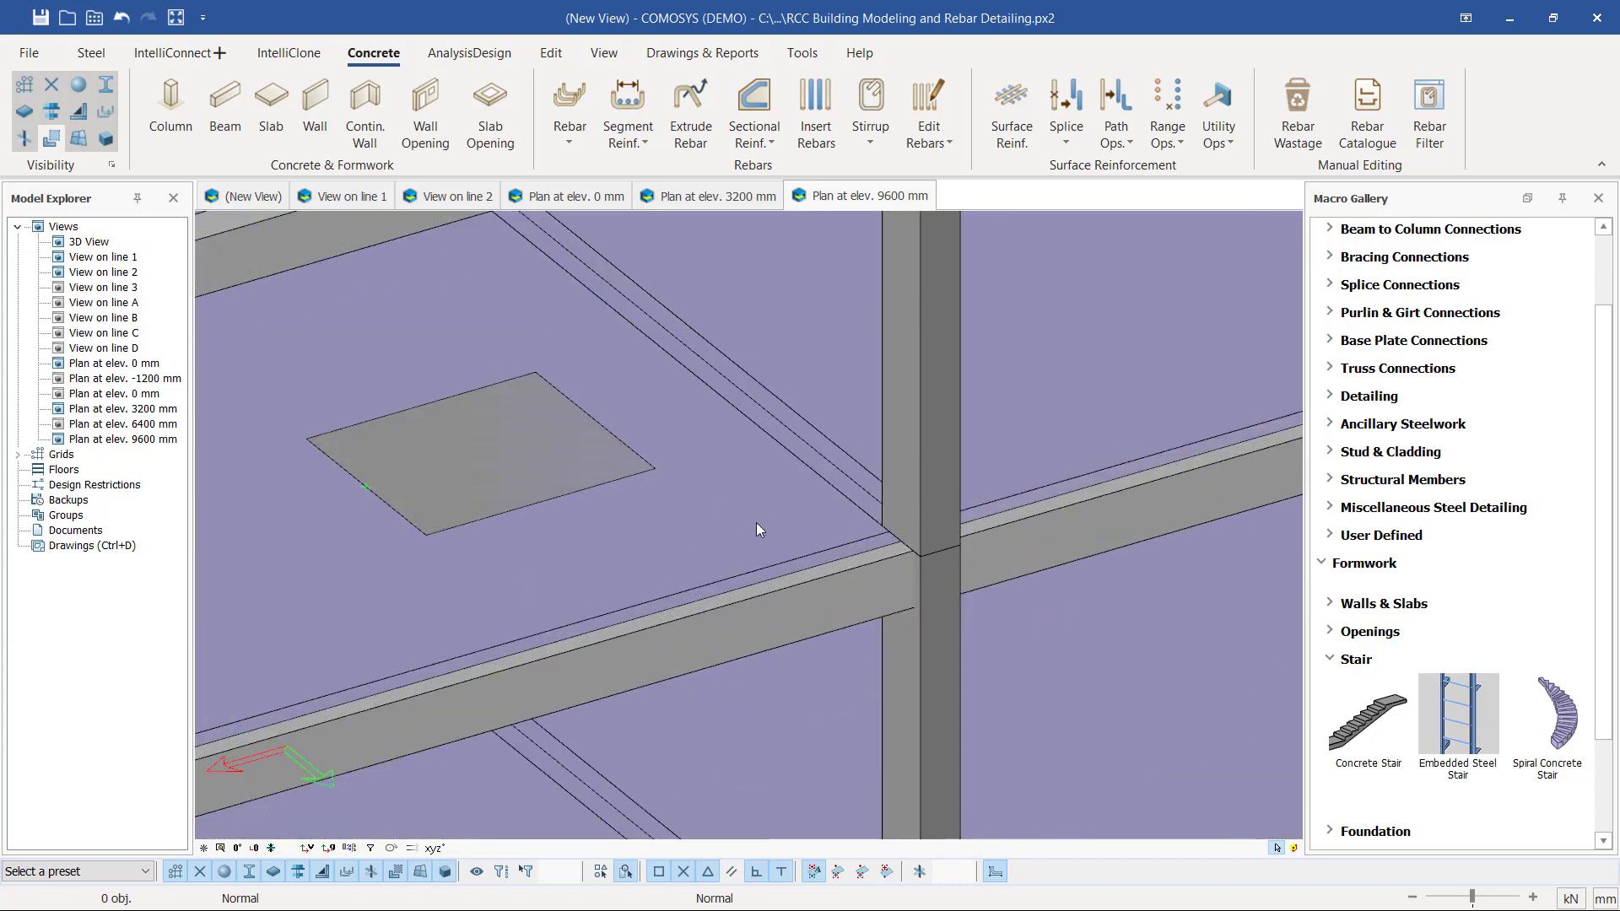
left_click(733, 515)
scroll(820, 433, "up", 4)
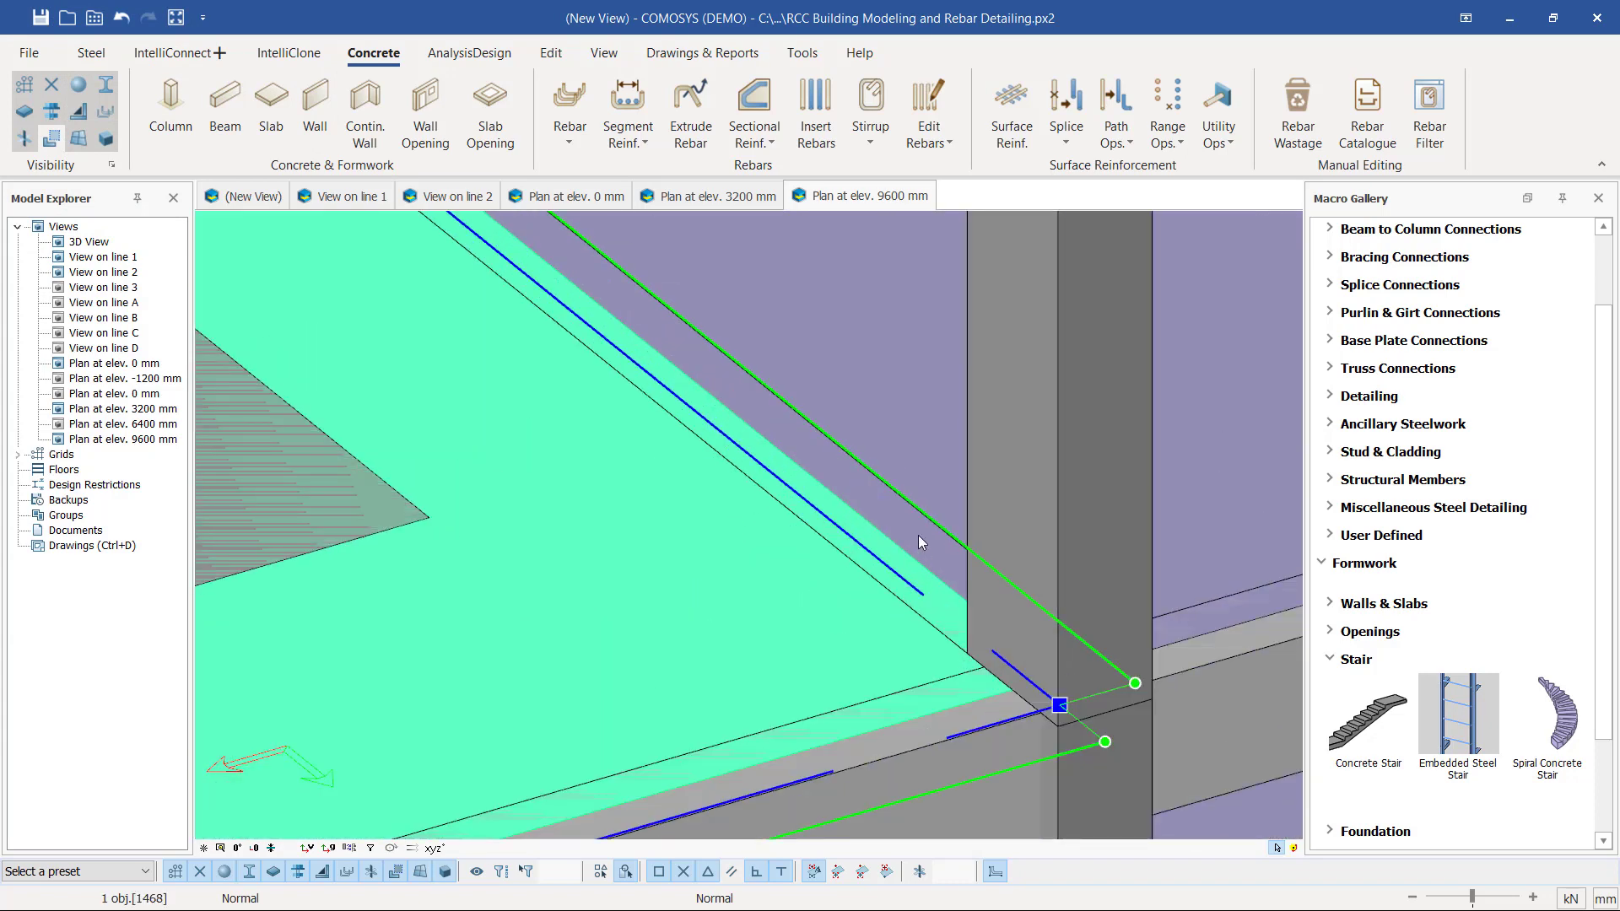
left_click(918, 535, "ctrl")
left_click(837, 387)
scroll(837, 388, "down", 1)
scroll(908, 482, "down", 3)
mouse_move(833, 456)
middle_mouse_down()
mouse_move(836, 417)
mouse_move(793, 459)
mouse_move(828, 469)
mouse_move(734, 422)
mouse_move(768, 475)
mouse_move(834, 458)
mouse_move(828, 423)
mouse_move(806, 456)
middle_mouse_up()
scroll(794, 457, "up", 3)
left_click(807, 422, "ctrl")
scroll(810, 455, "down", 3)
left_click(803, 449)
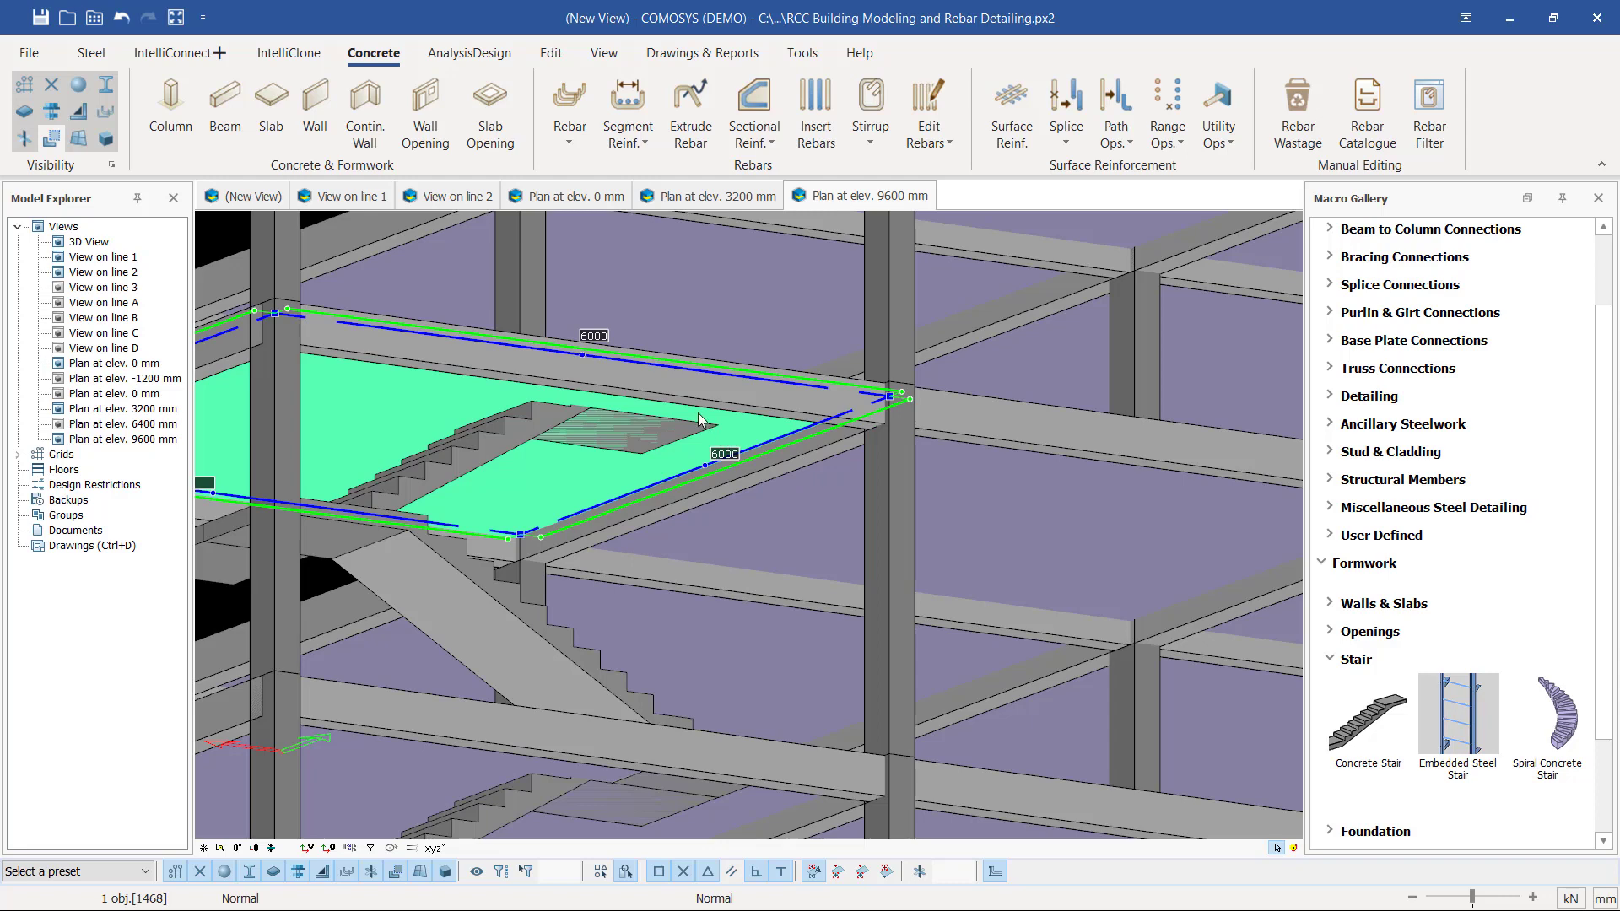
middle_click_drag(697, 413, 907, 469)
scroll(907, 469, "down", 5)
right_click(487, 396)
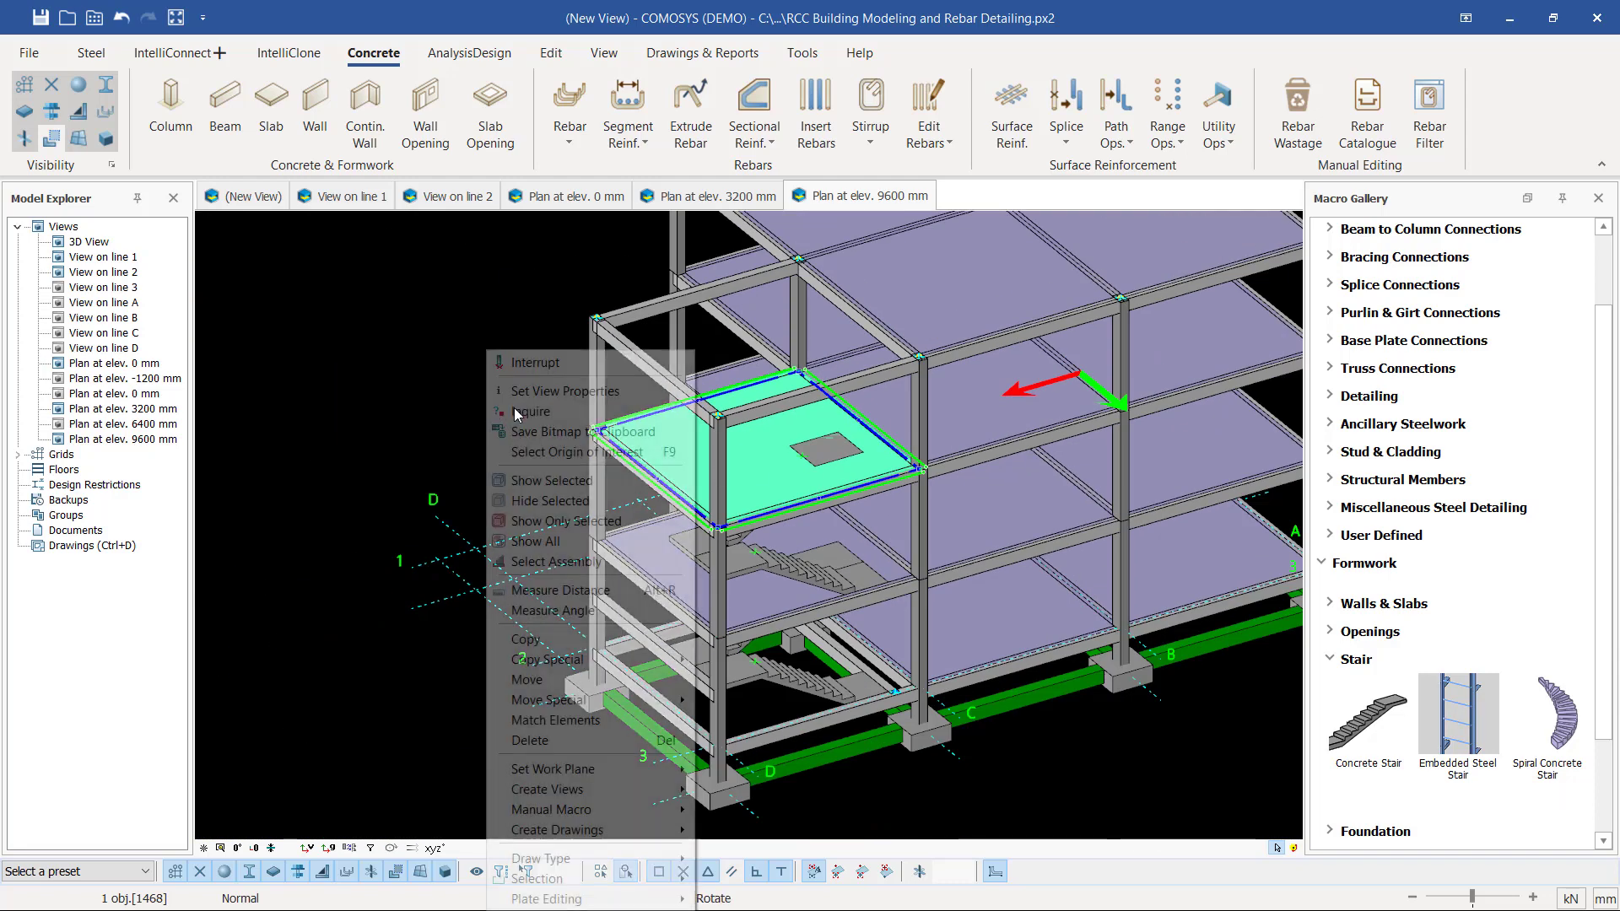
mouse_move(600, 667)
left_click(738, 660)
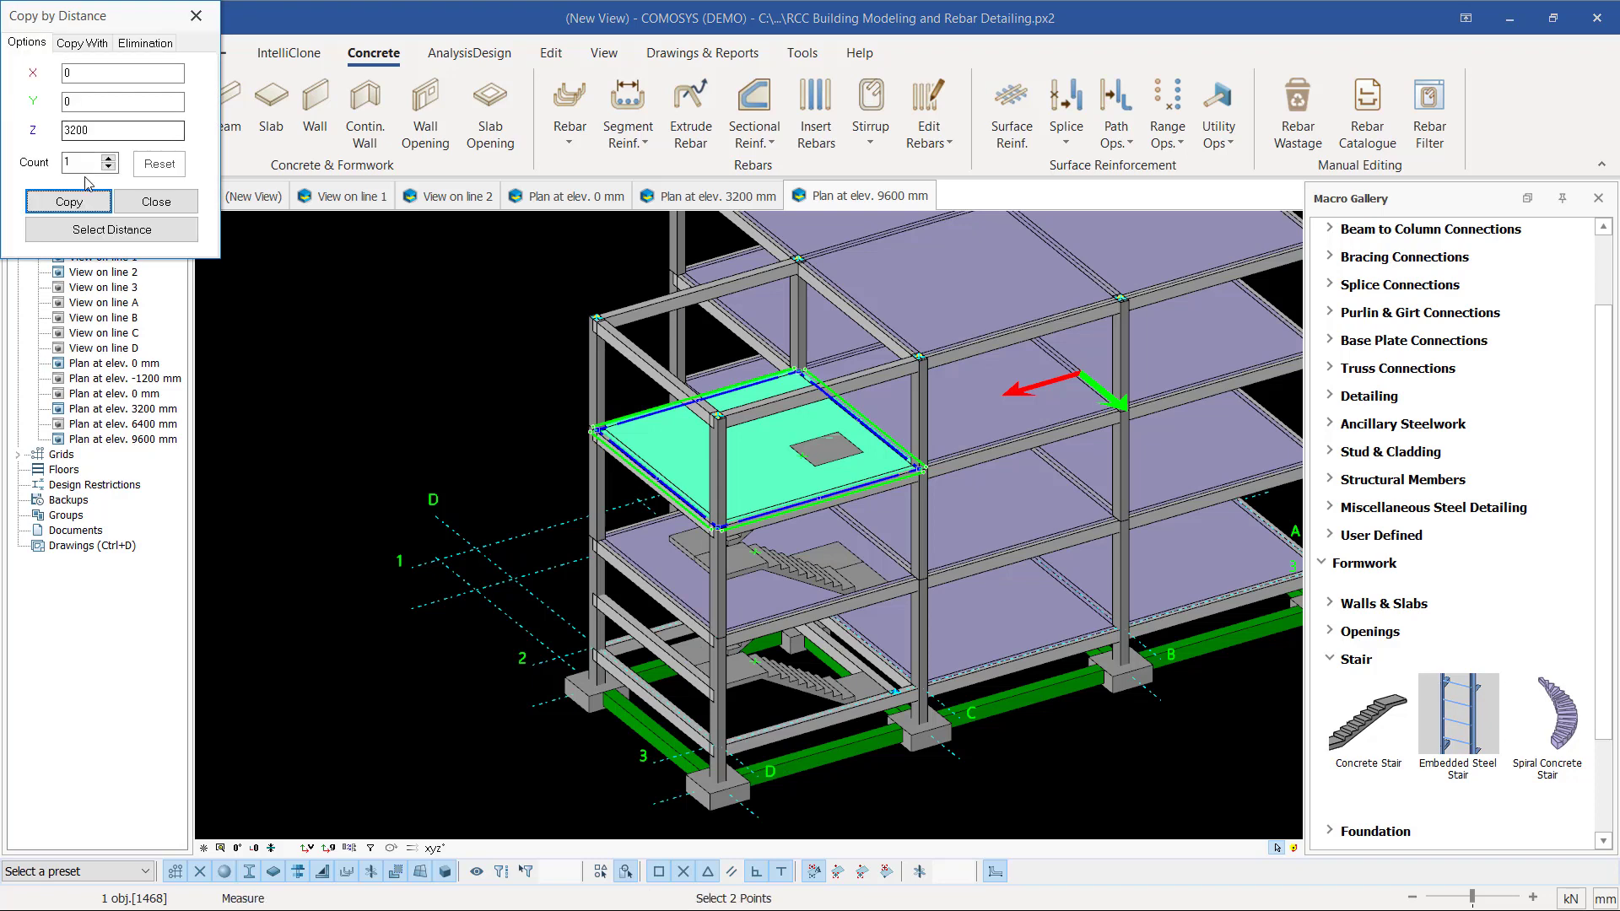
left_click(68, 203)
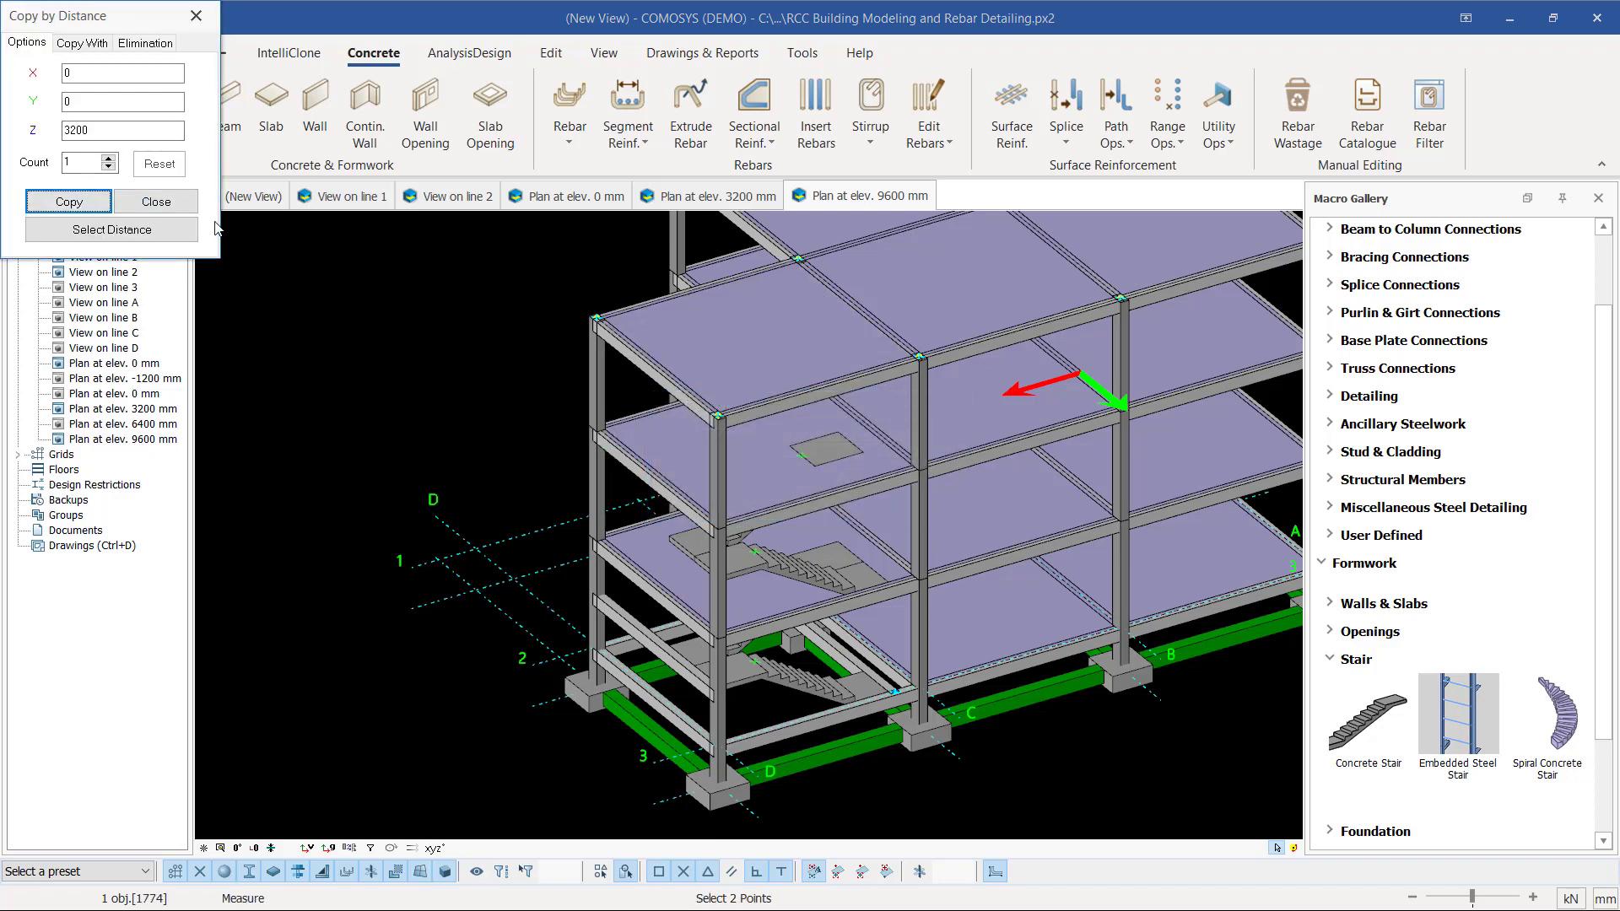
left_click(156, 202)
- Examine the extended corner bay and the upper stair landing's position in its slab from several angles
scroll(653, 453, "down", 3)
middle_click_drag(735, 402, 865, 564)
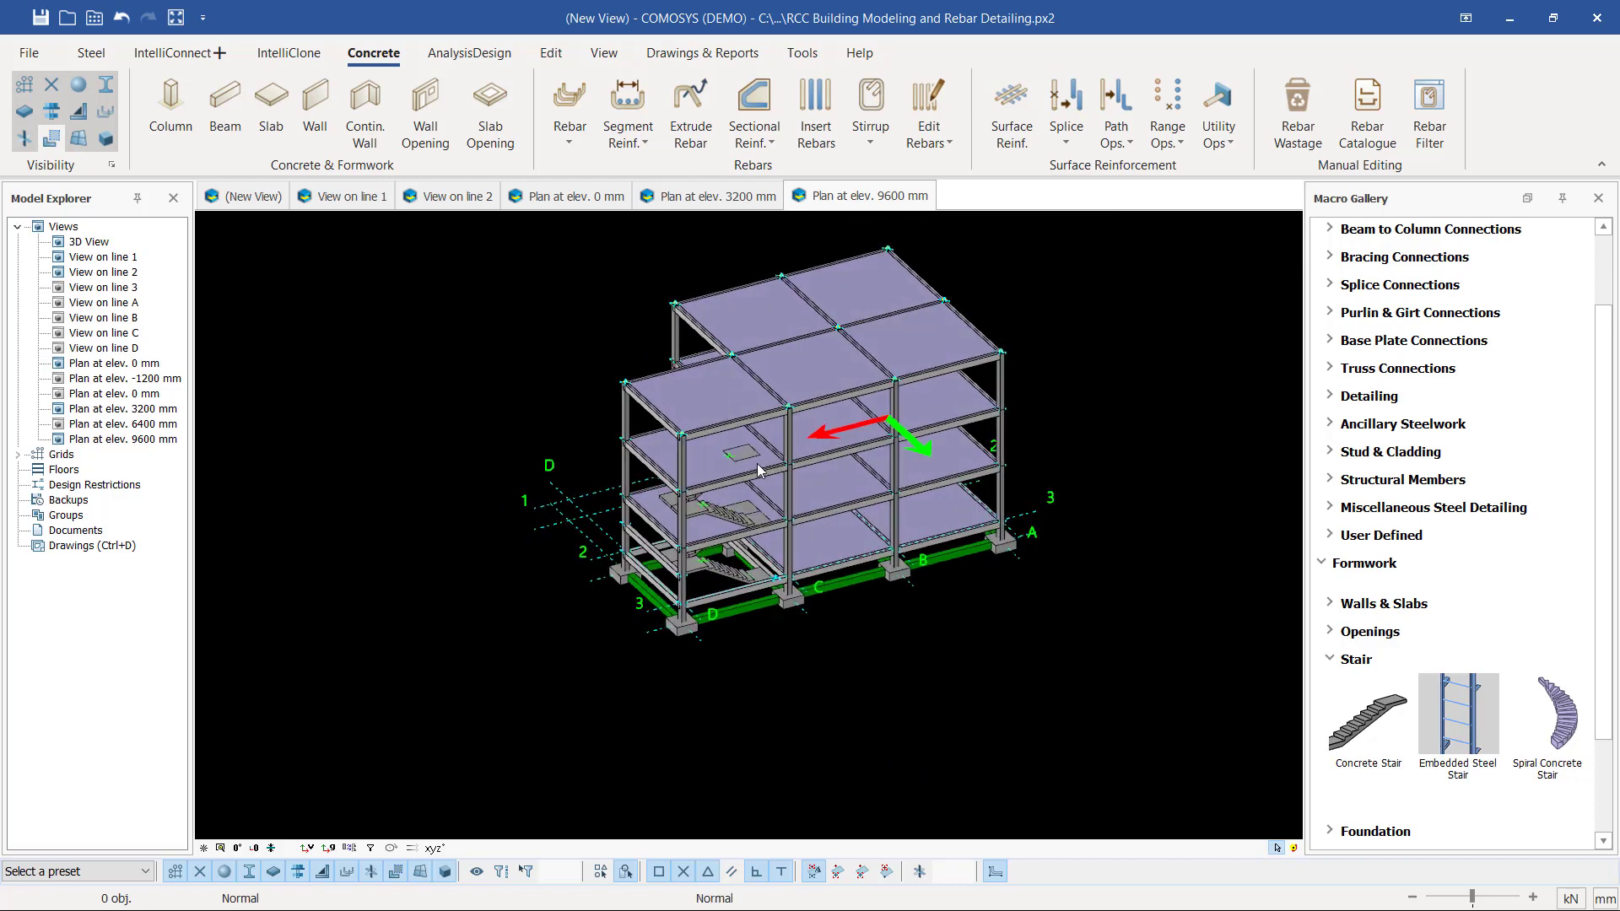
scroll(740, 445, "up", 3)
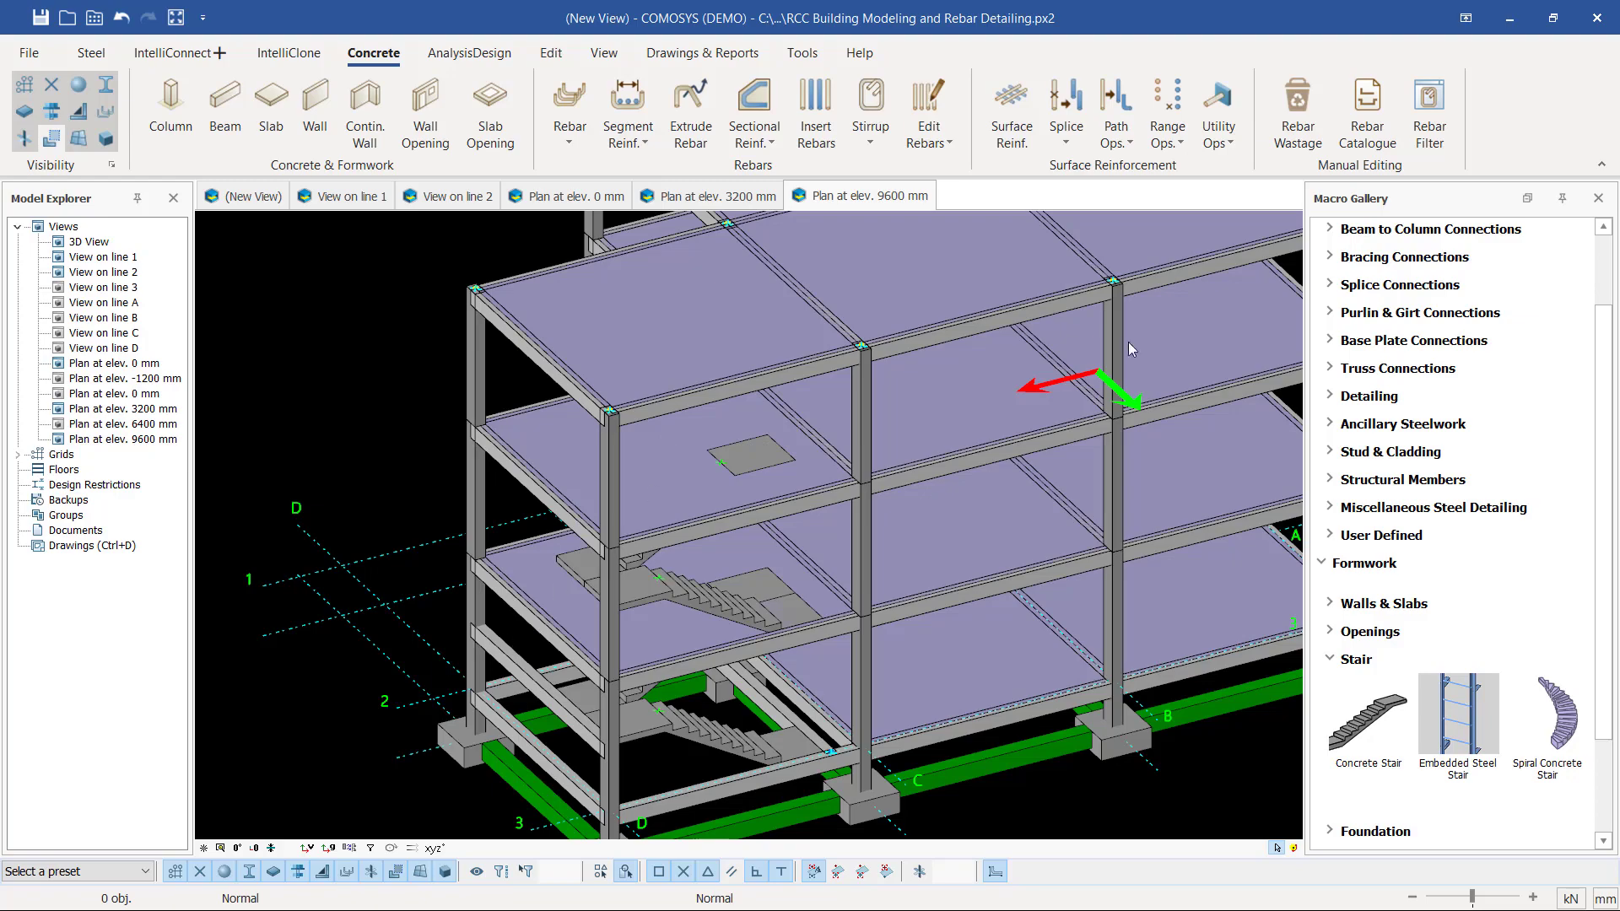
middle_click_drag(915, 562, 797, 500)
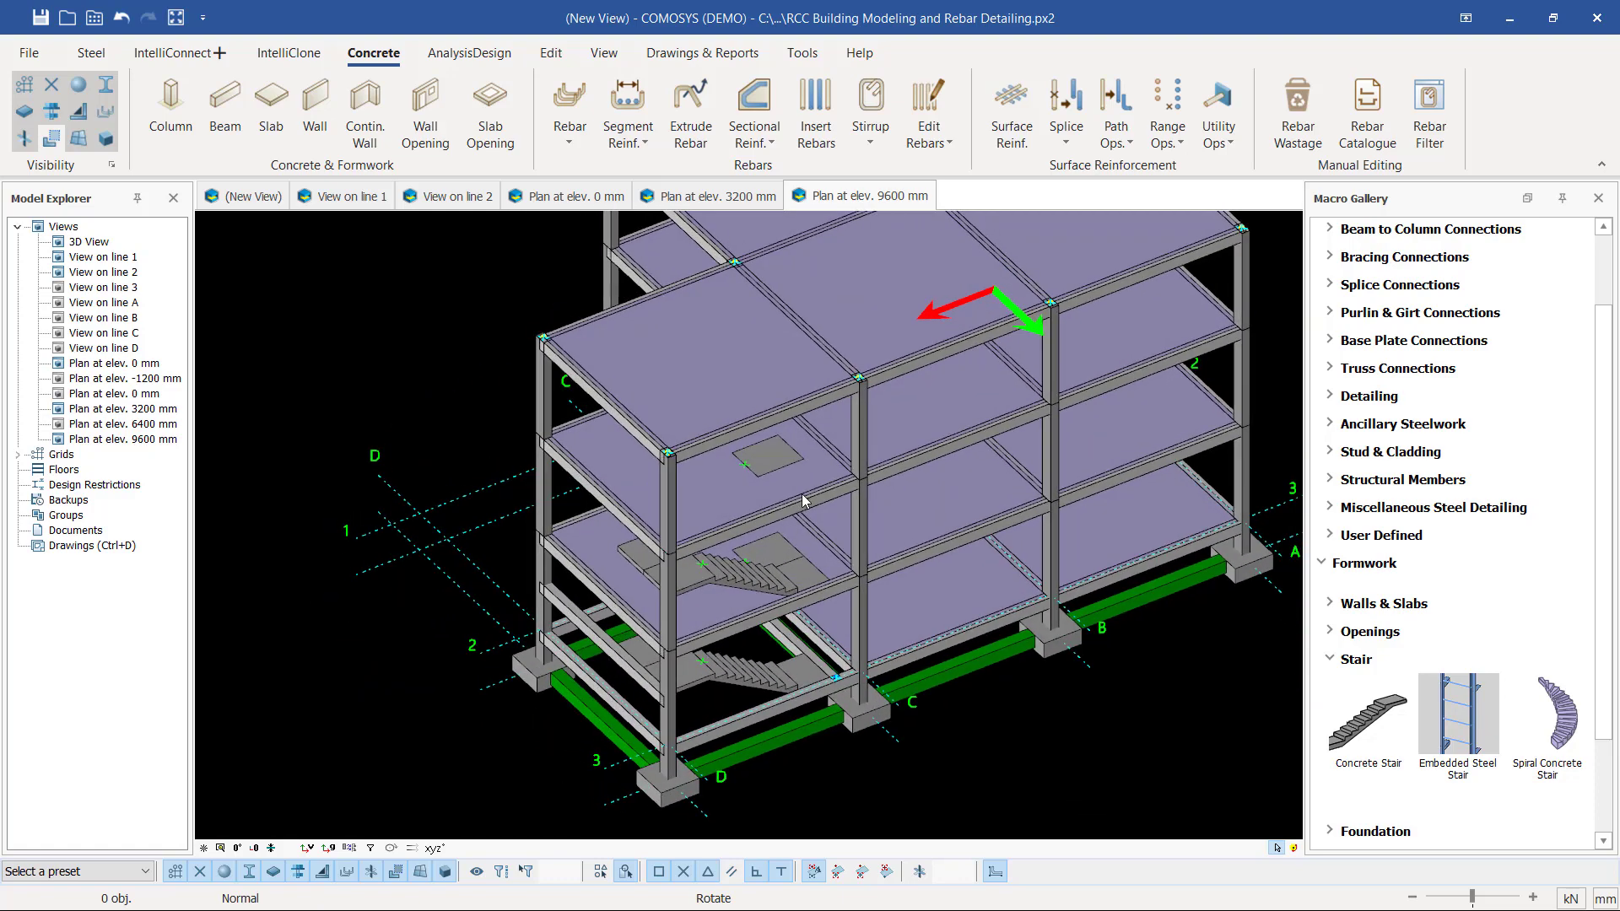
scroll(759, 498, "up", 2)
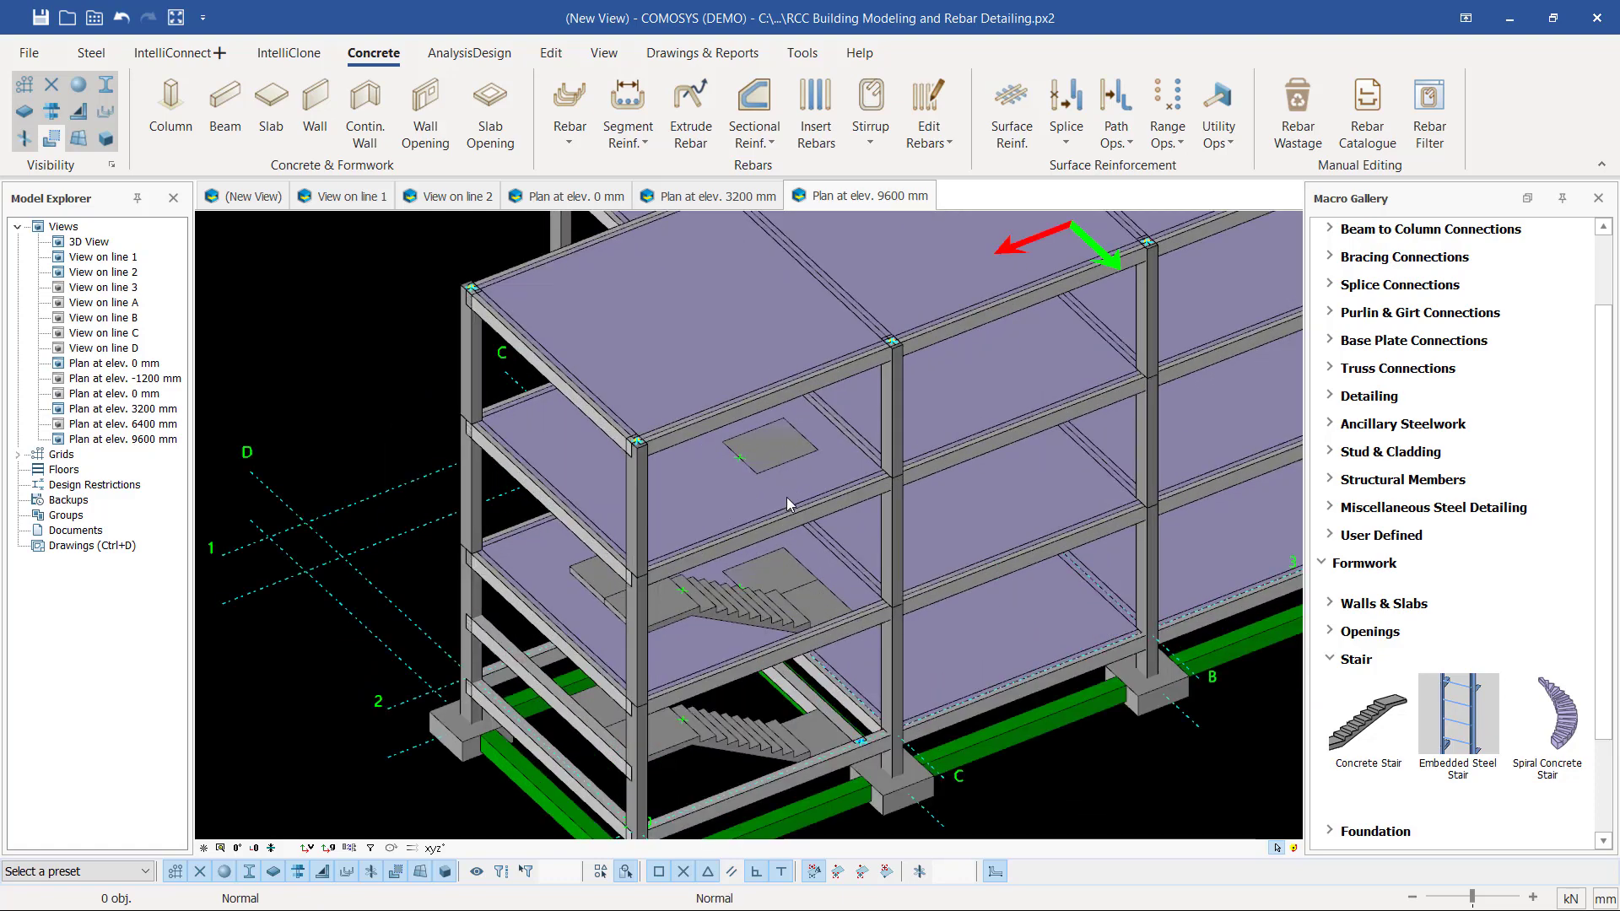
middle_click_drag(776, 485, 803, 459)
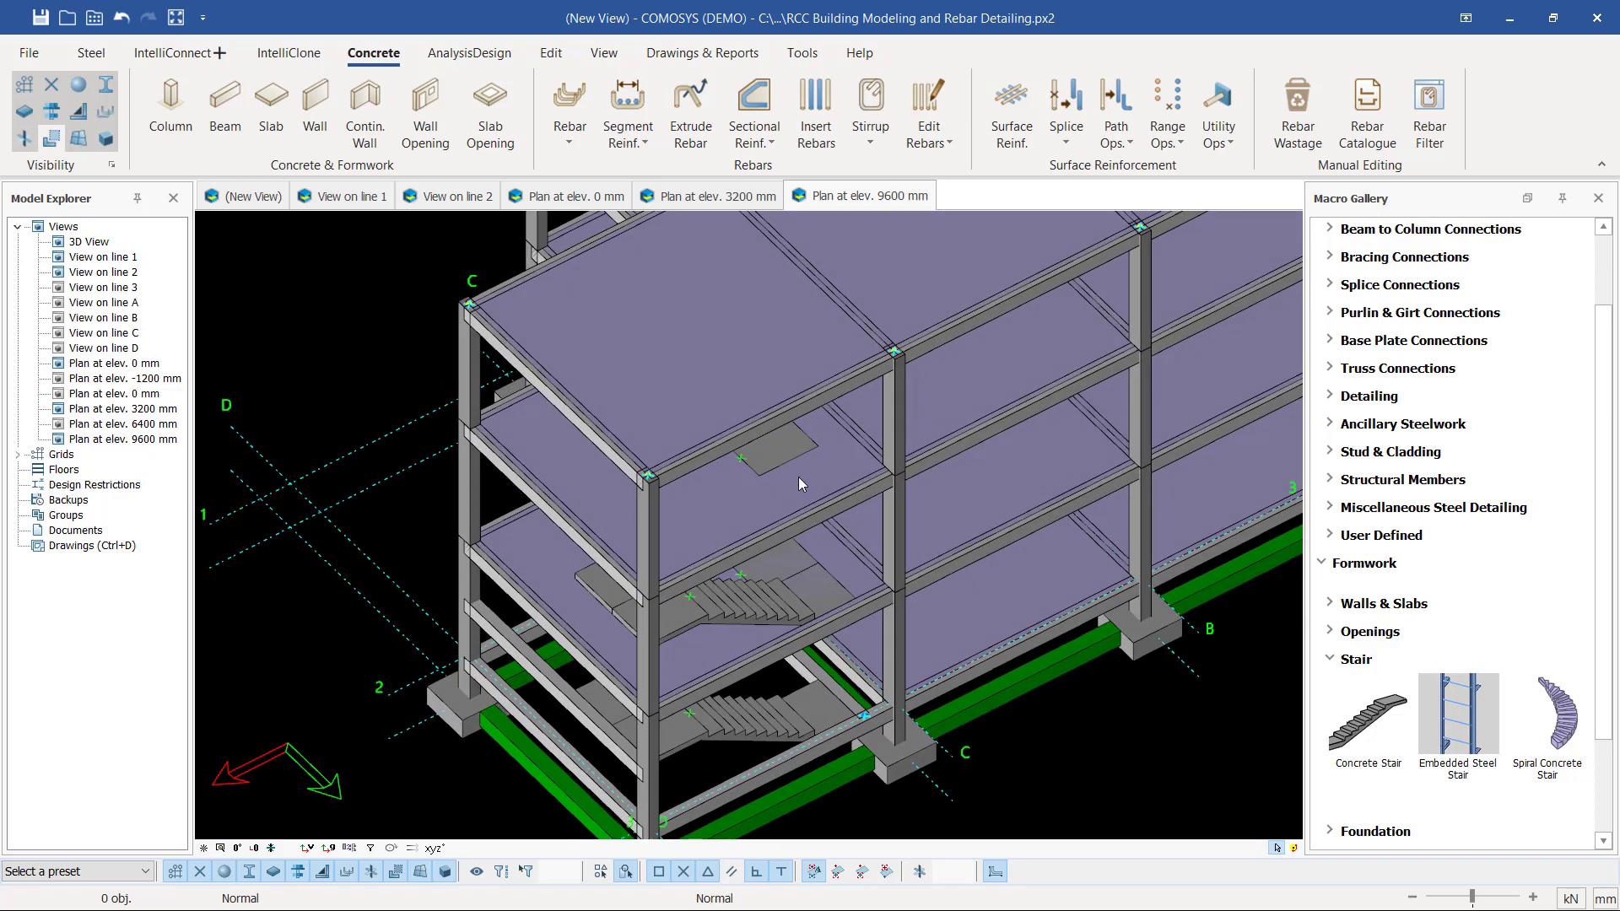
middle_click_drag(855, 481, 778, 489)
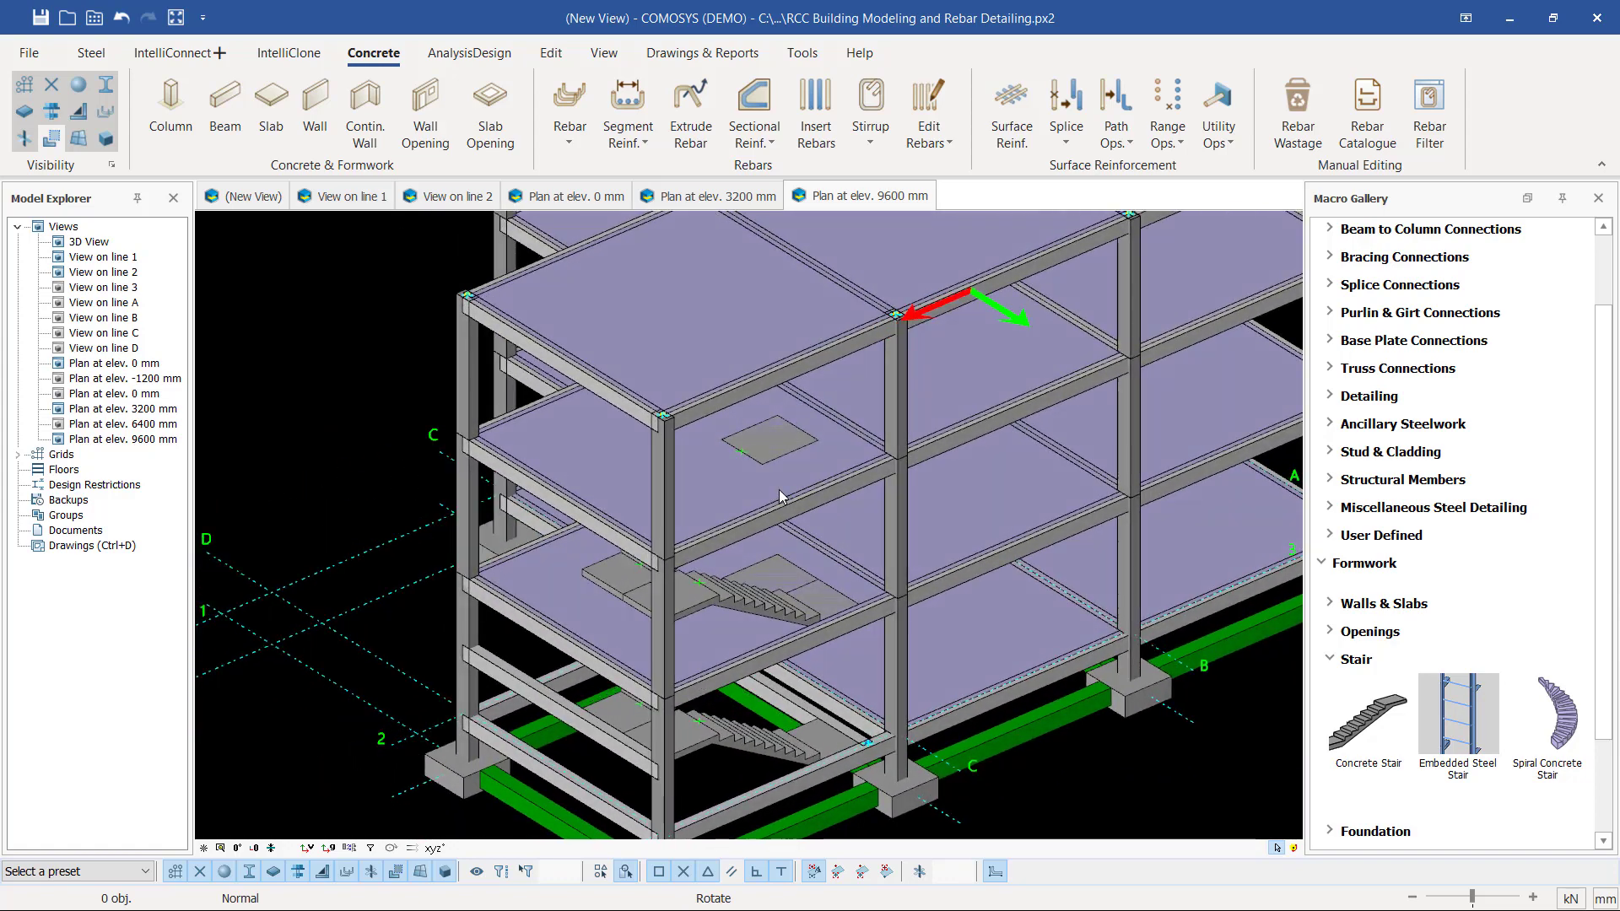
scroll(743, 456, "up", 5)
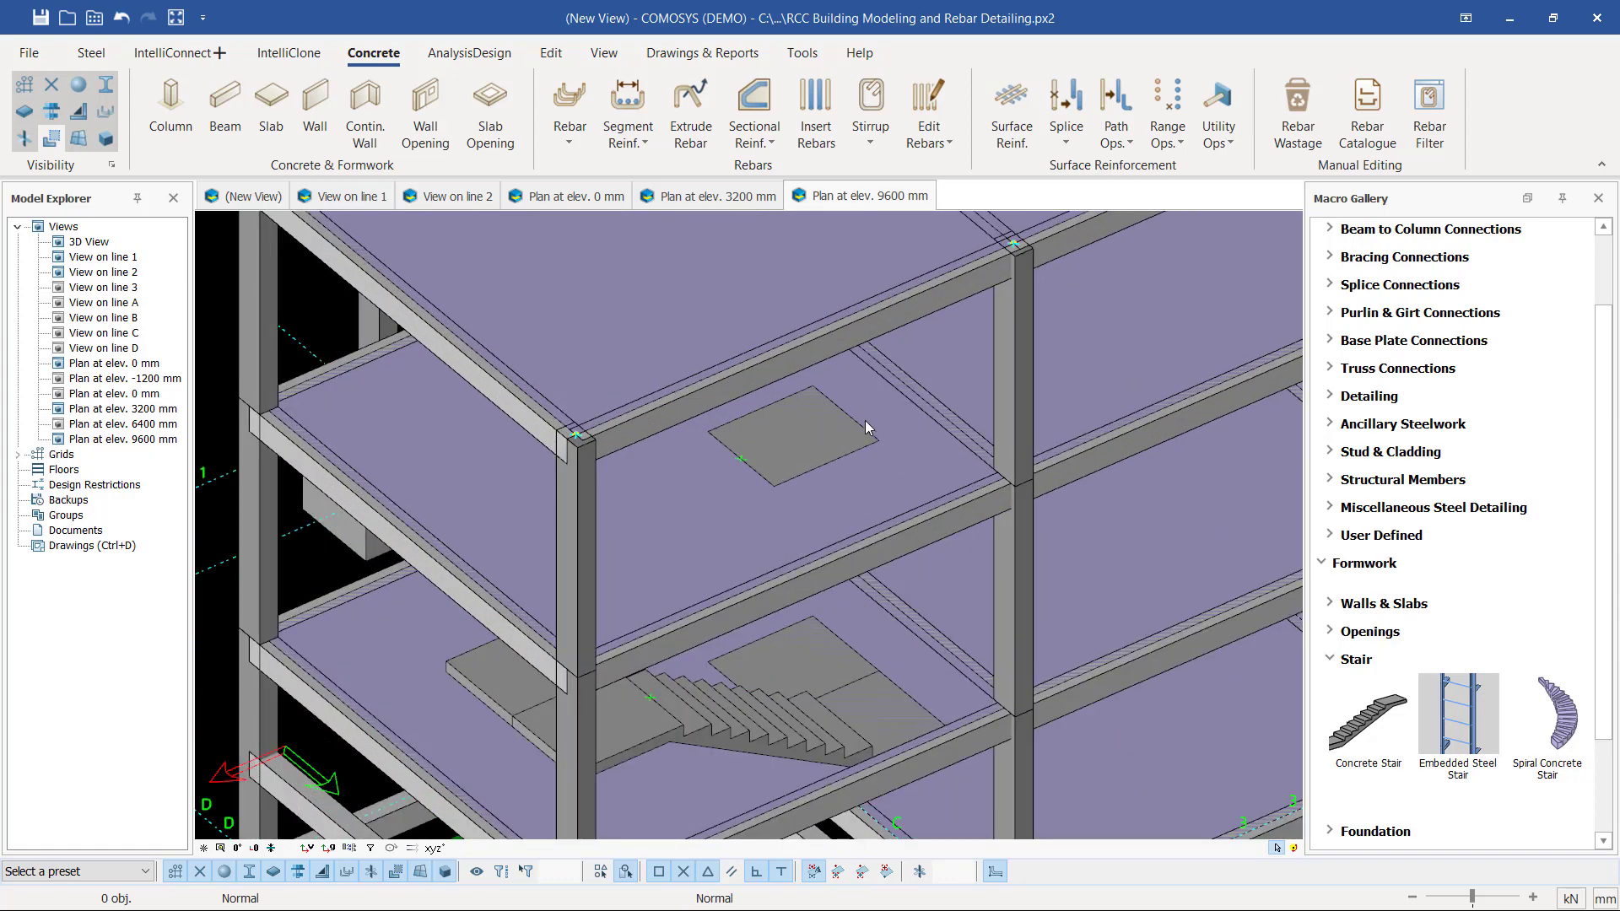
- Measure the distance from the upper stair landing's inner corner perpendicular to the slab edge on grid line D
right_click(378, 325)
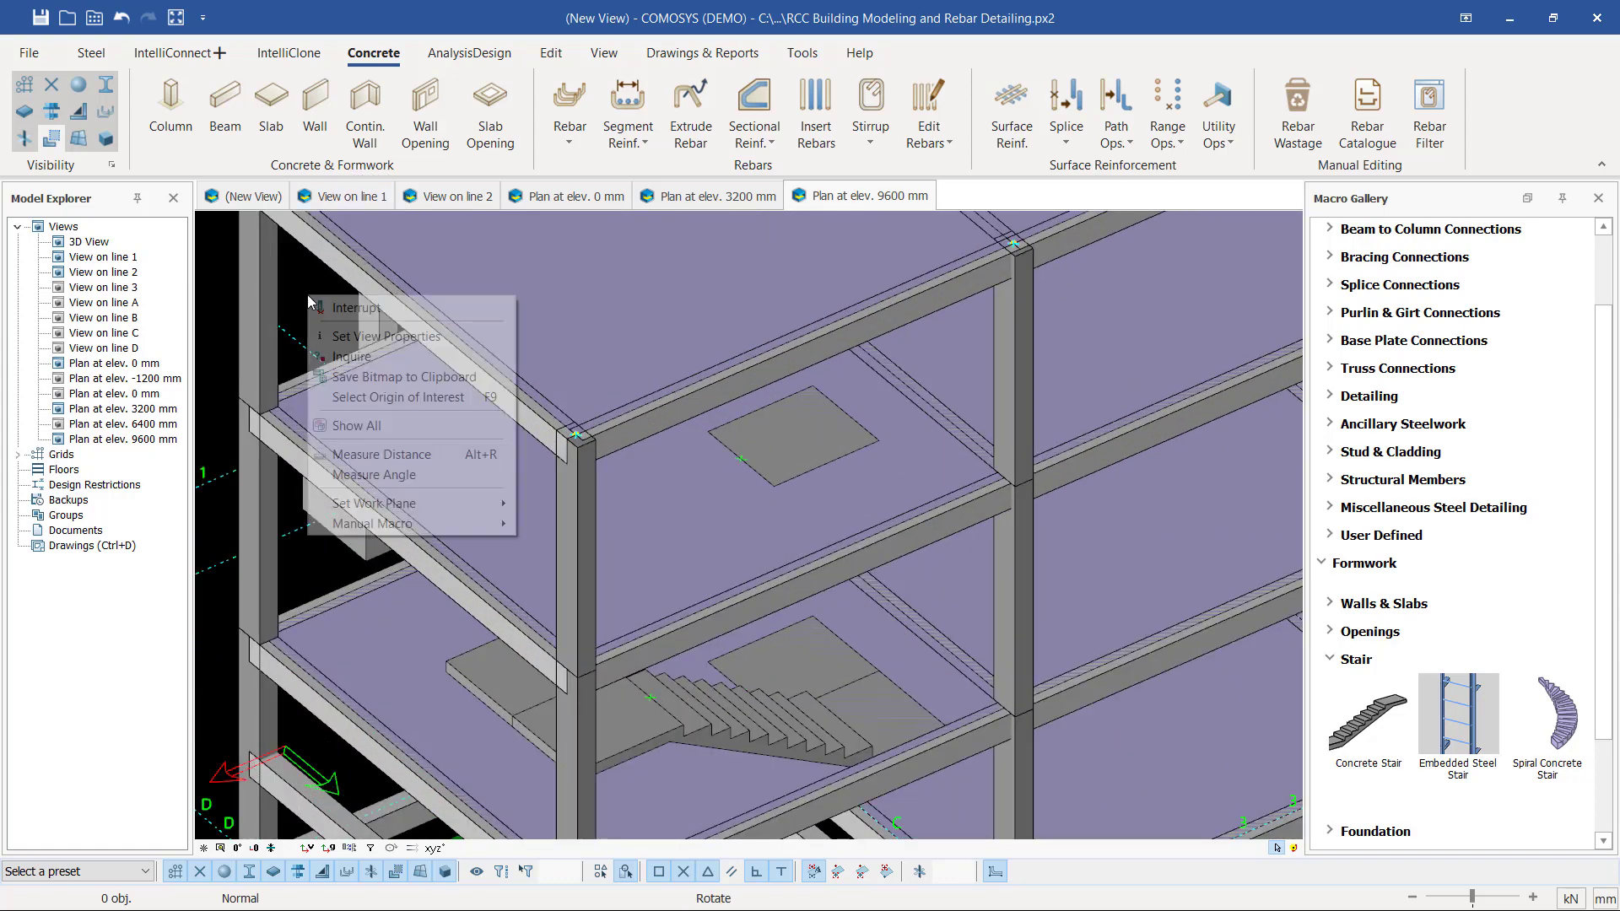
left_click(384, 454)
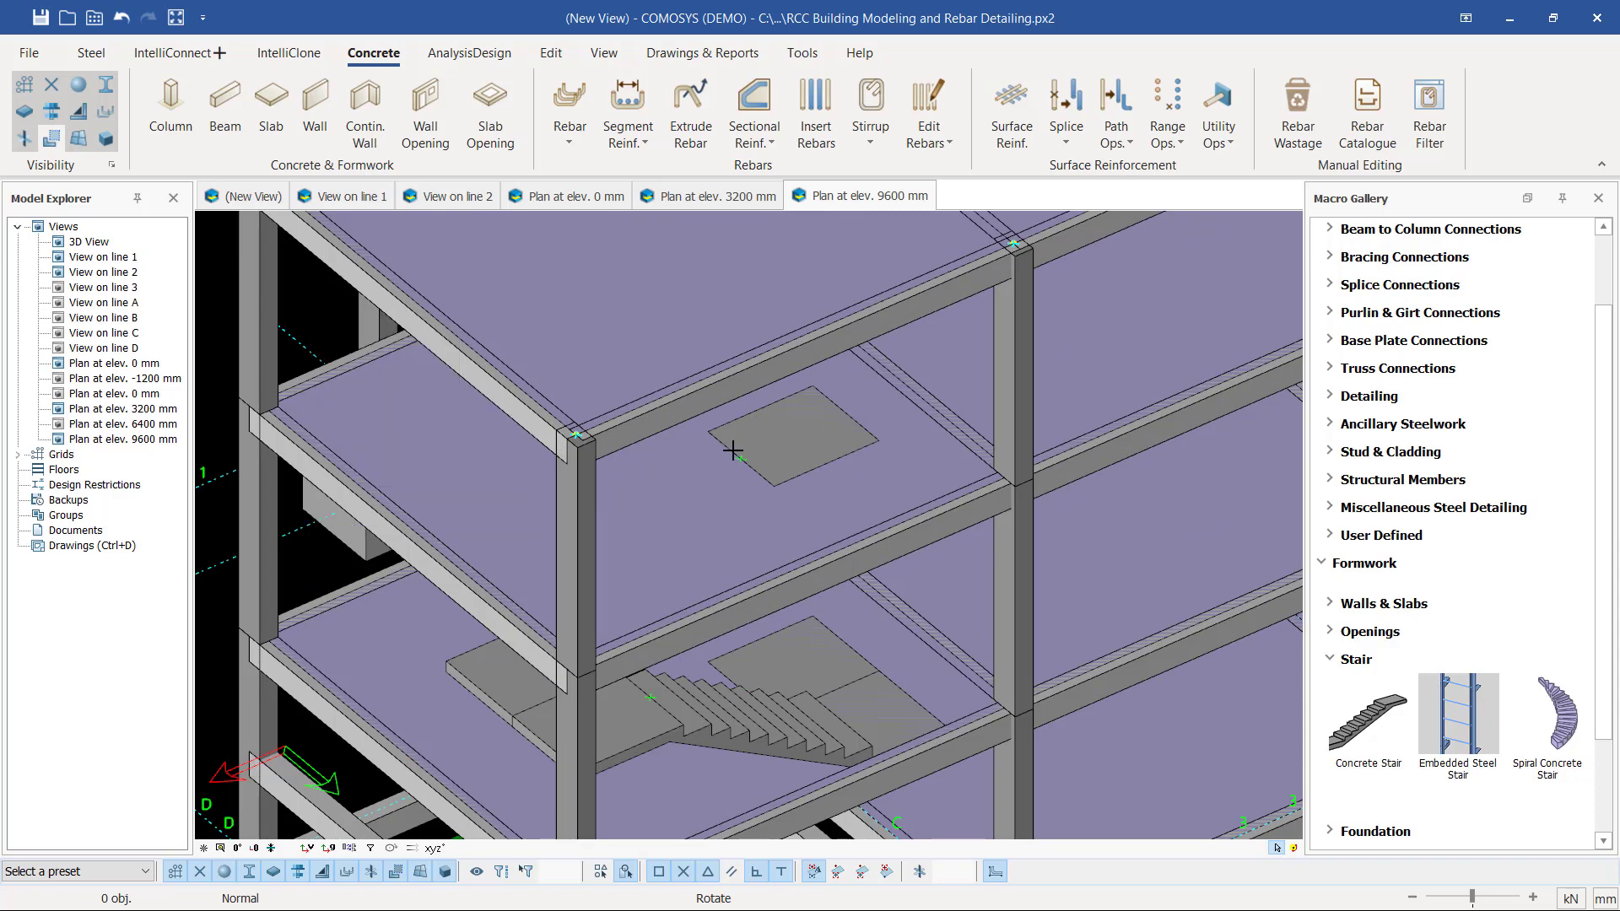
scroll(797, 397, "up", 6)
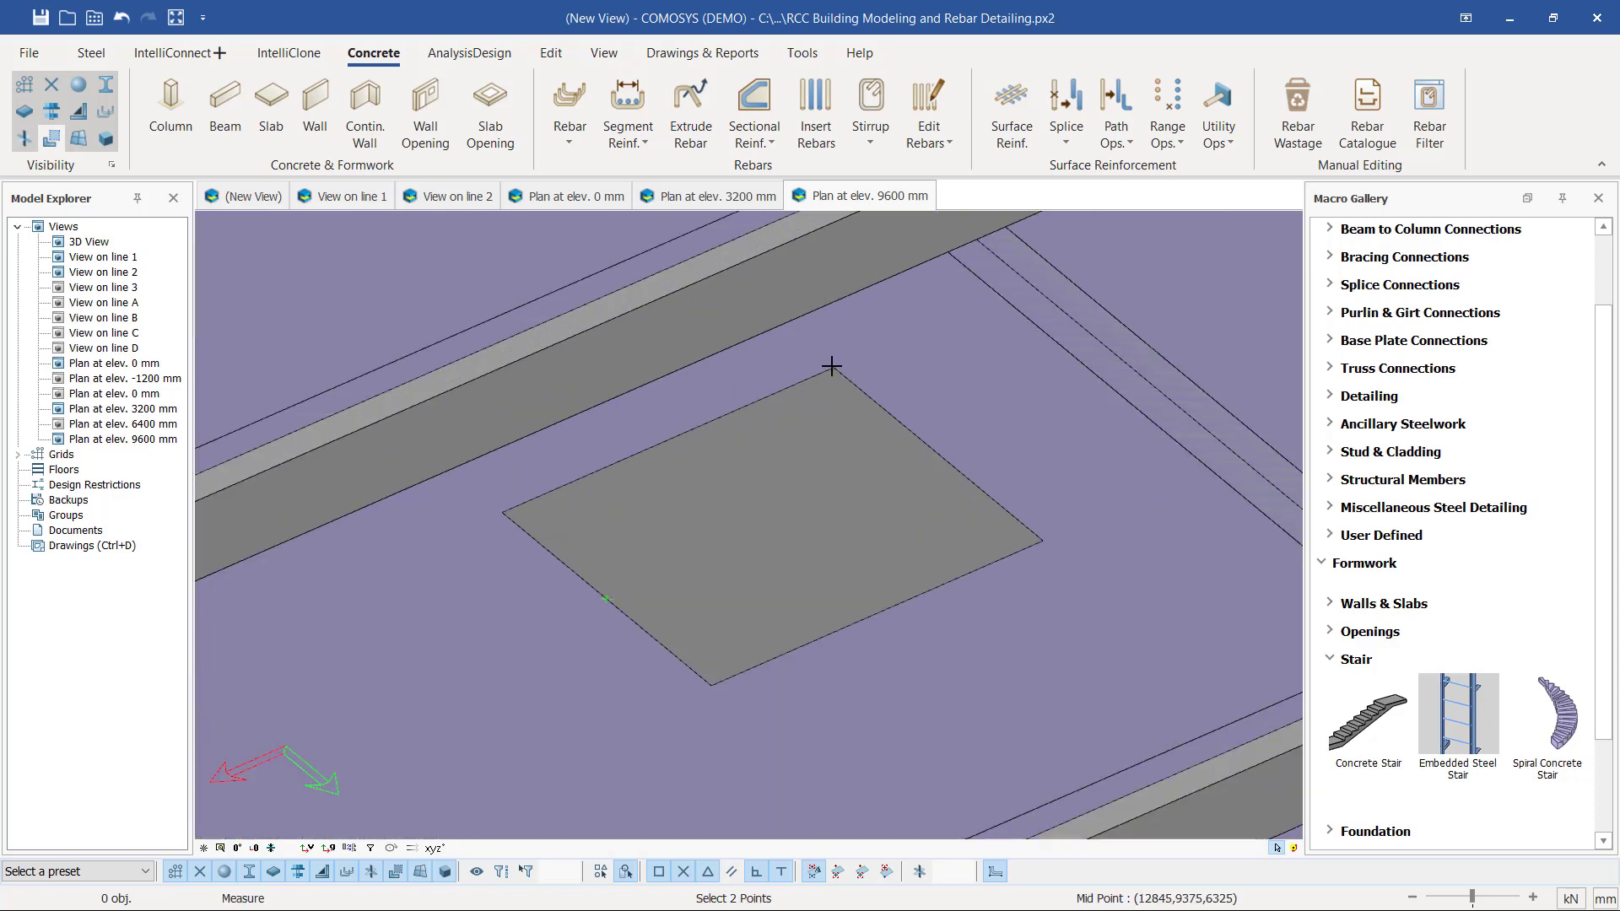
left_click(827, 366)
scroll(1030, 377, "down", 3)
scroll(549, 571, "down", 3)
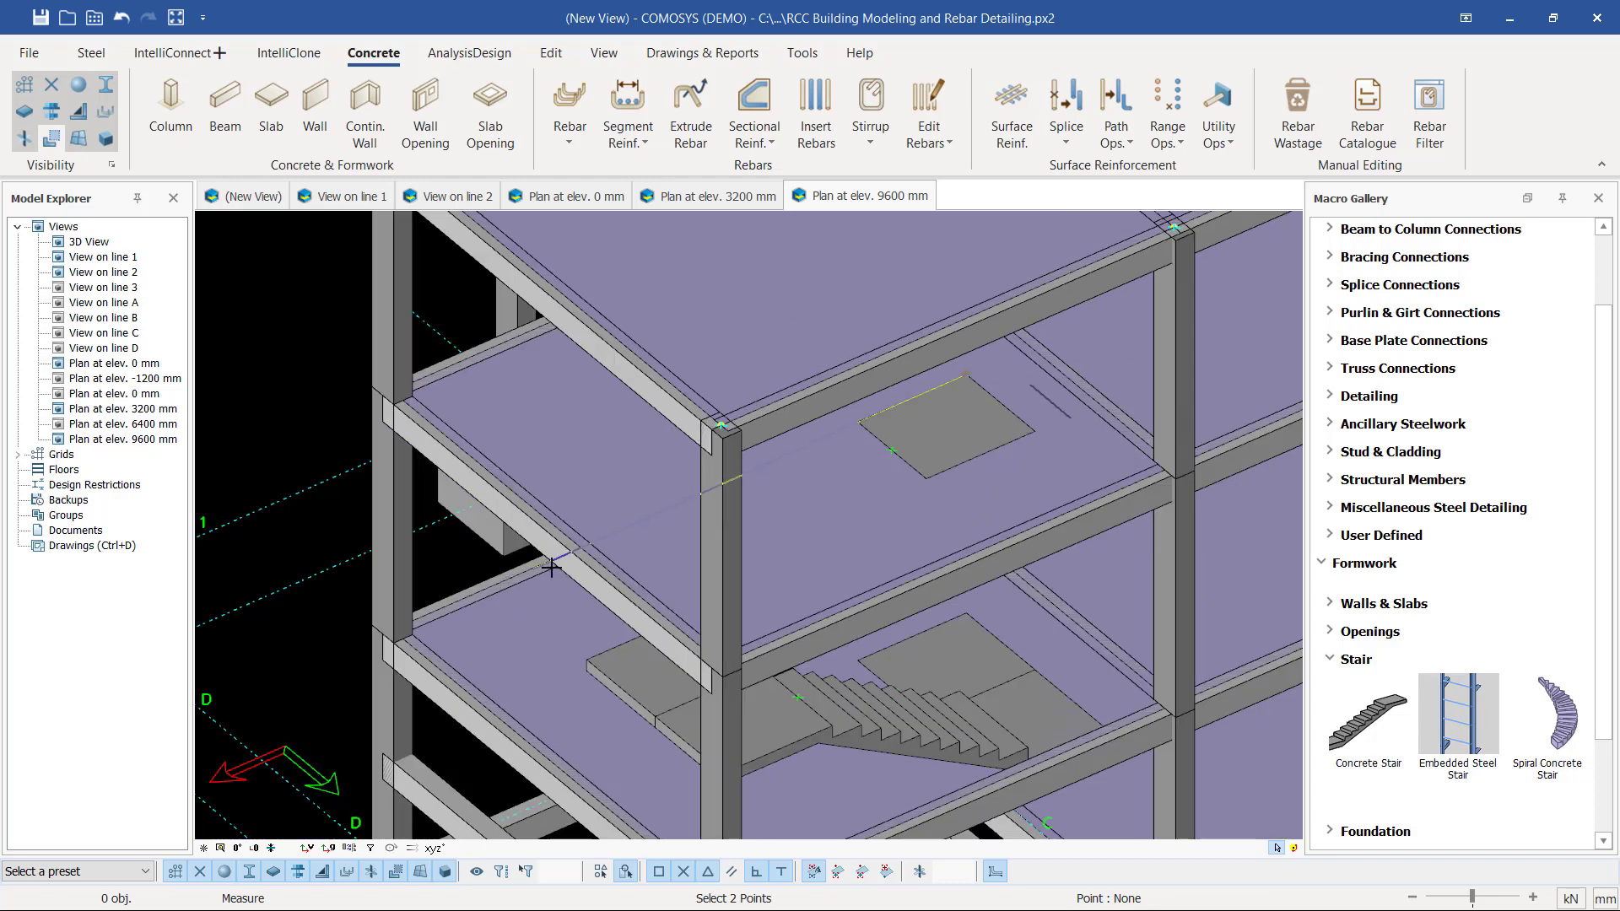
scroll(604, 543, "up", 4)
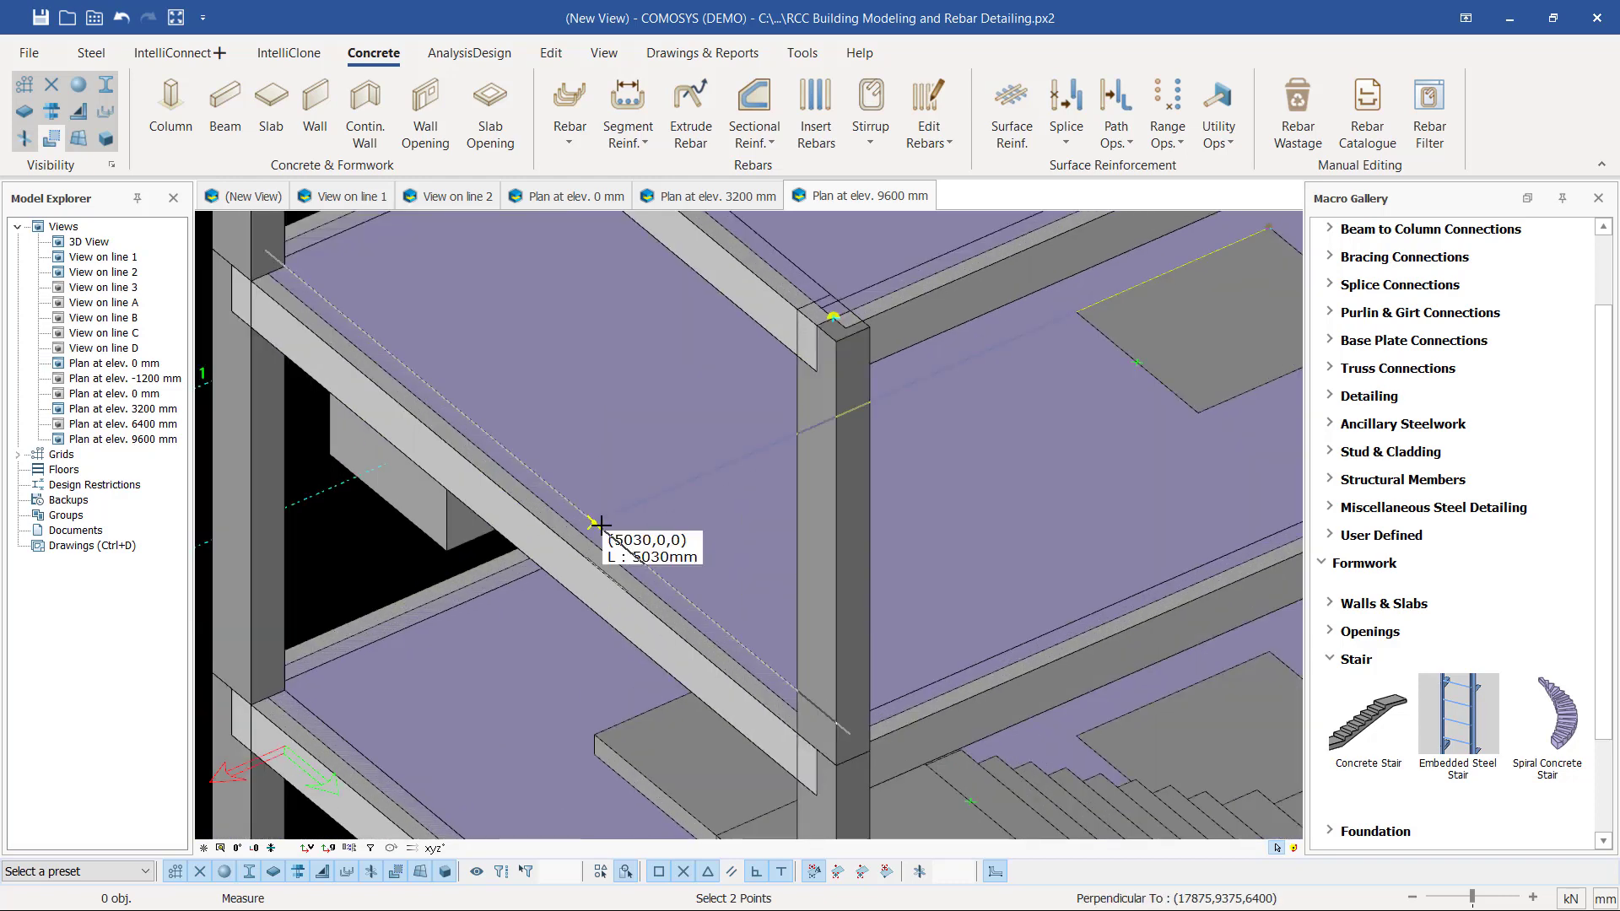
scroll(1008, 453, "down", 3)
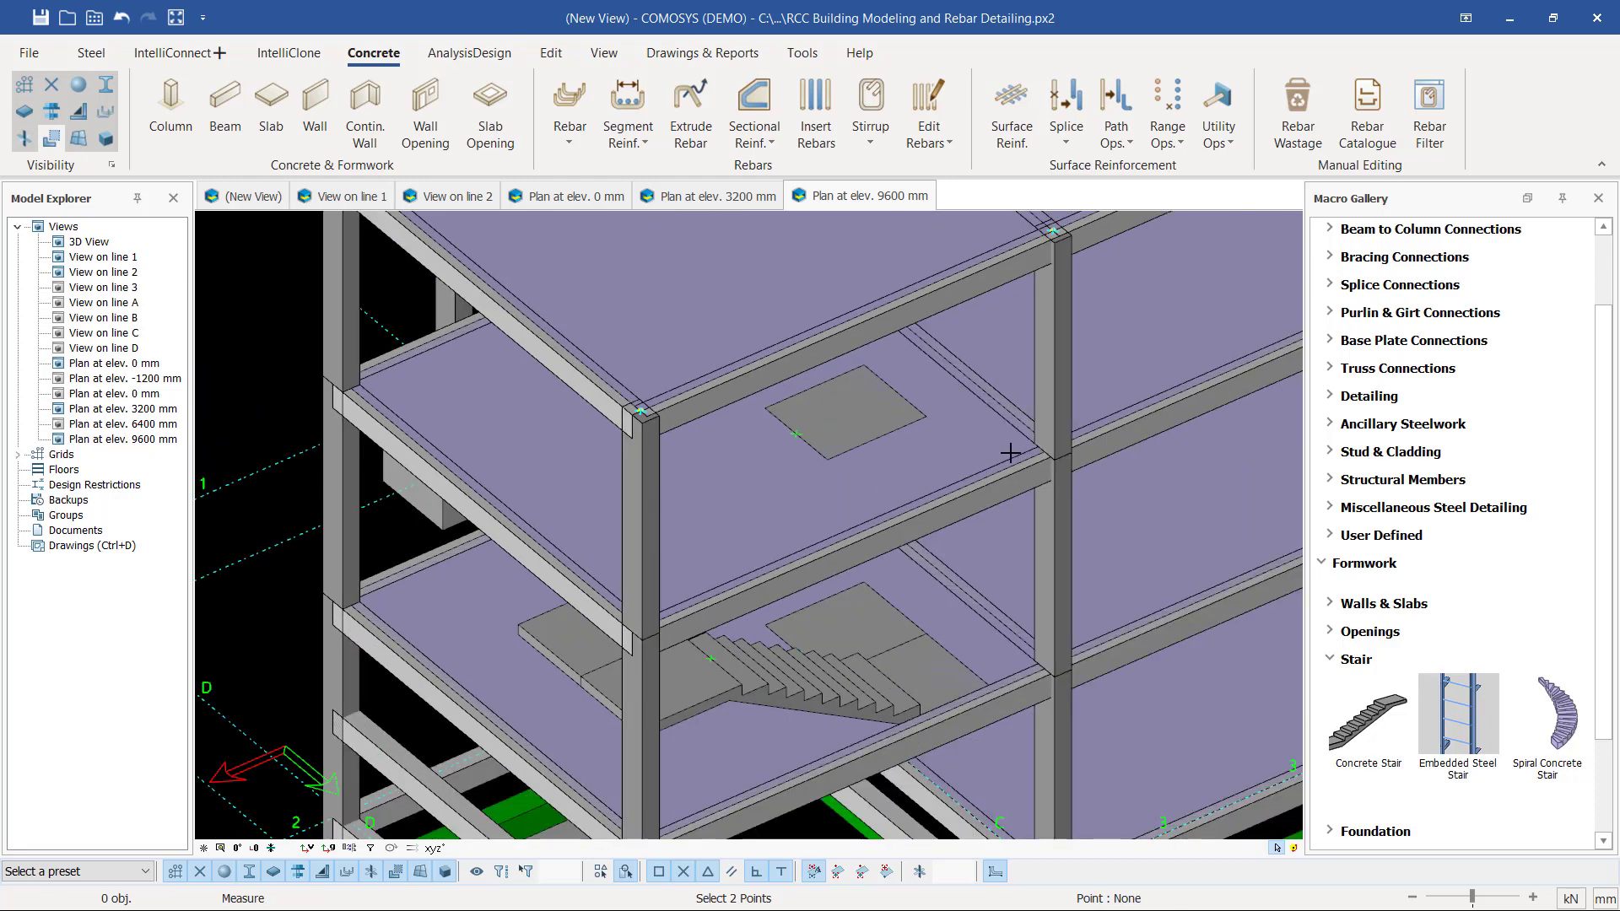
scroll(978, 468, "up", 2)
scroll(974, 473, "up", 3)
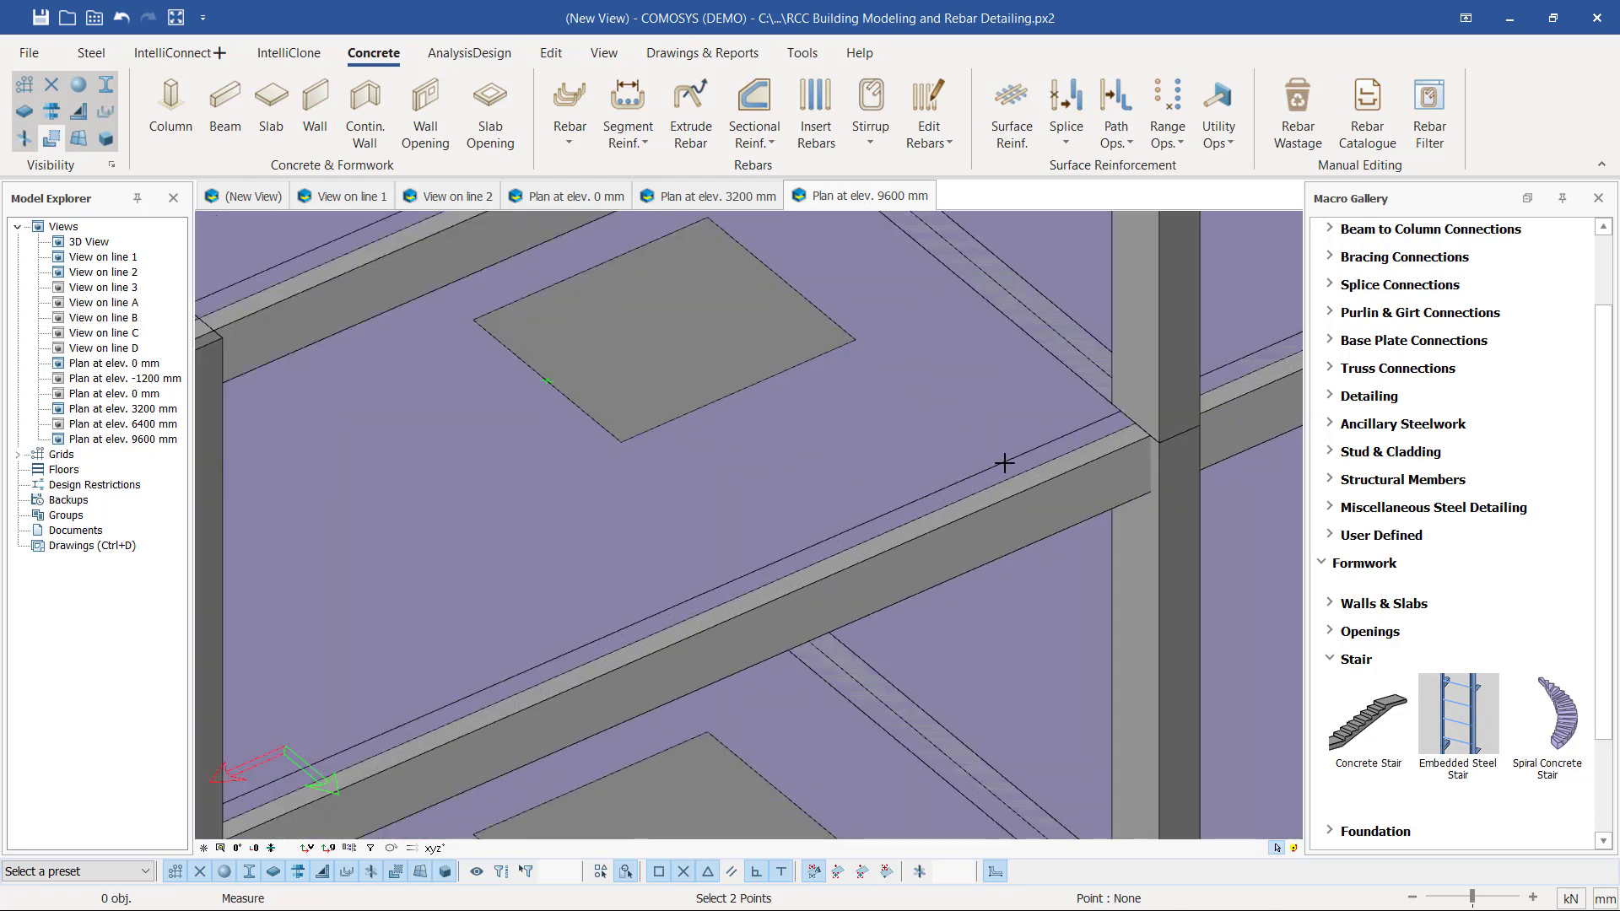
key("Escape")
scroll(816, 442, "down", 2)
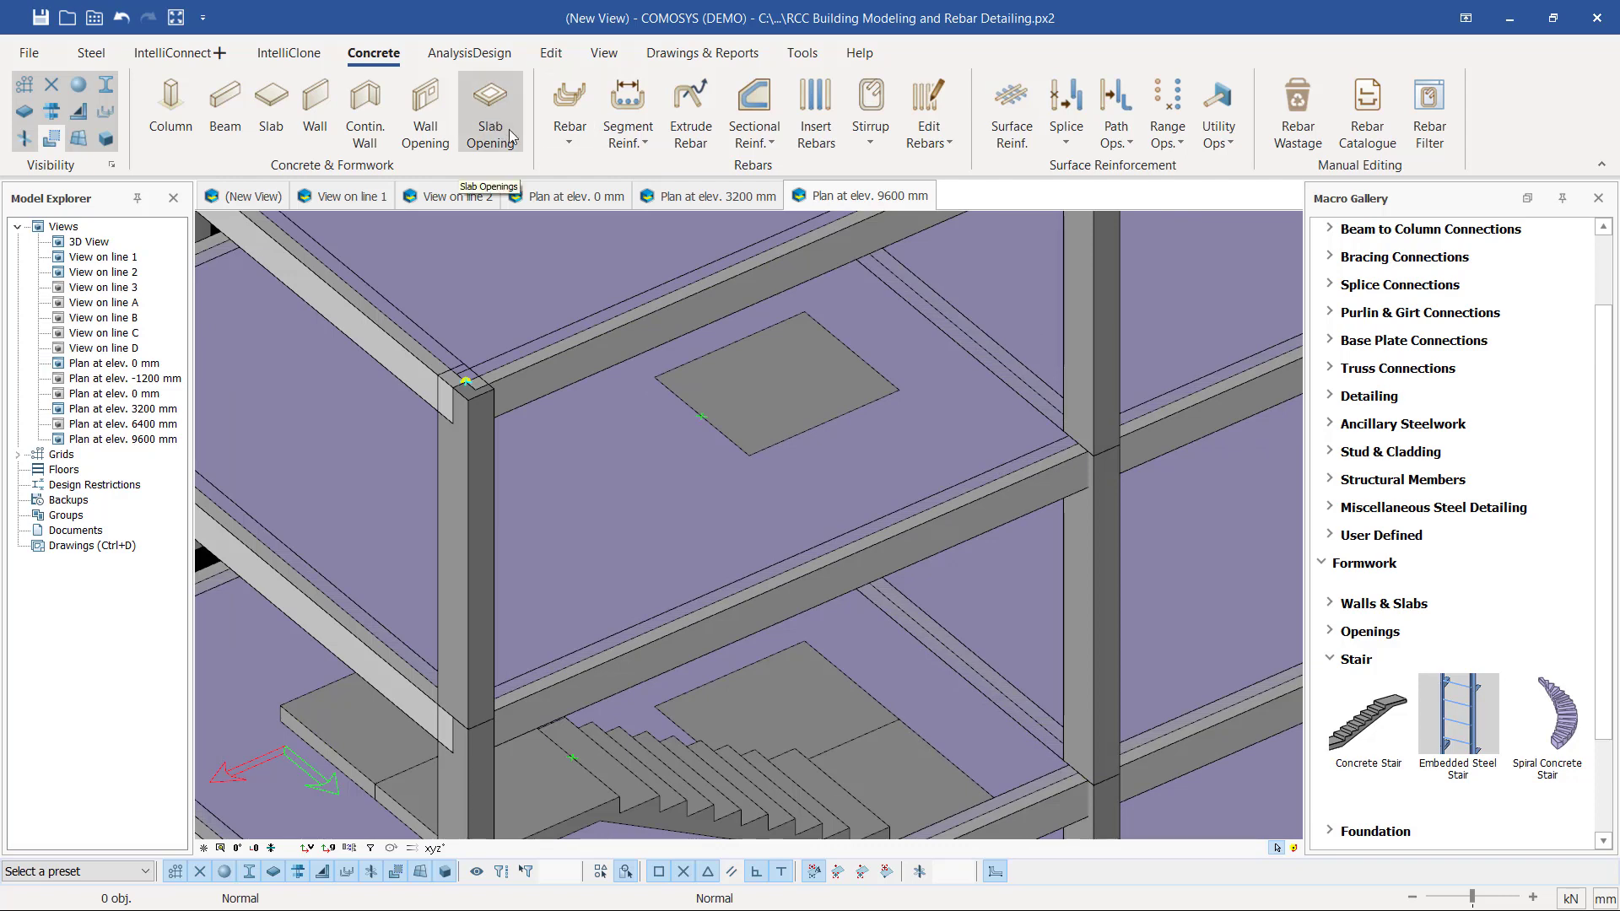
- Set the slab opening's plan dimensions to 2500 by 5030 mm
left_click(509, 129)
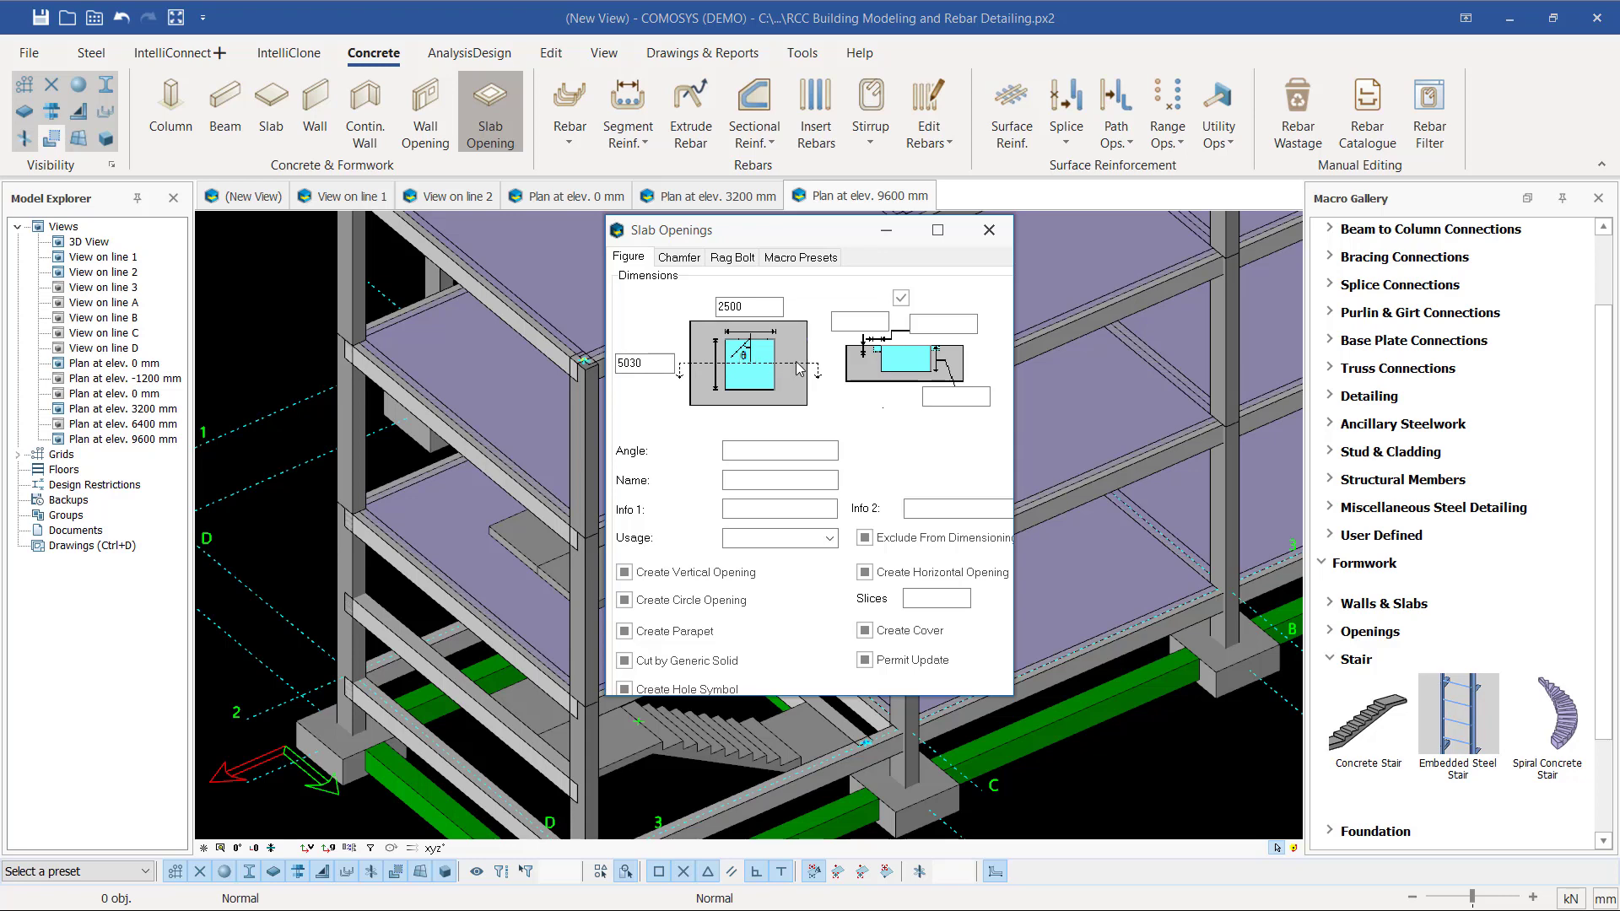
left_click(899, 299)
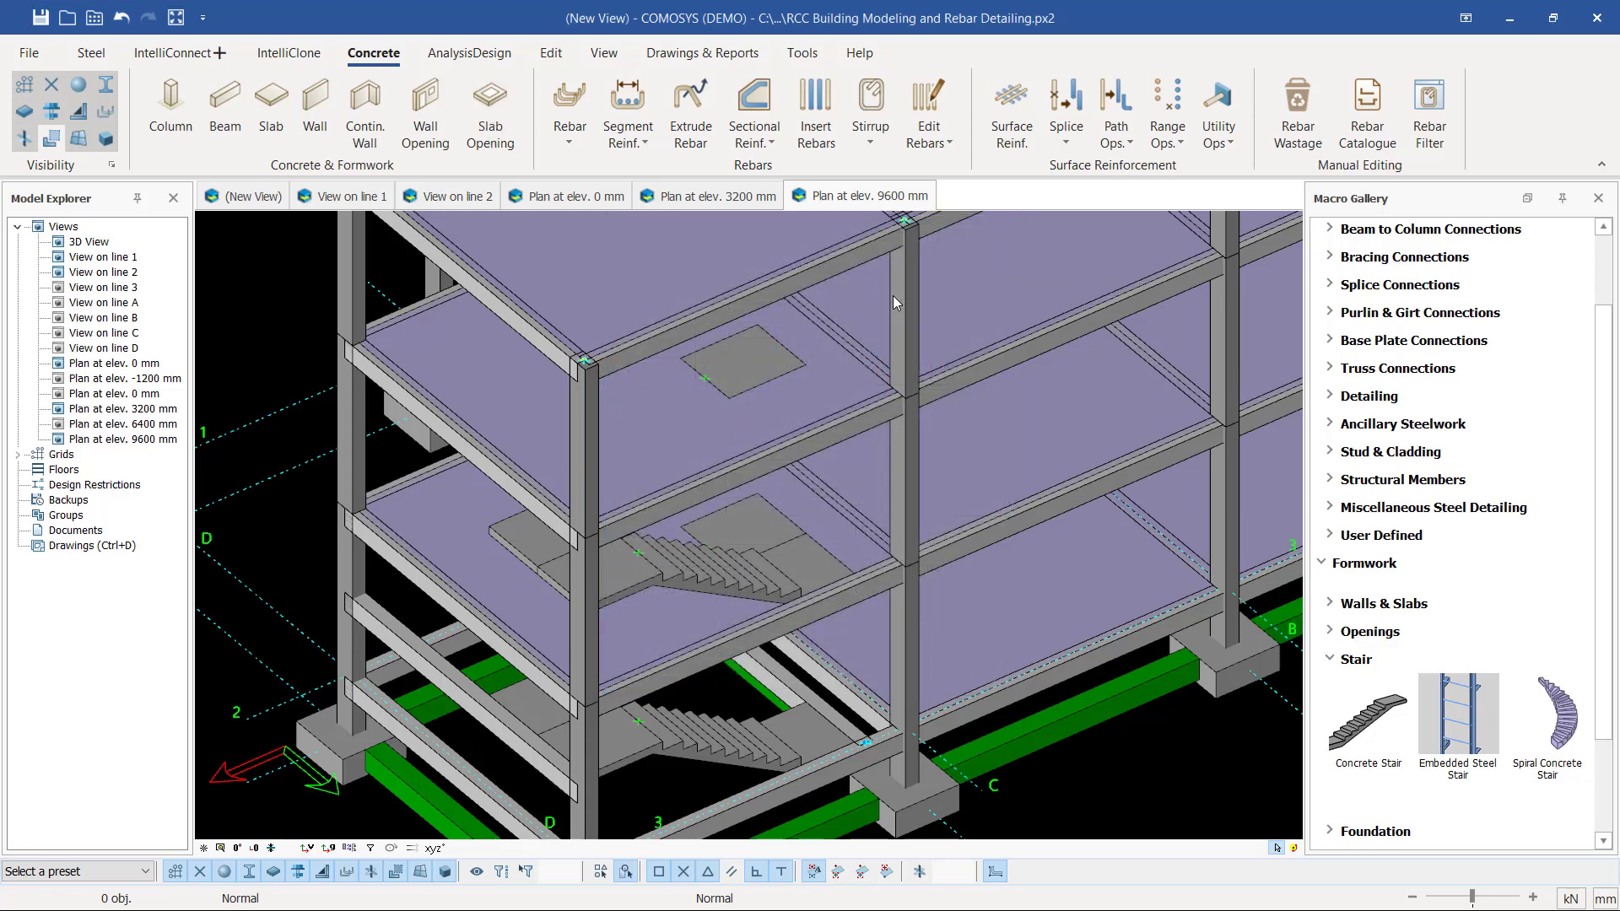
left_click(679, 416)
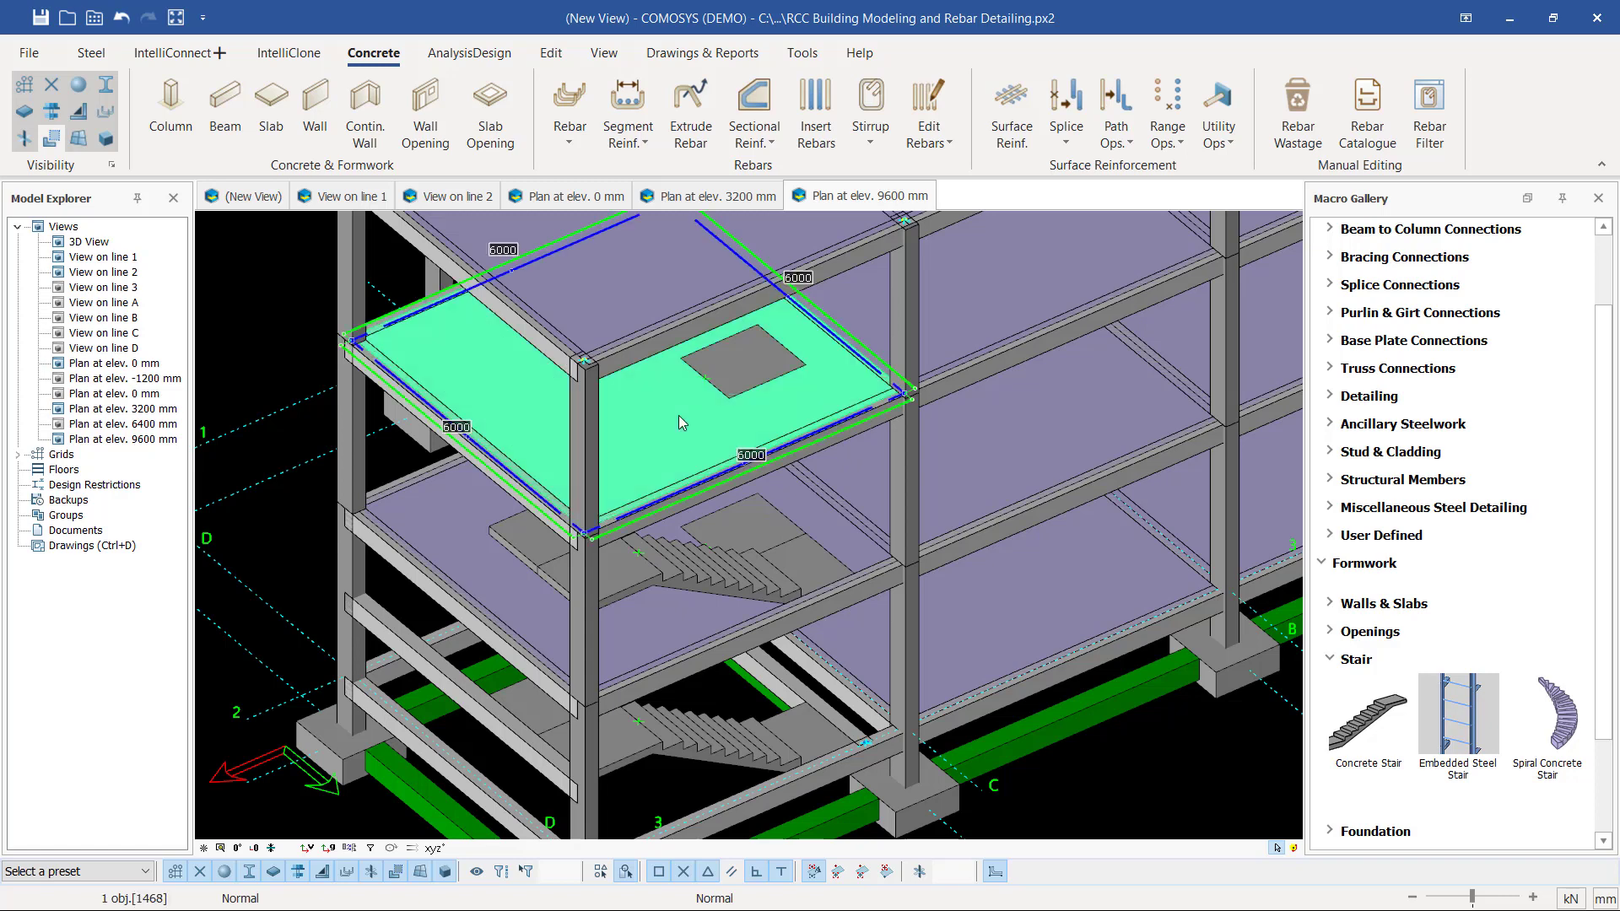
left_click(513, 140)
scroll(691, 418, "up", 2)
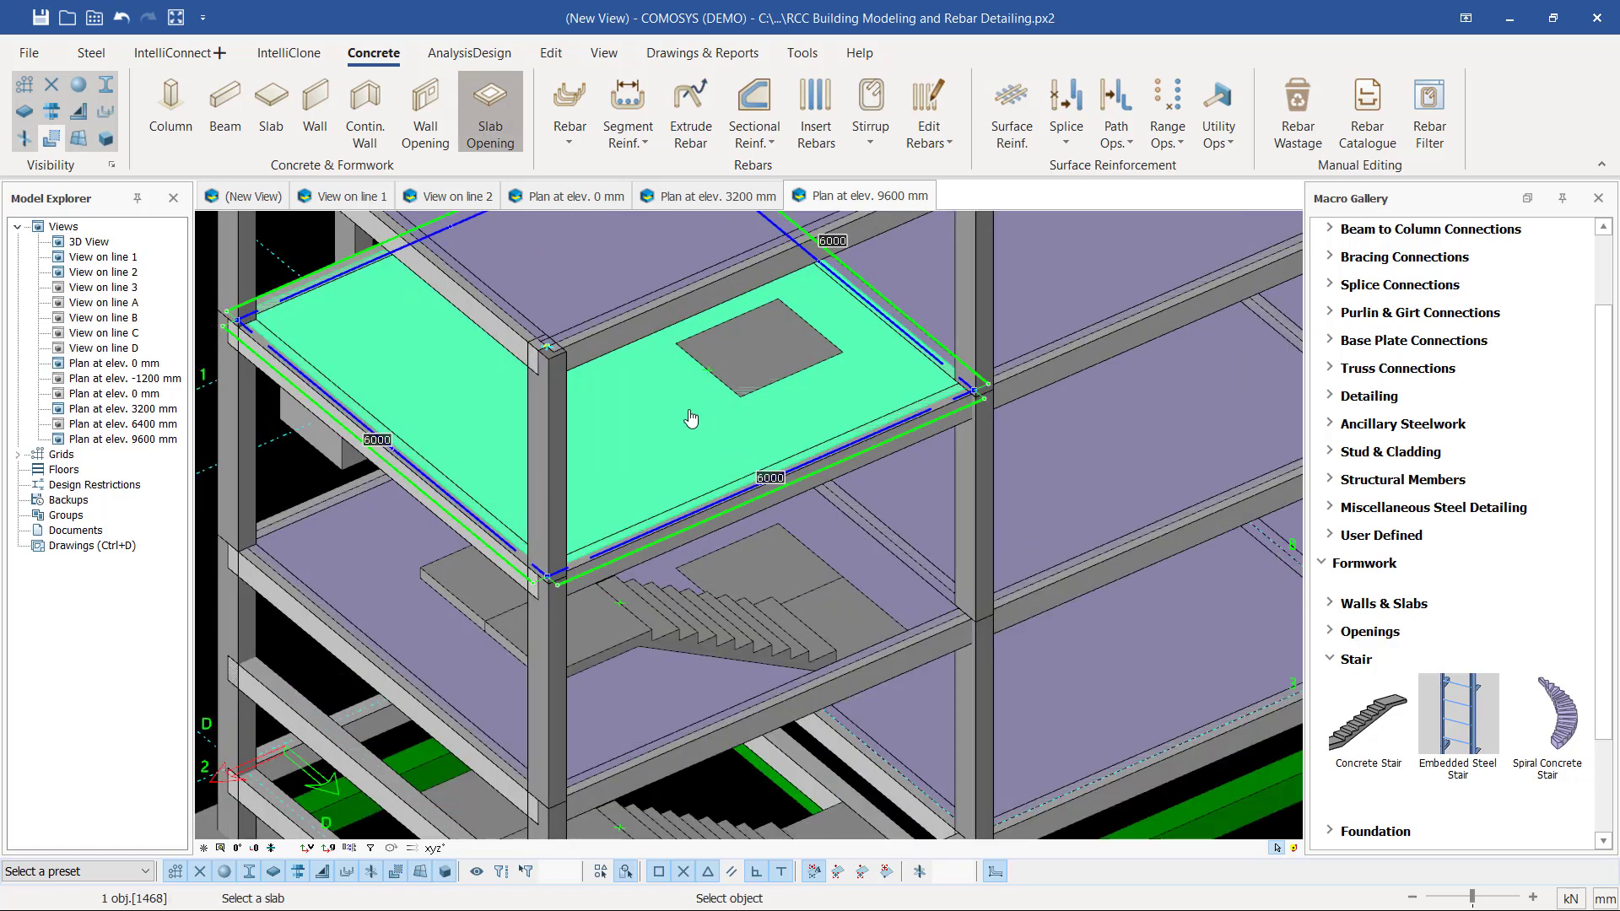
left_click(692, 418)
left_click(314, 242)
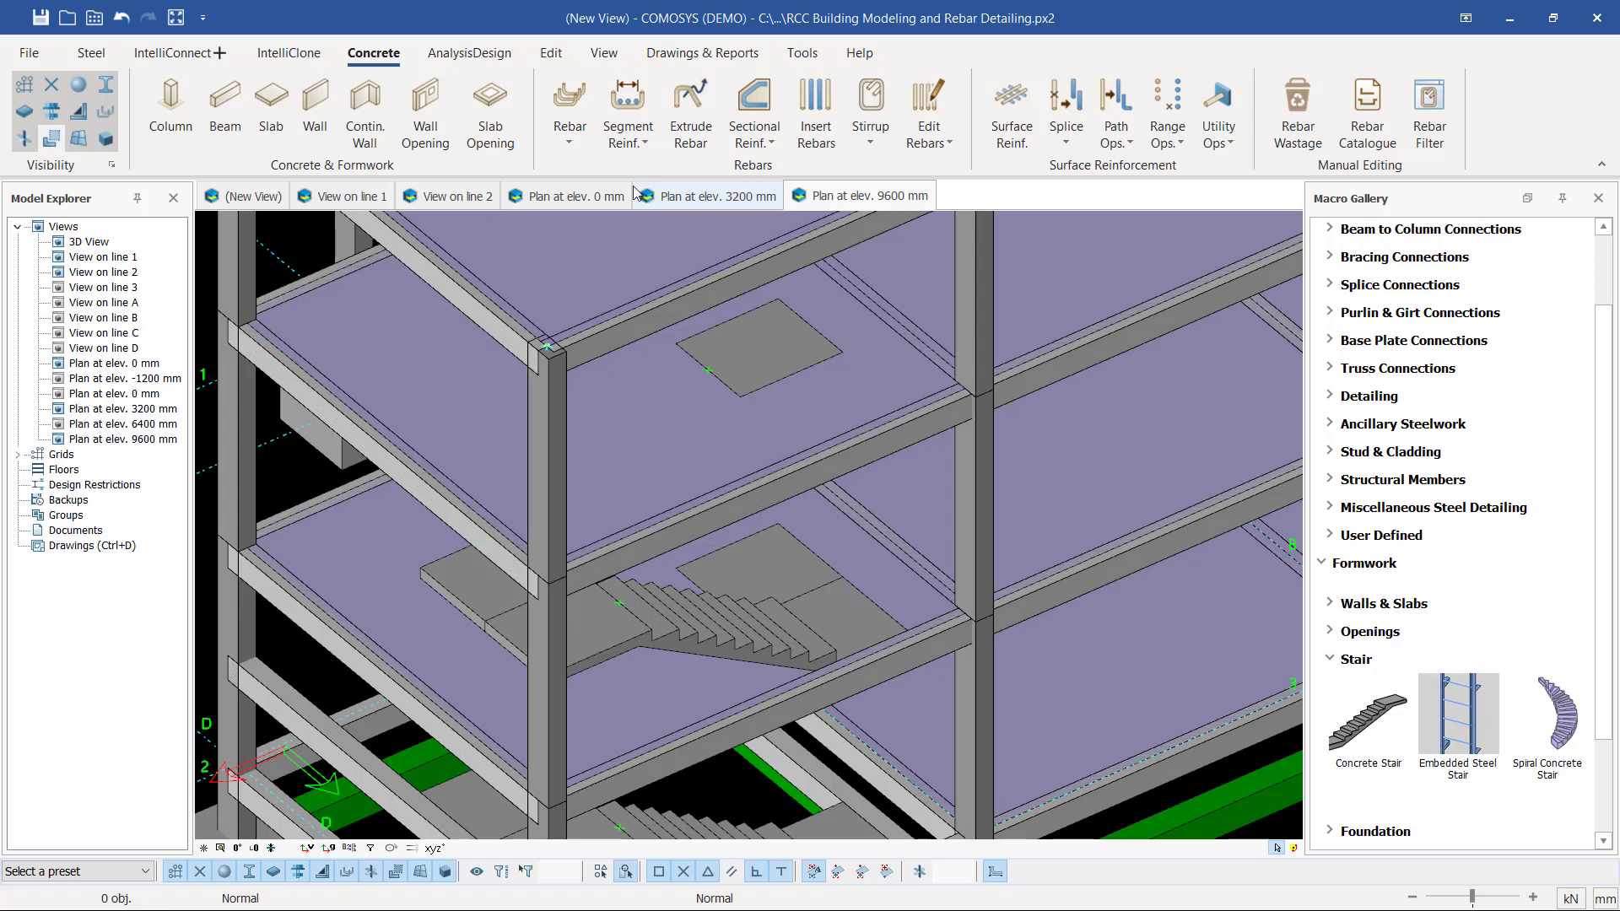
- Place a slab opening in the corner bay's slab at the upper stair, centred on the landing's outer corner
left_click(672, 408)
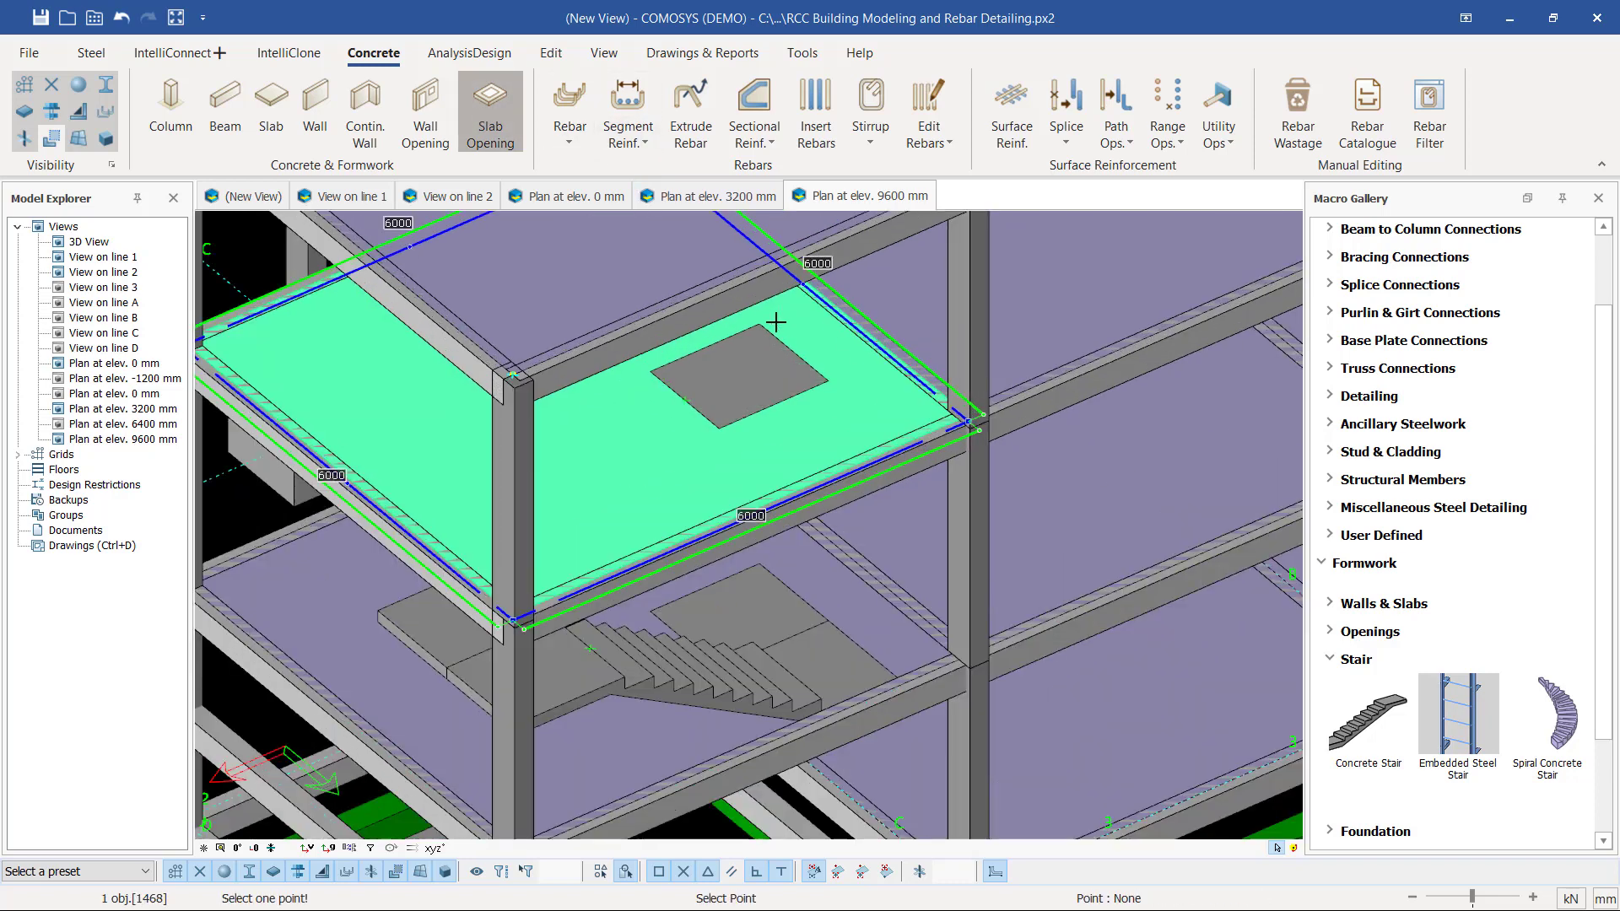
scroll(775, 322, "up", 3)
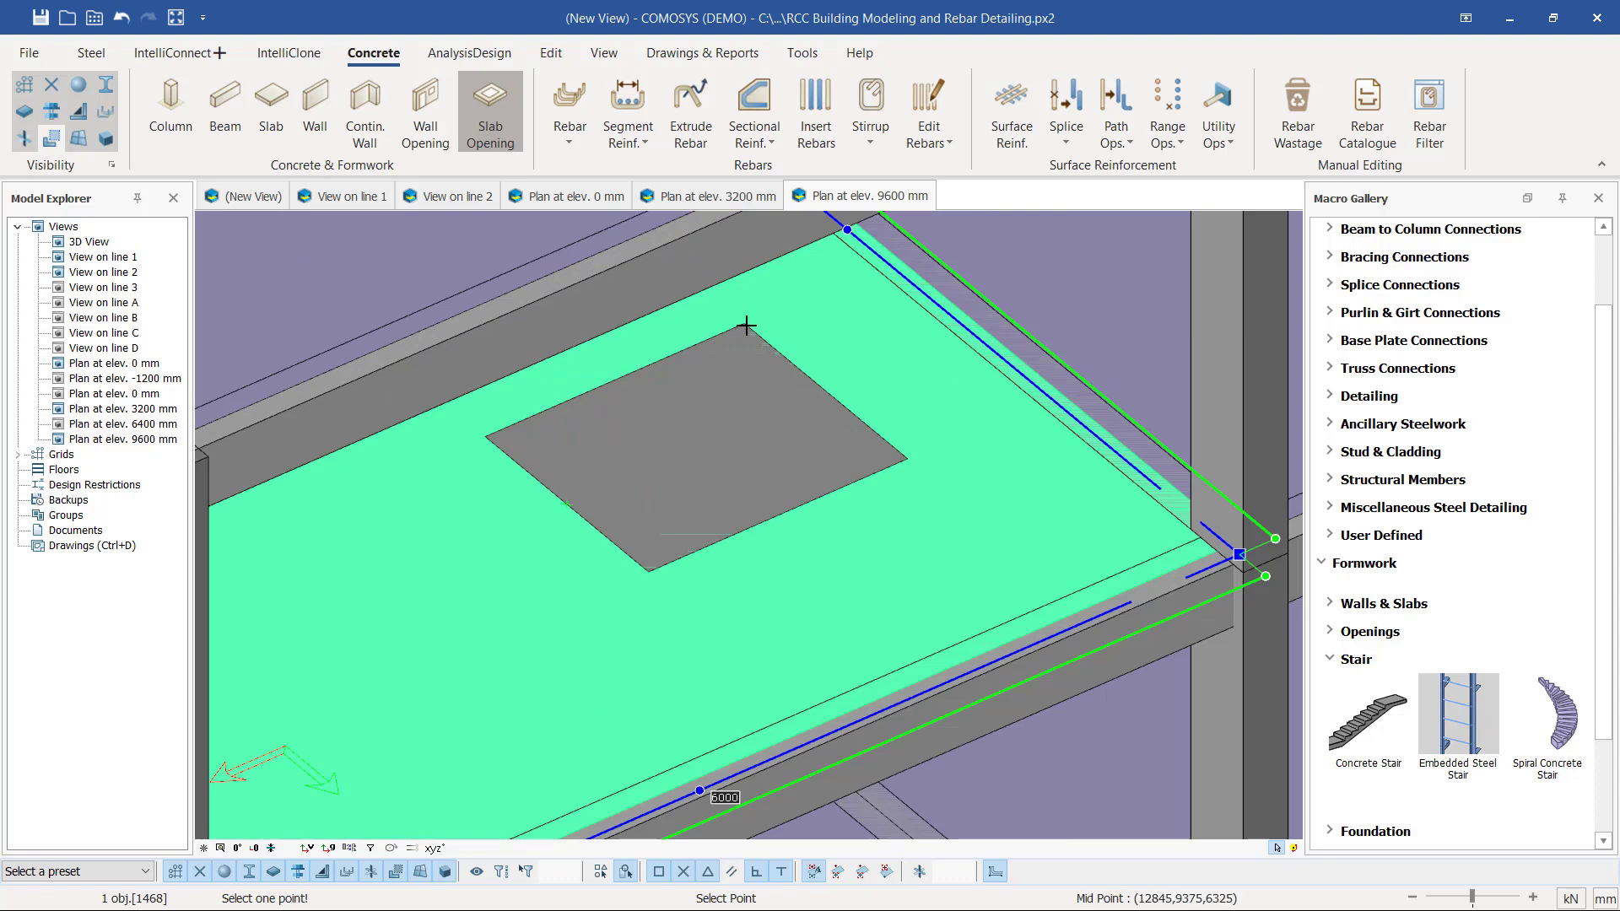
key("Escape")
scroll(746, 322, "down", 8)
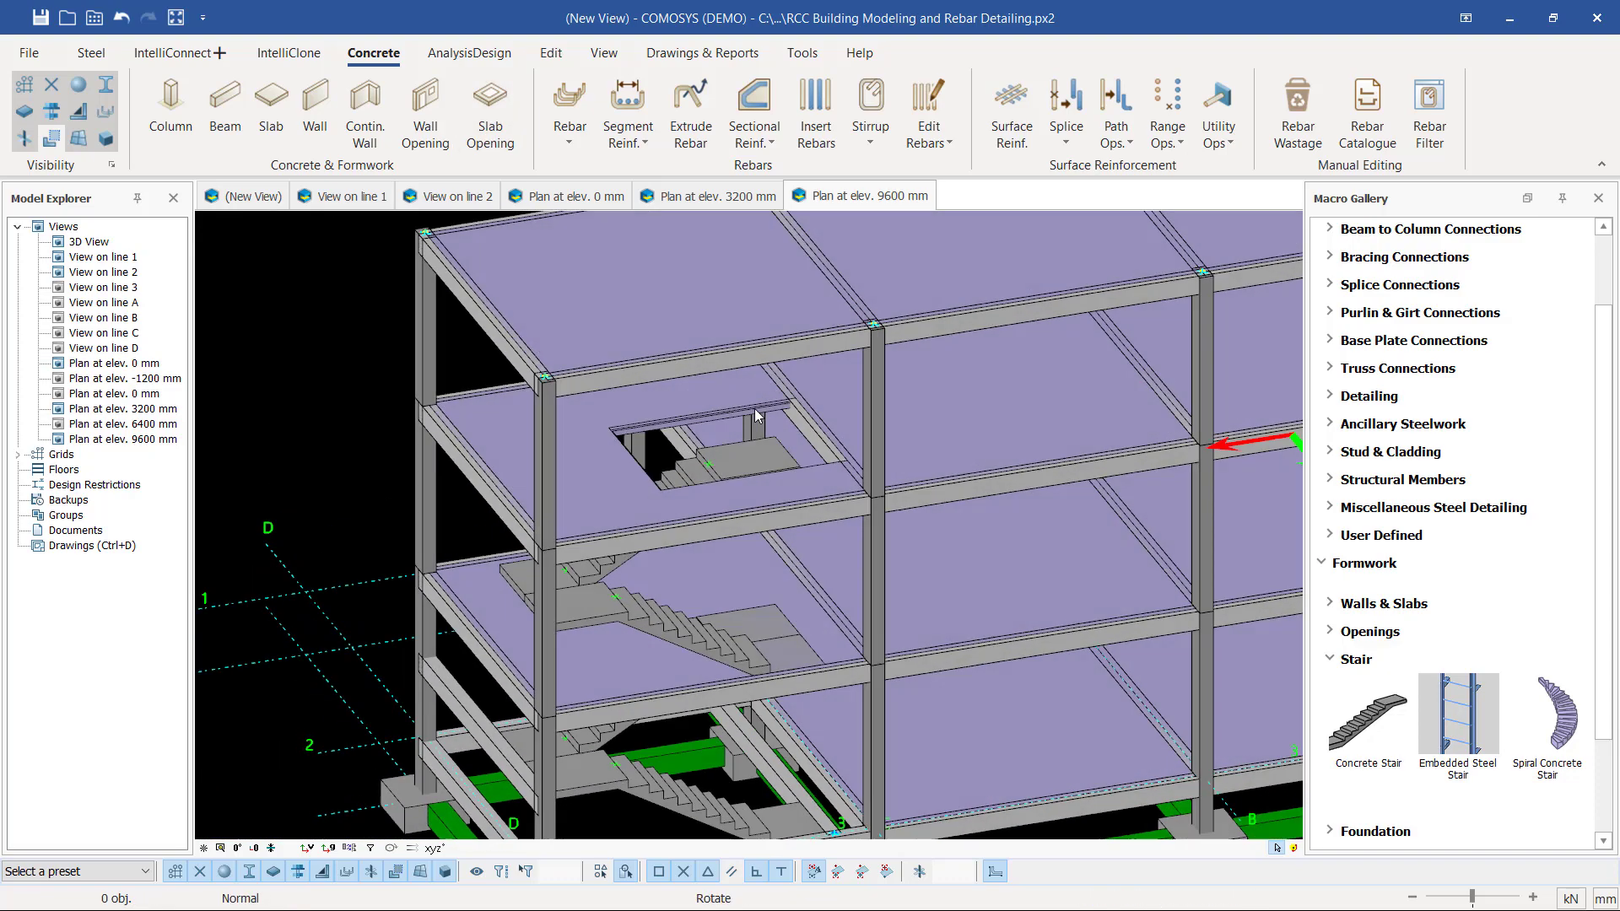
middle_click_drag(755, 409, 722, 409)
scroll(721, 408, "up", 8)
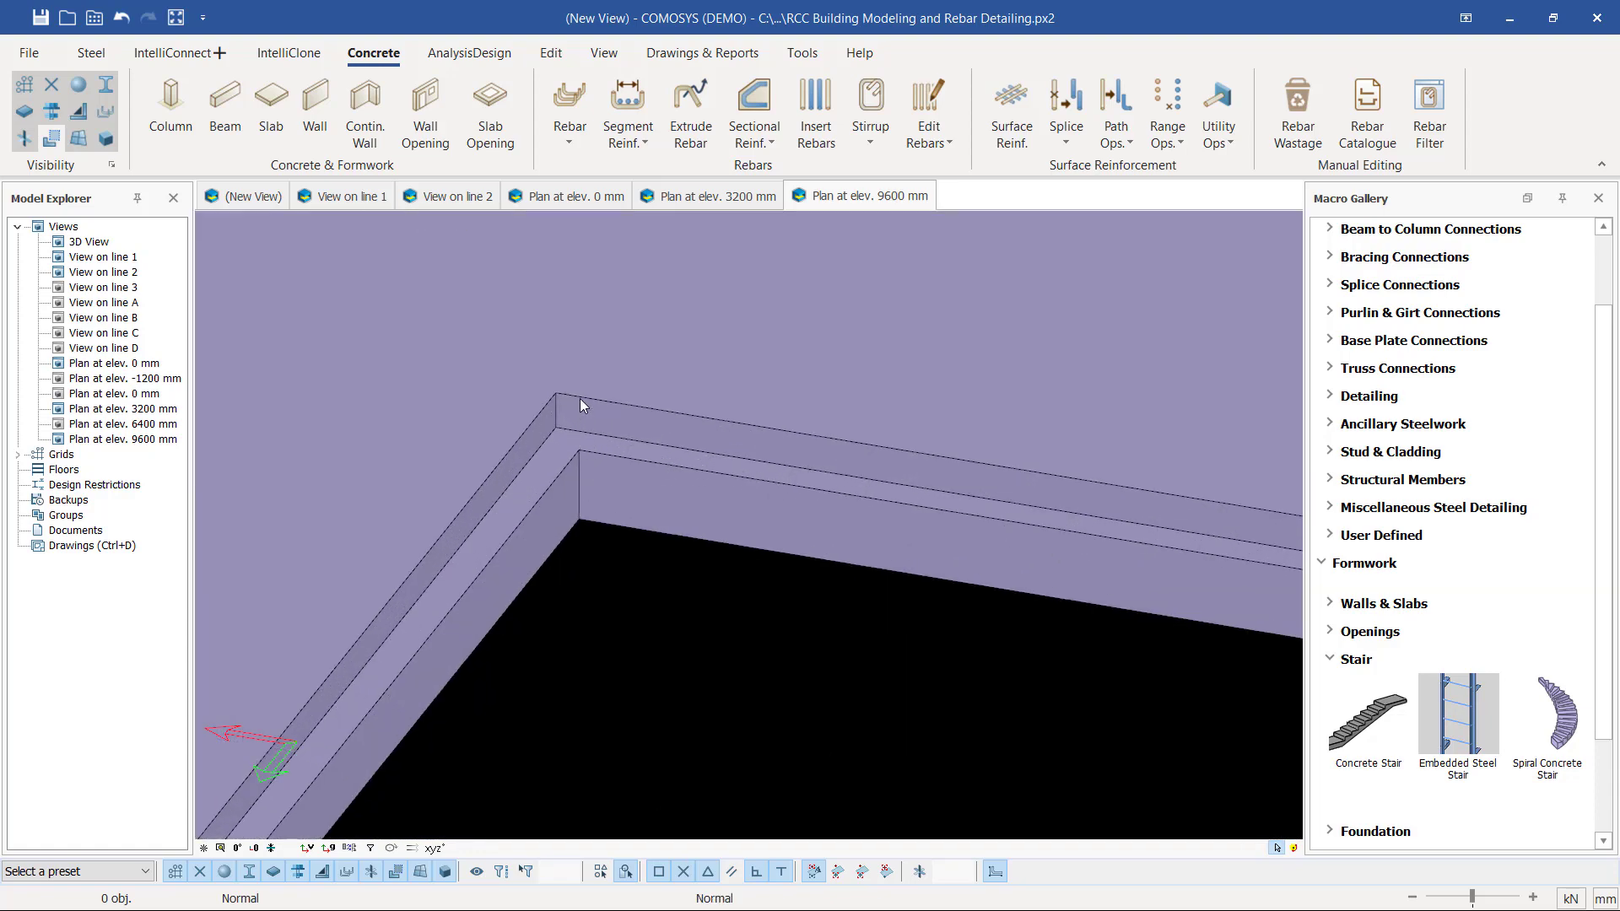
- Display the cutting bodies so the stair opening in the corner bay's slab can be selected
left_click(575, 398)
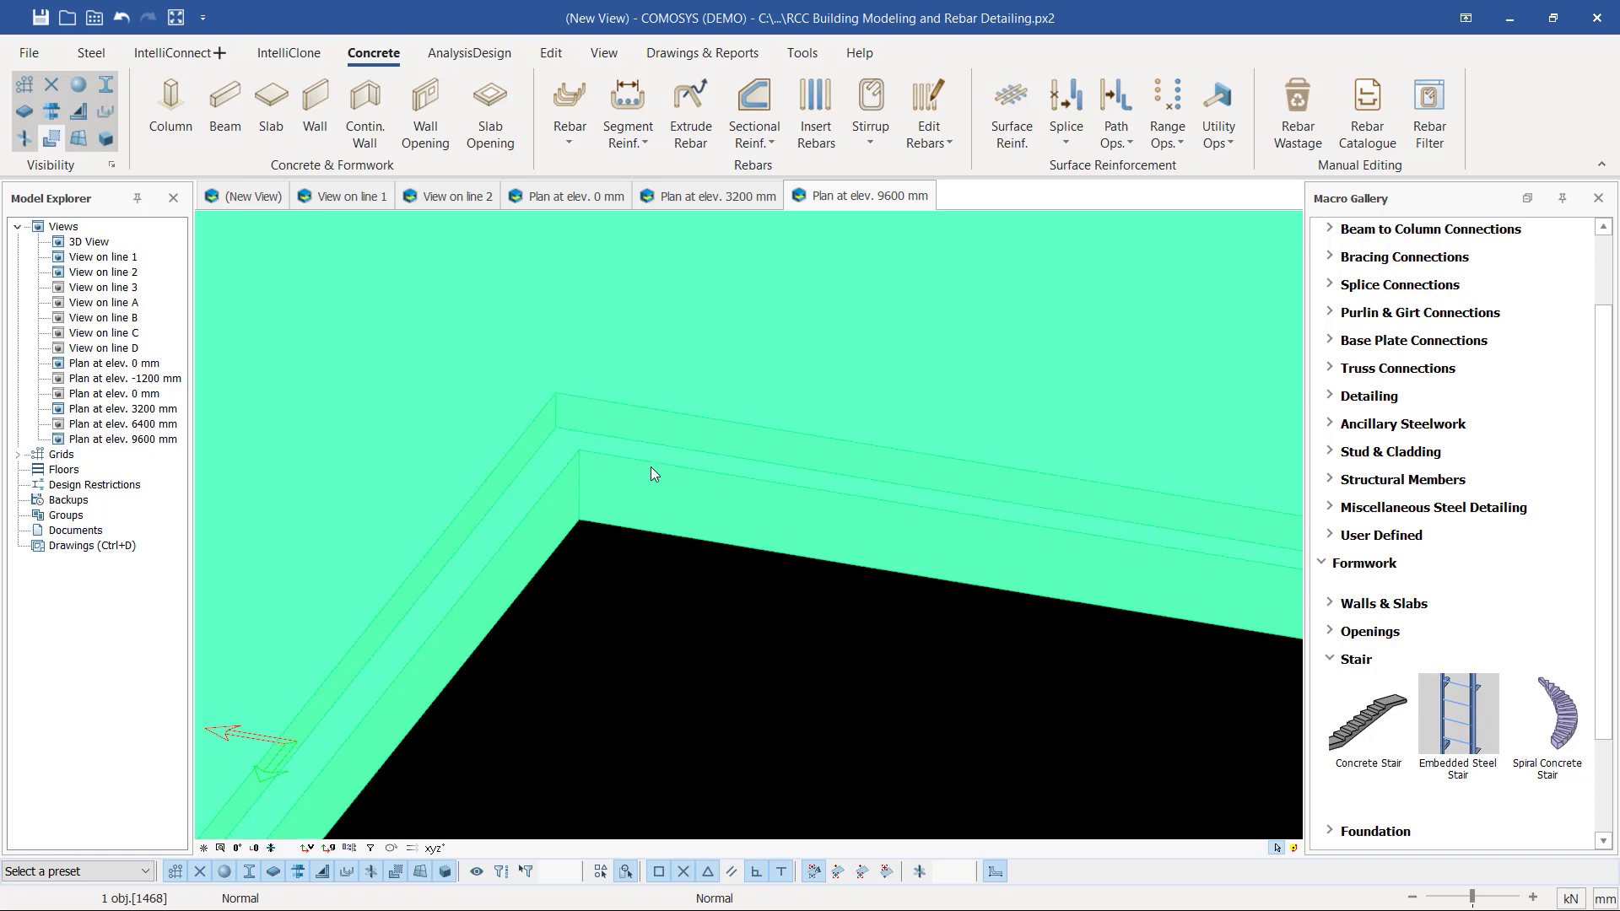
left_click(52, 143)
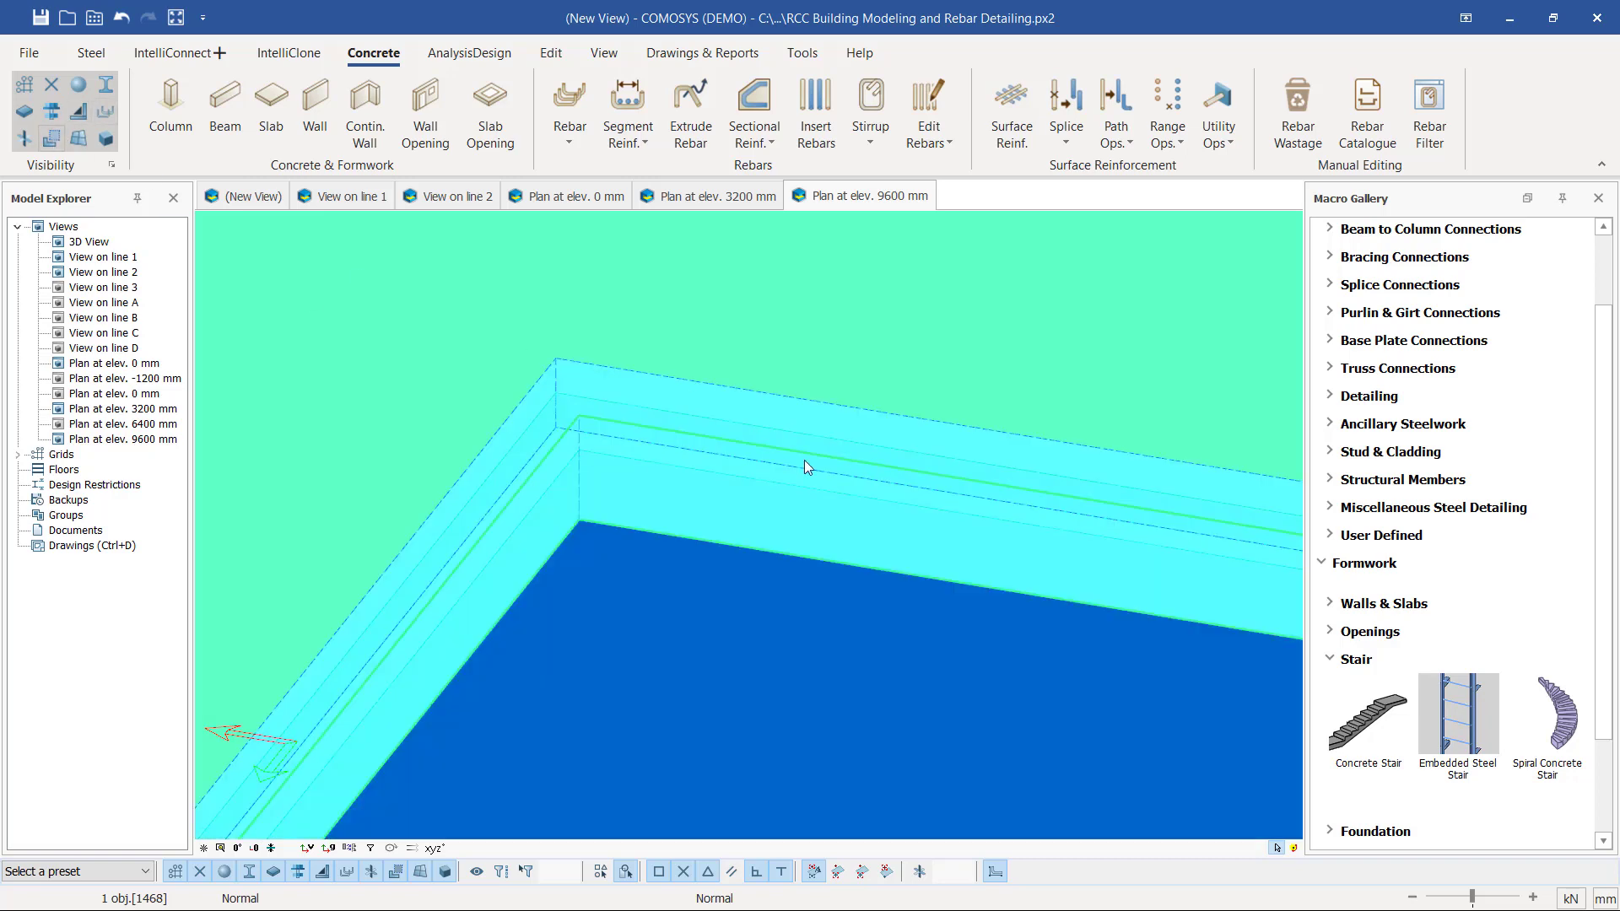
scroll(563, 398, "down", 4)
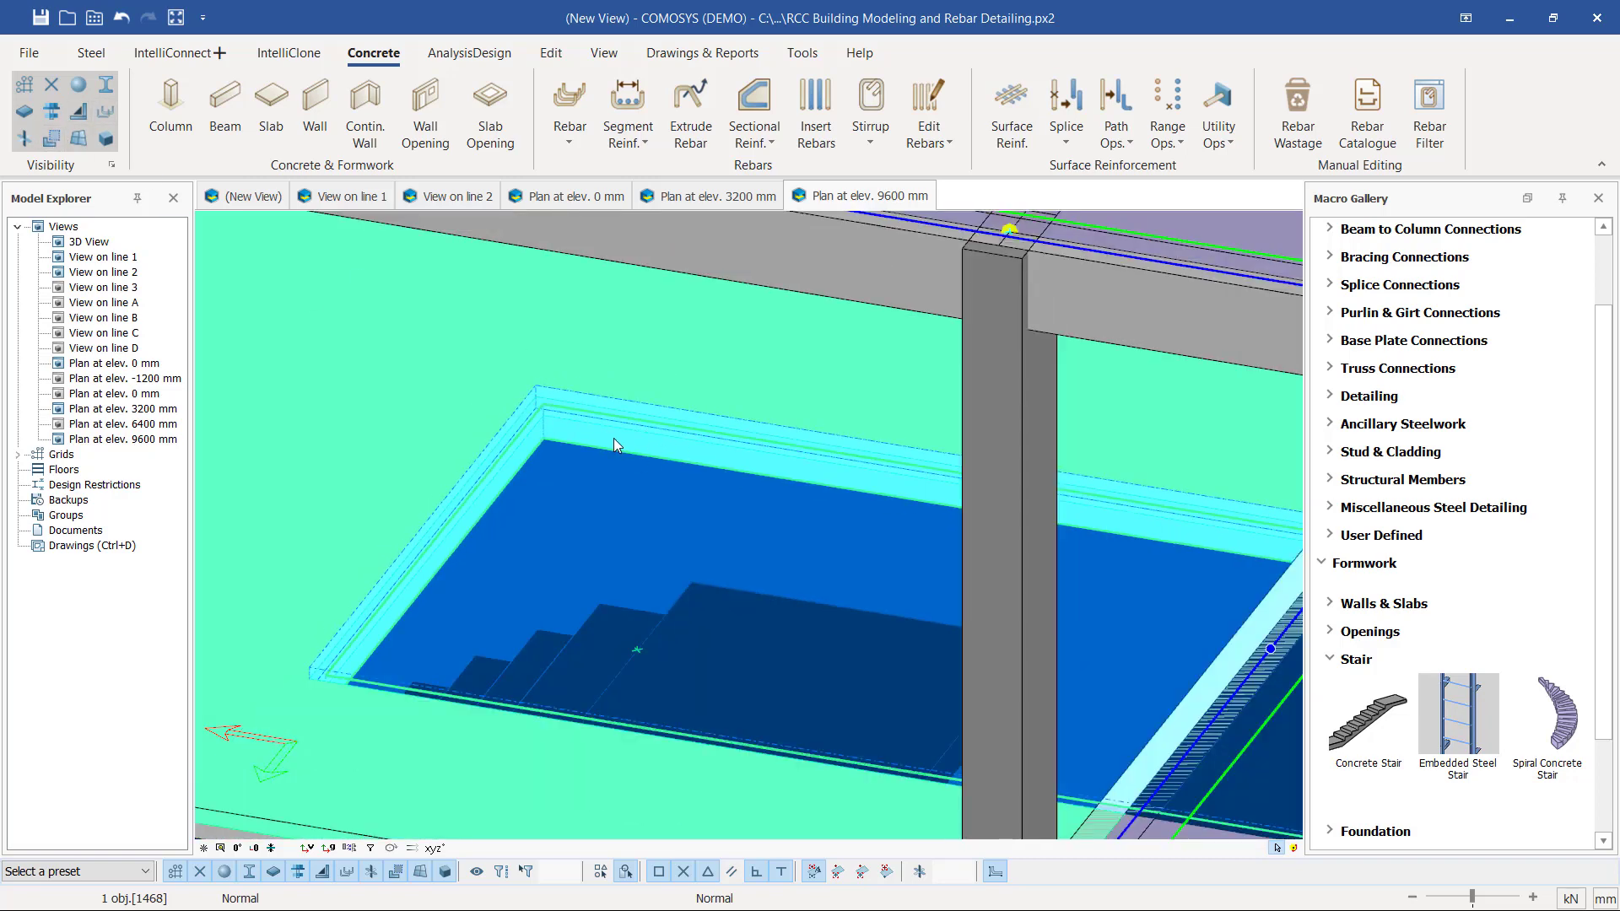
scroll(614, 438, "down", 3)
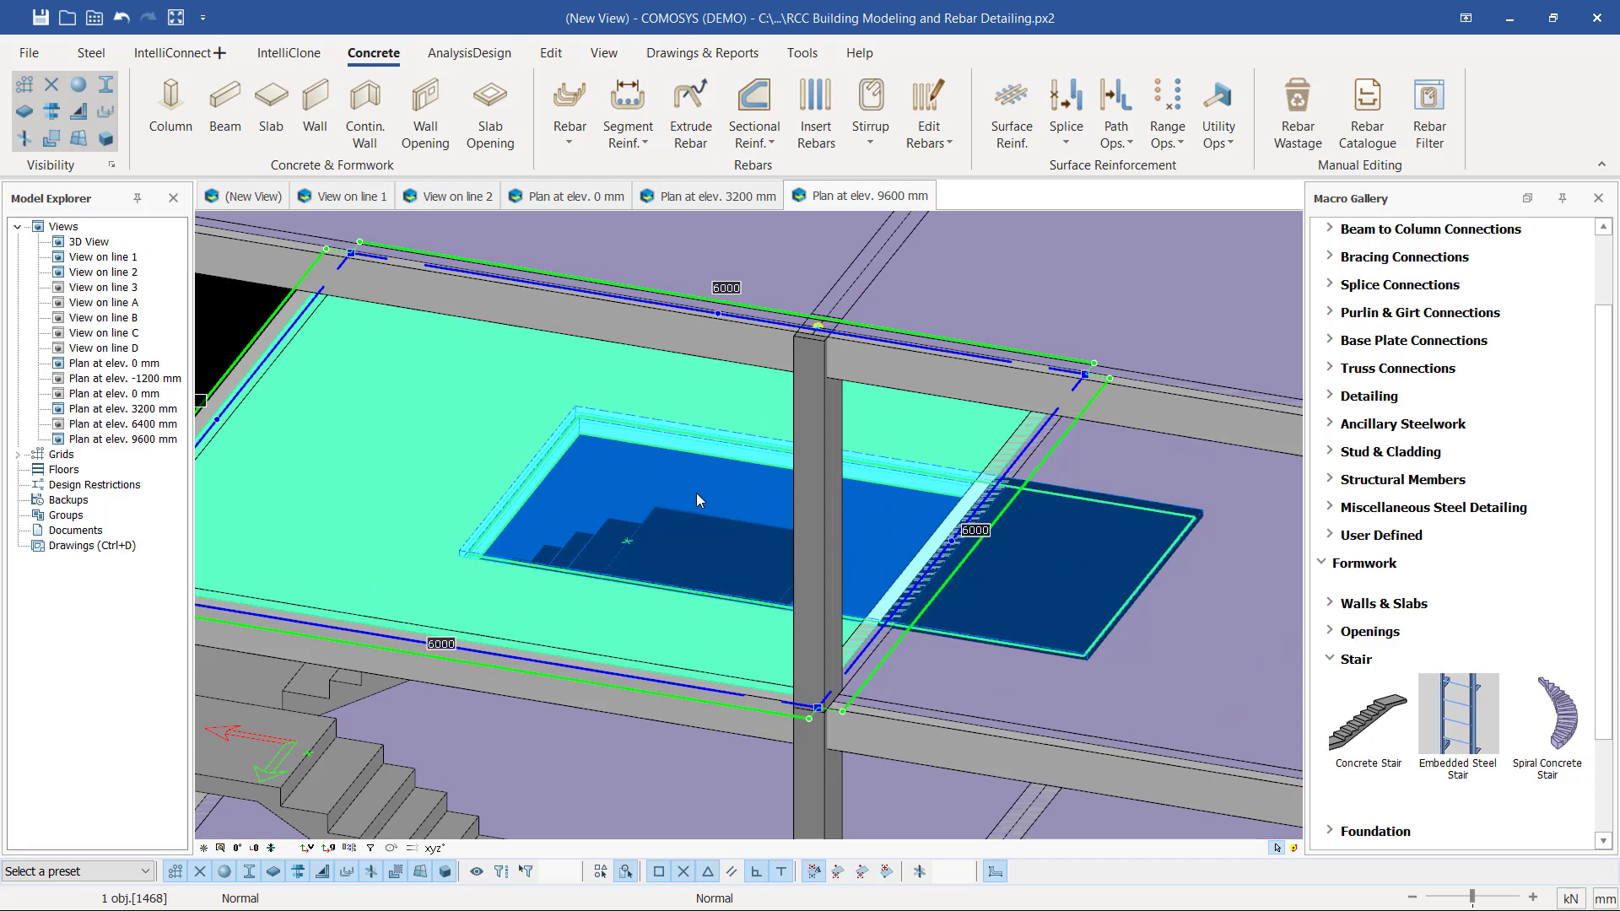
- Try to move the stair opening from its outer corner onto the outer corner of the upper stair landing
right_click(634, 498)
mouse_move(746, 662)
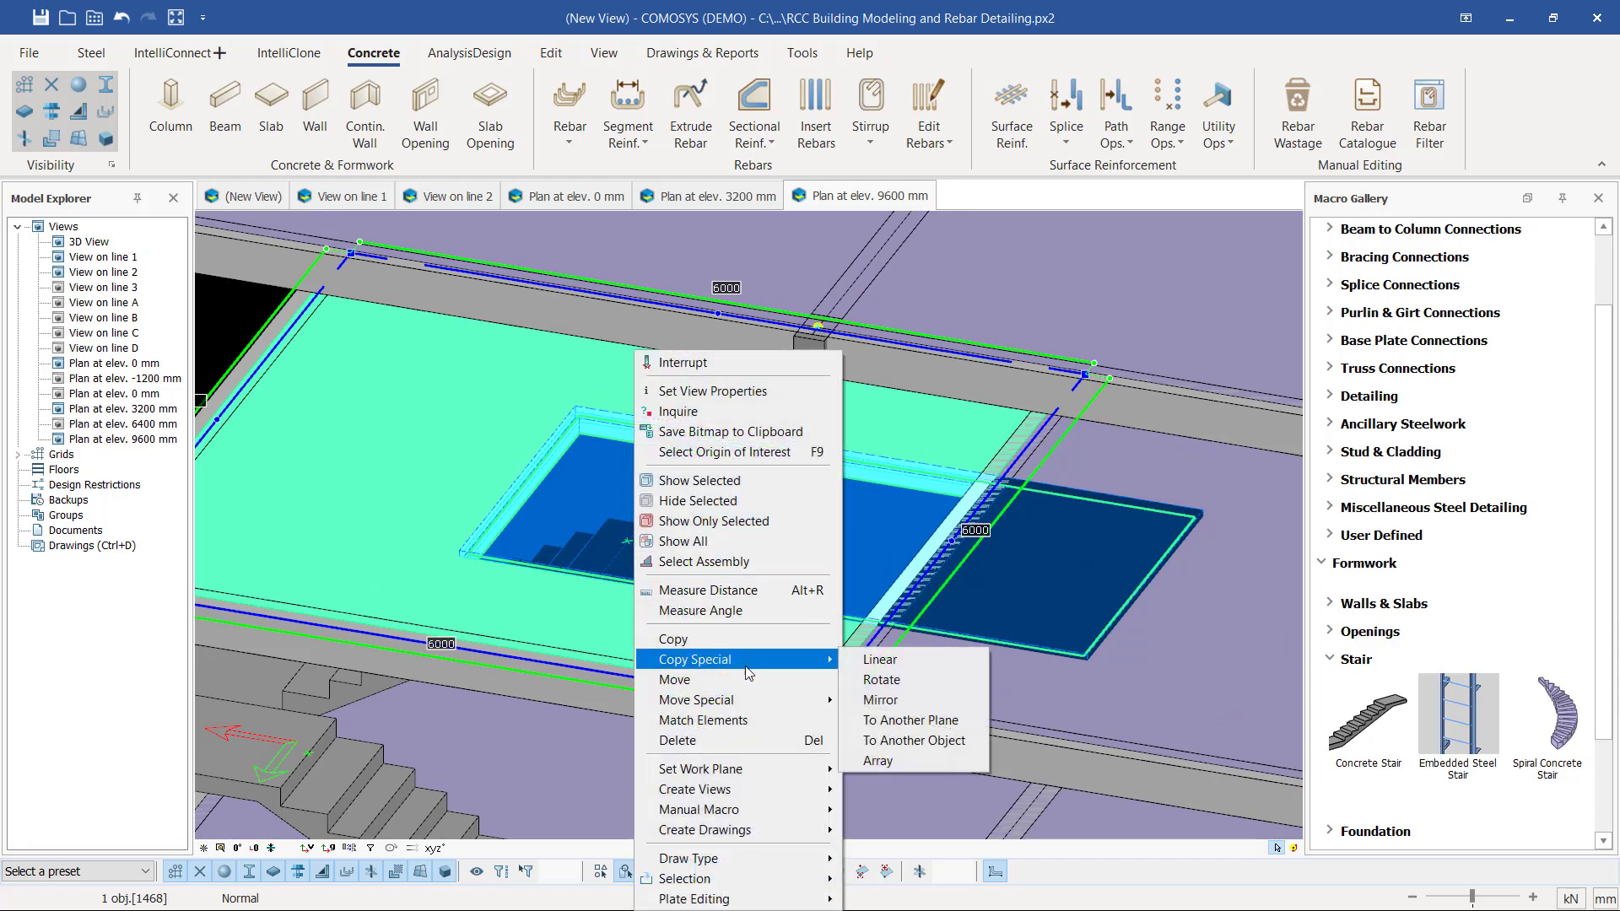
left_click(694, 680)
scroll(1196, 525, "up", 5)
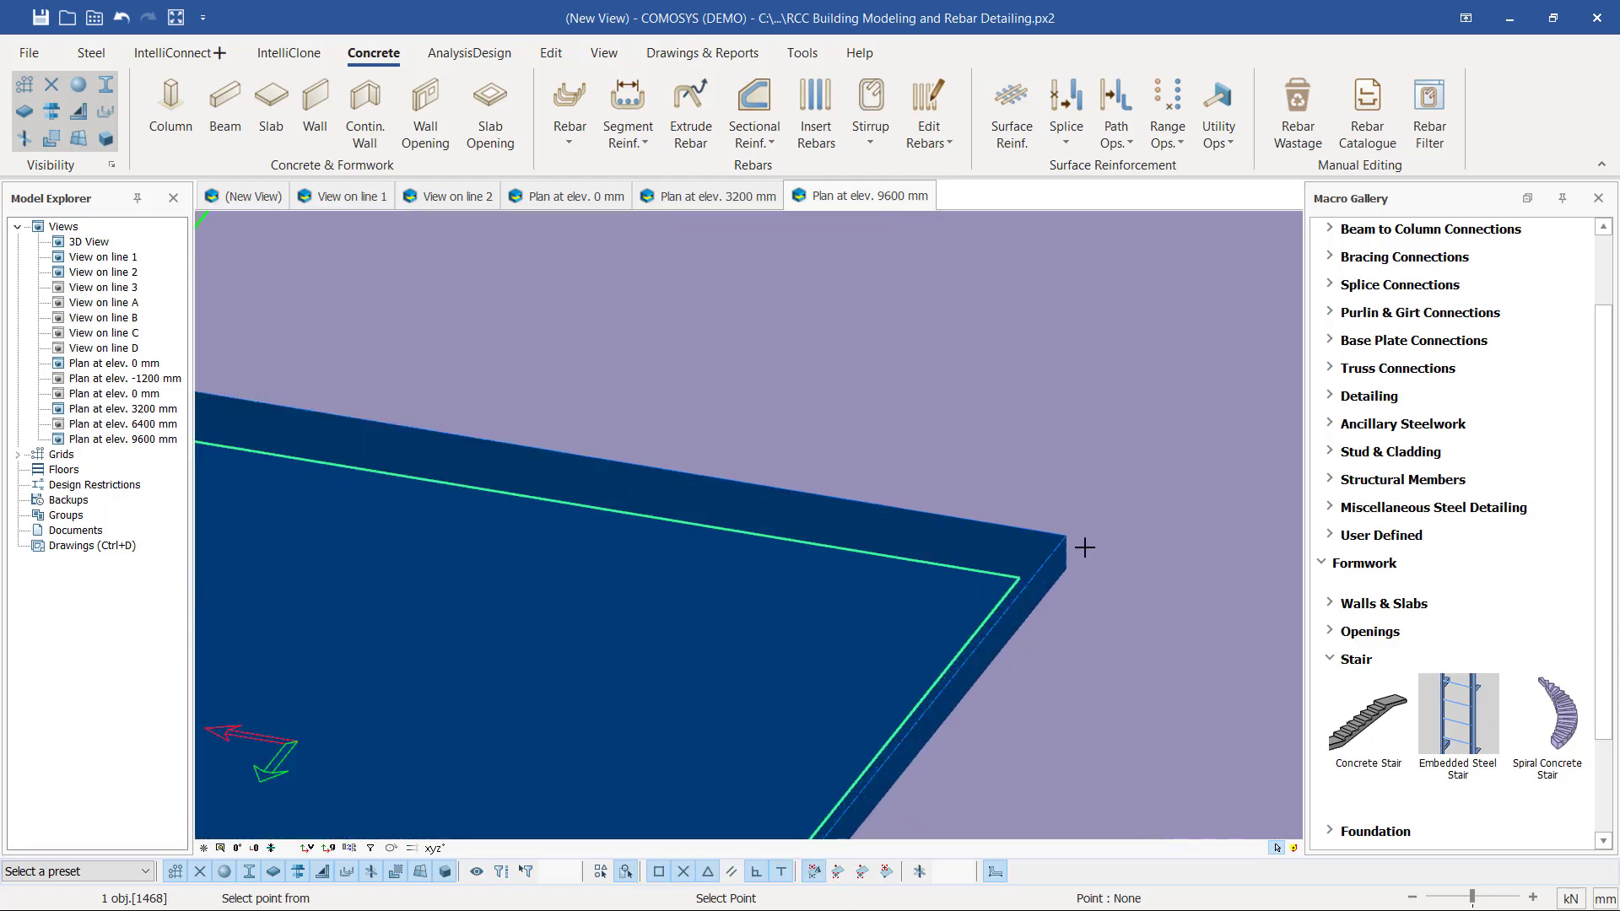
left_click(1063, 536)
scroll(832, 479, "down", 5)
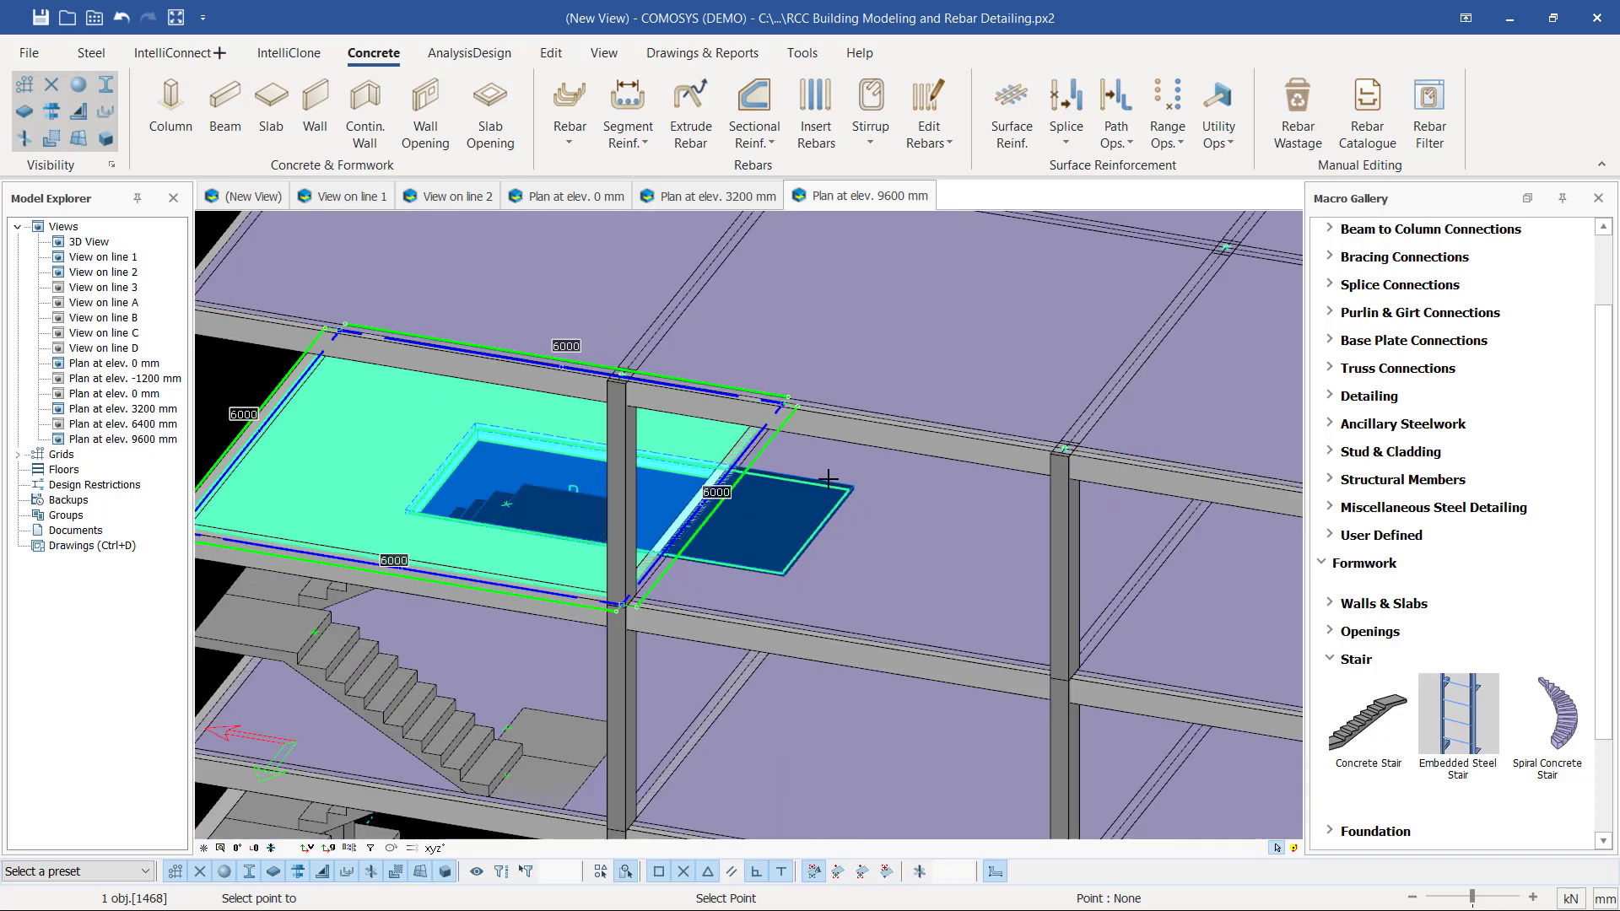
scroll(622, 558, "up", 2)
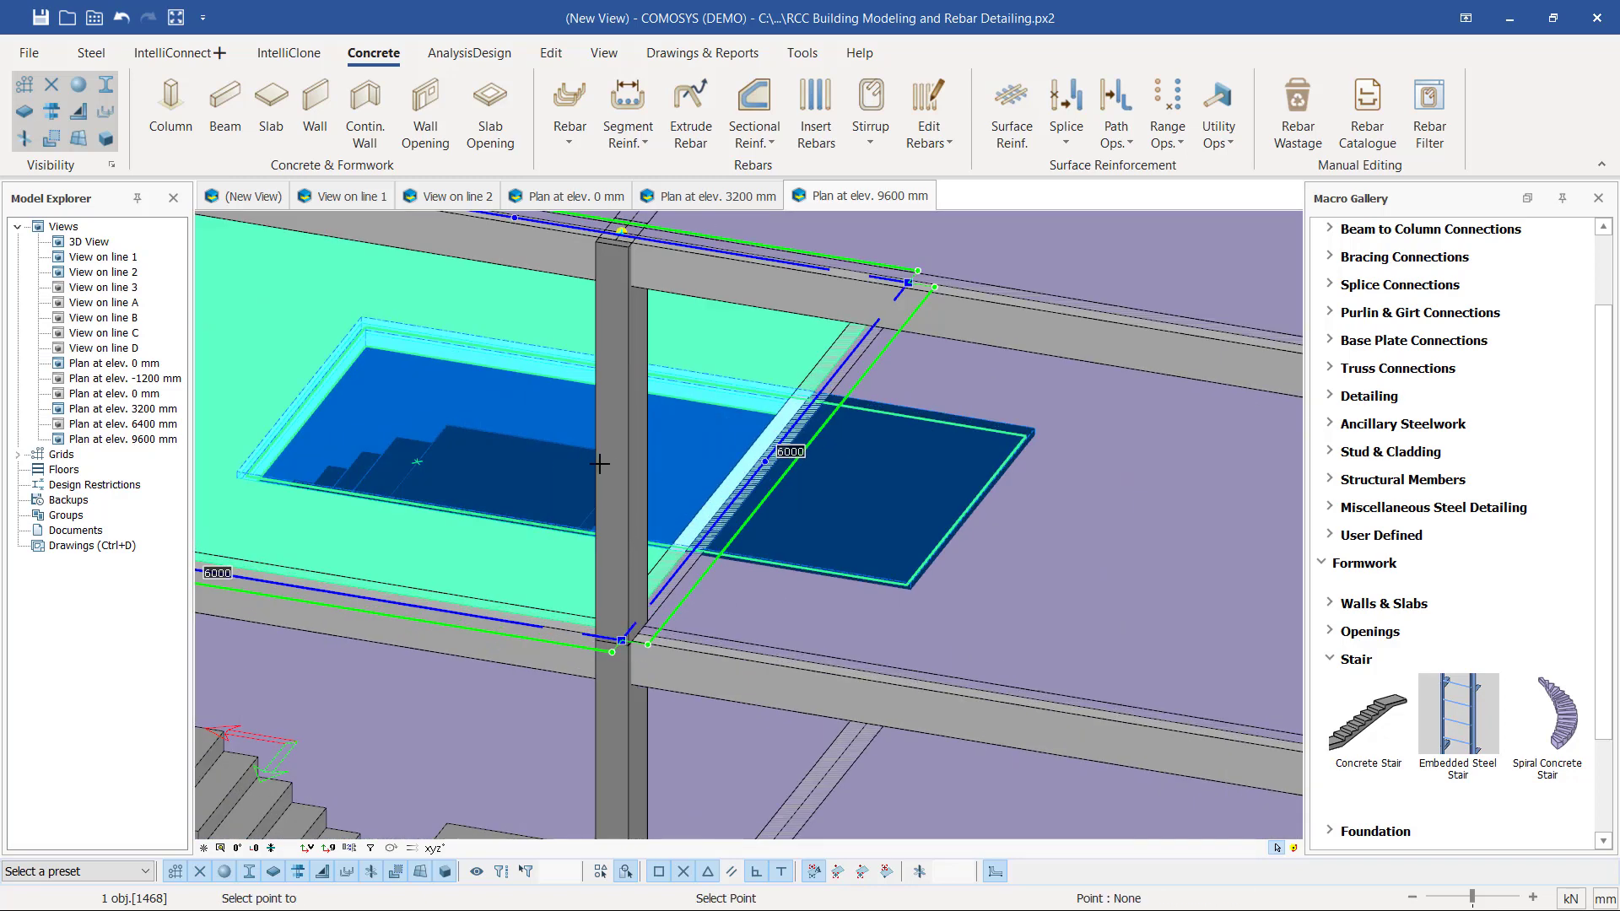
scroll(601, 464, "up", 2)
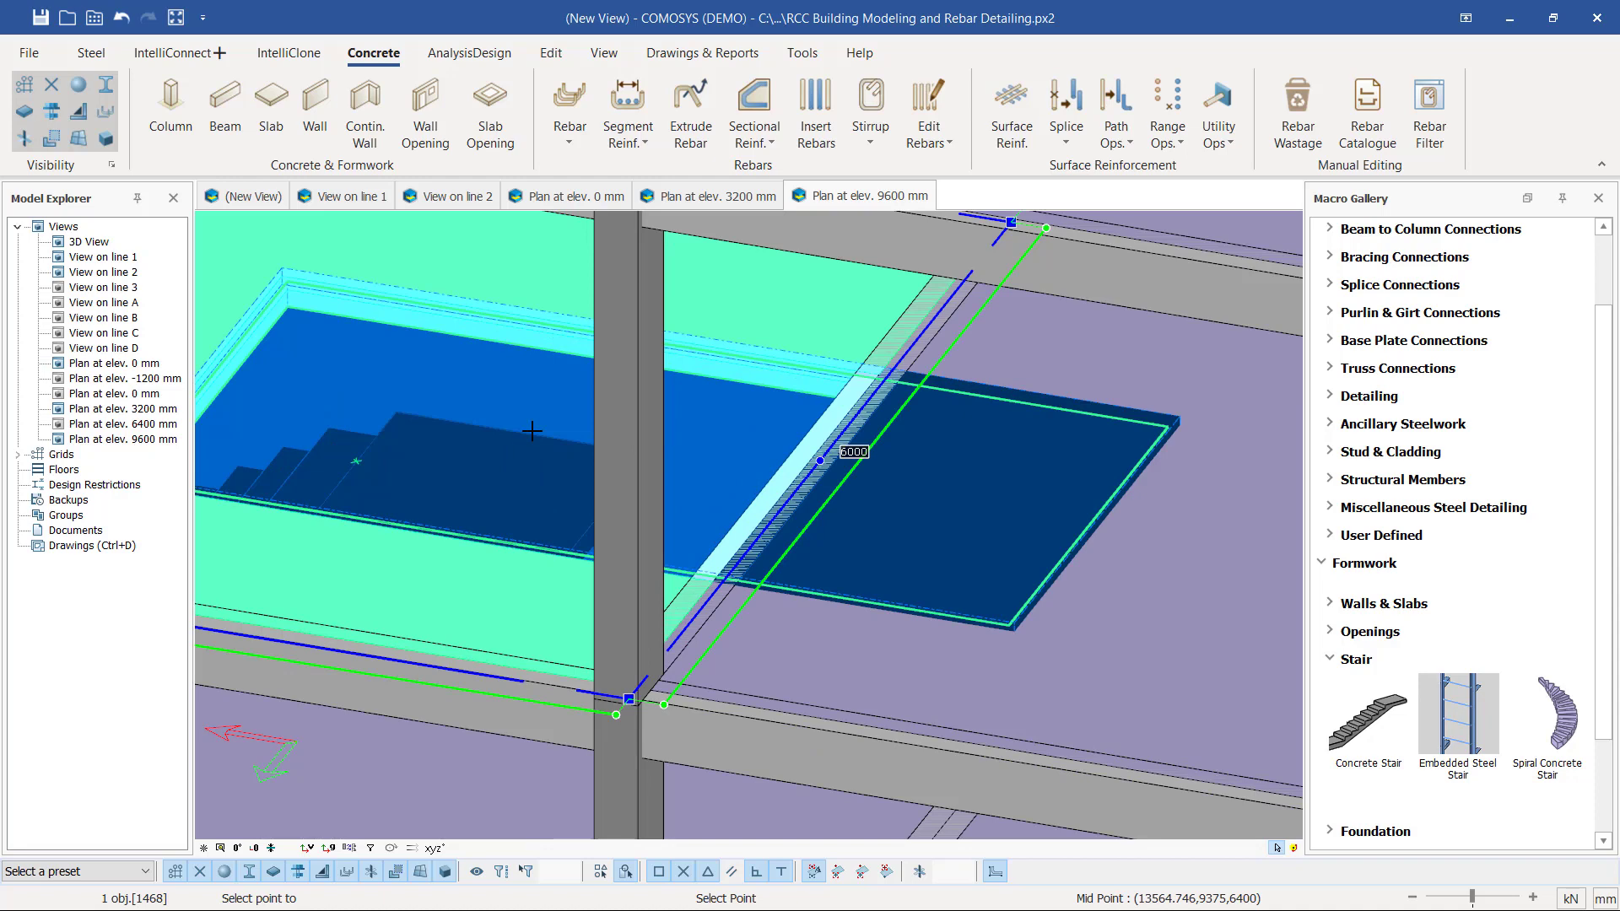
left_click(611, 451)
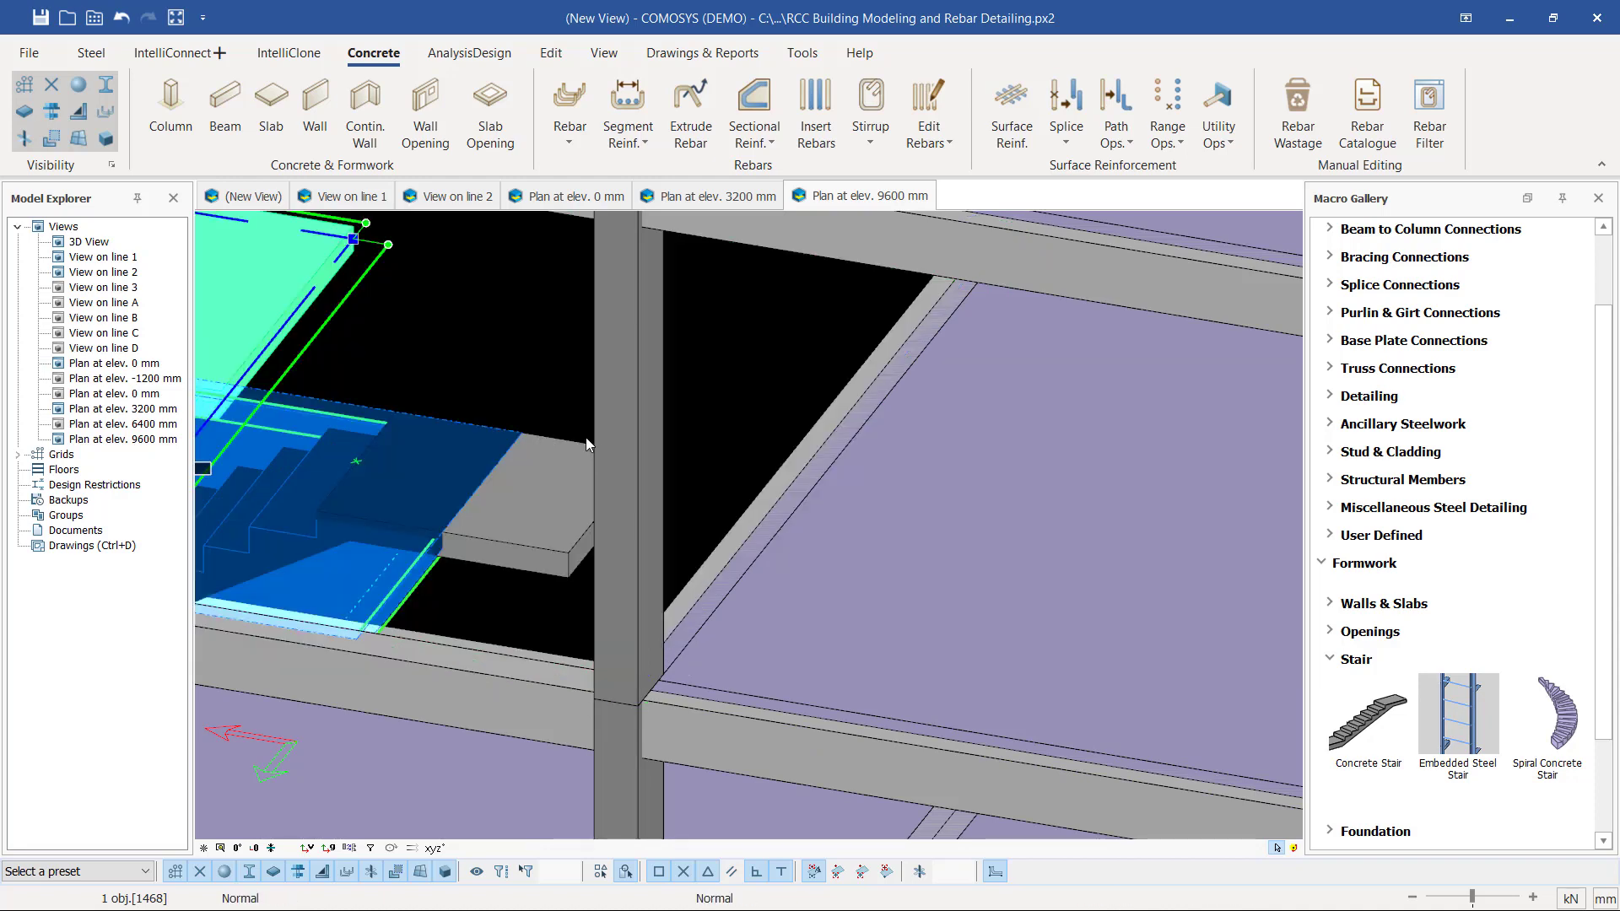
scroll(585, 437, "down", 5)
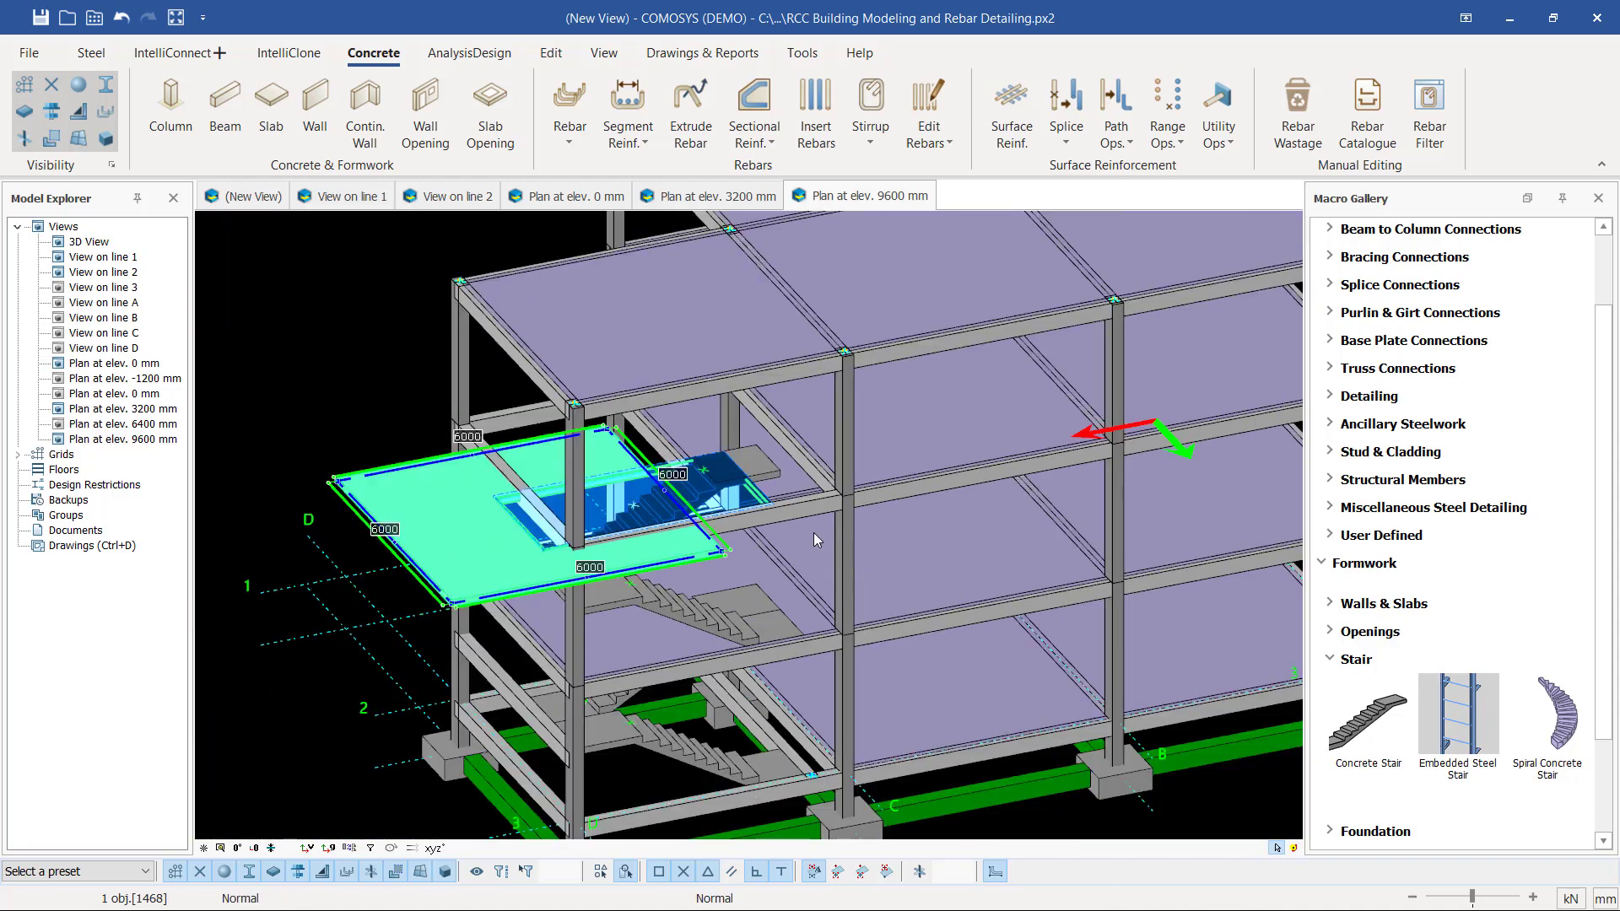
scroll(707, 474, "up", 5)
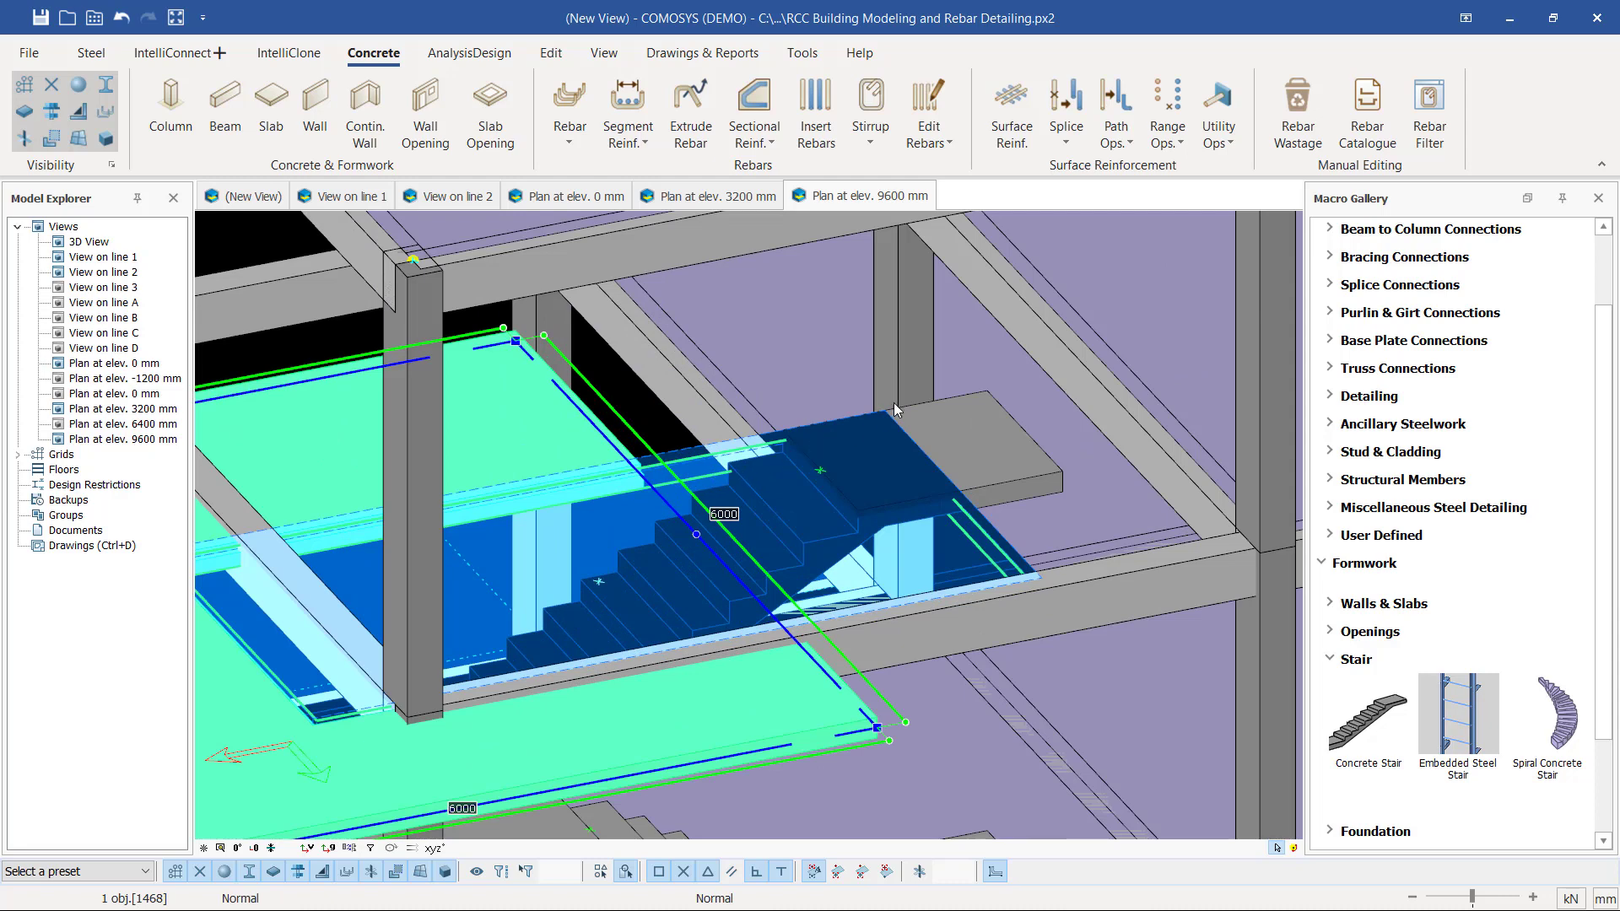
- Undo the last move and the placement of the slab opening
left_click(121, 17)
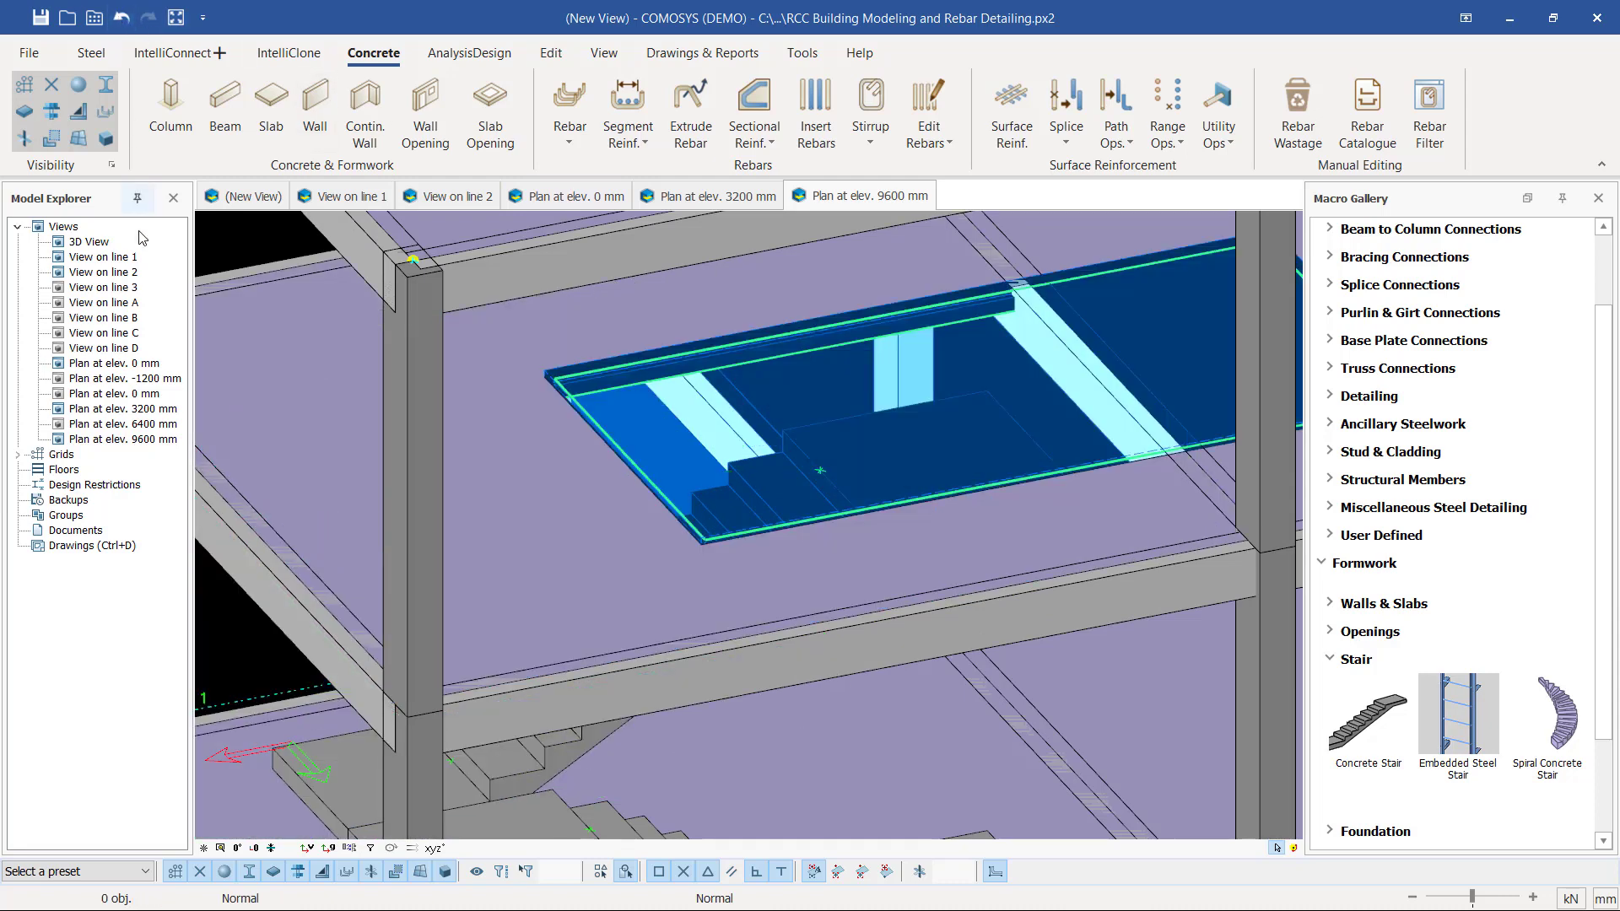
left_click(123, 17)
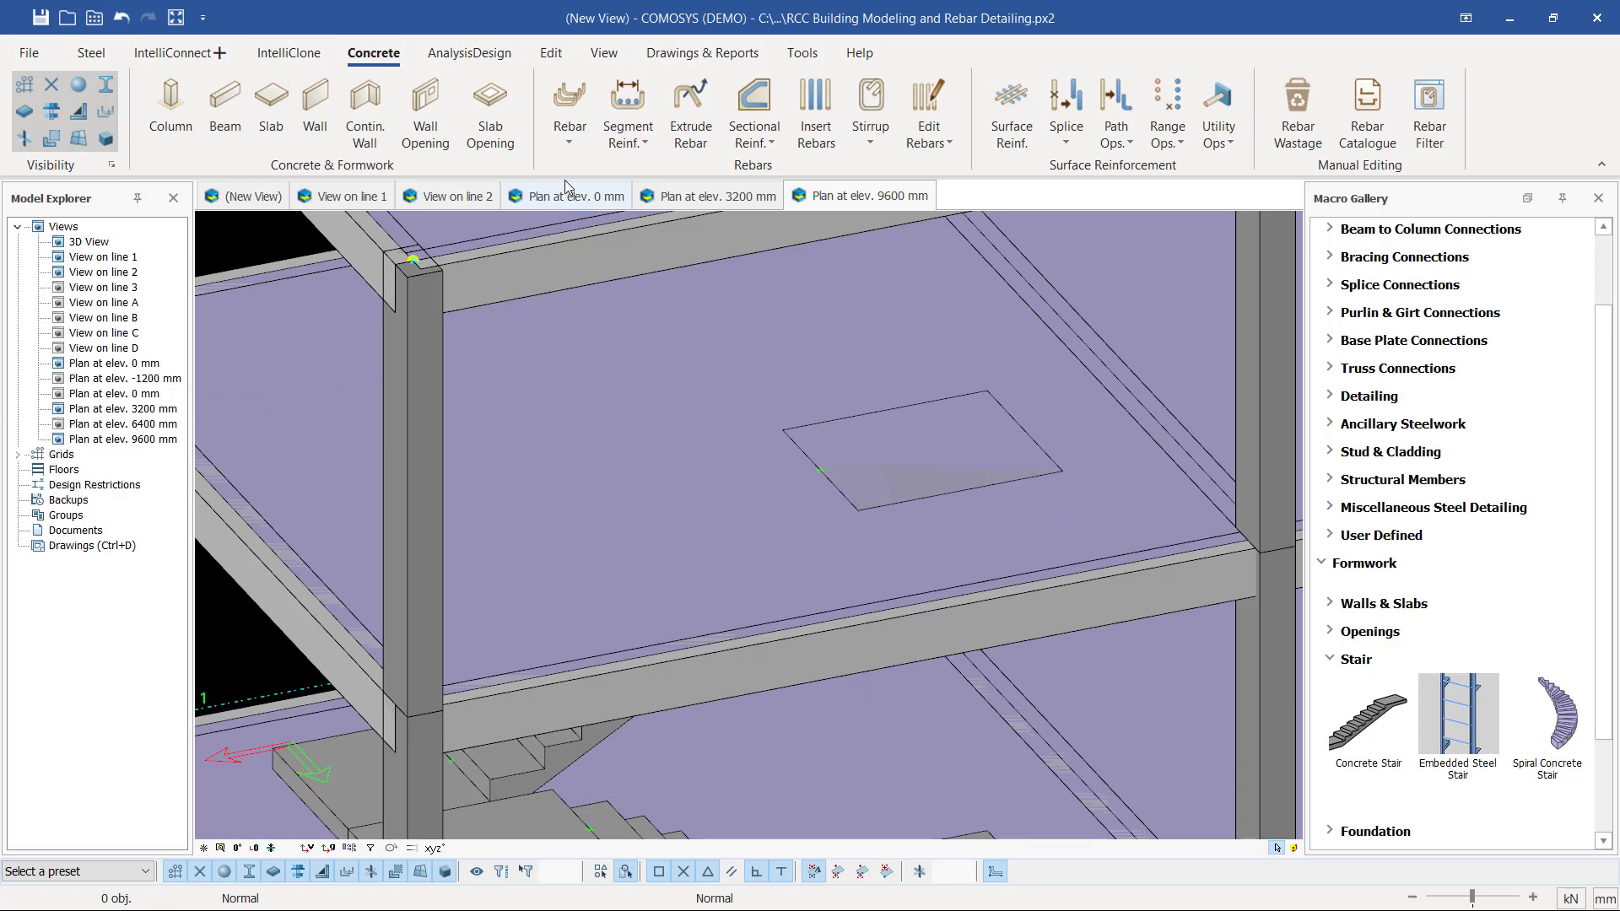
- Place a slab opening in the corner bay's slab, centred on the upper landing's corner beside the stair's top step
left_click(502, 124)
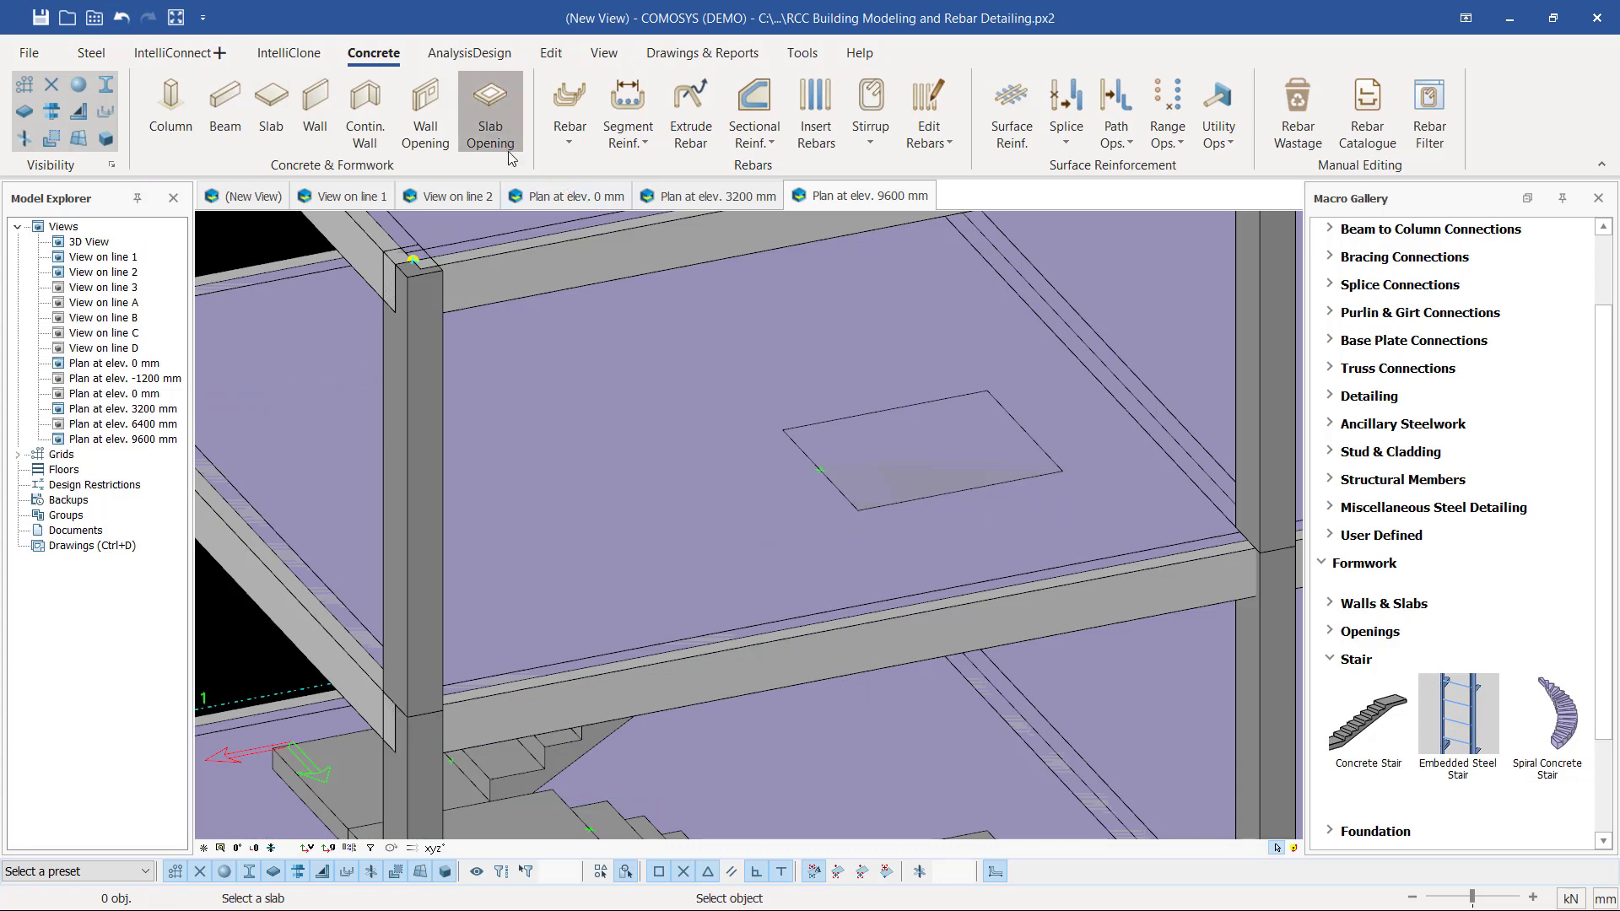
left_click(591, 478)
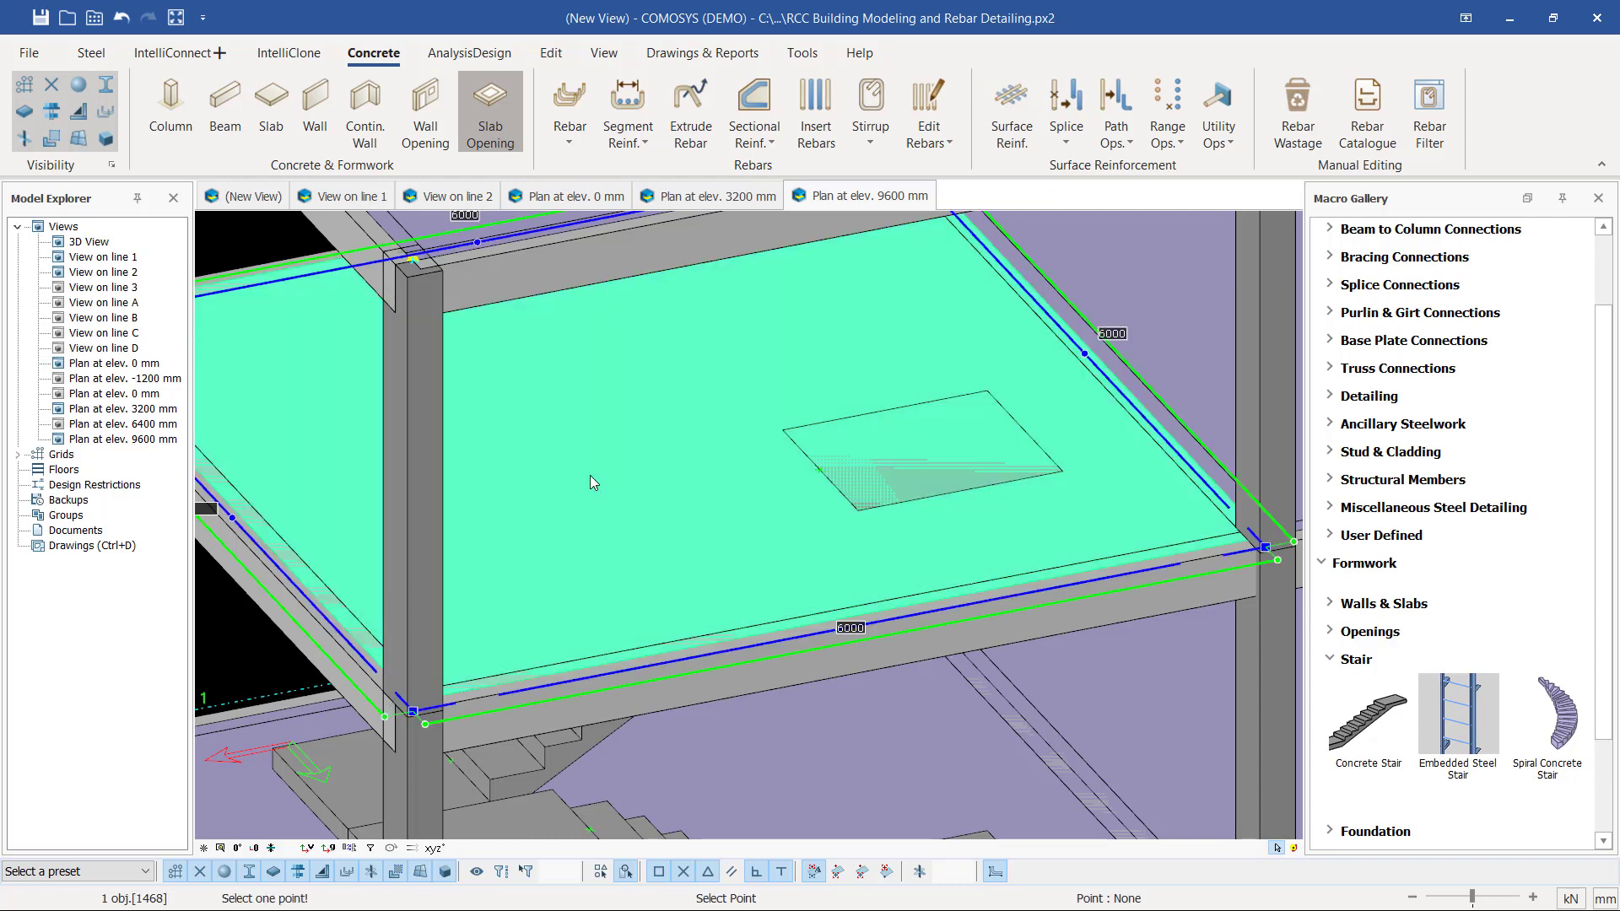
left_click(781, 425)
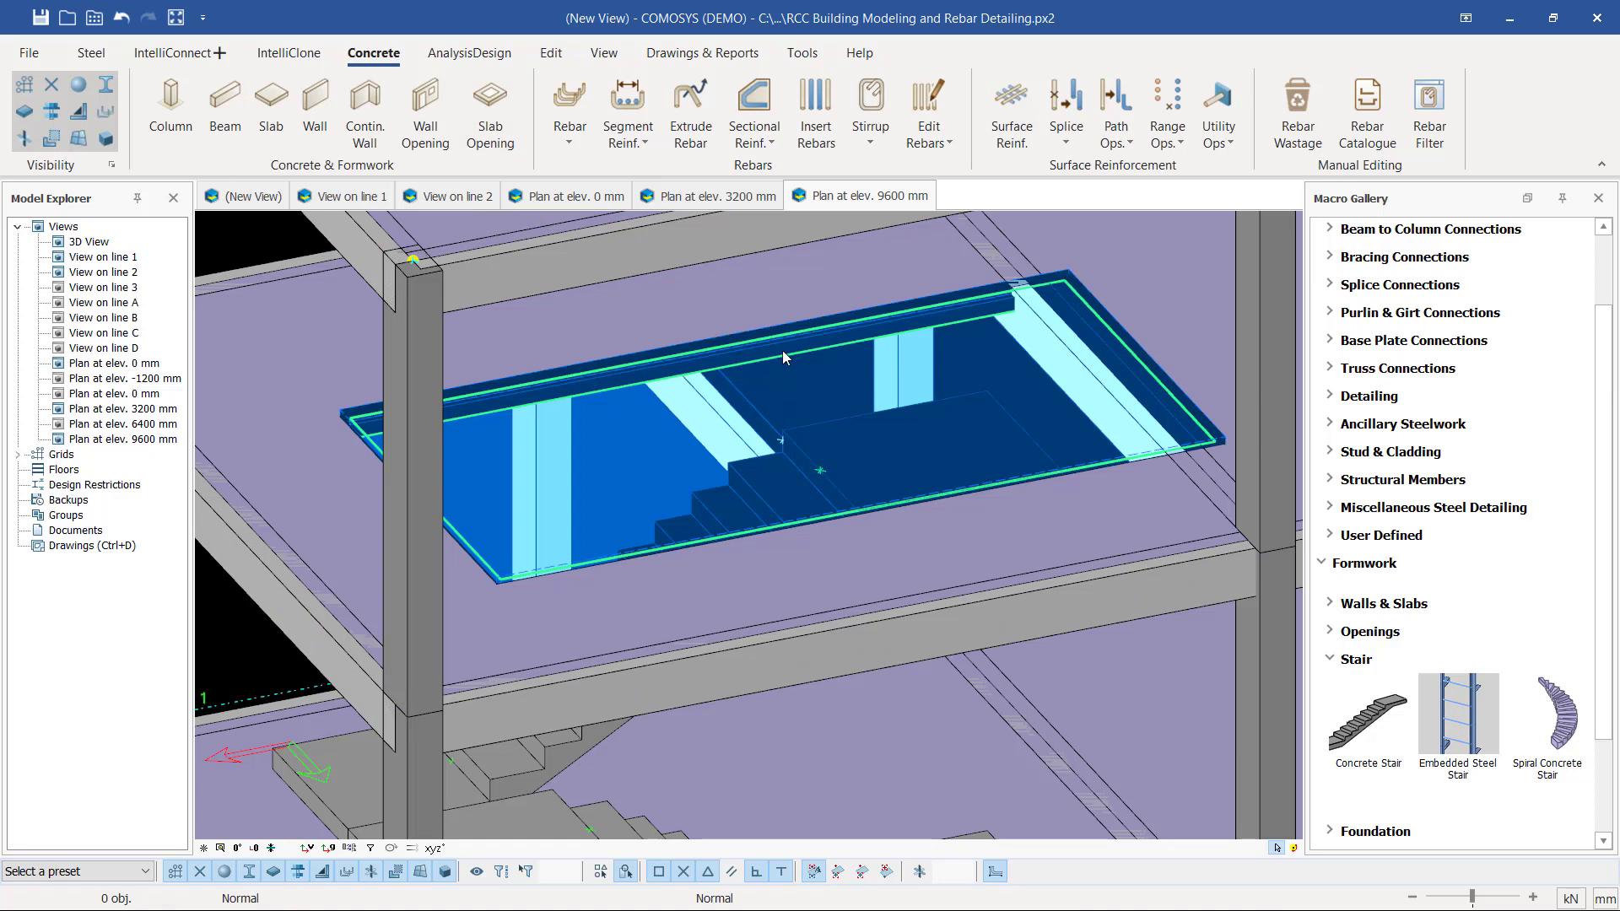
- Move the slab opening from its outer corner onto the upper stair landing's outer corner
right_click(980, 399)
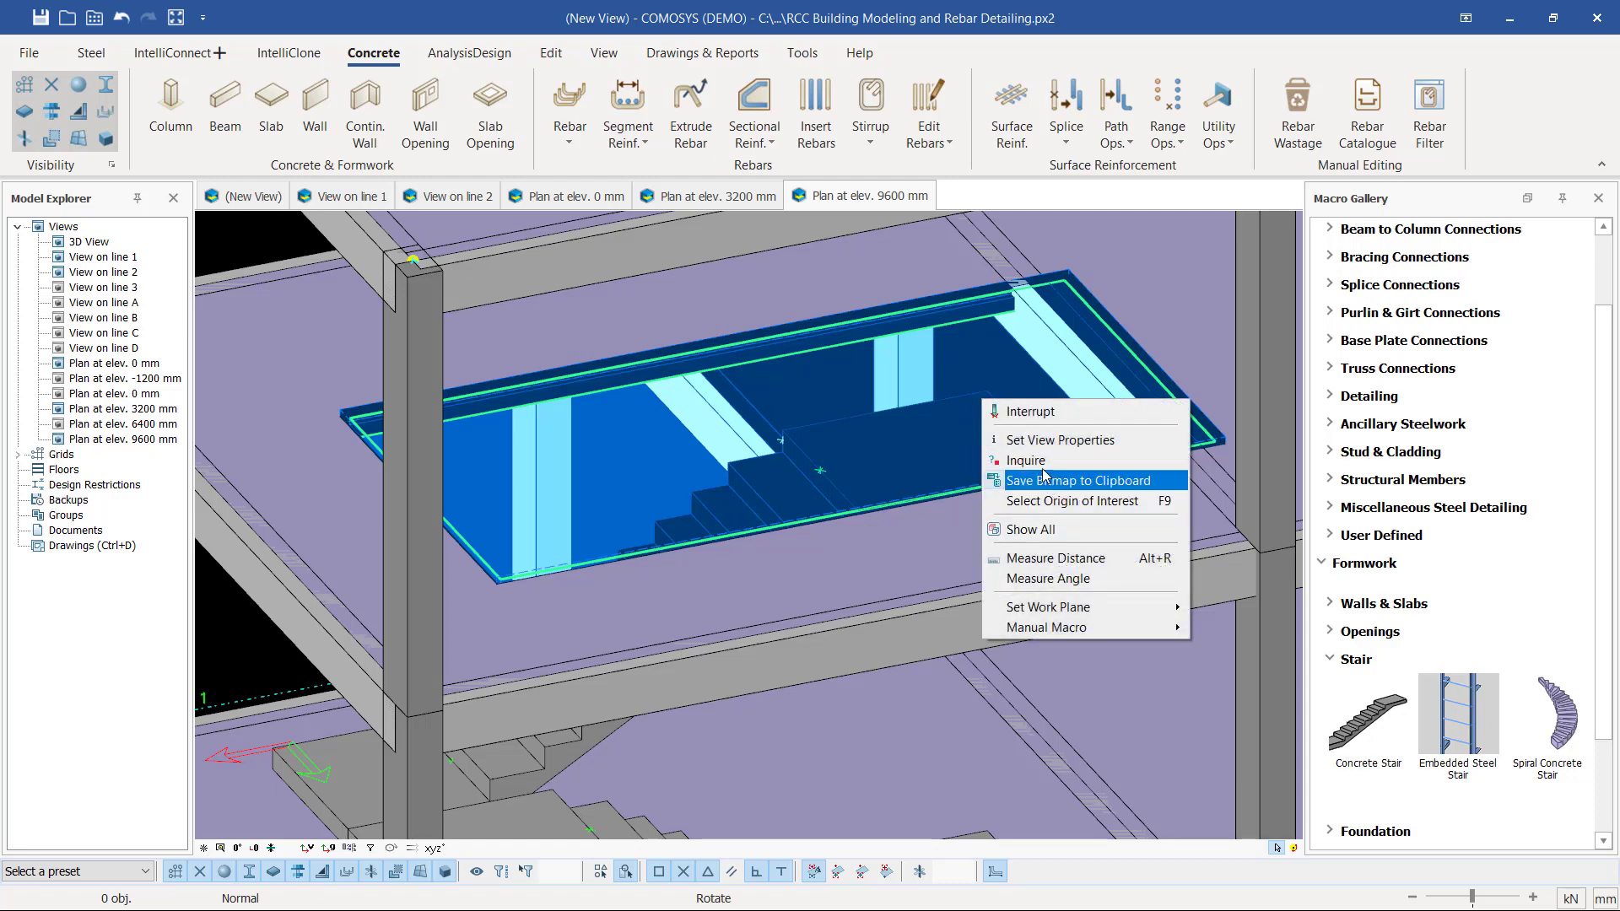
left_click(815, 388)
right_click(812, 387)
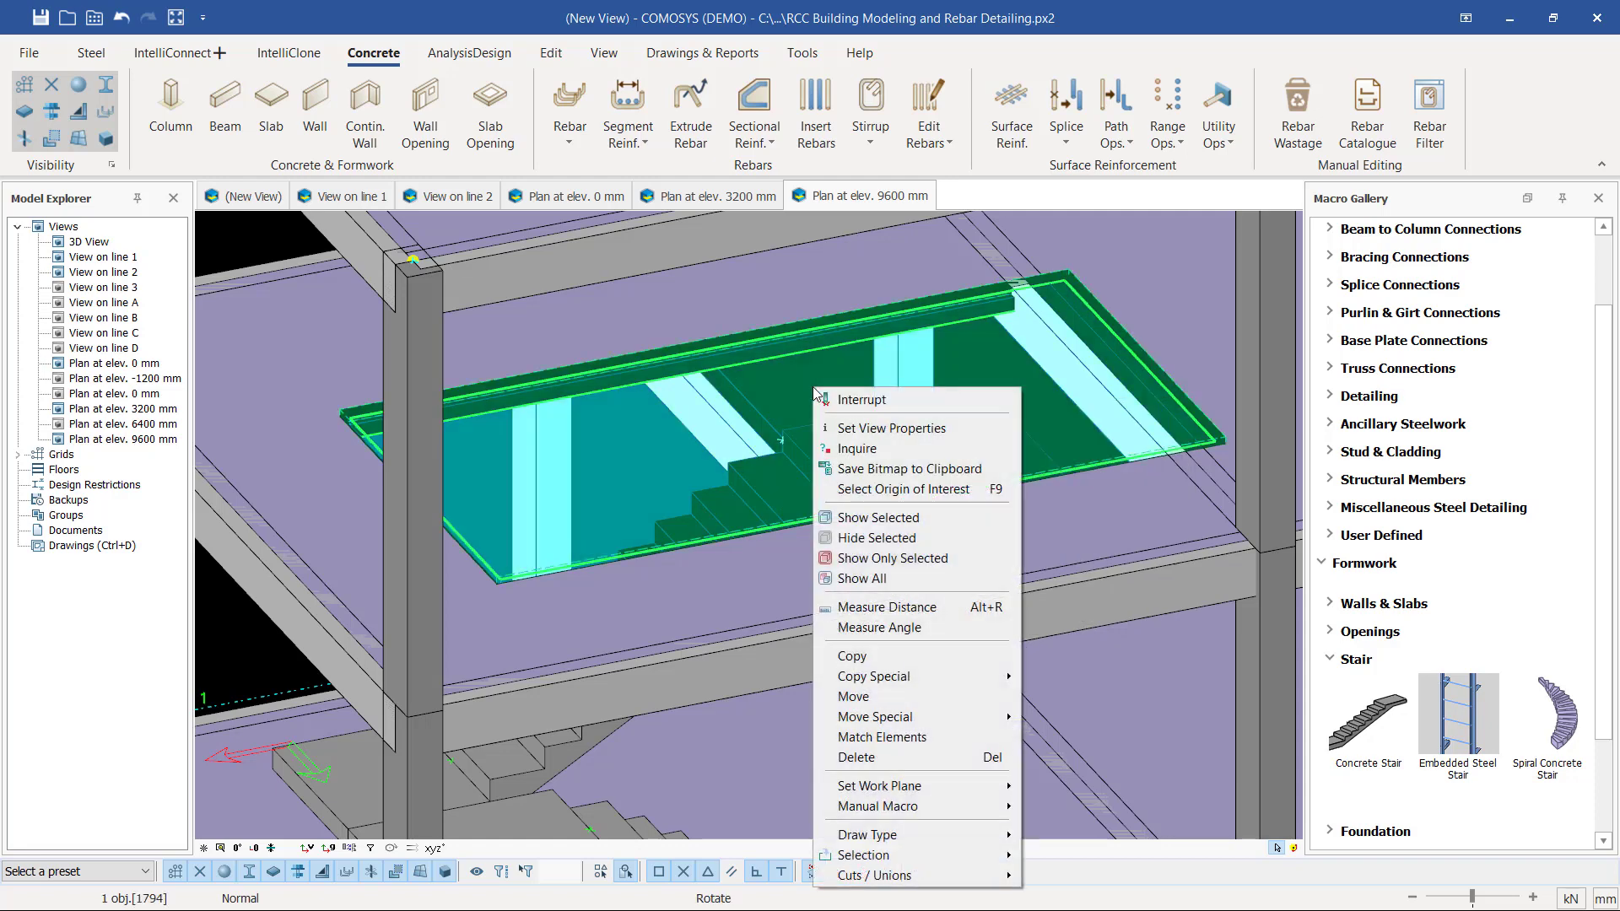
left_click(869, 696)
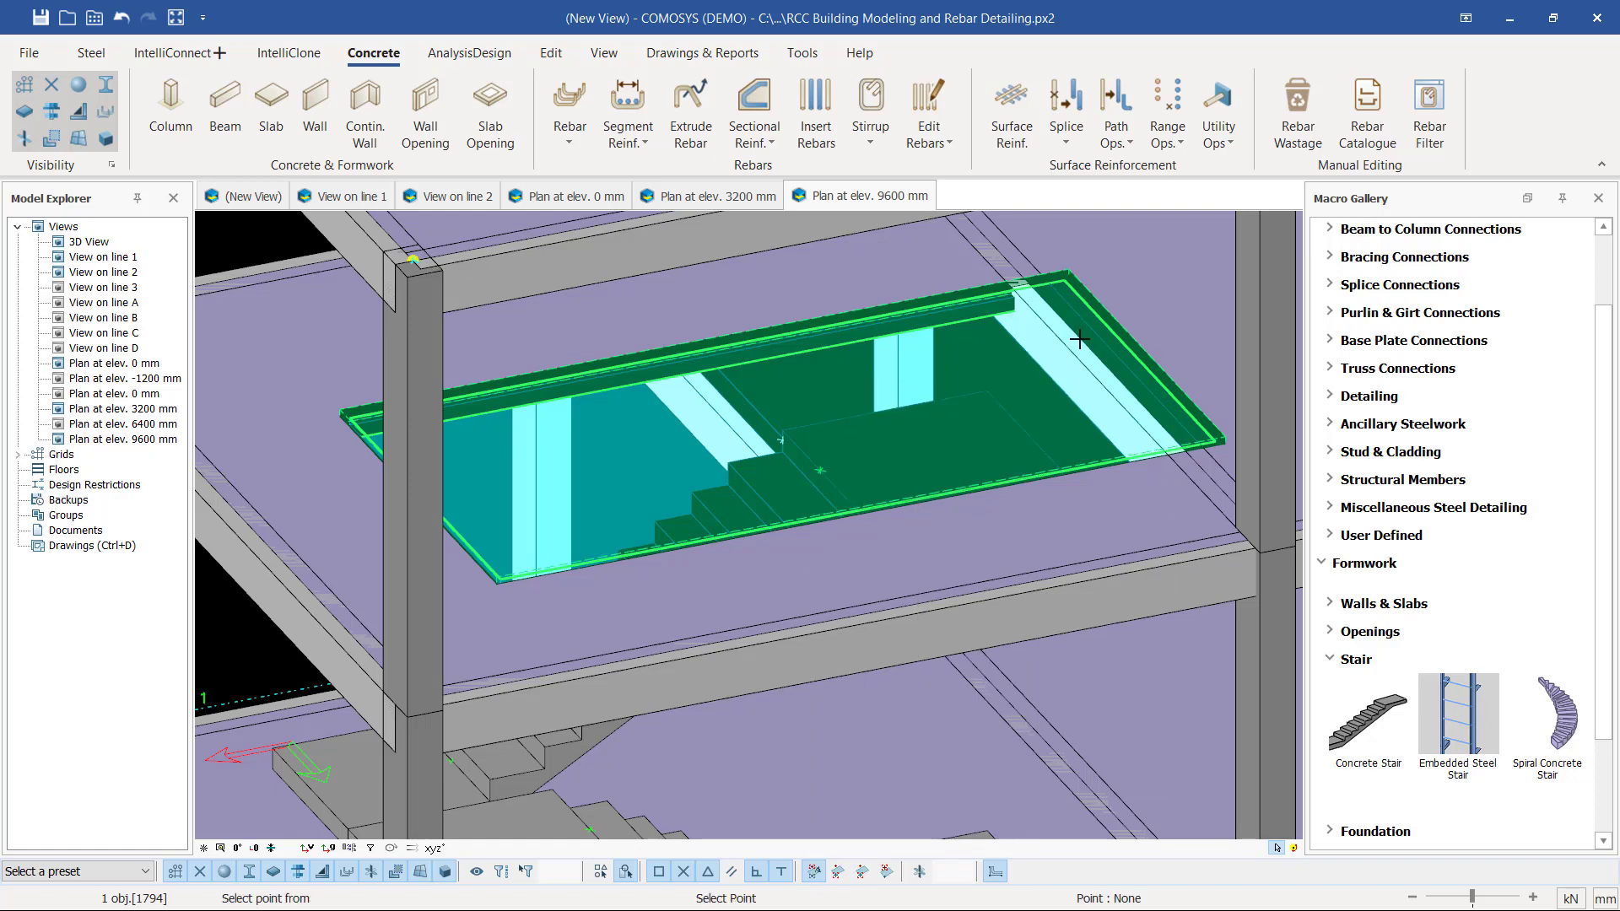
scroll(1071, 288, "up", 5)
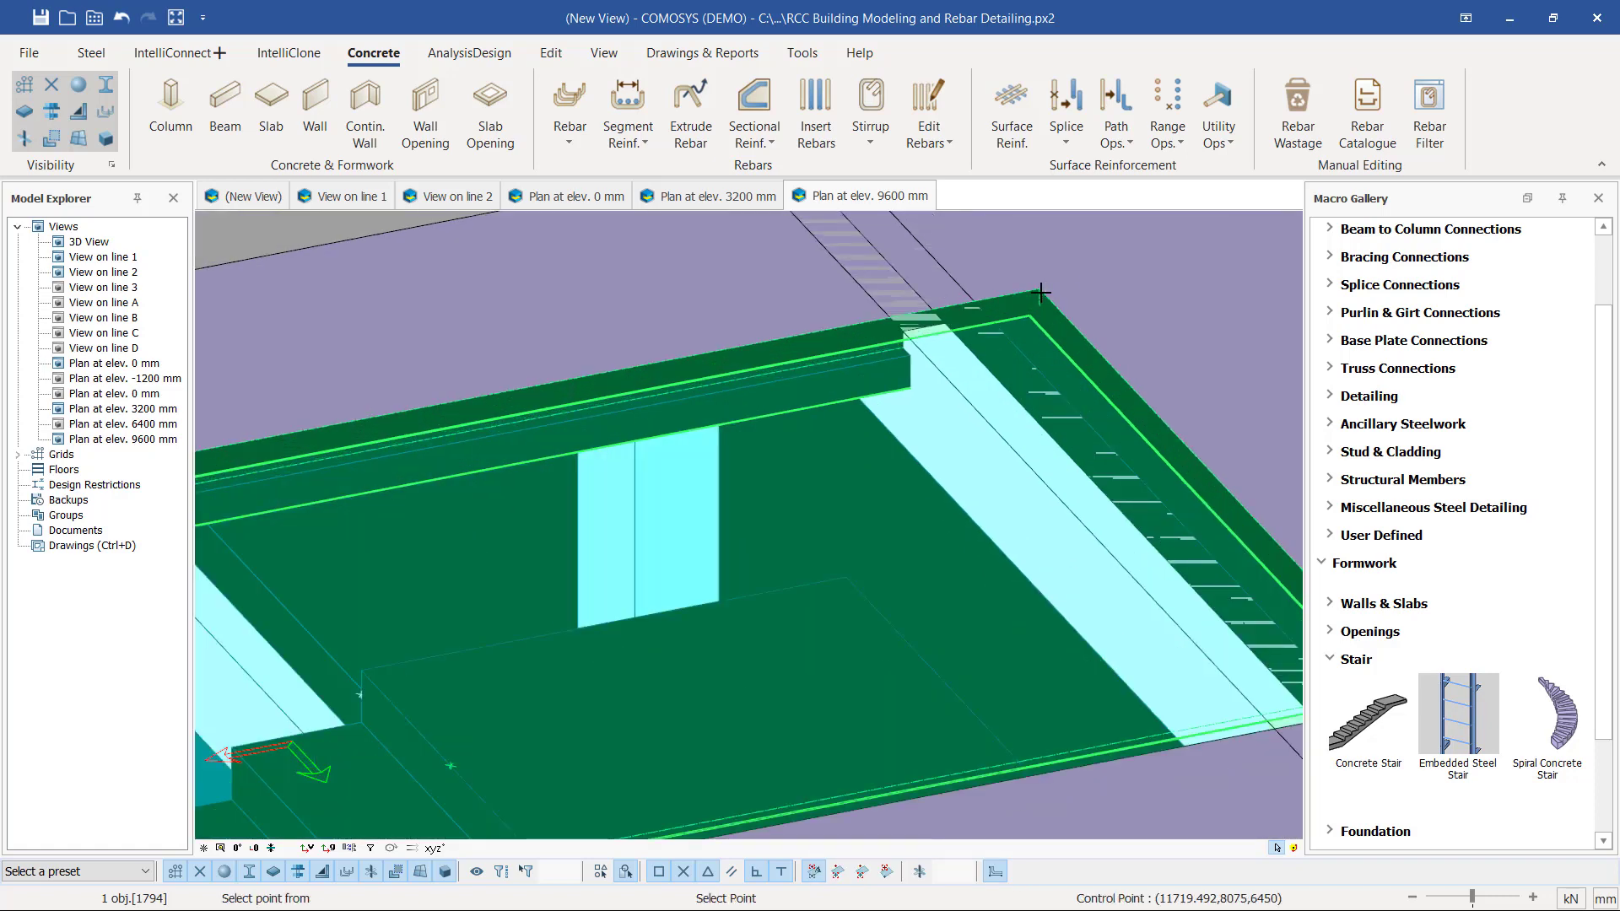
left_click(1040, 293)
scroll(846, 578, "down", 5)
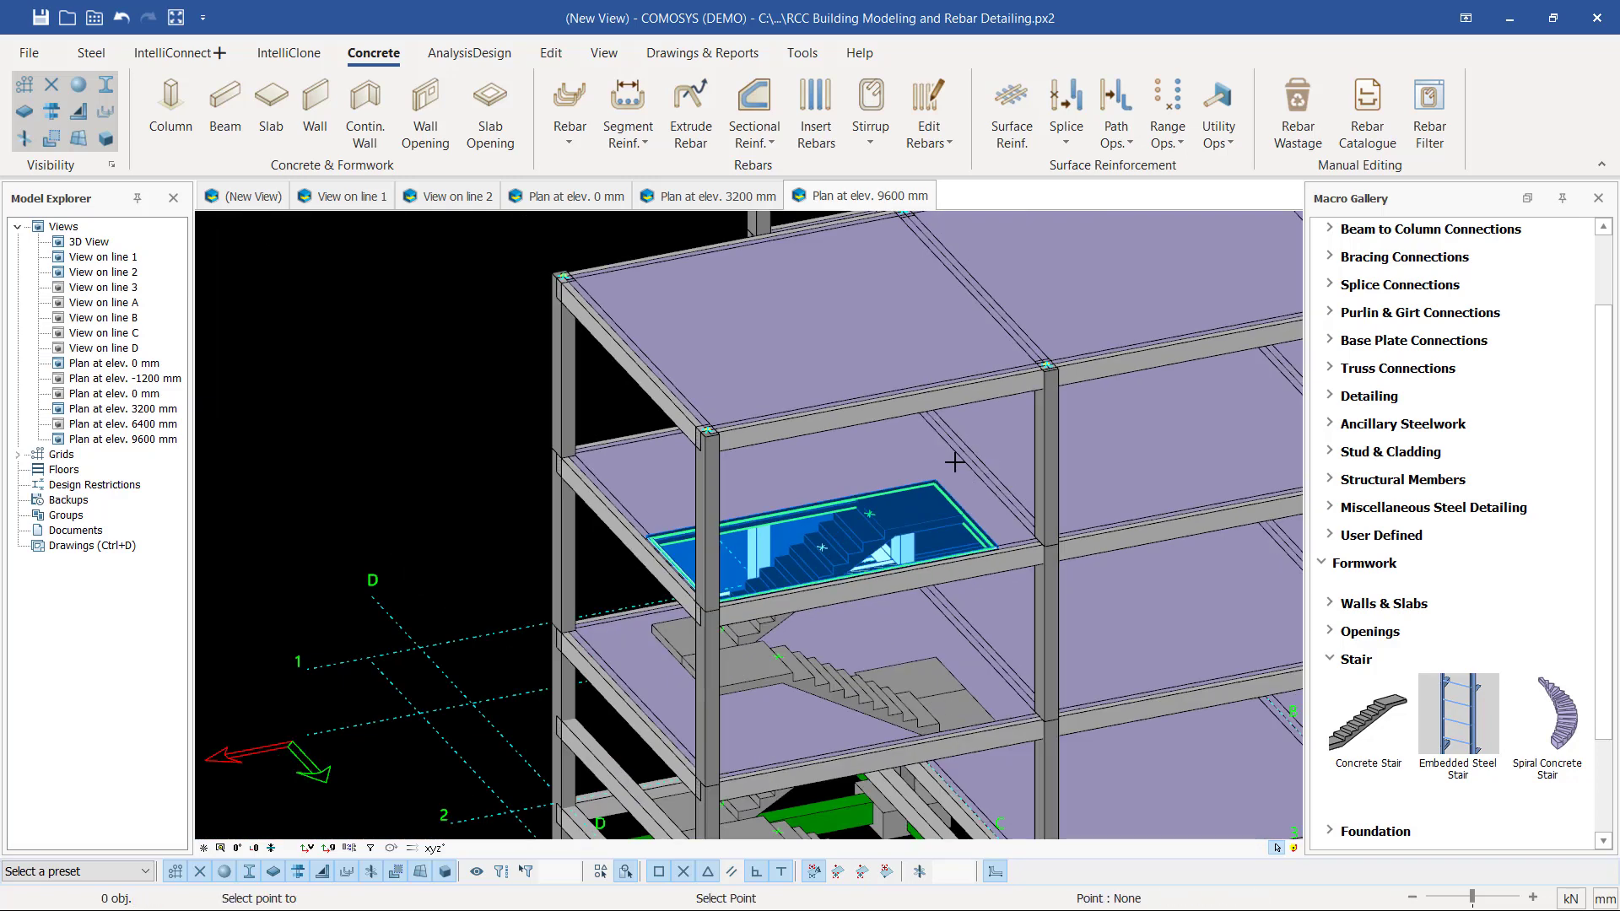
key("Escape")
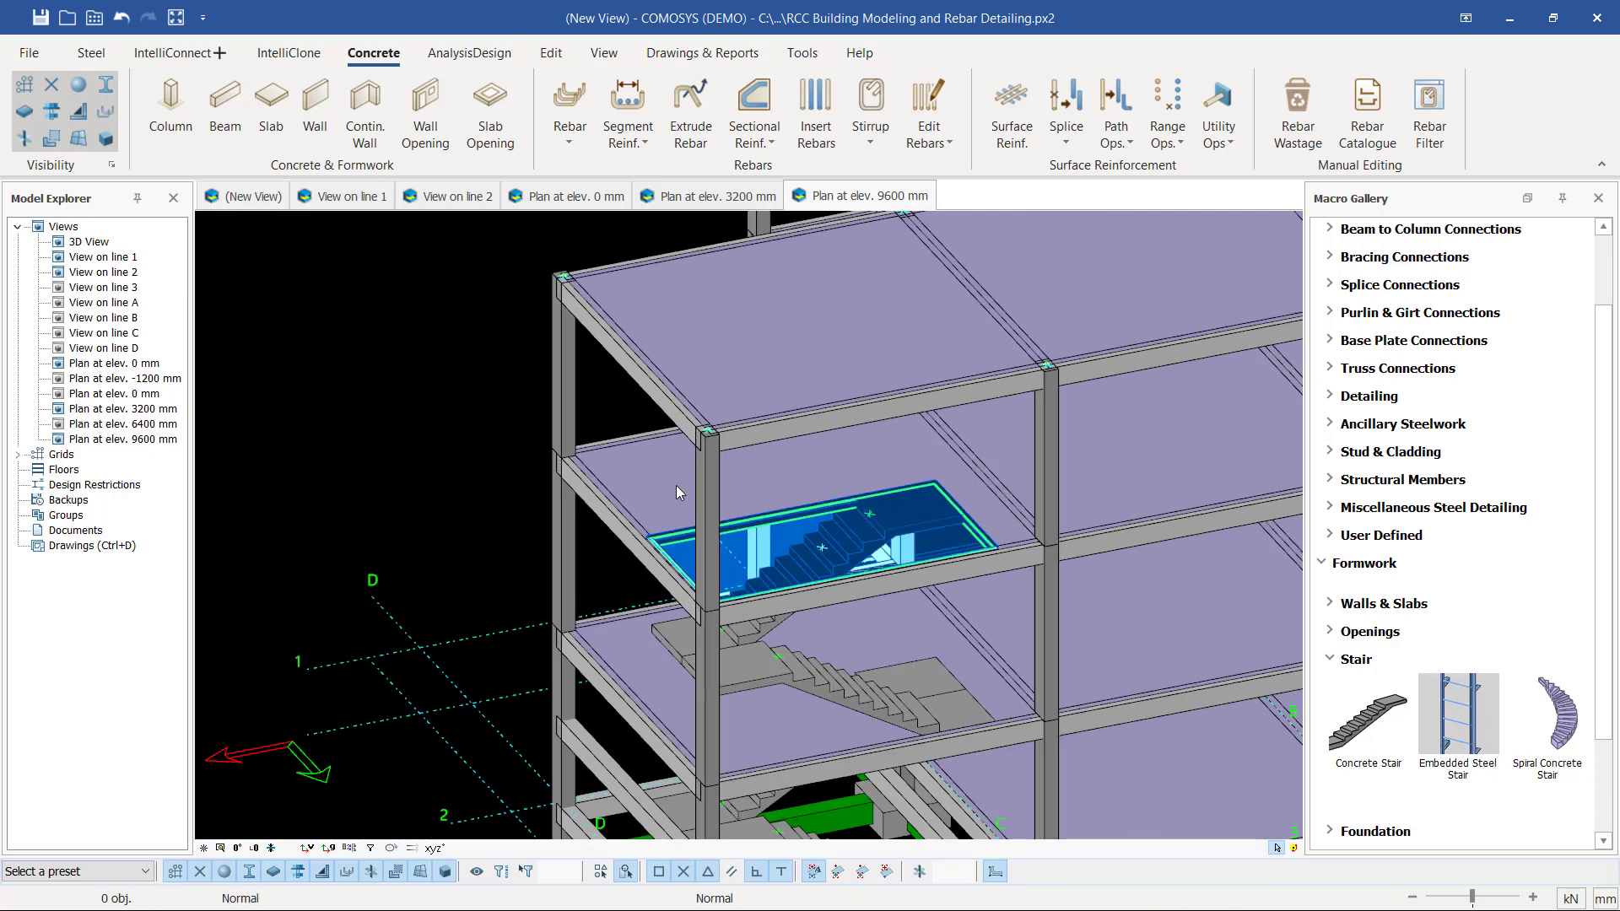
- Hide the cutting bodies and inspect the stair opening in the corner bay's slab
scroll(943, 521, "up", 3)
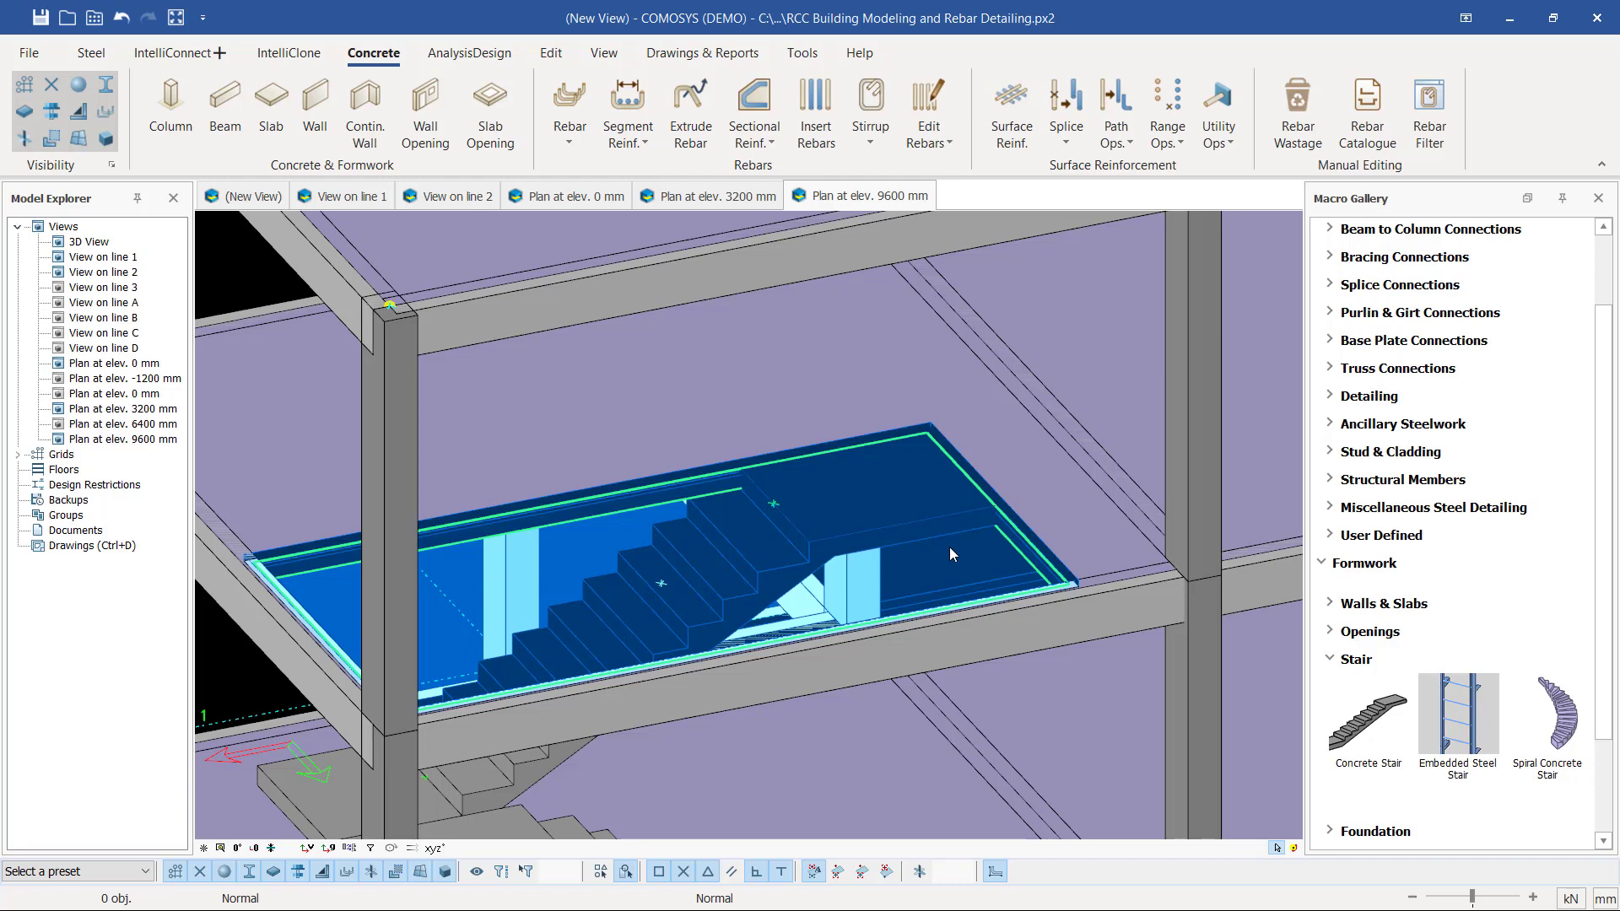
left_click(52, 138)
scroll(961, 483, "down", 5)
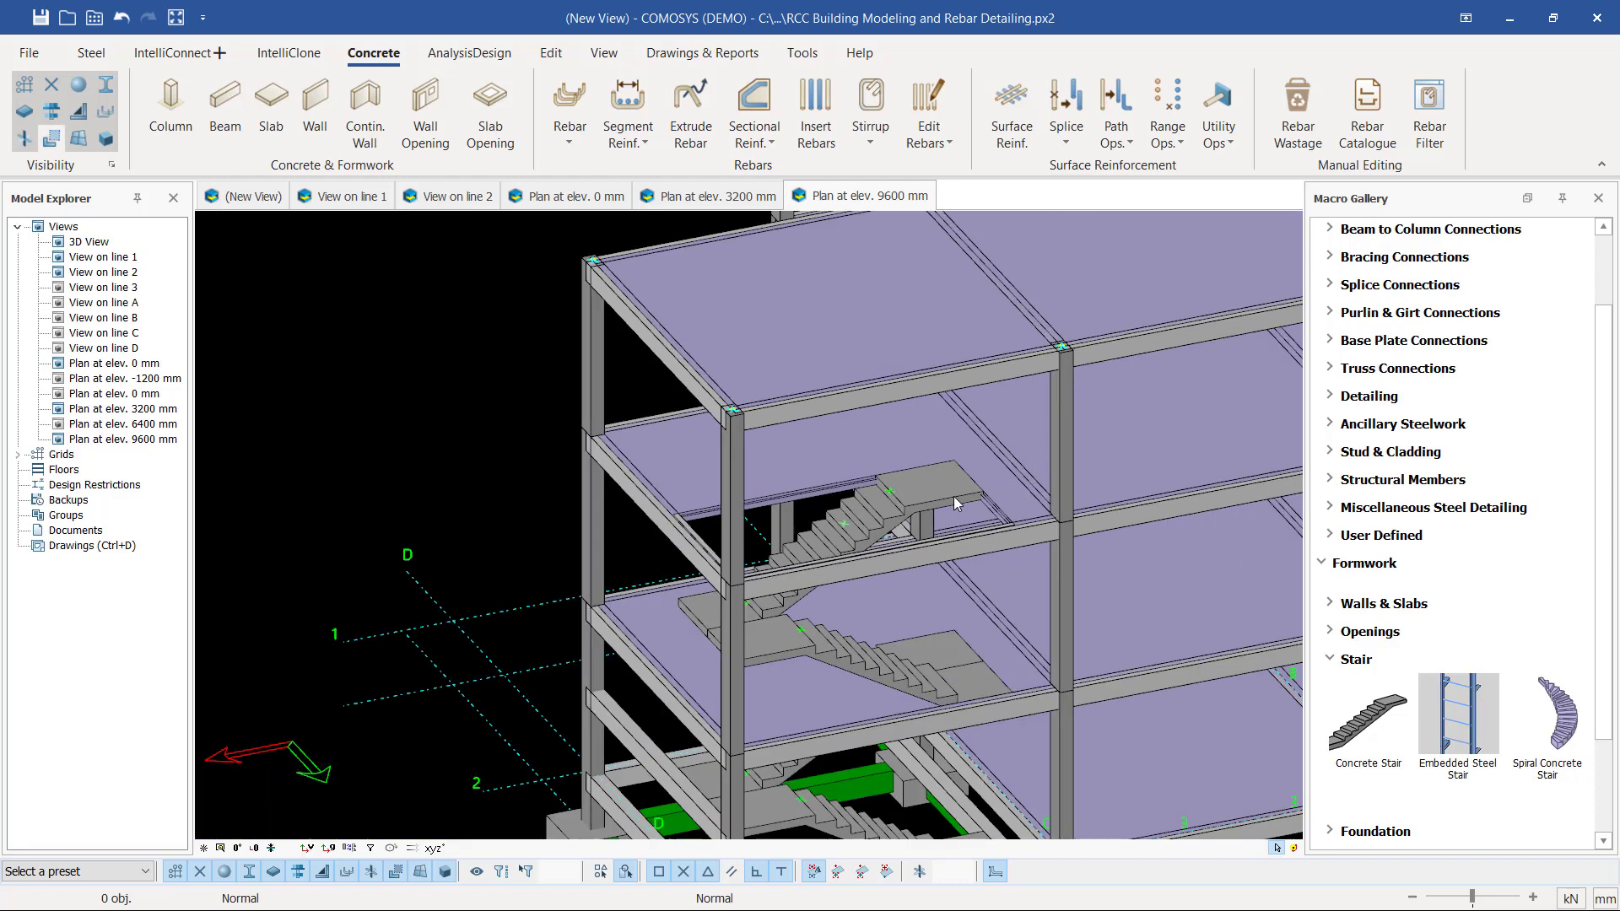
middle_click_drag(940, 509, 826, 485)
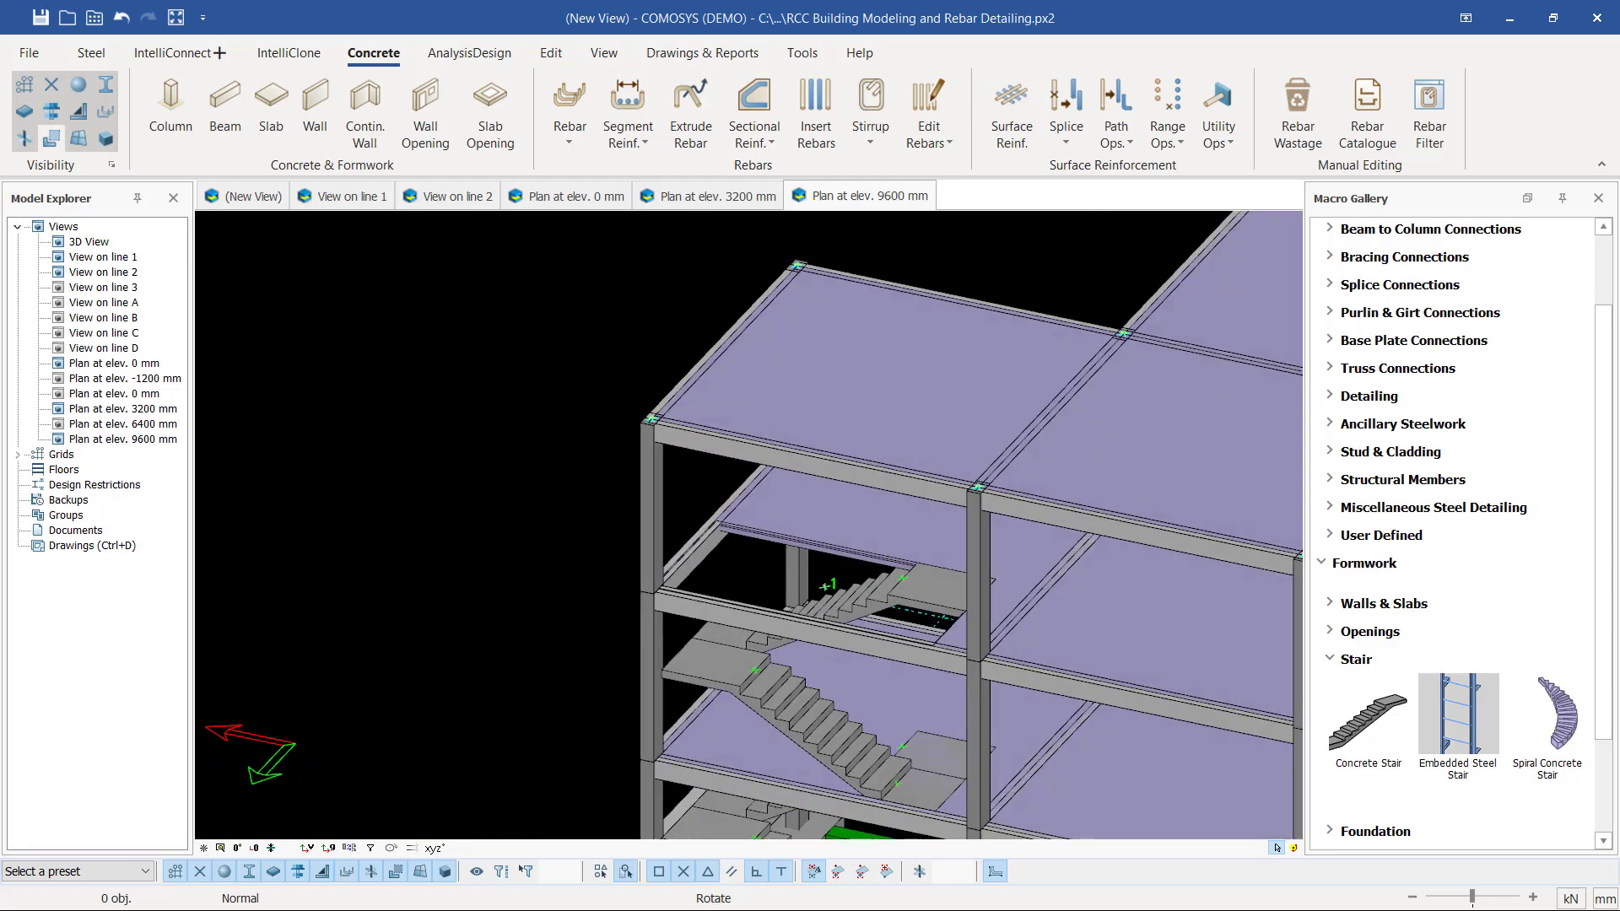
- Open the properties of the corner bay's slab with the stair opening, then close them without changes
scroll(824, 562, "up", 2)
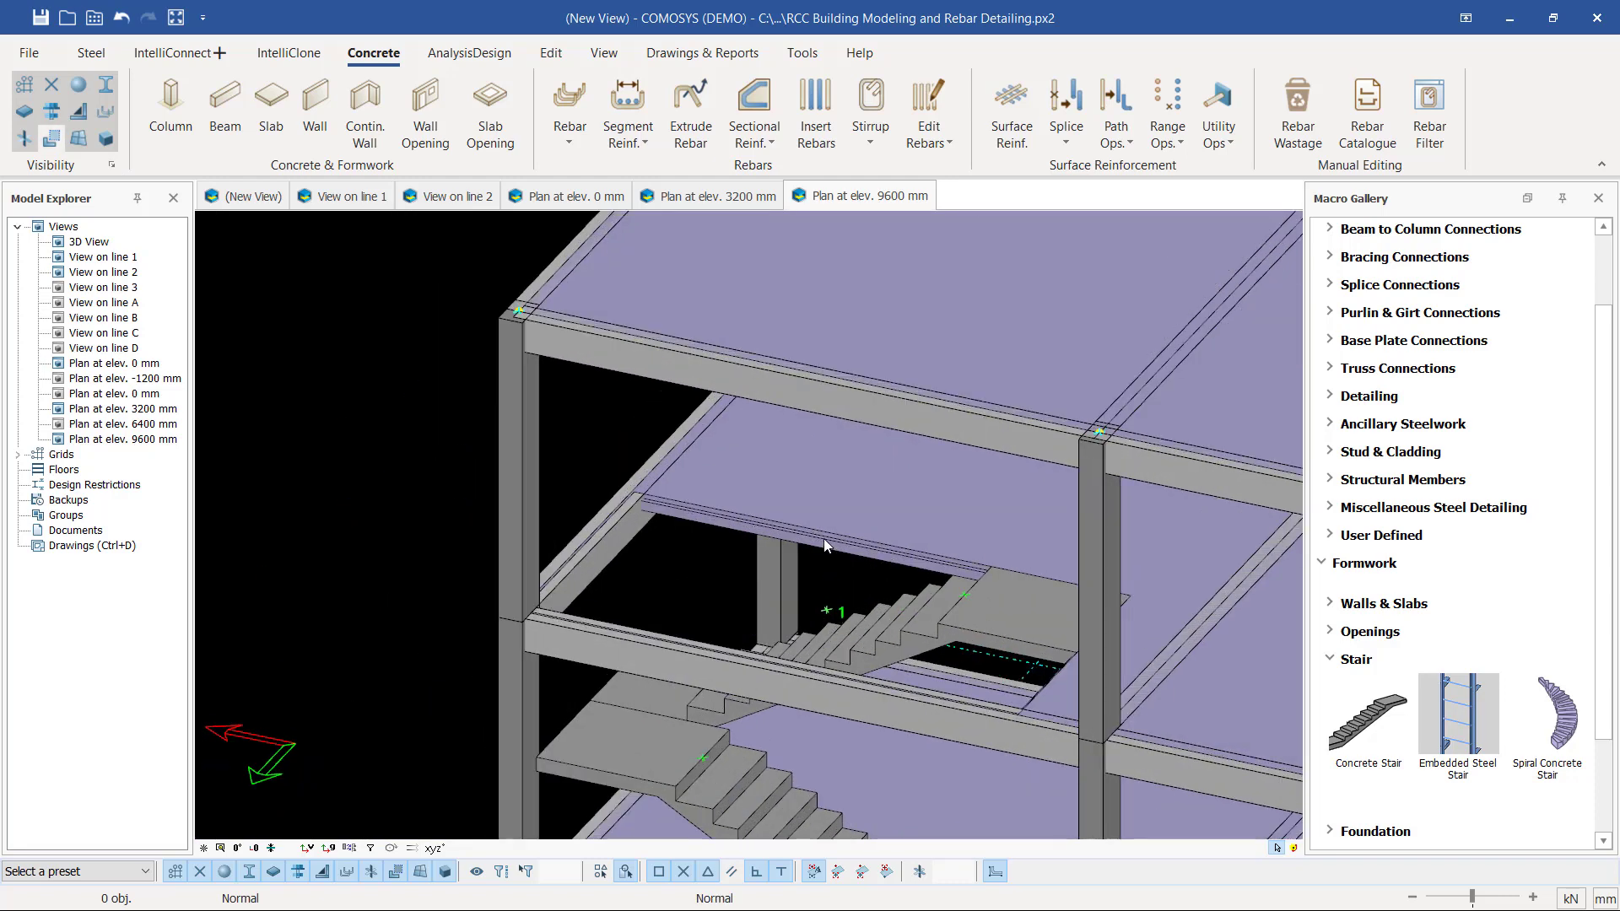
double_click(825, 540)
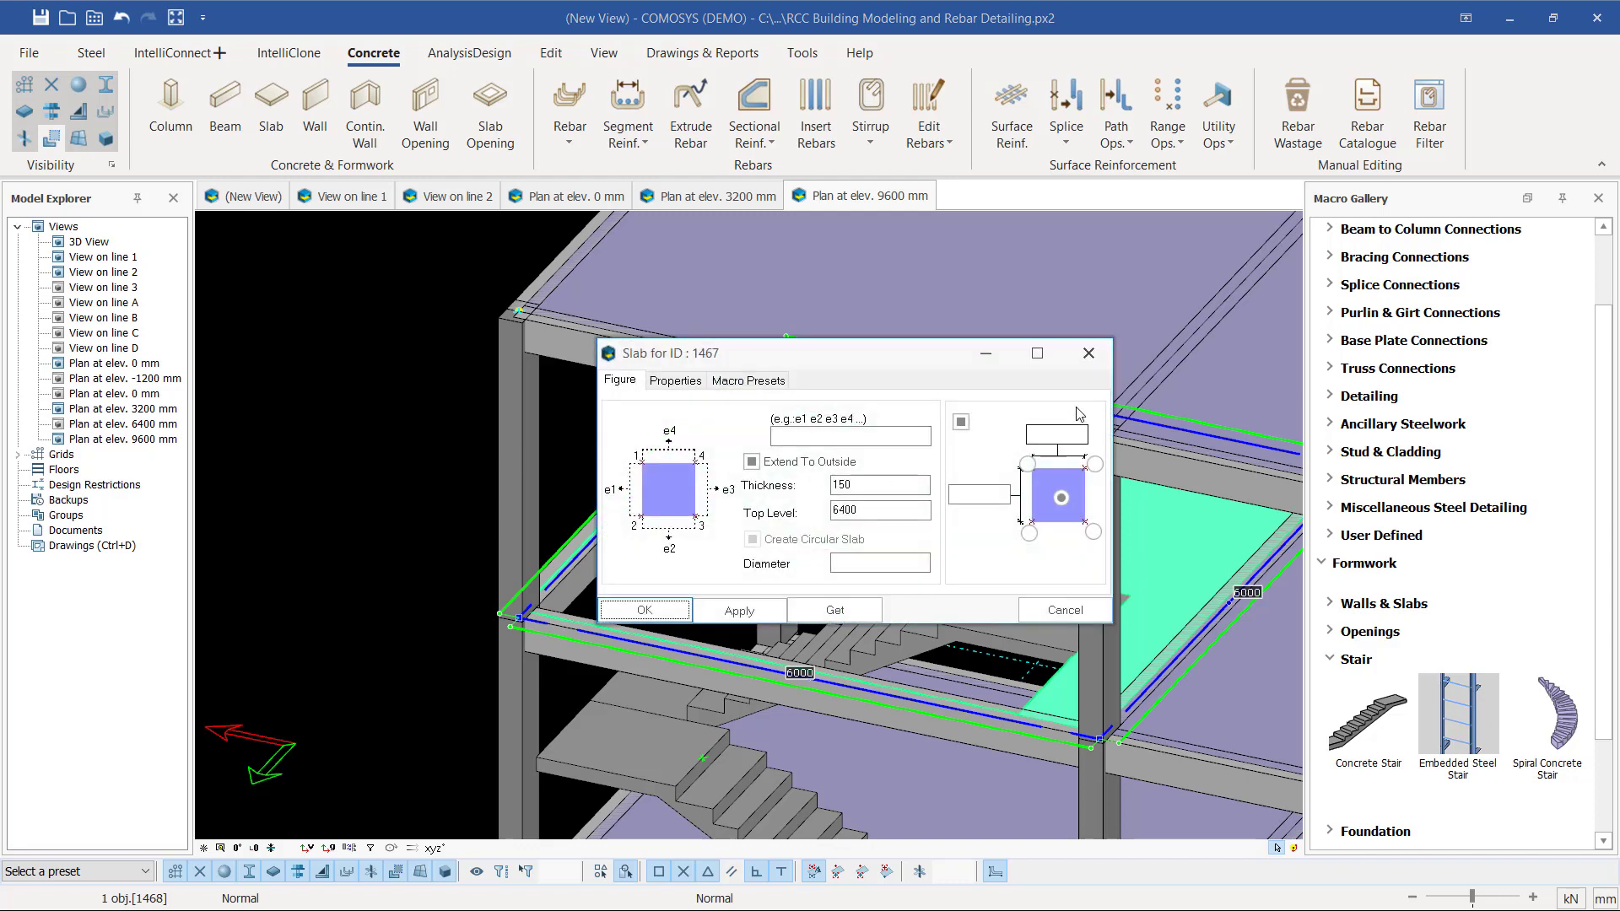
left_click(1088, 352)
scroll(732, 513, "up", 2)
scroll(479, 381, "up", 2)
- Show the cutting bodies again and review the properties of the slab opening above the upper stair
left_click(479, 381)
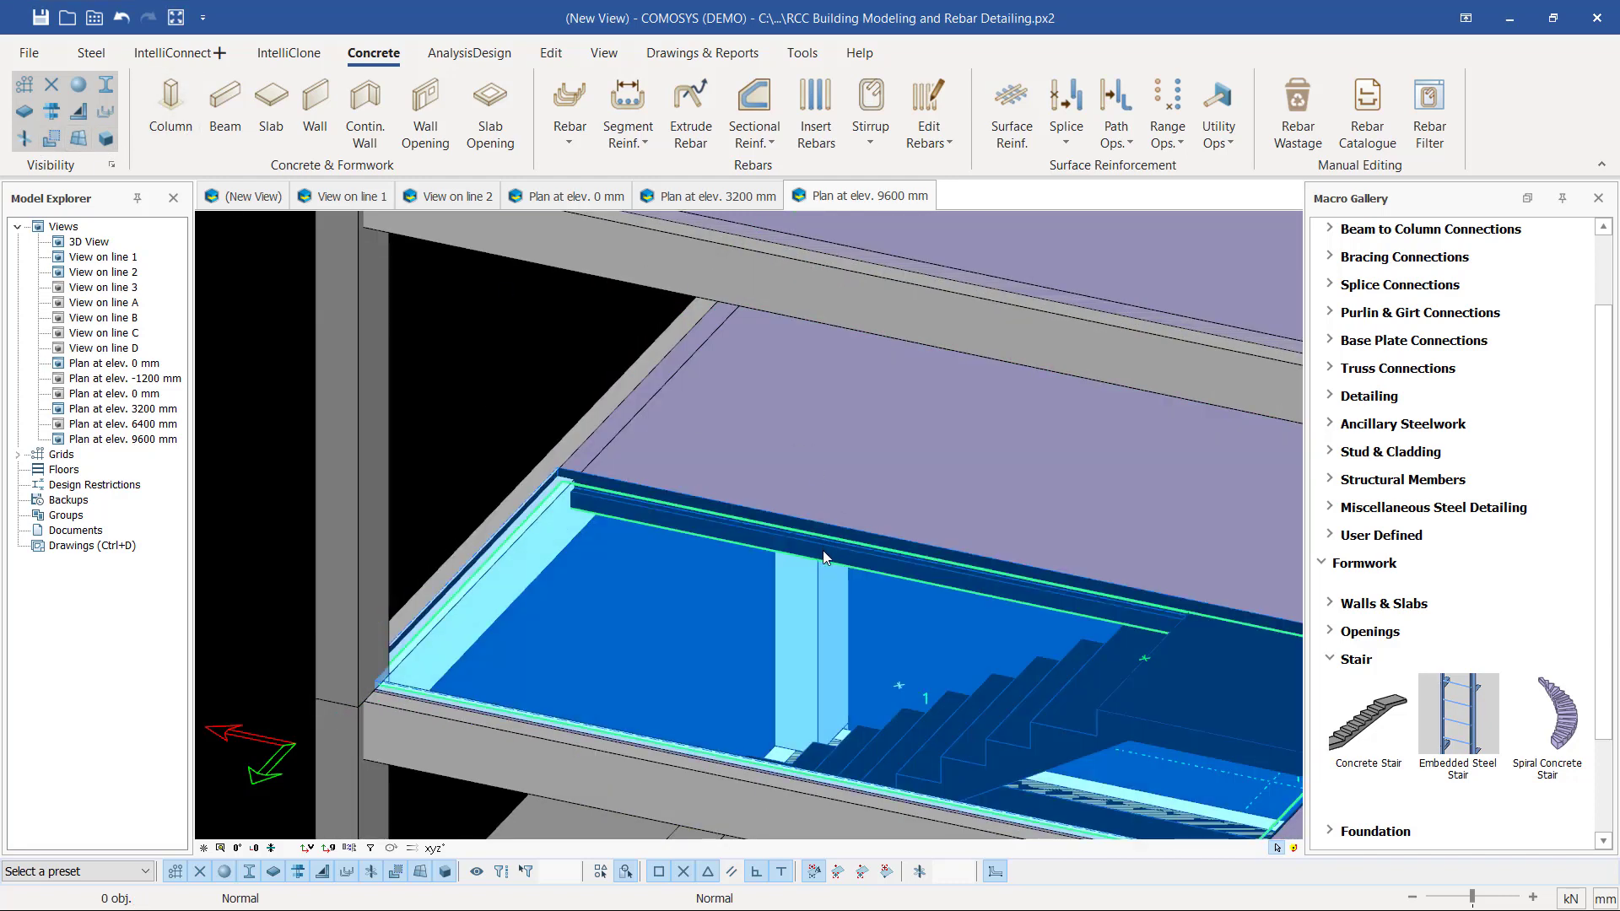
double_click(823, 551)
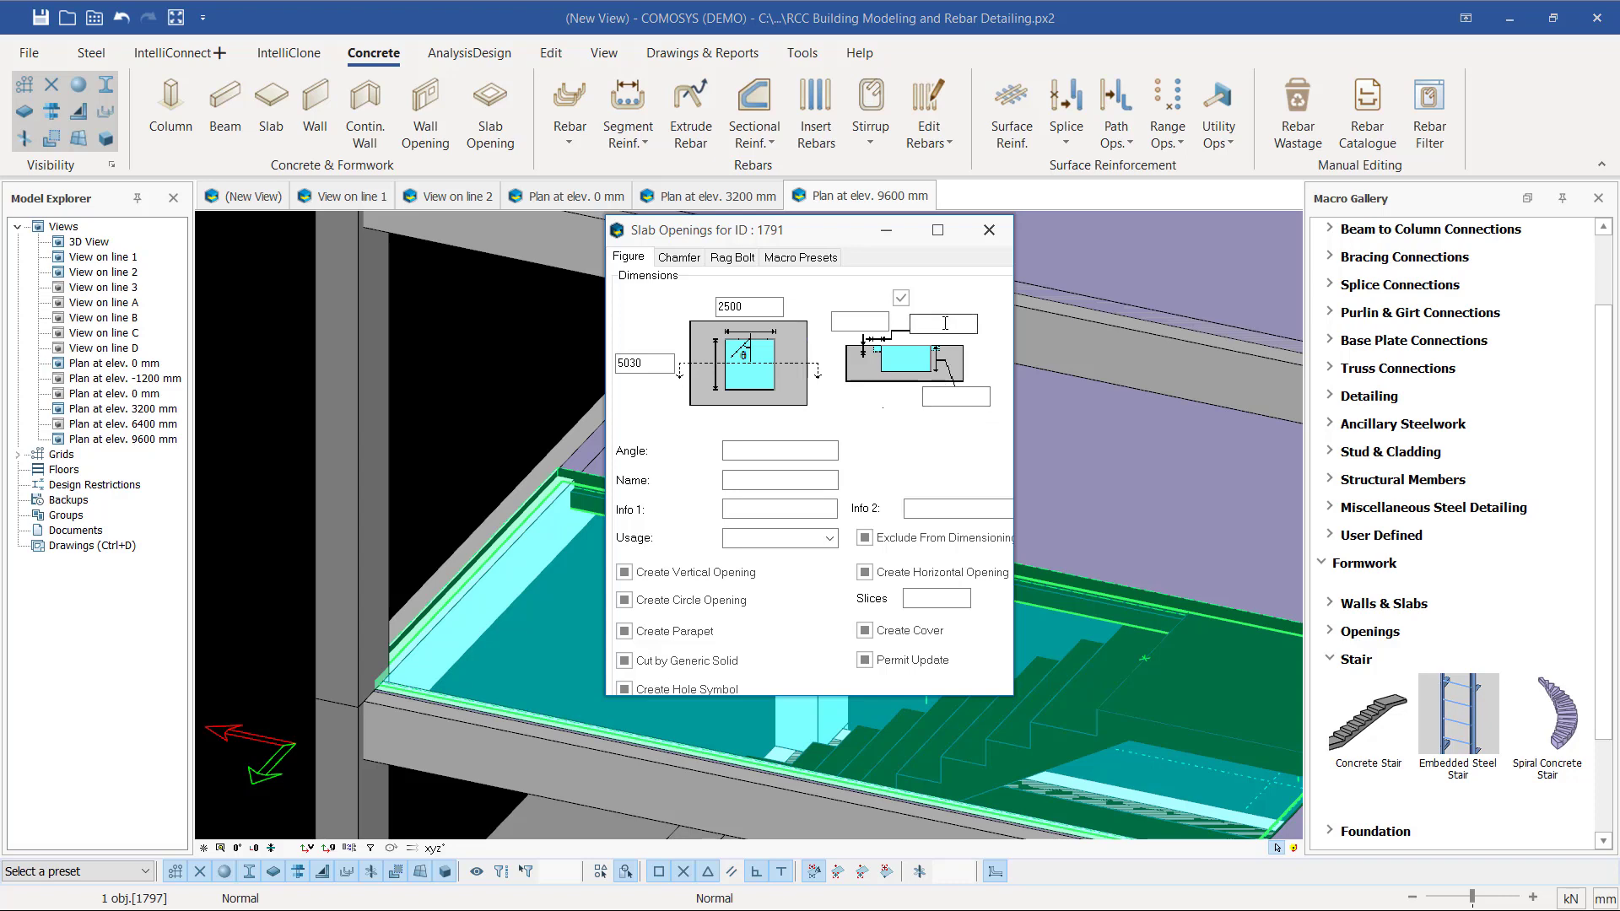
left_click(989, 230)
- Copy the selected slab opening linearly once to the storey below with offsets X 0, Y 0 and Z -3200
scroll(657, 393, "down", 5)
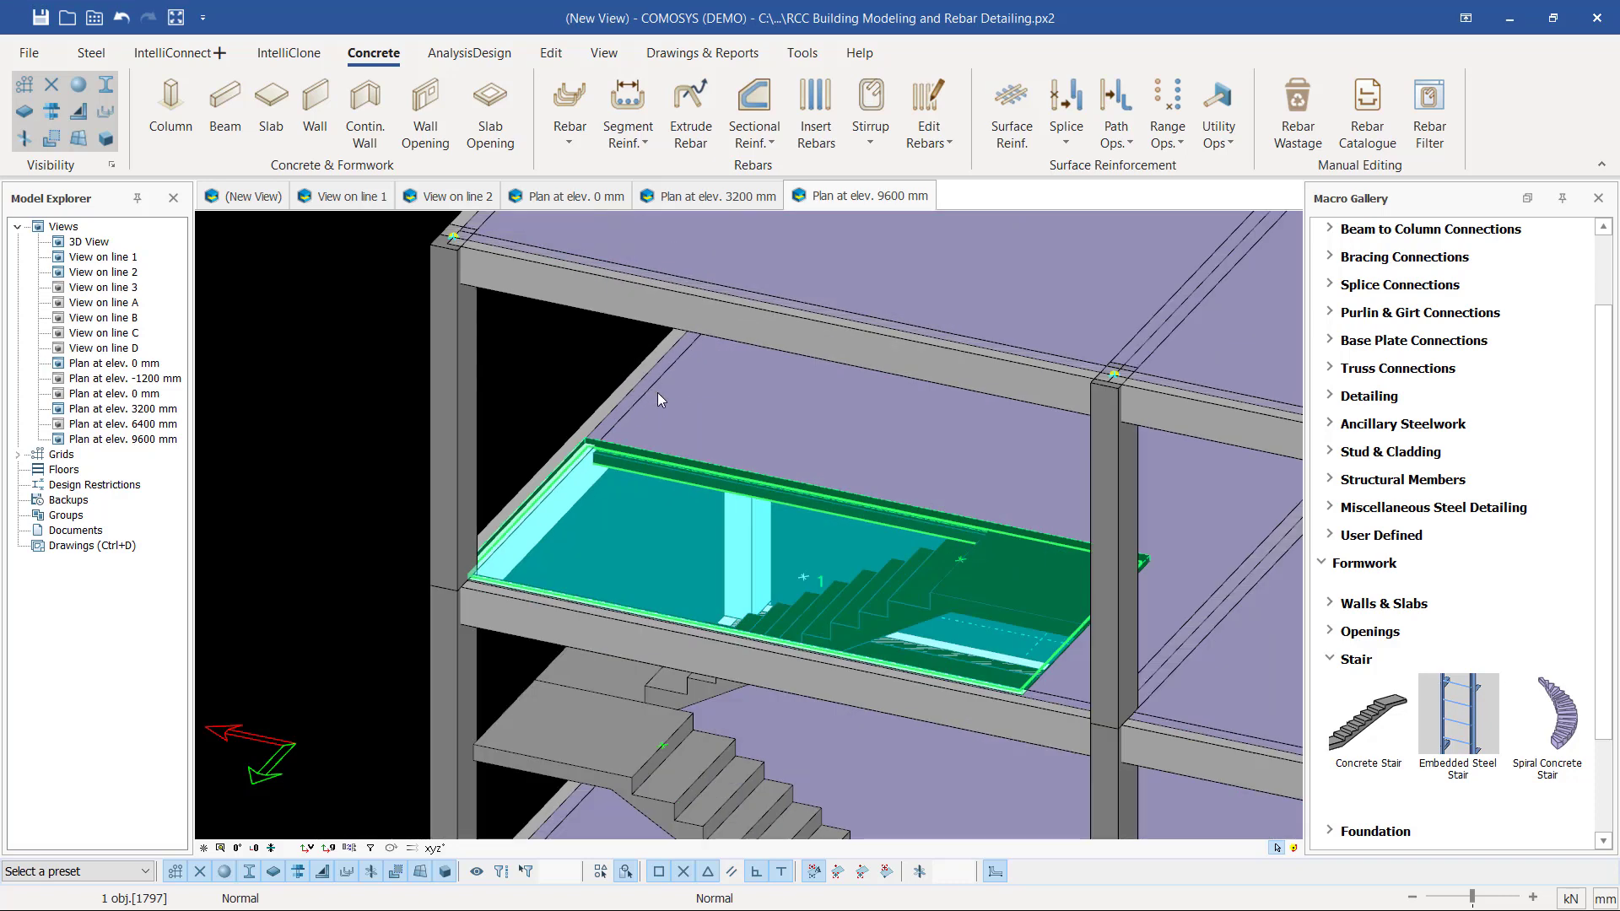
scroll(798, 511, "down", 3)
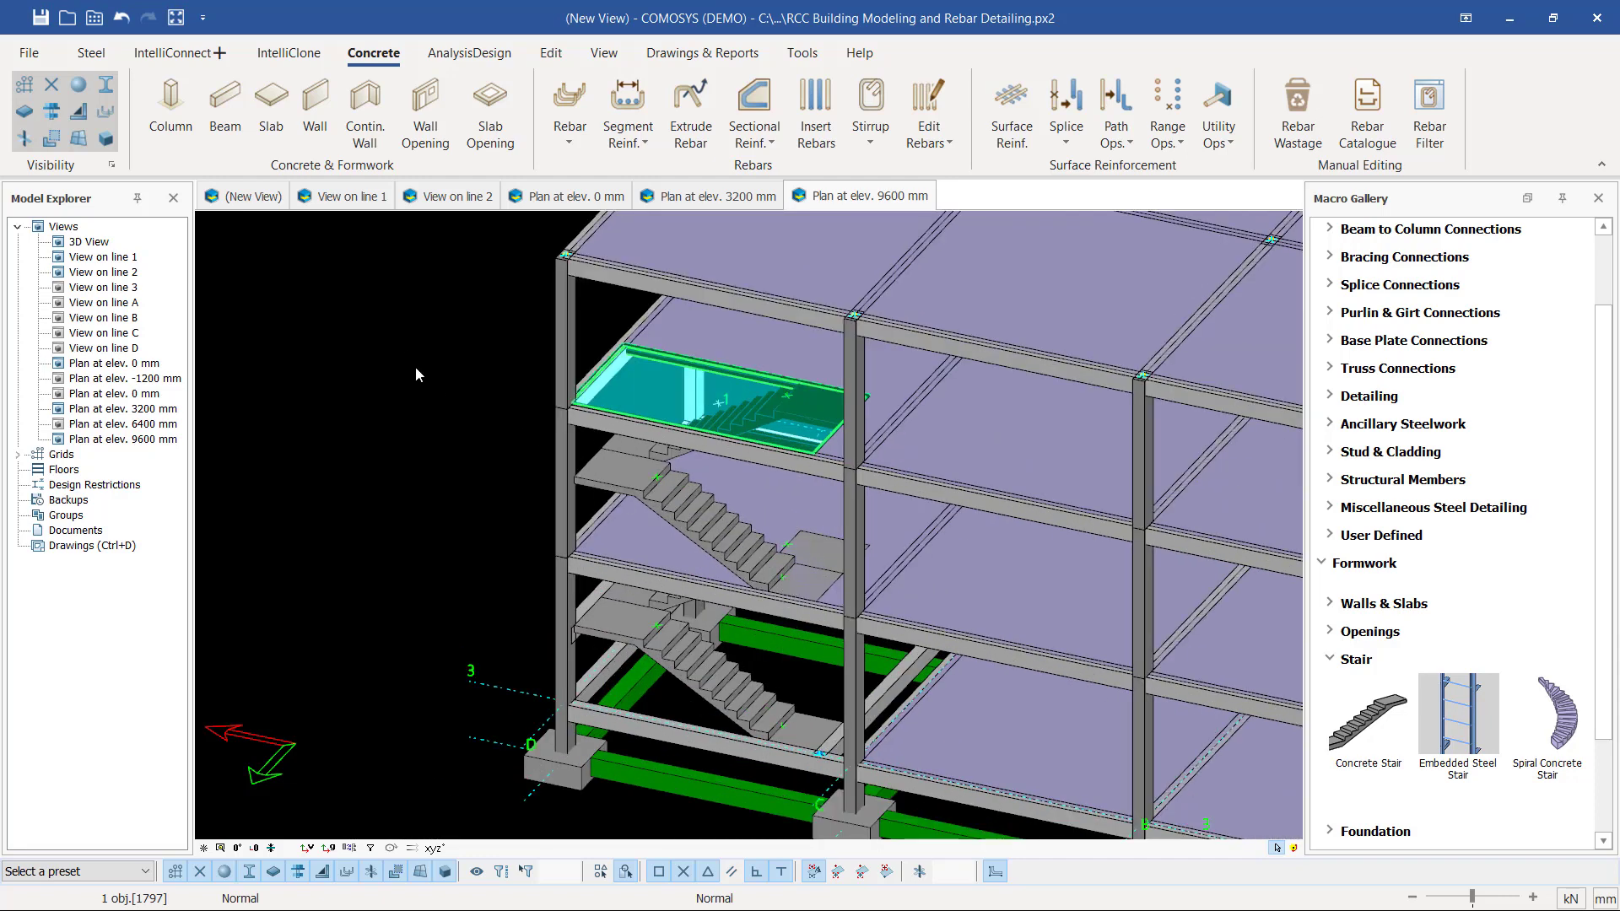
right_click(403, 347)
mouse_move(524, 639)
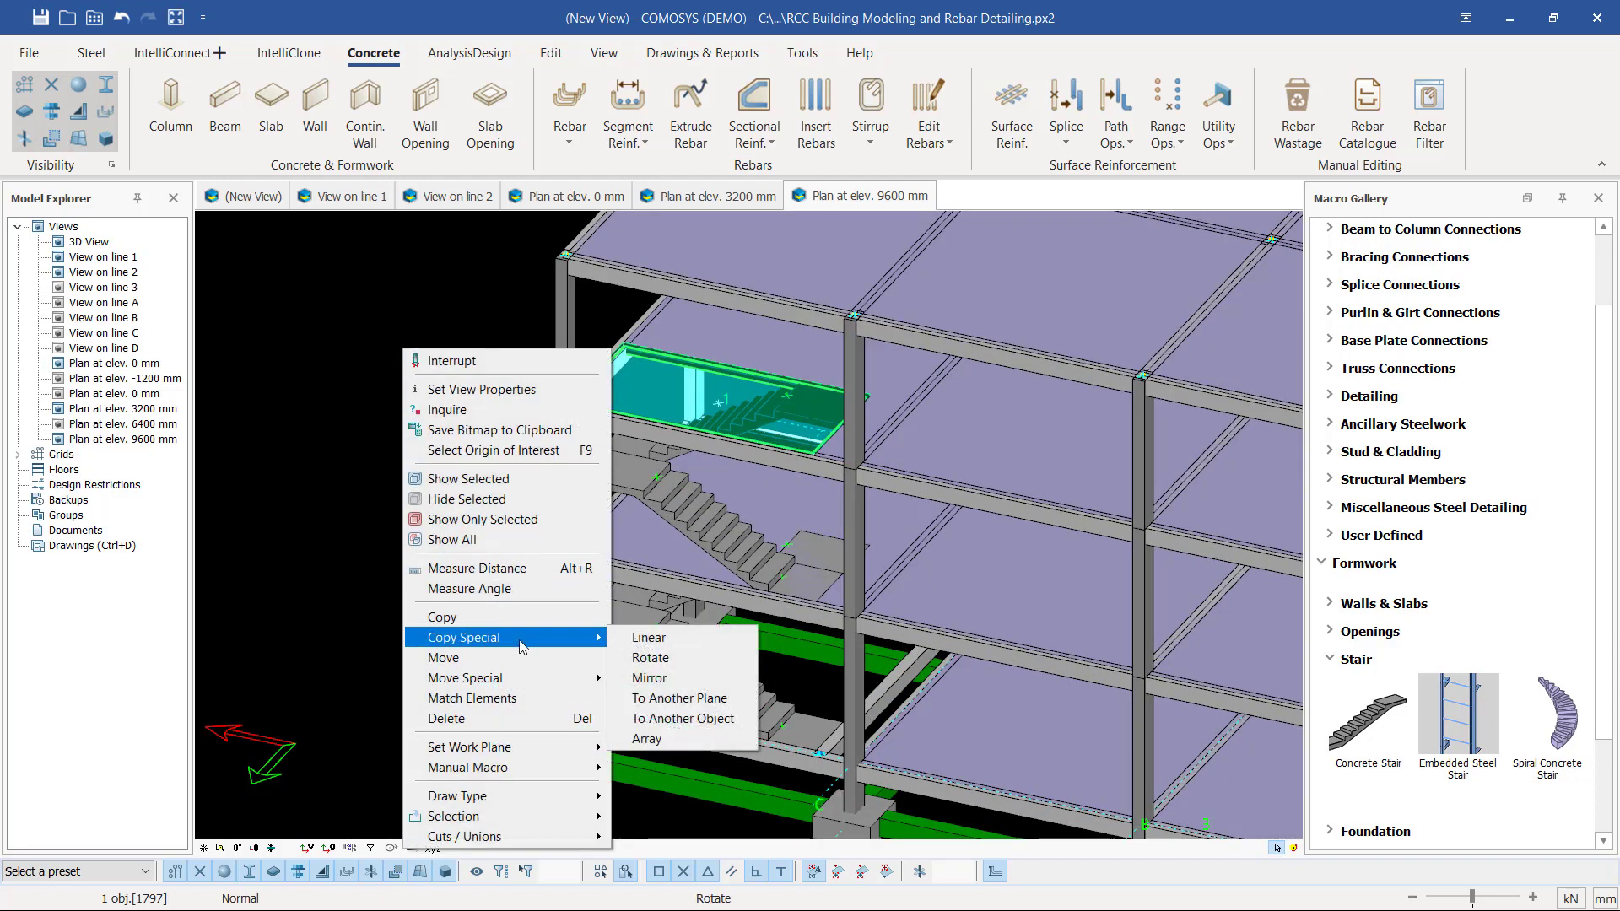
left_click(648, 637)
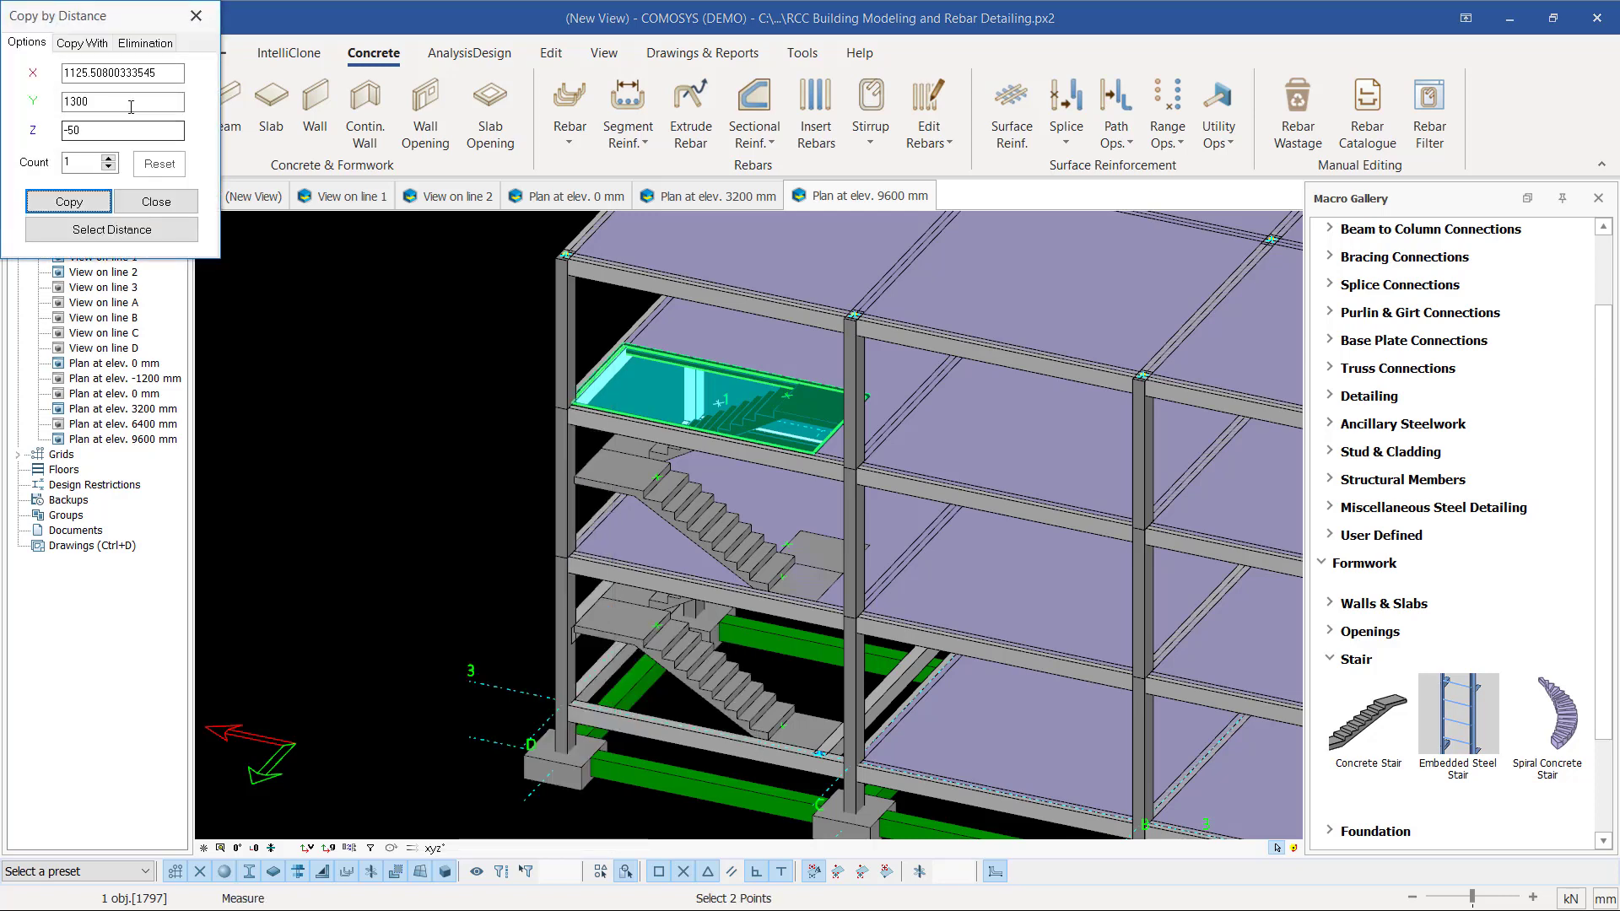
type("0")
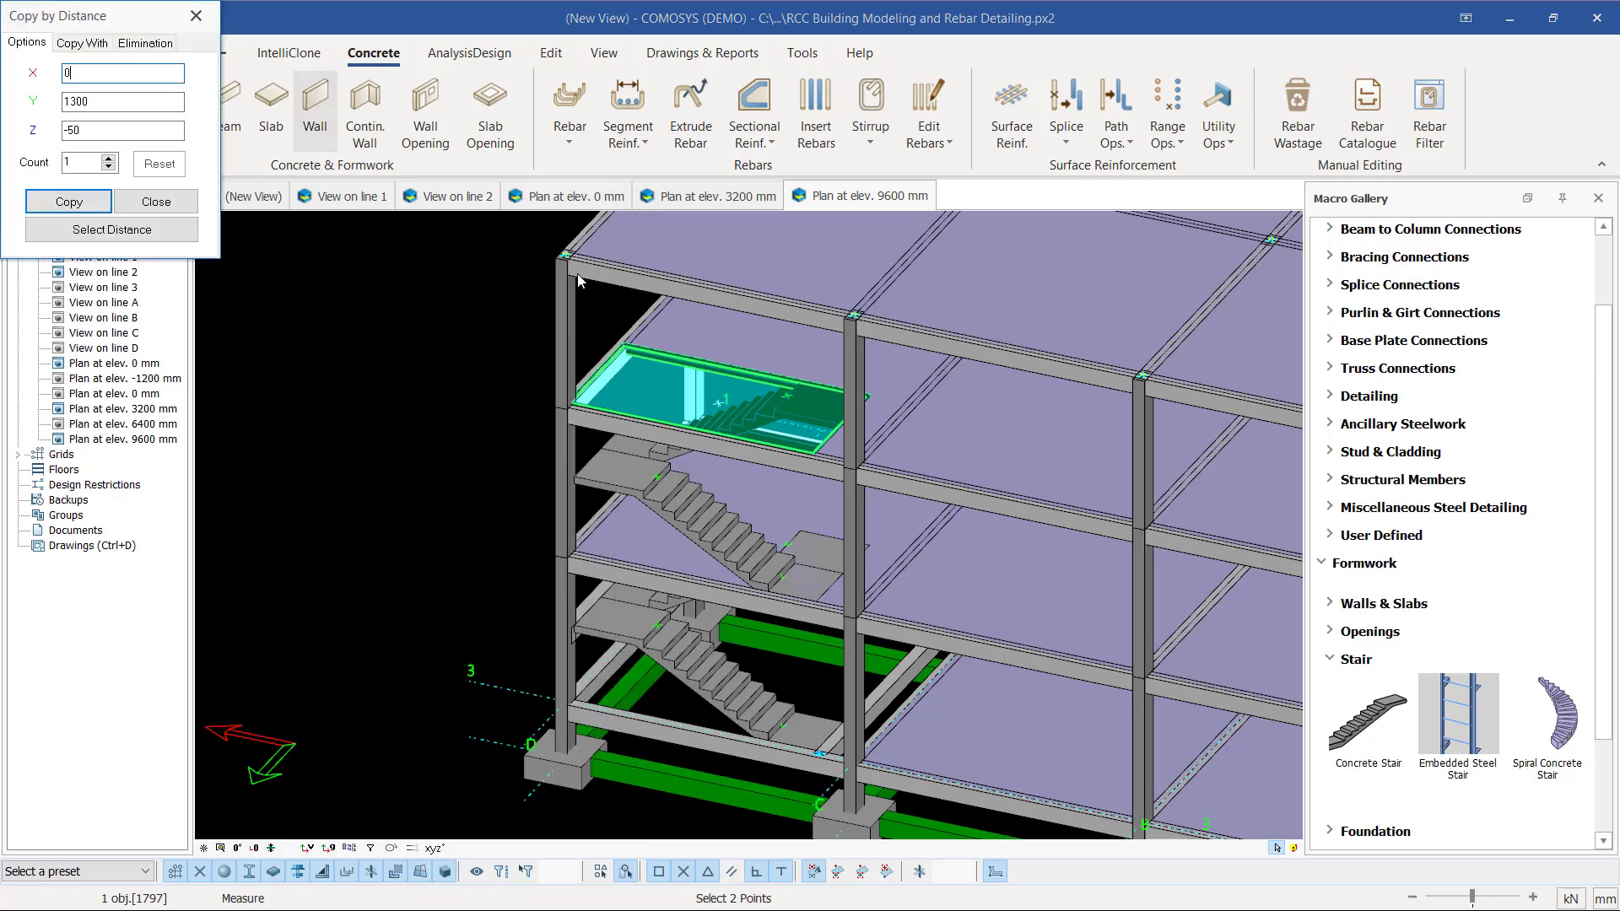
scroll(901, 429, "down", 2)
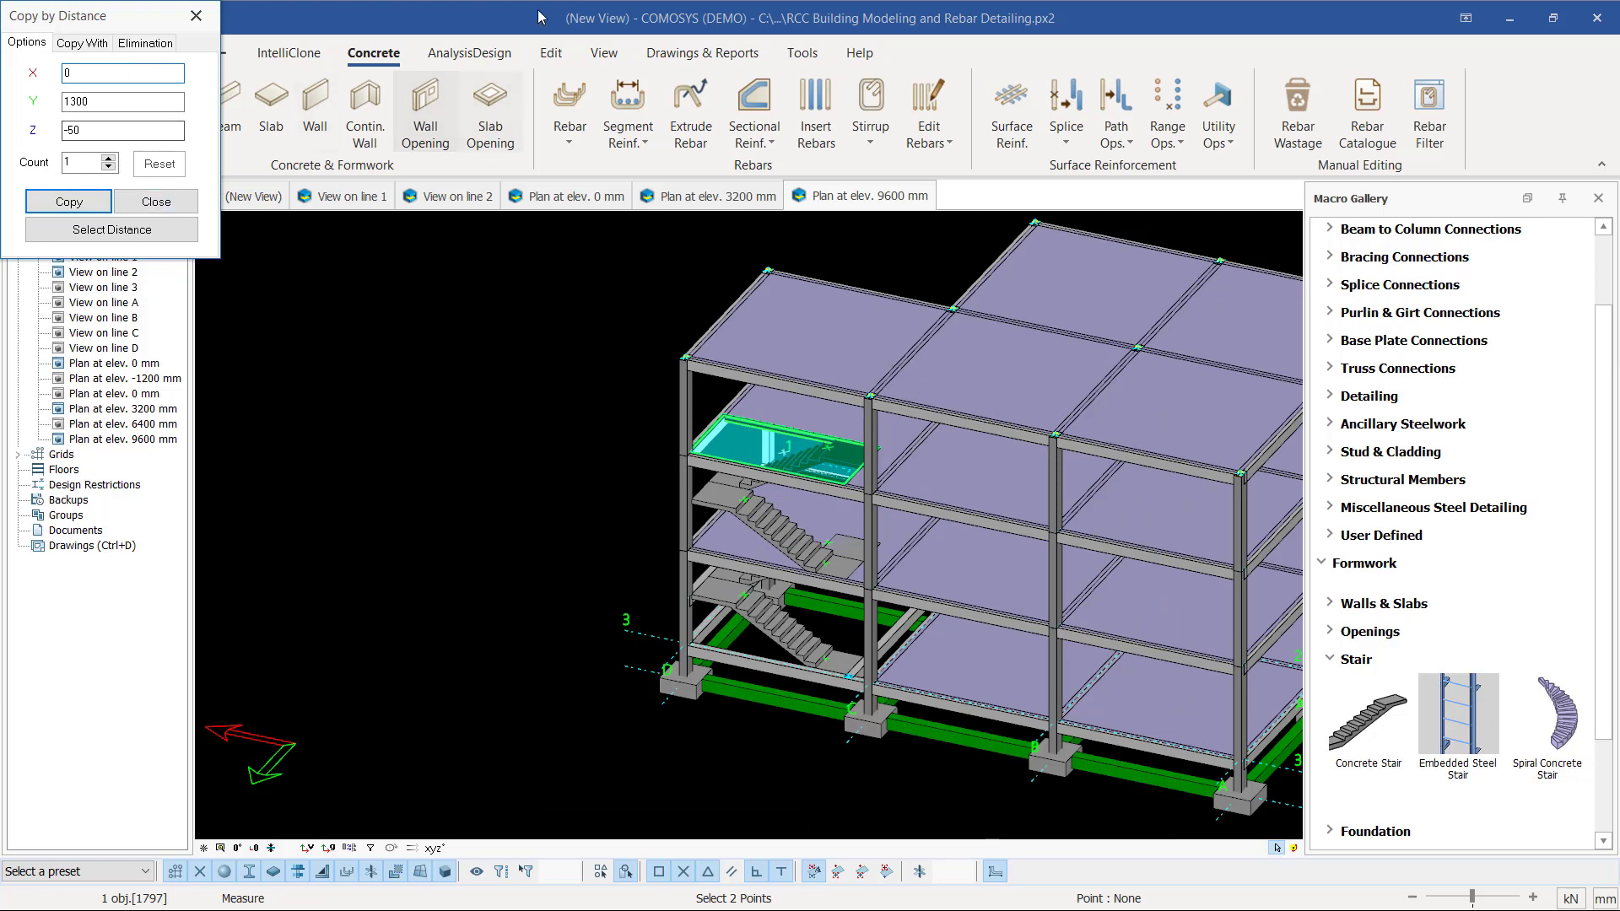
left_click(100, 102)
left_click_drag(99, 102, 62, 131)
type("0")
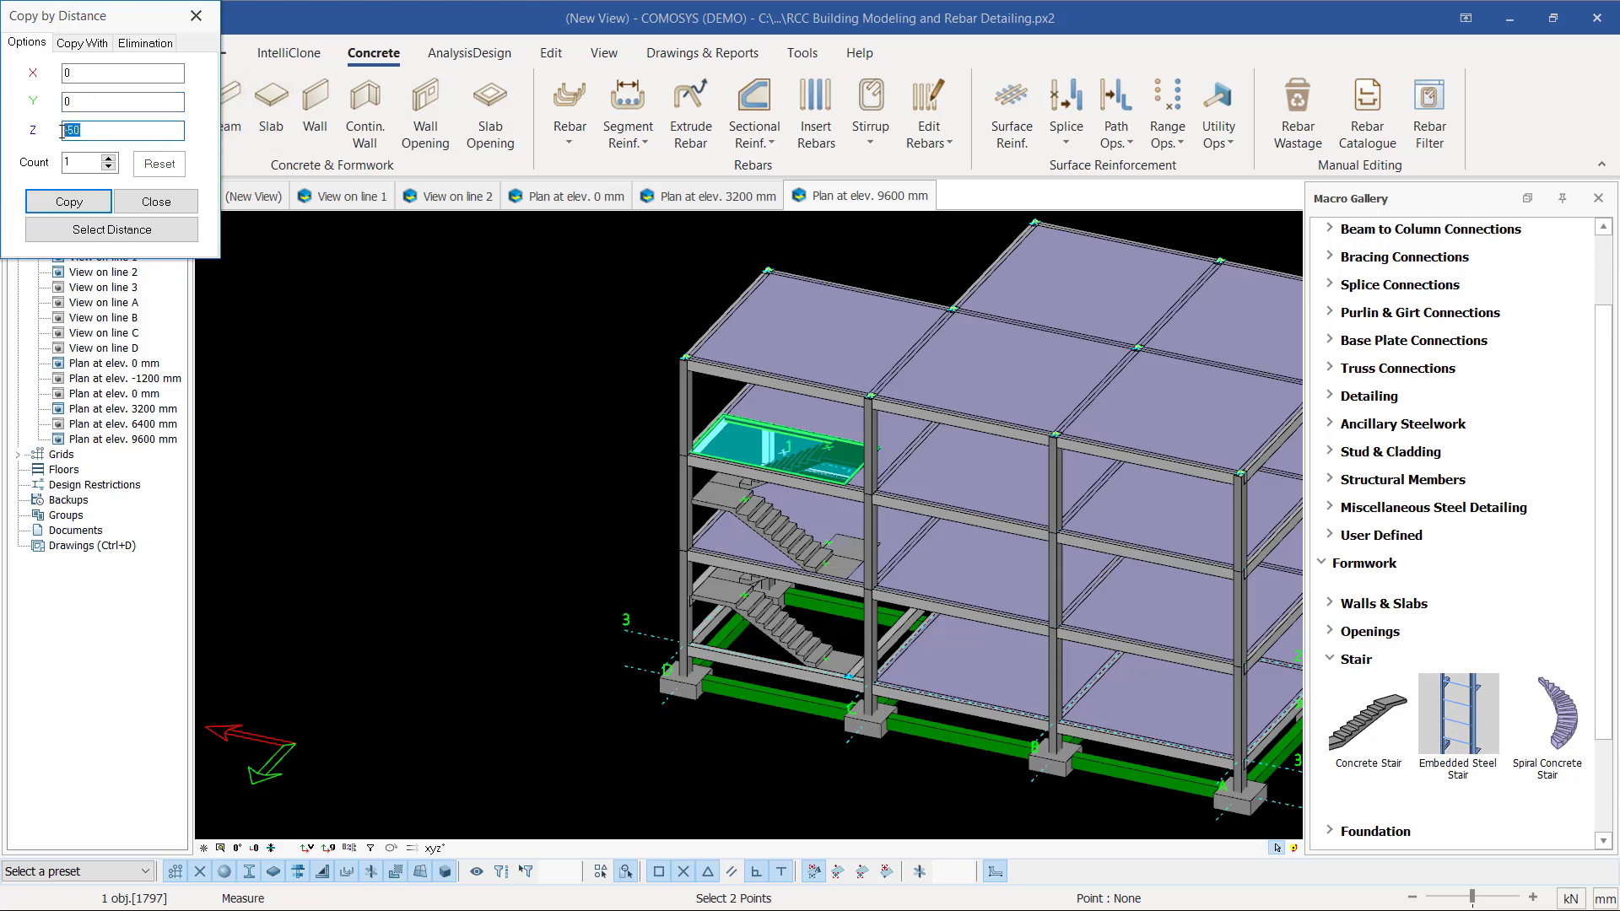
key("BackSpace")
left_click(69, 202)
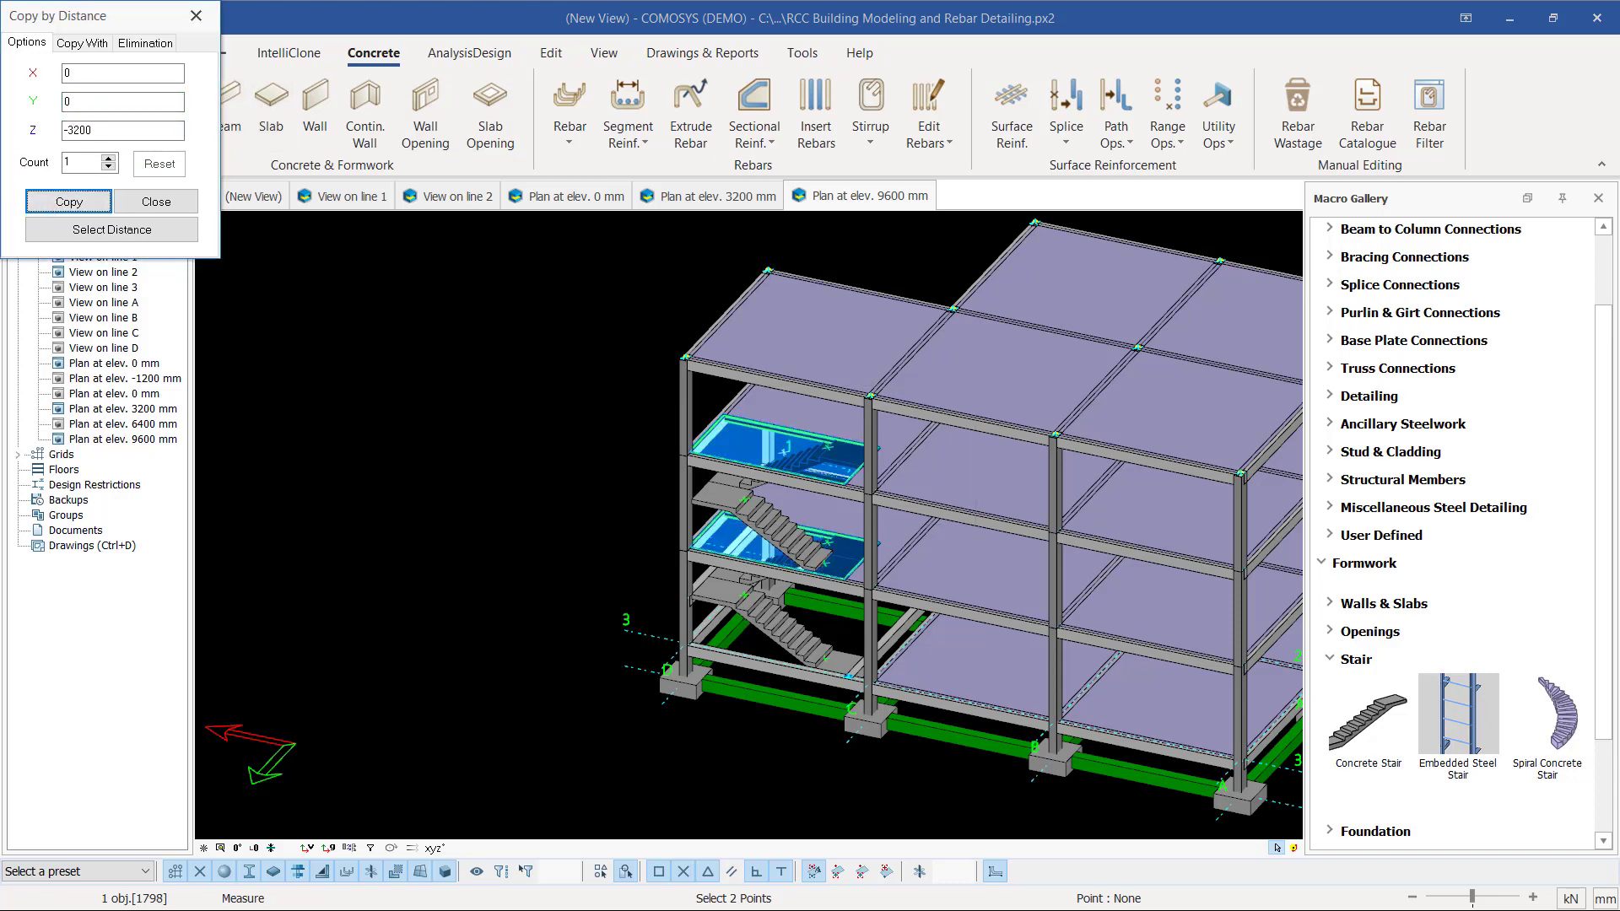
left_click(156, 202)
- Copy the lowest-level slab between grid lines C and B into the corner stair bay between grid lines D and C
scroll(849, 549, "up", 3)
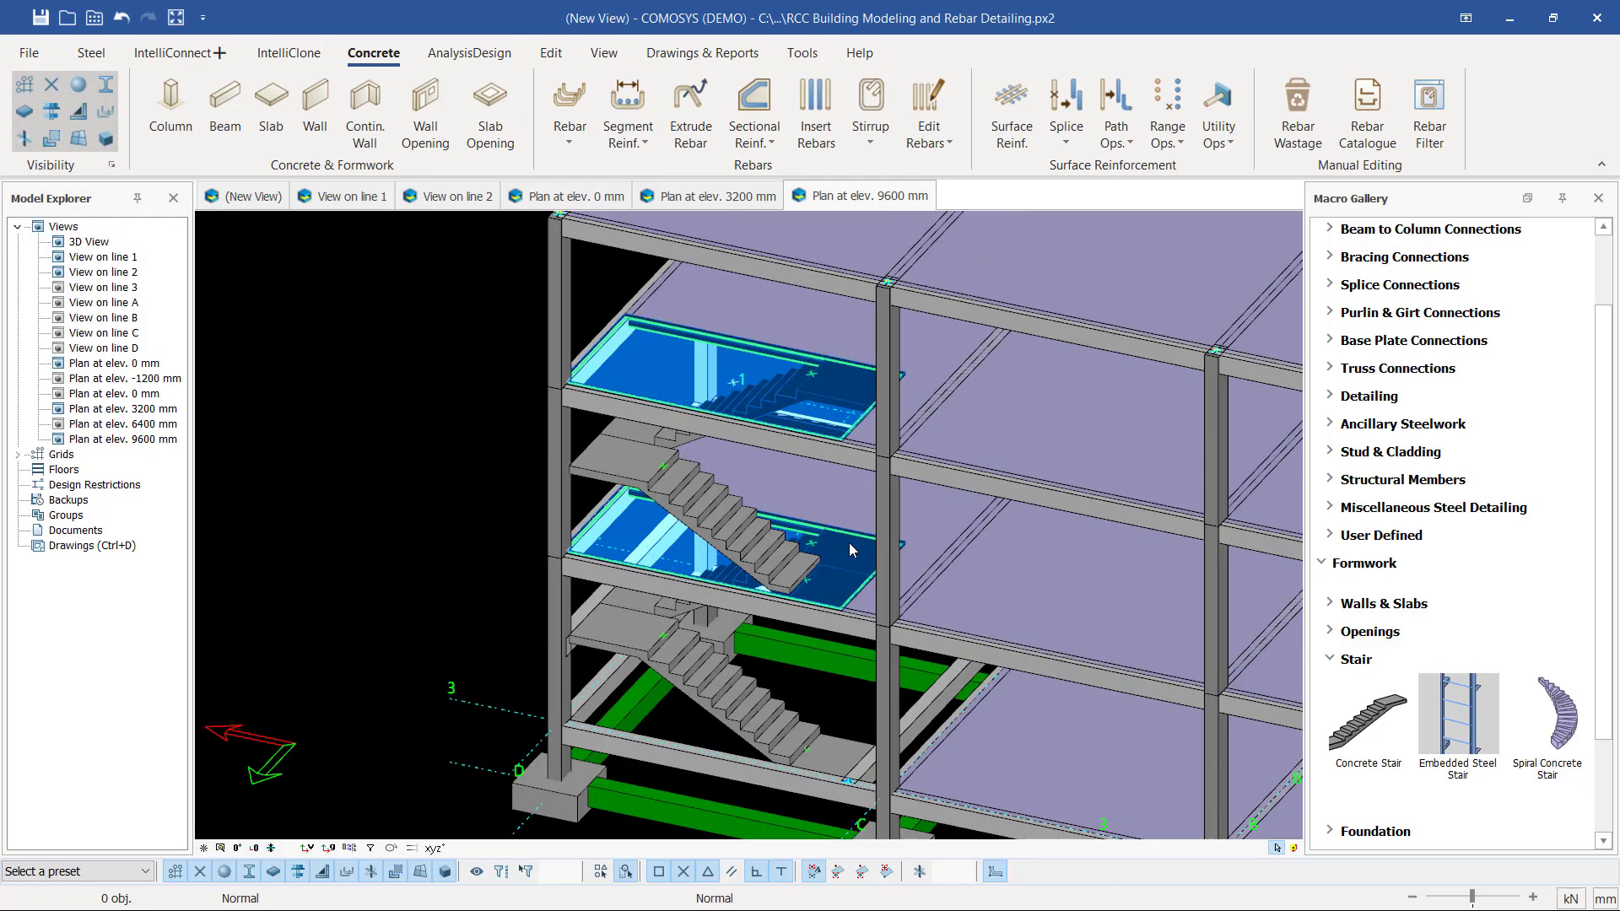
left_click_drag(857, 550, 742, 545)
middle_click_drag(743, 545, 890, 575)
scroll(913, 576, "down", 2)
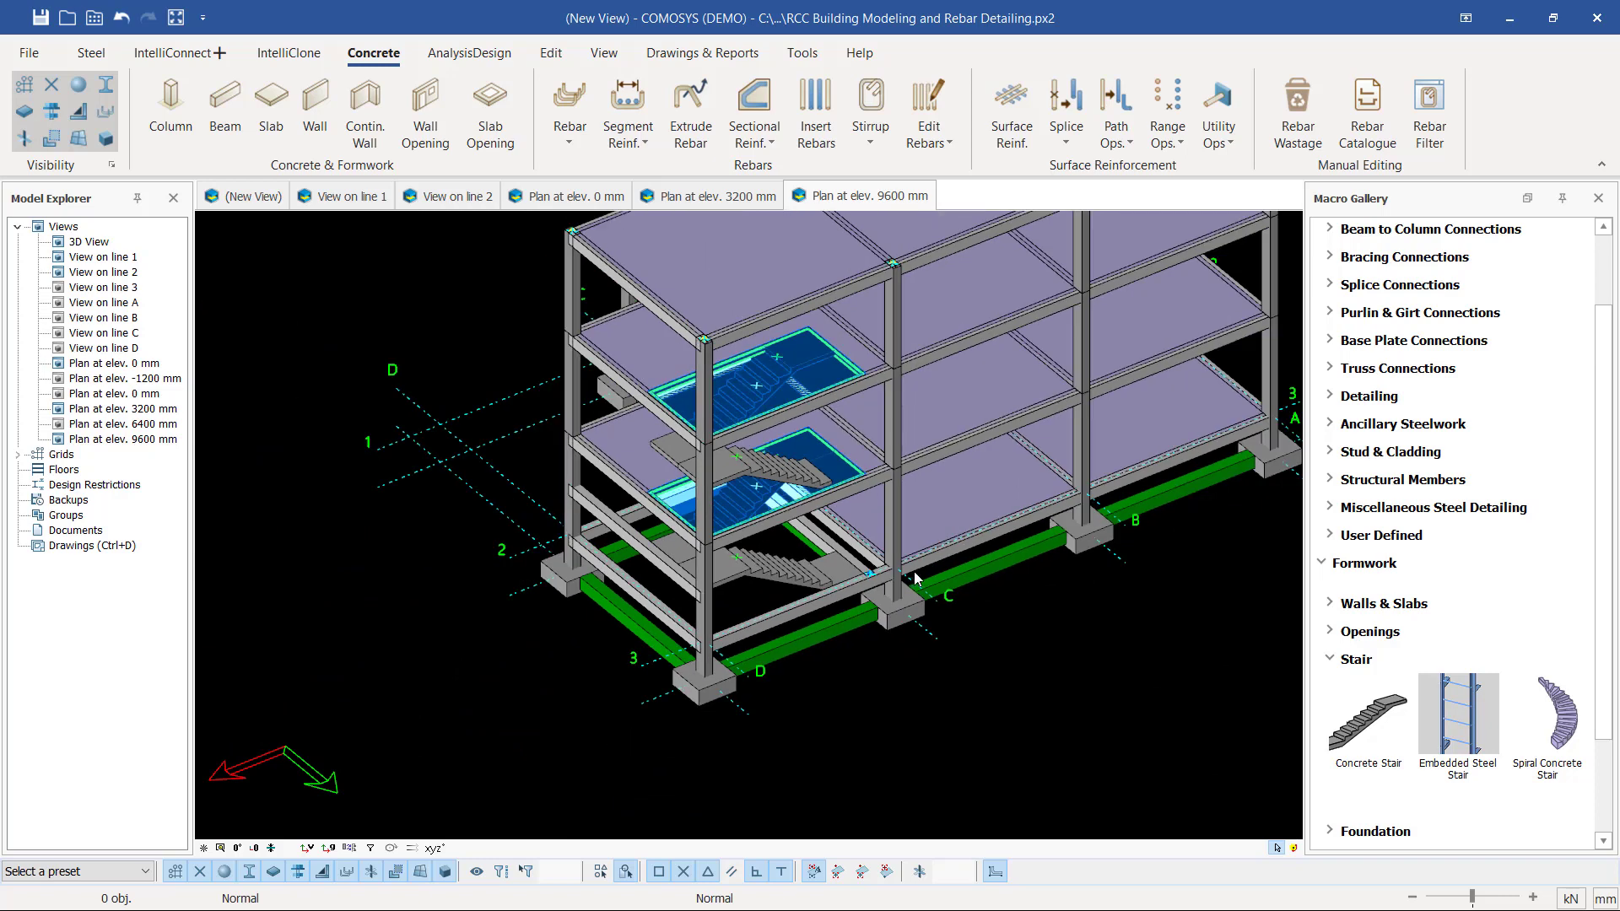
scroll(960, 469, "up", 3)
left_click(959, 468)
right_click(959, 468)
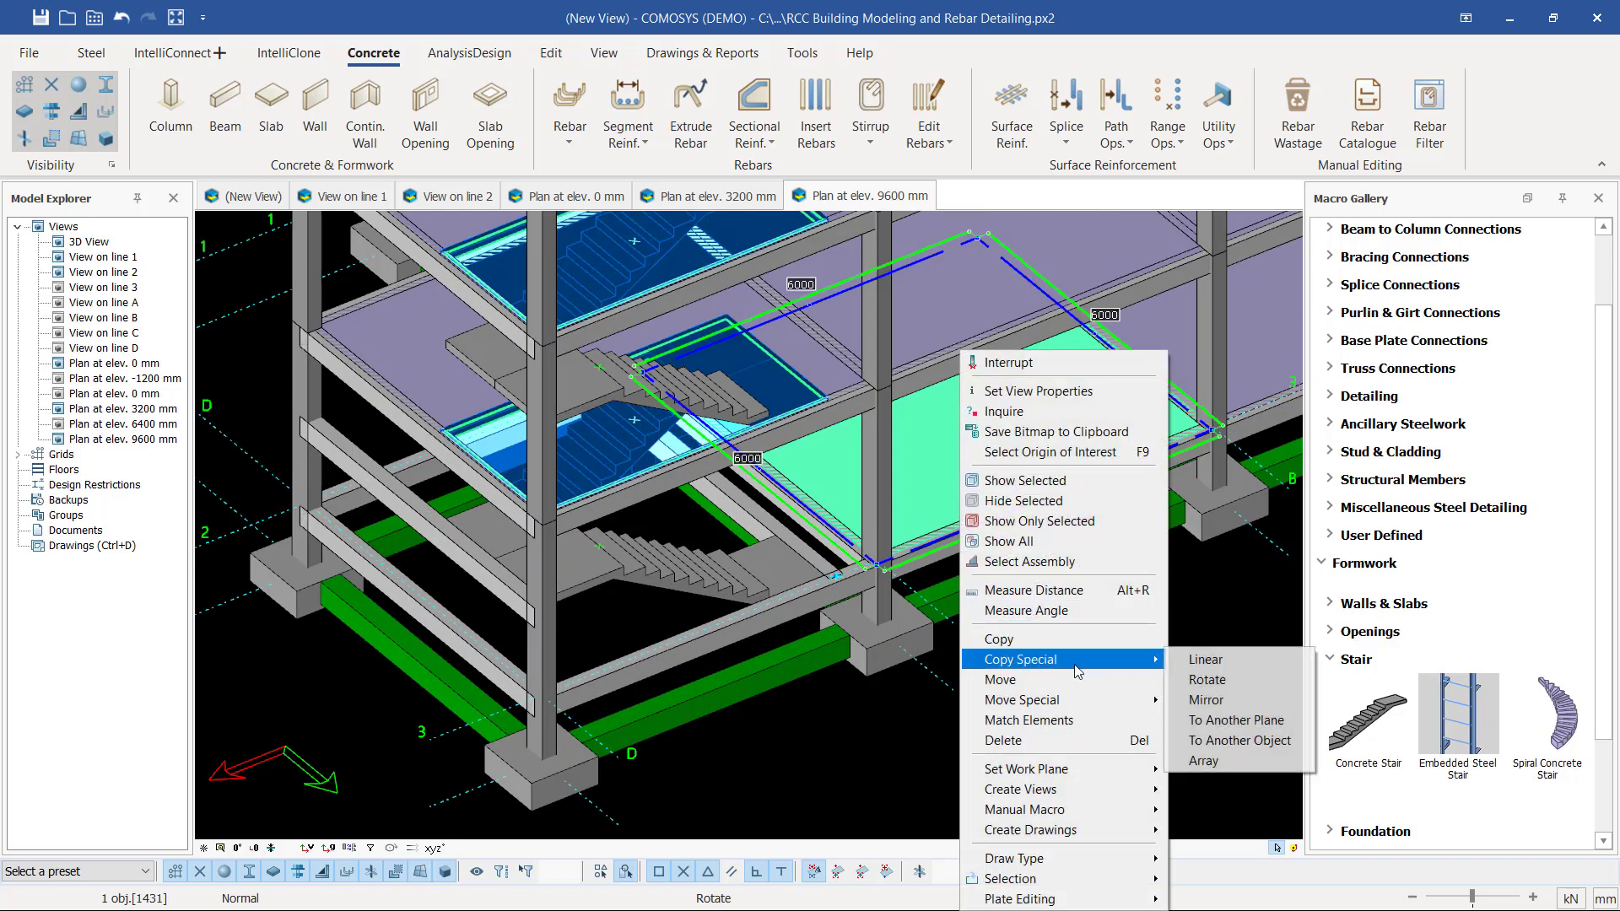
left_click(1037, 642)
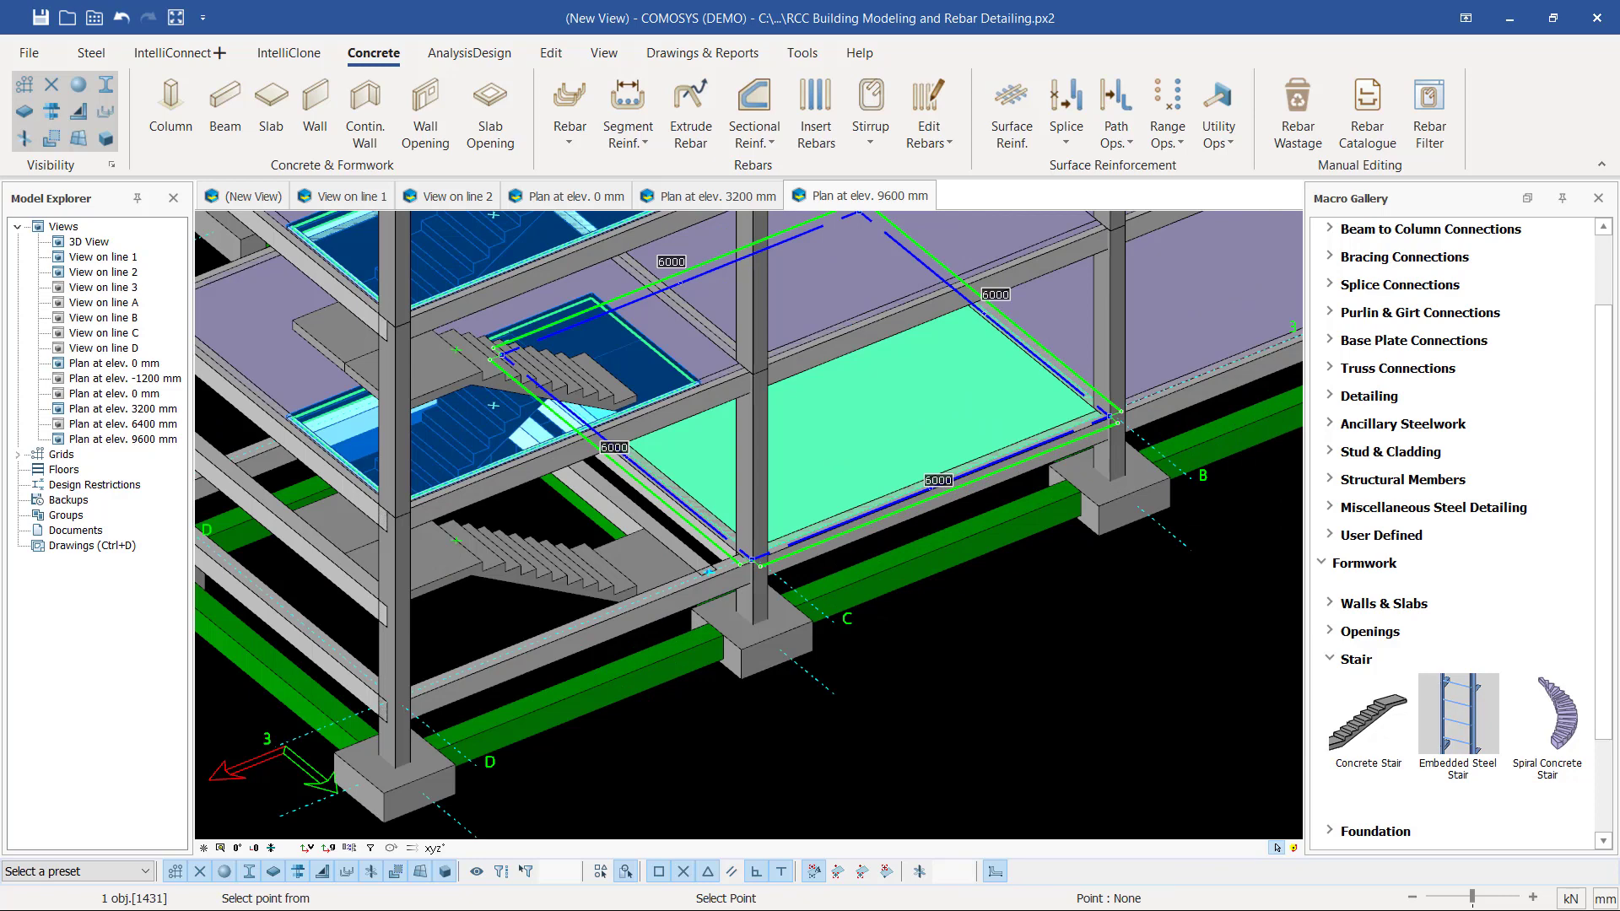
left_click(844, 700)
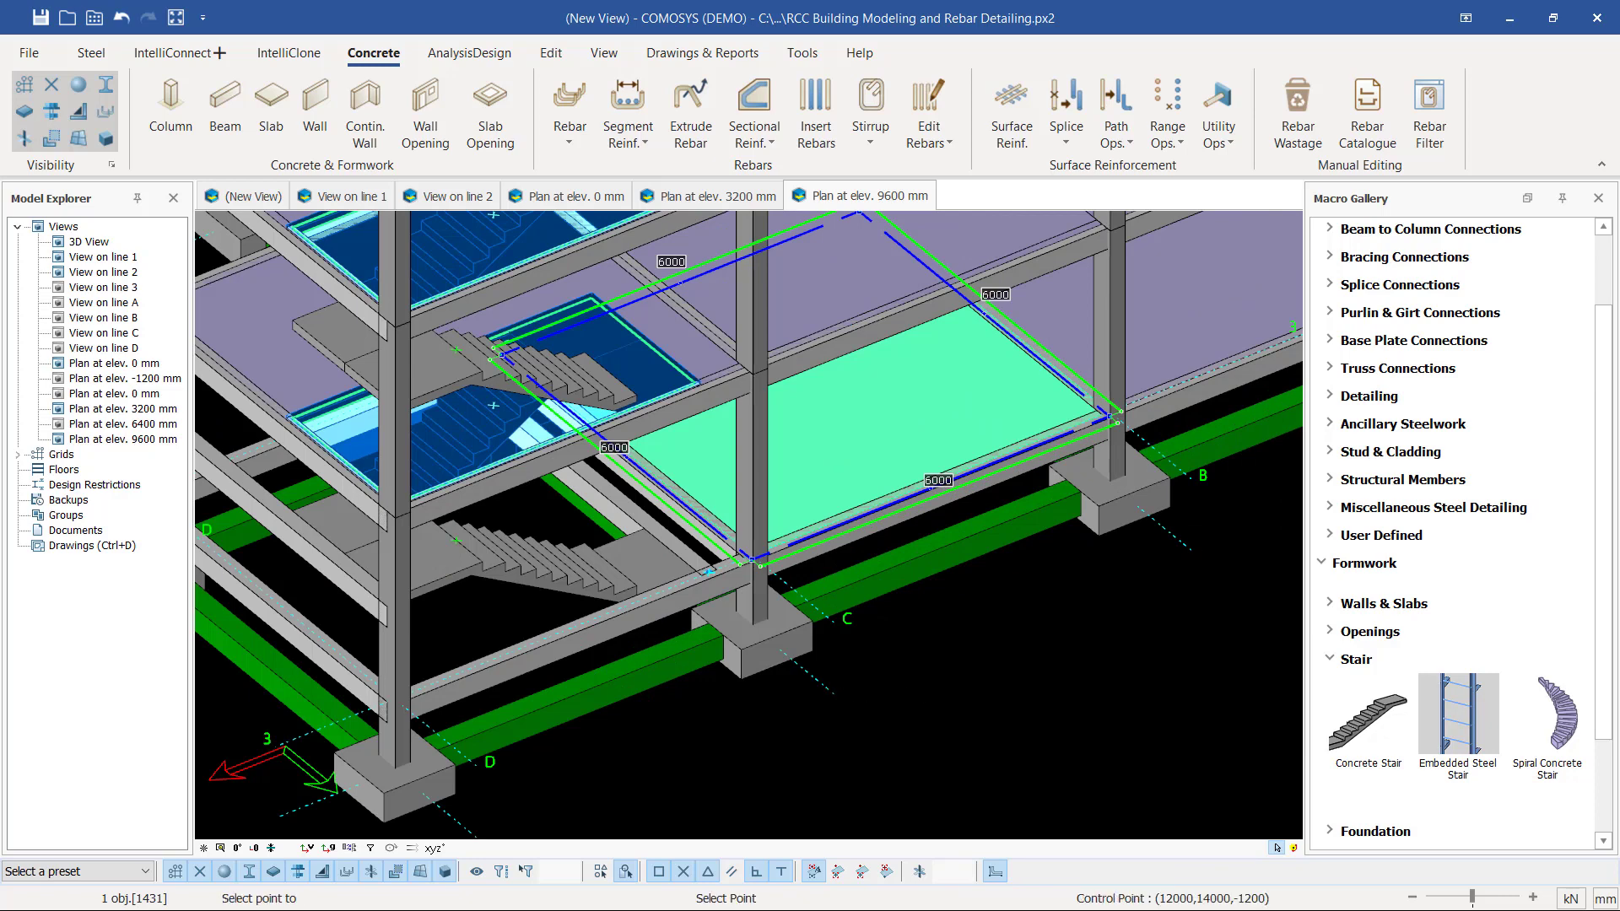
right_click(1054, 592)
right_click(1058, 594)
mouse_move(1145, 348)
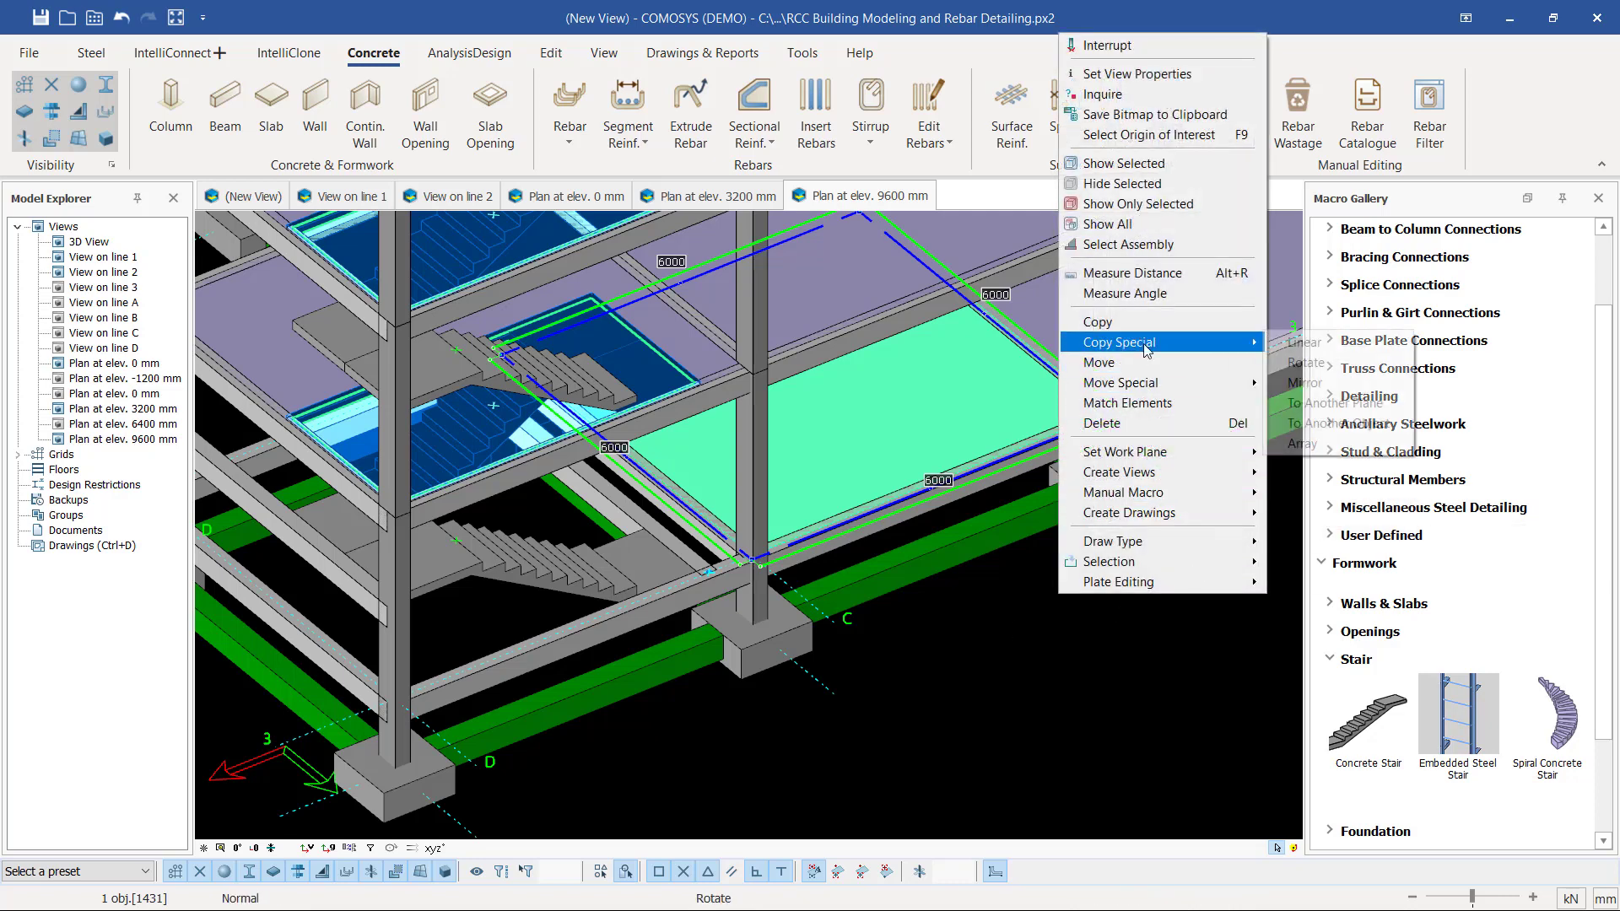
left_click(1112, 227)
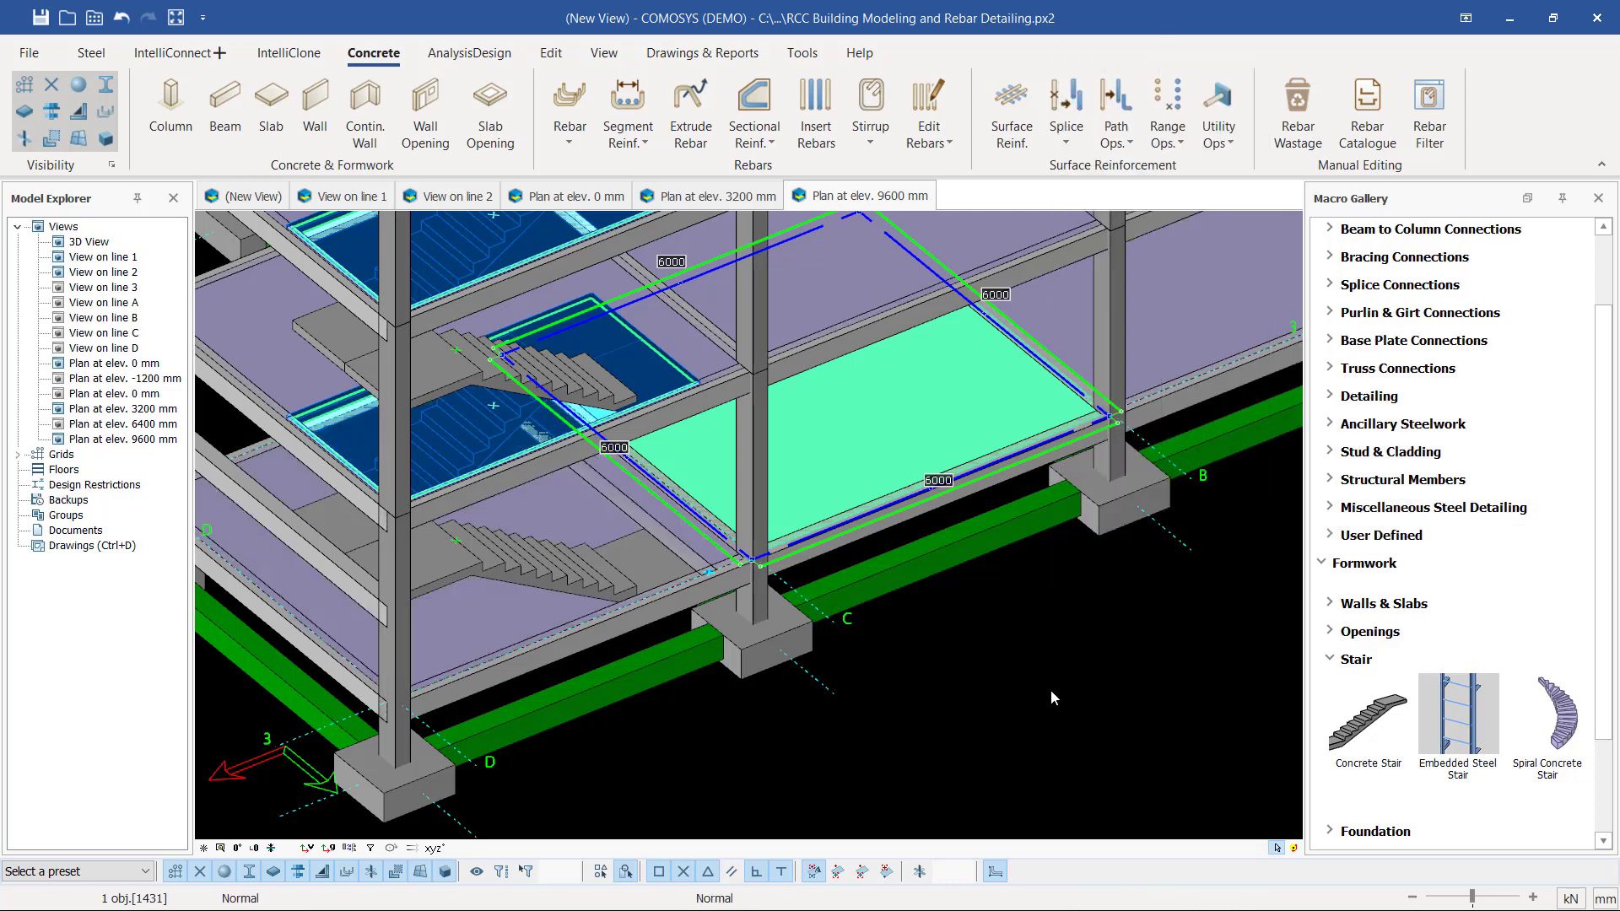
key("Escape")
- Hide the cutting bodies and inspect the corner bay's stairs, both slab openings and the lowest slab from several angles
scroll(1053, 717, "down", 4)
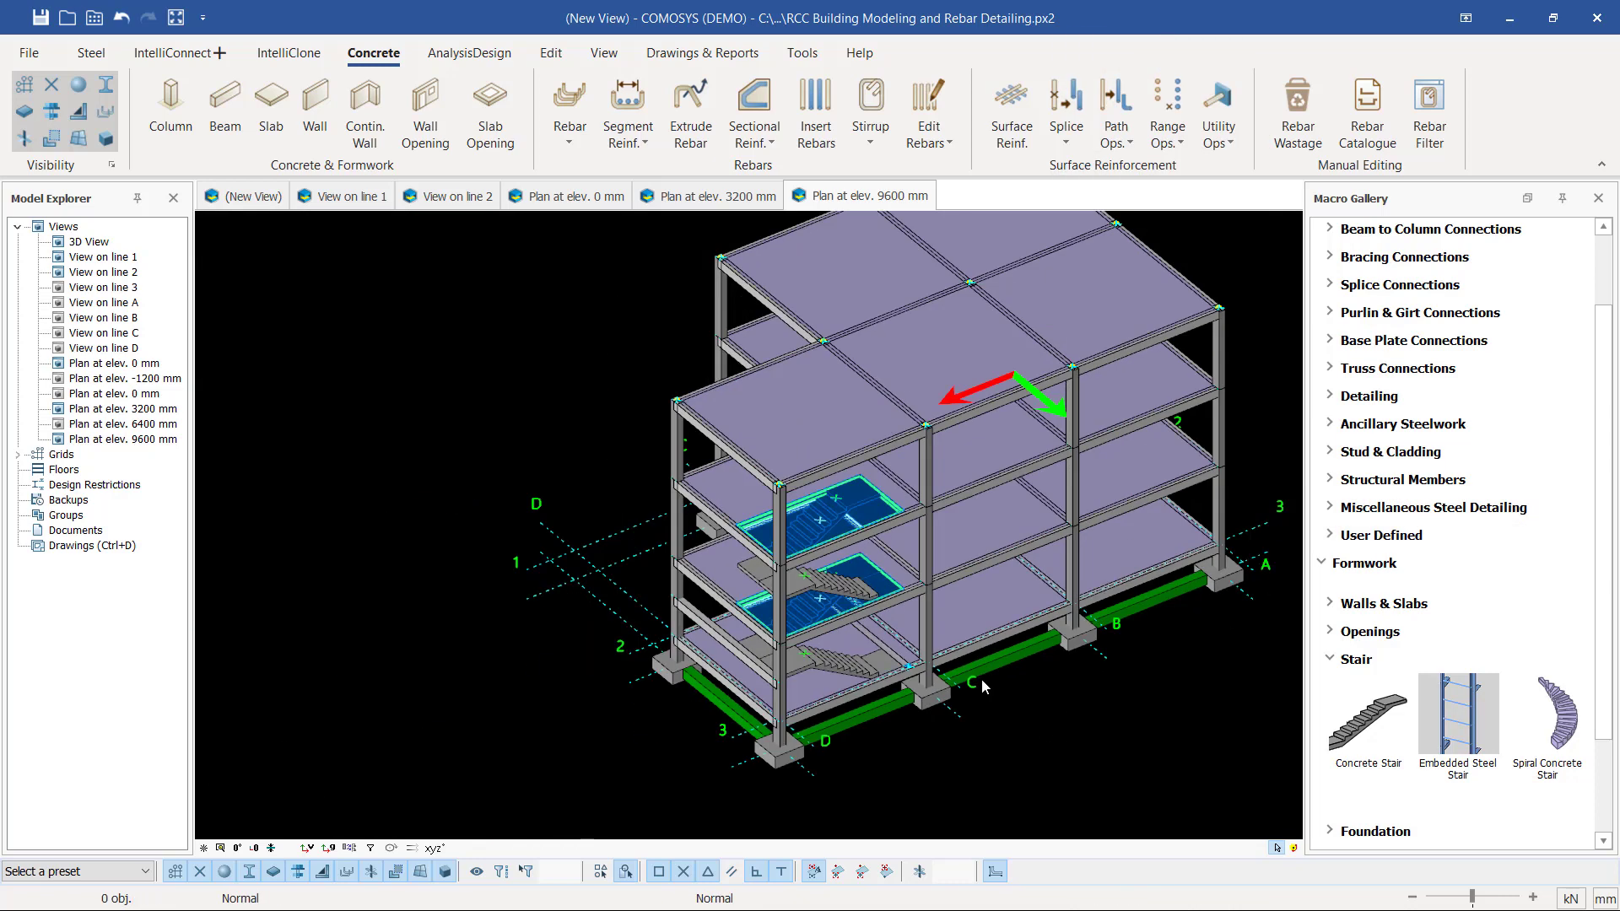
left_click(49, 137)
scroll(972, 551, "down", 2)
middle_click_drag(972, 550, 947, 645)
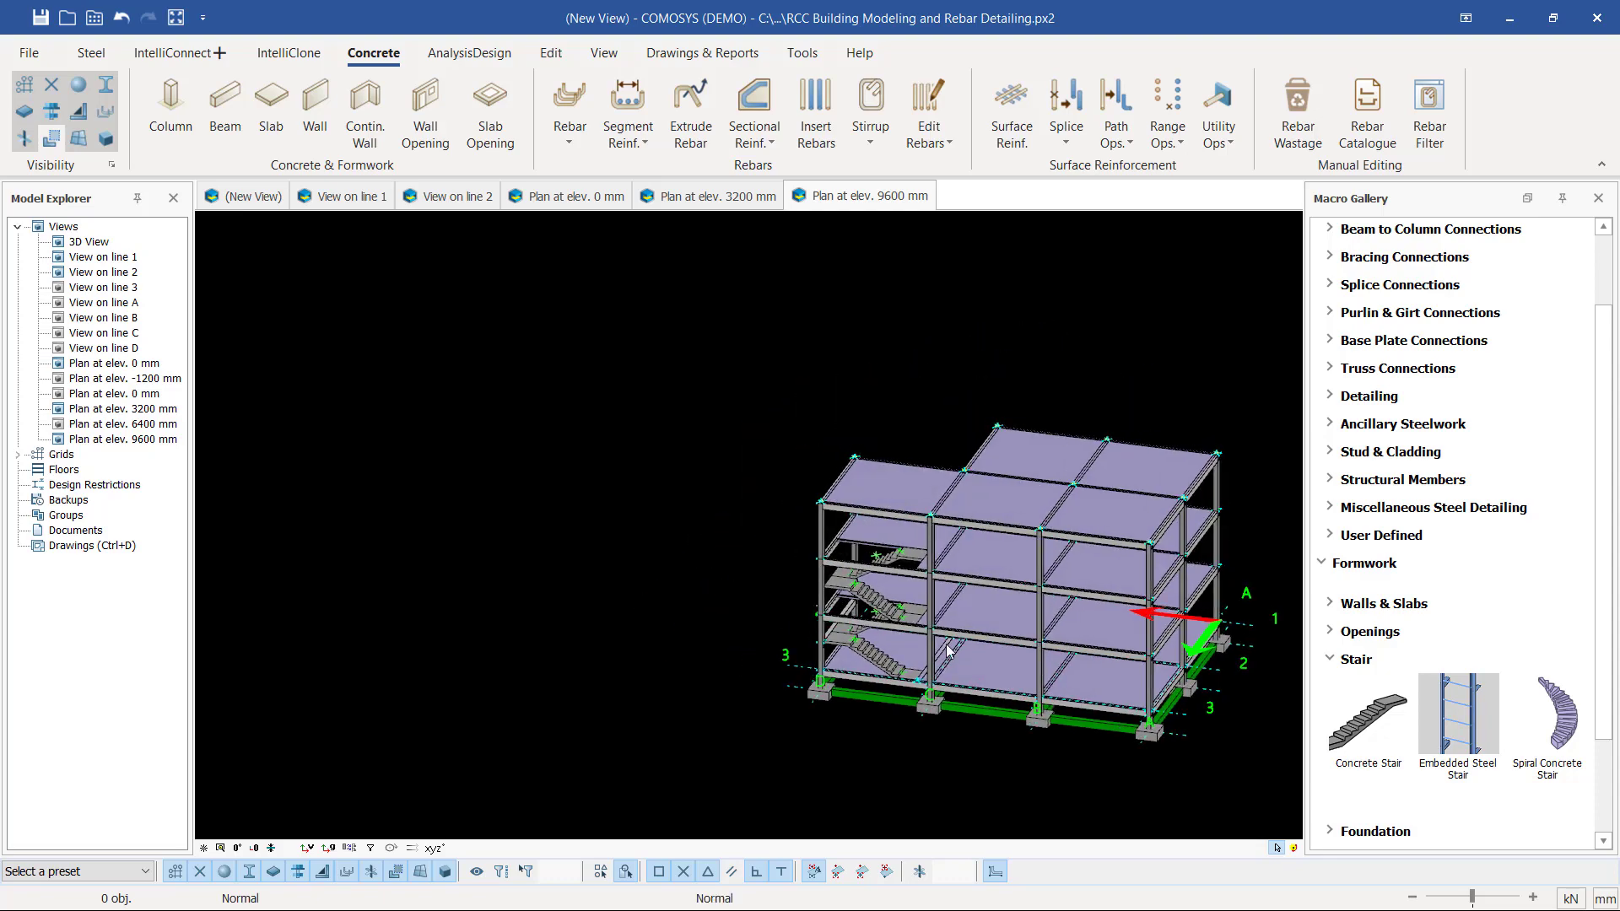
scroll(947, 650, "up", 10)
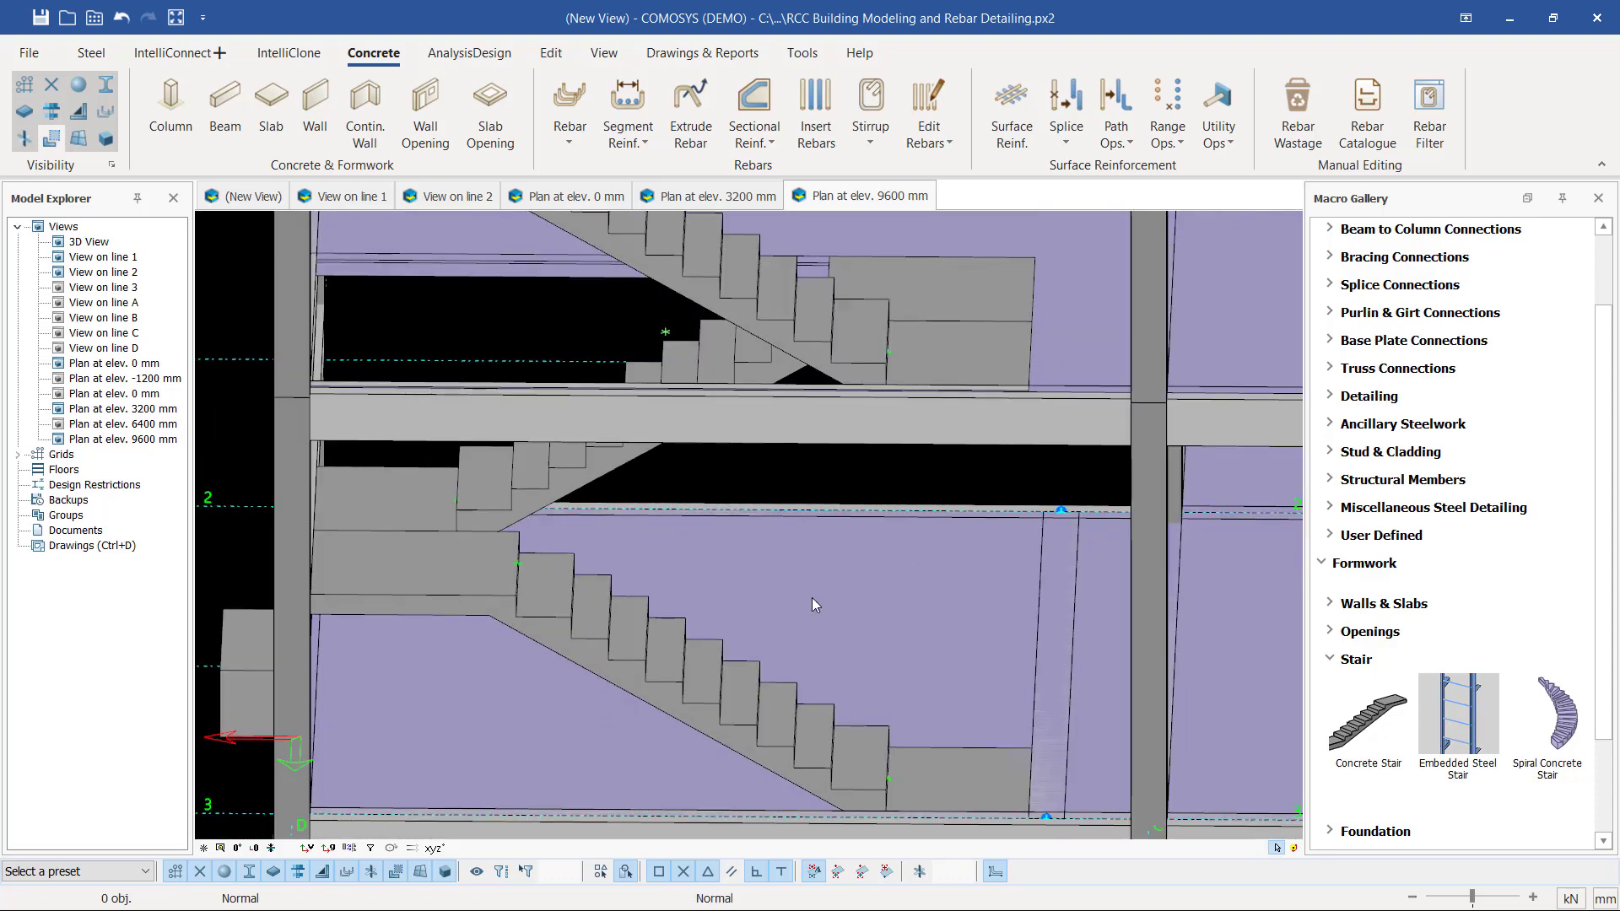
scroll(811, 599, "down", 10)
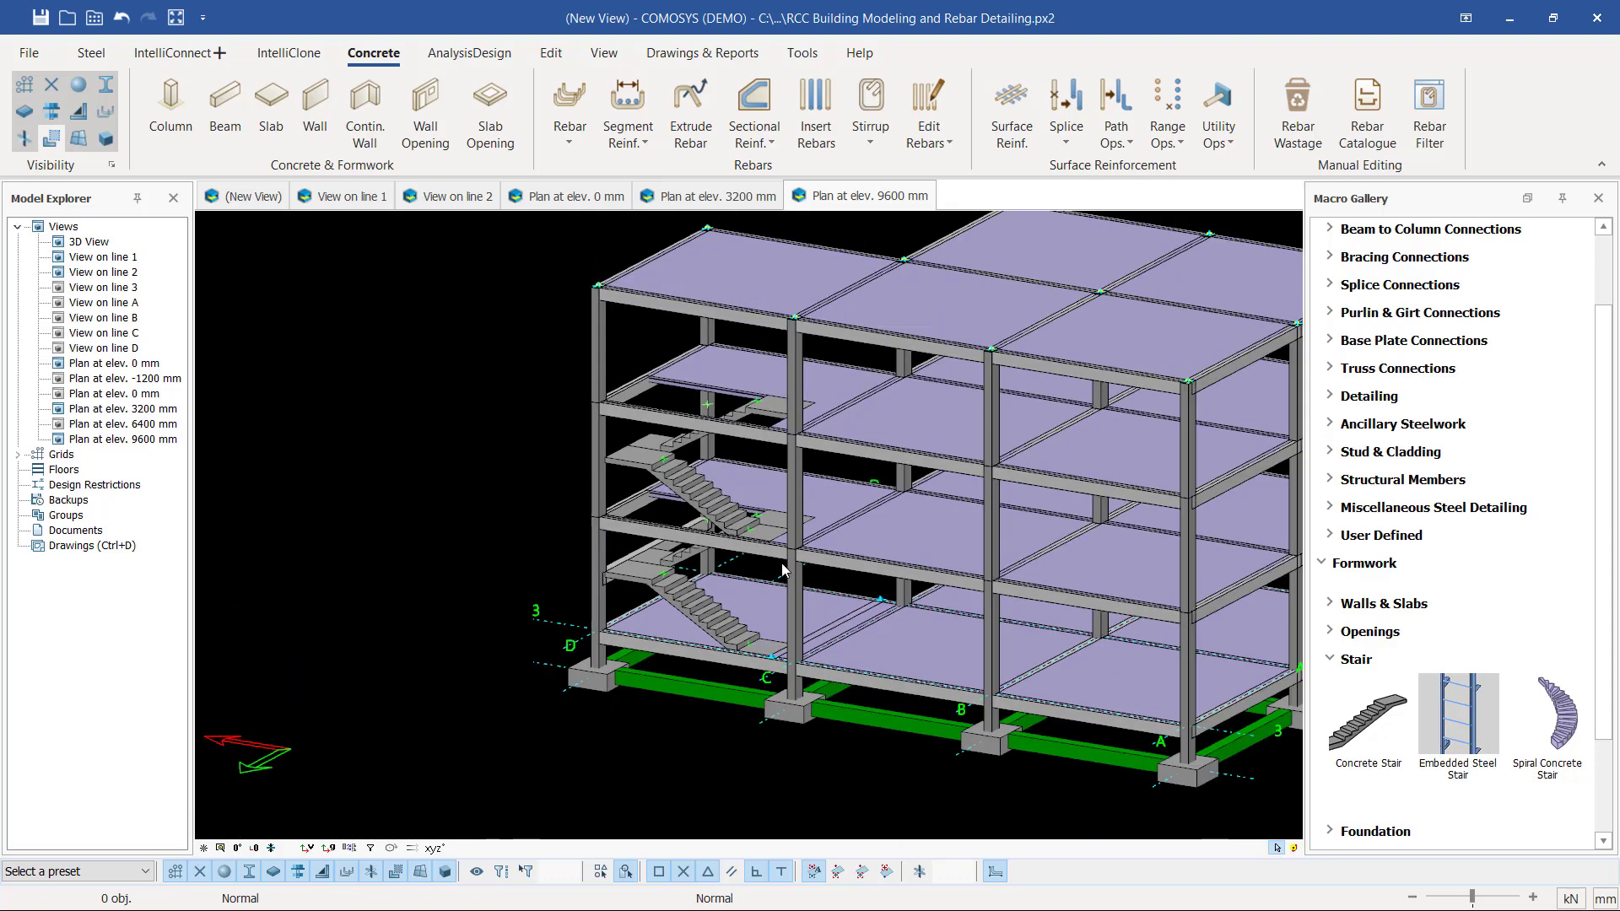
mouse_move(783, 570)
middle_mouse_down()
mouse_move(722, 574)
mouse_move(837, 565)
mouse_move(781, 568)
middle_mouse_up()
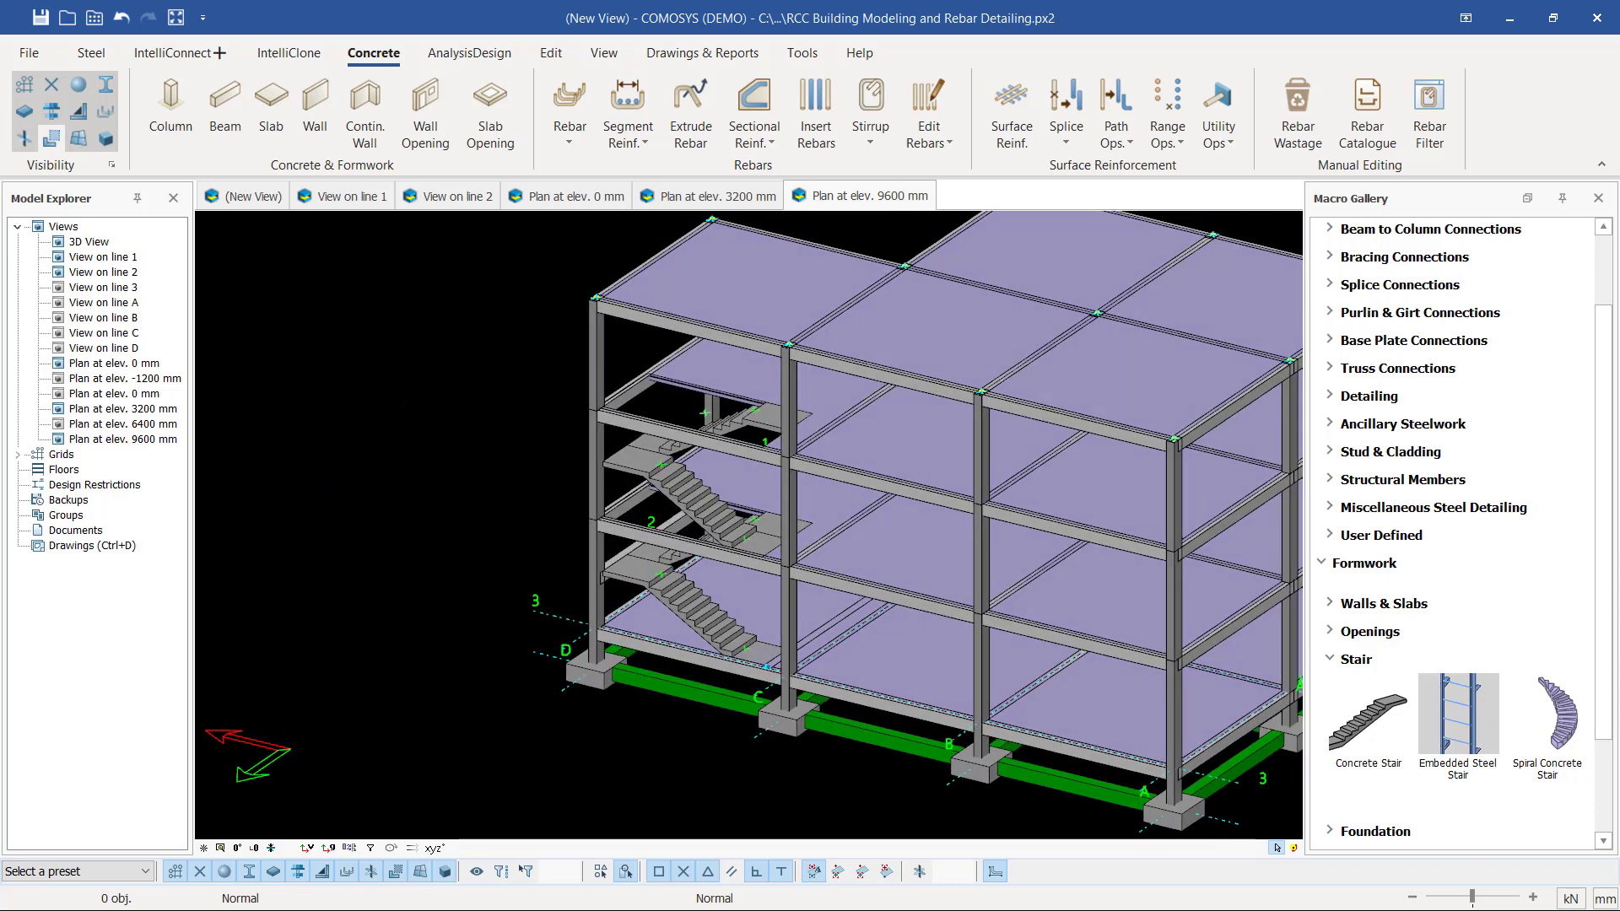
scroll(645, 559, "down", 3)
mouse_move(751, 571)
middle_mouse_down()
mouse_move(735, 553)
mouse_move(748, 576)
middle_mouse_up()
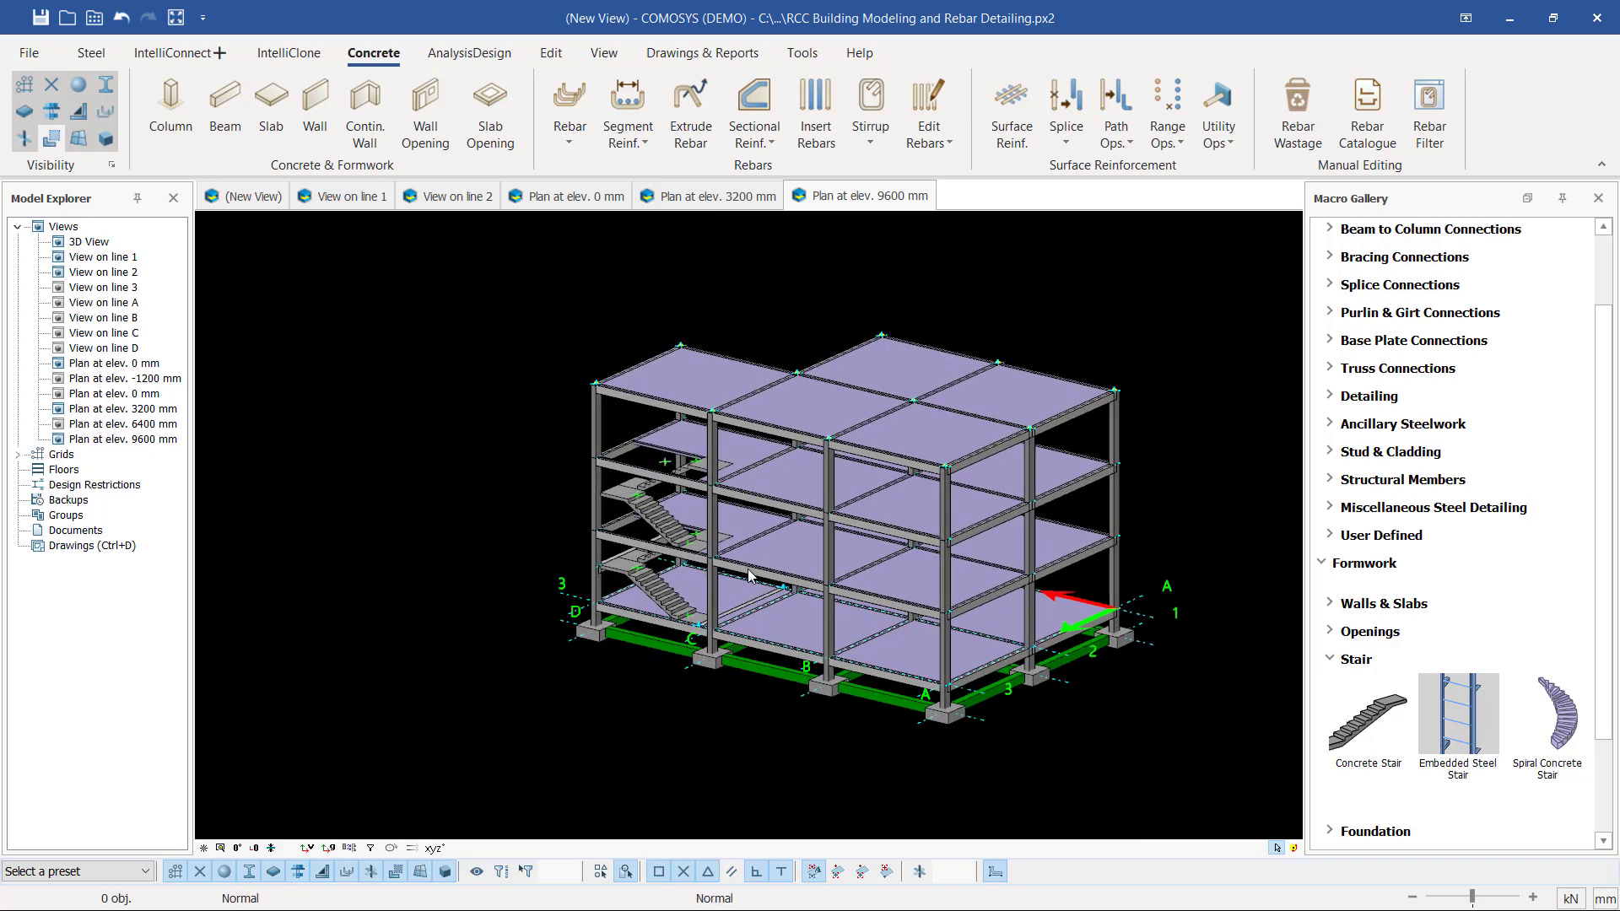
scroll(747, 574, "up", 5)
middle_click_drag(739, 566, 738, 571)
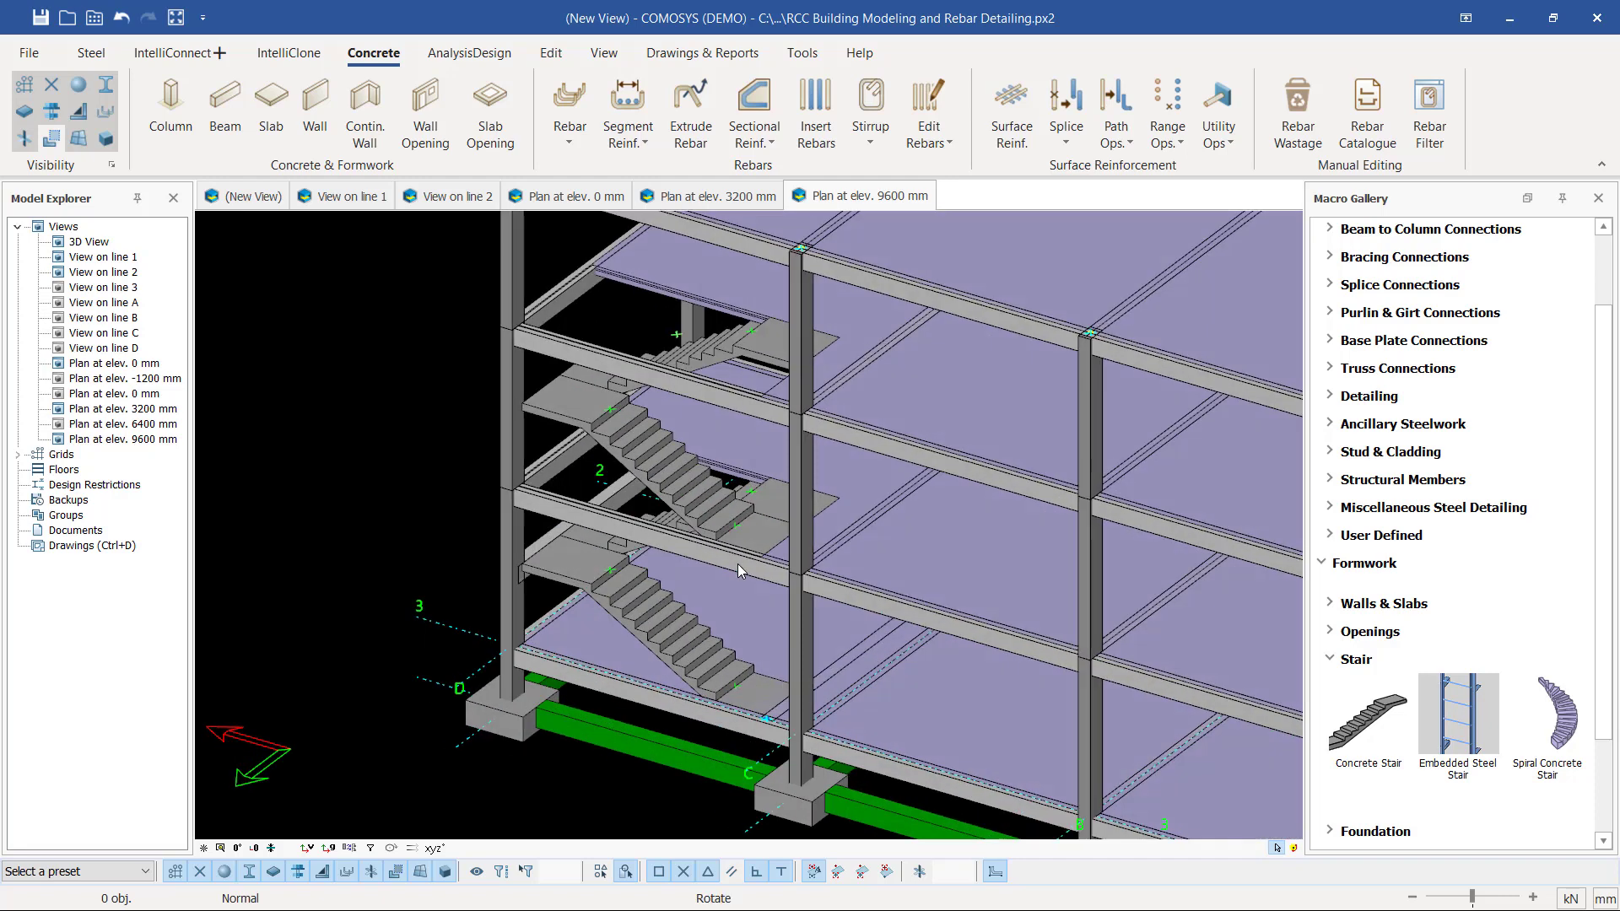